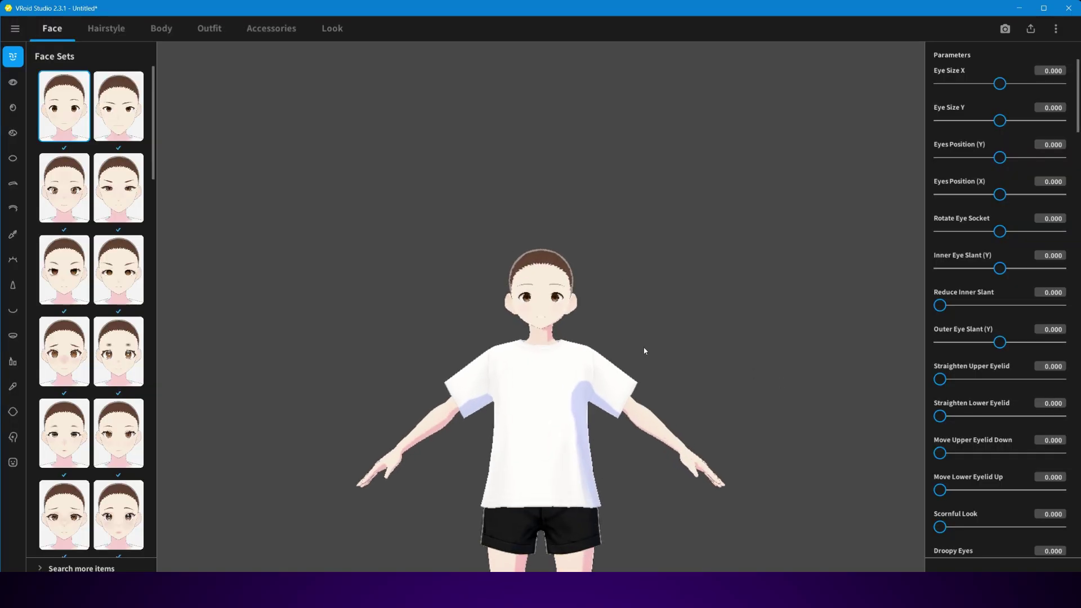
Apply a different eye set preset to the avatar's eyes.
click(13, 83)
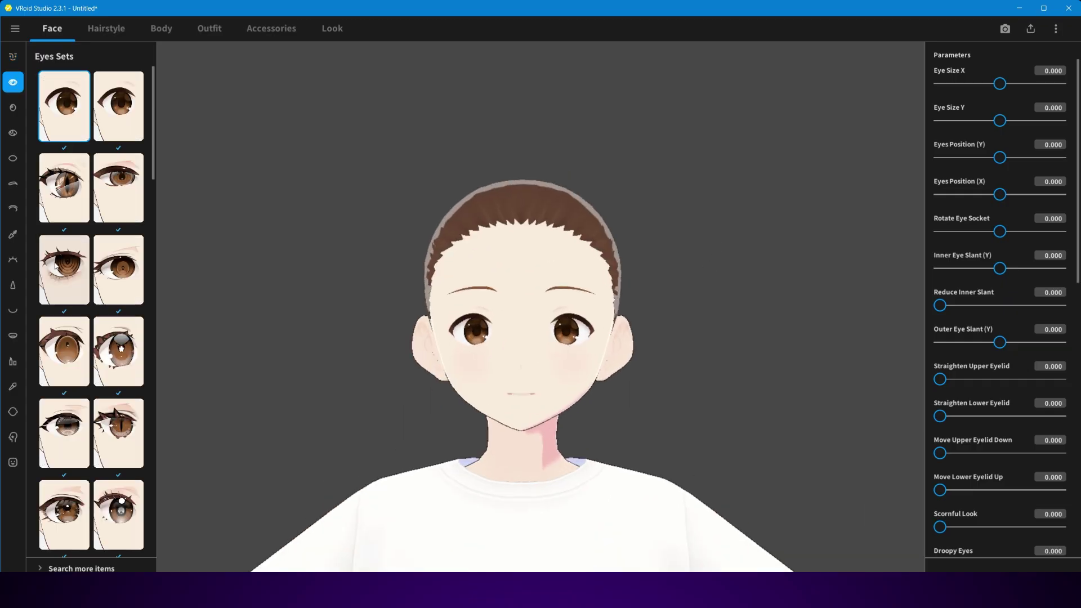
scroll(71, 204, down, 10)
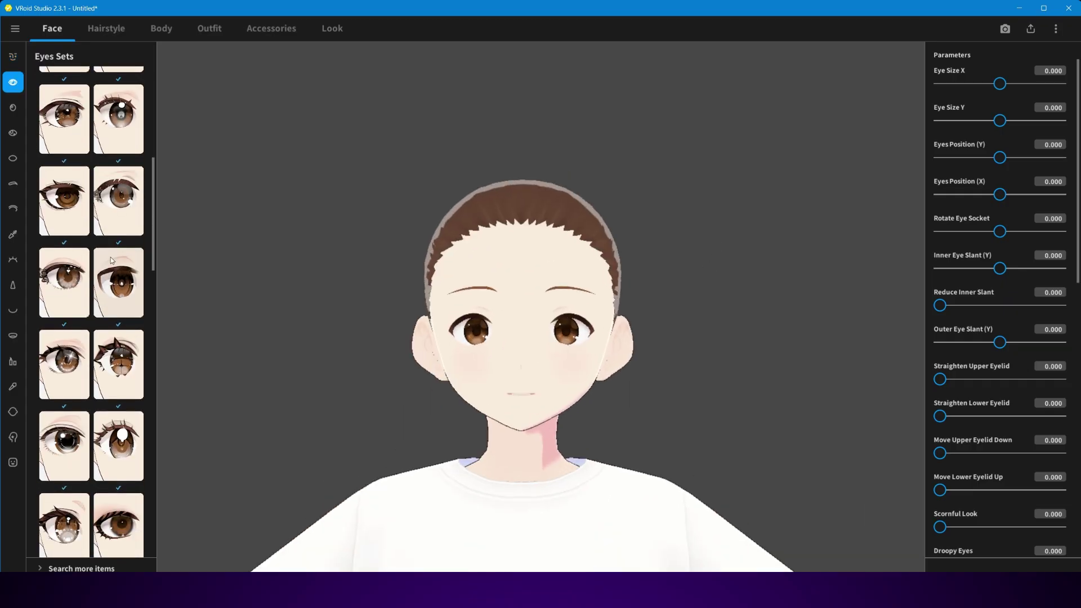
click(54, 233)
scroll(79, 209, up, 8)
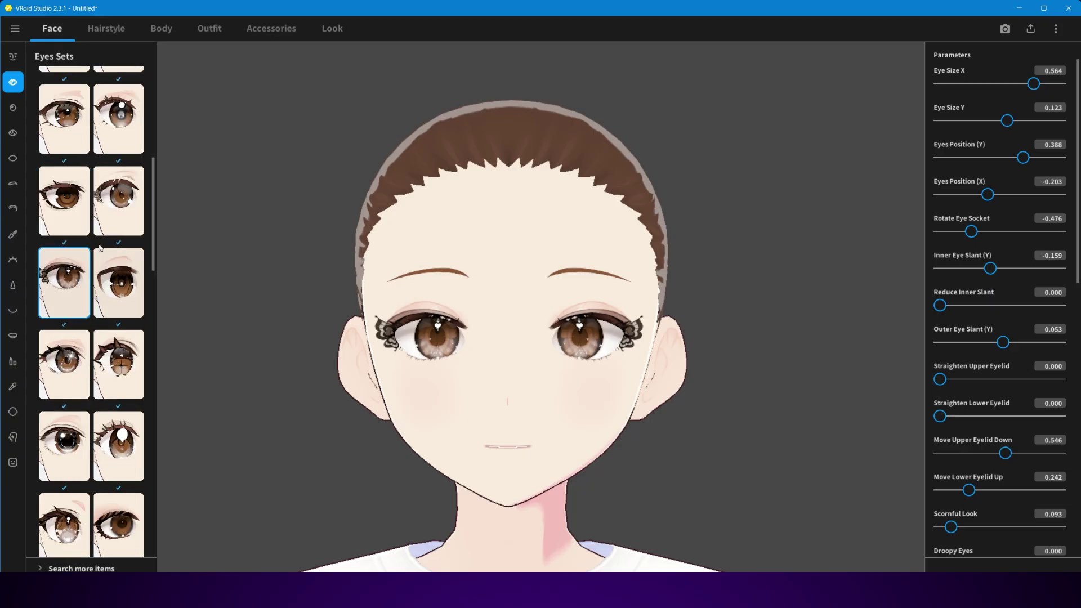
click(82, 201)
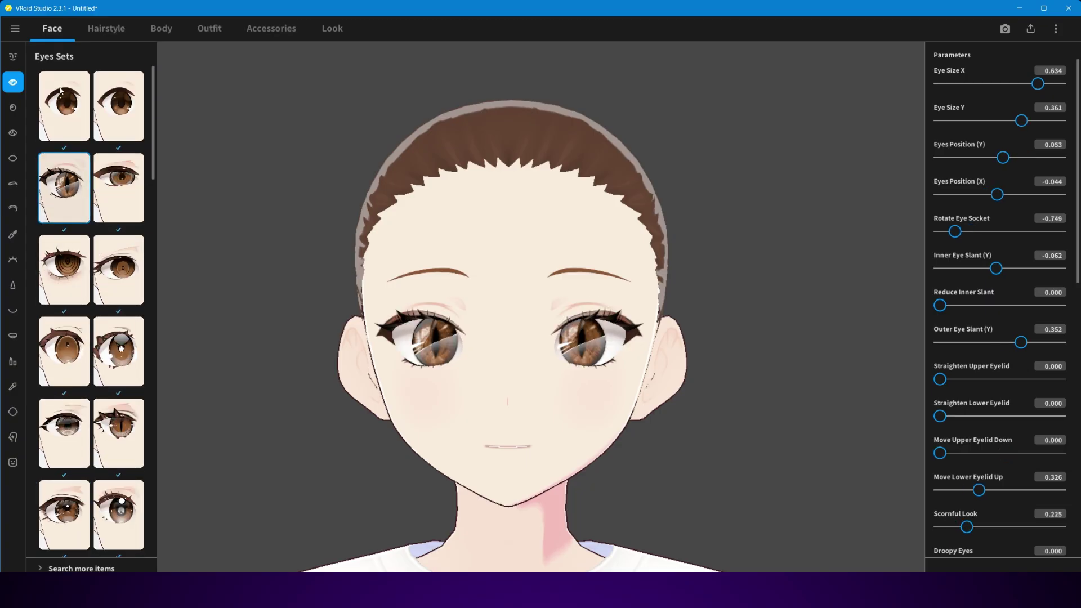
Apply an iris preset and set the iris colour to white (#FFFFFF).
click(13, 107)
scroll(119, 401, down, 3)
click(122, 325)
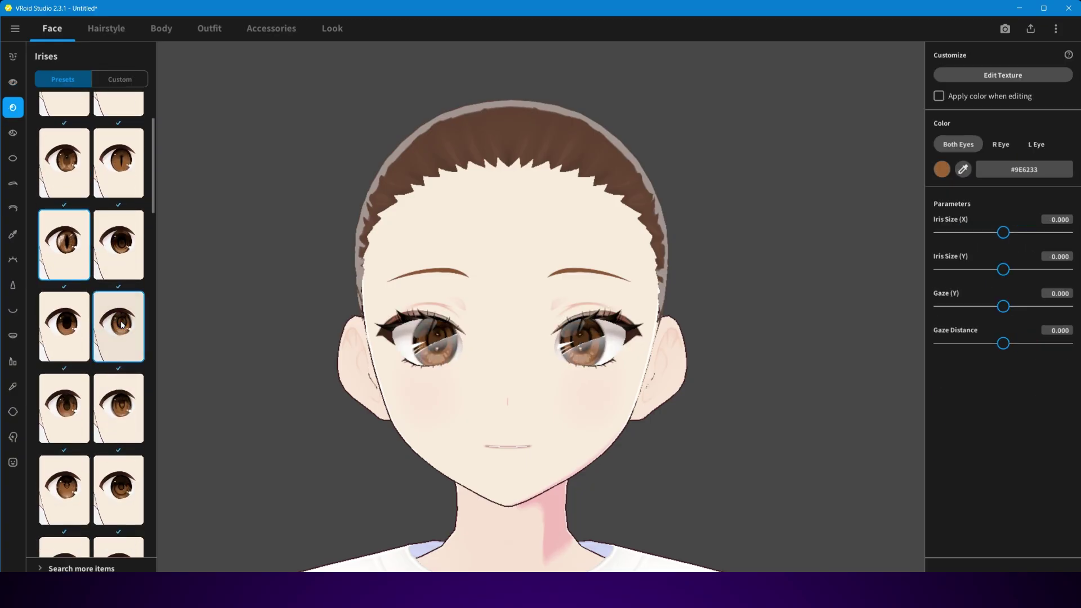
click(941, 169)
mouse_move(884, 210)
mouse_down()
mouse_move(870, 157)
mouse_move(906, 162)
mouse_move(875, 160)
mouse_move(874, 176)
mouse_move(965, 135)
mouse_up()
click(901, 163)
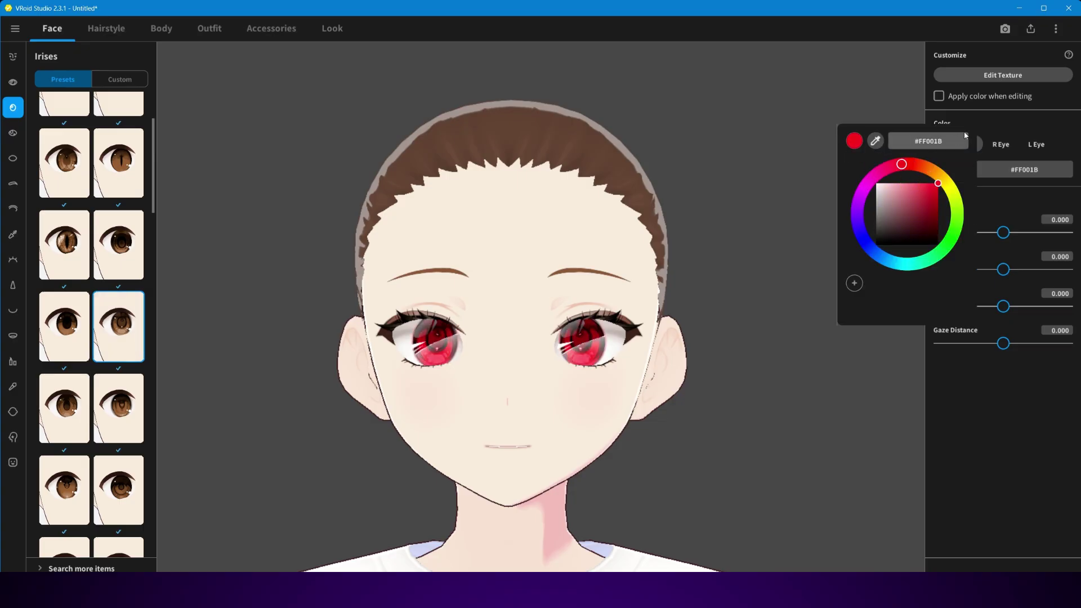
click(944, 167)
drag(906, 202, 850, 157)
click(711, 57)
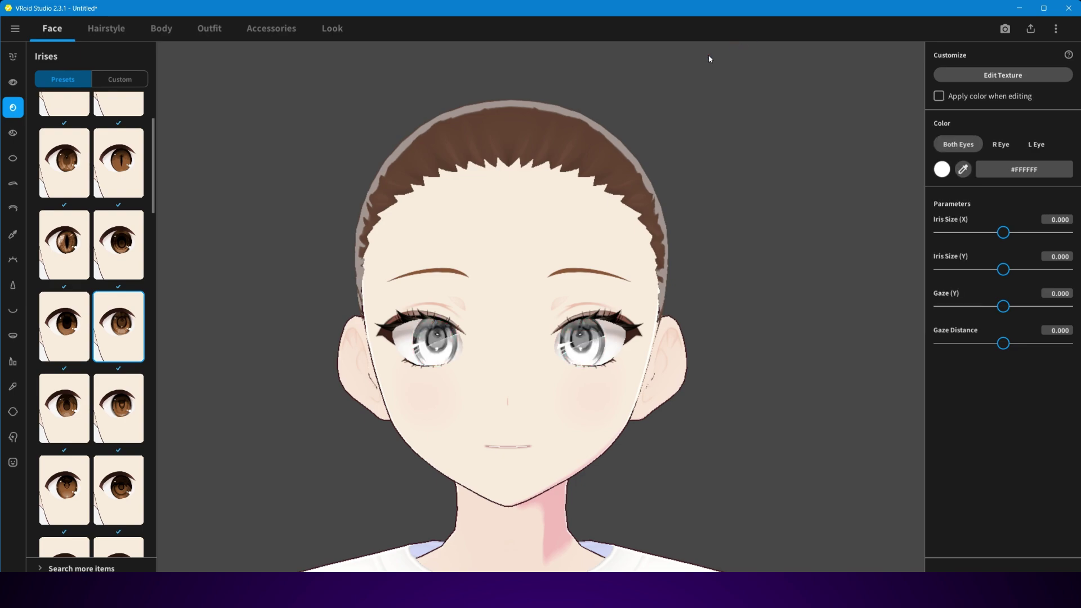
scroll(84, 383, down, 7)
scroll(69, 522, down, 4)
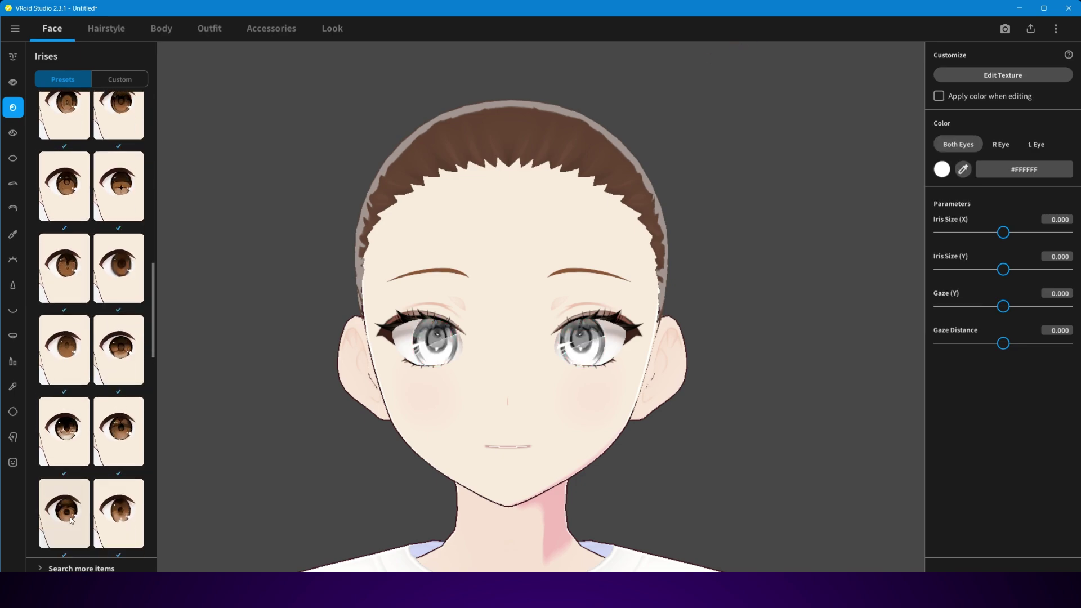
click(118, 432)
Apply a new eye highlight style and browse the remaining eye, nose and mouth settings.
click(13, 133)
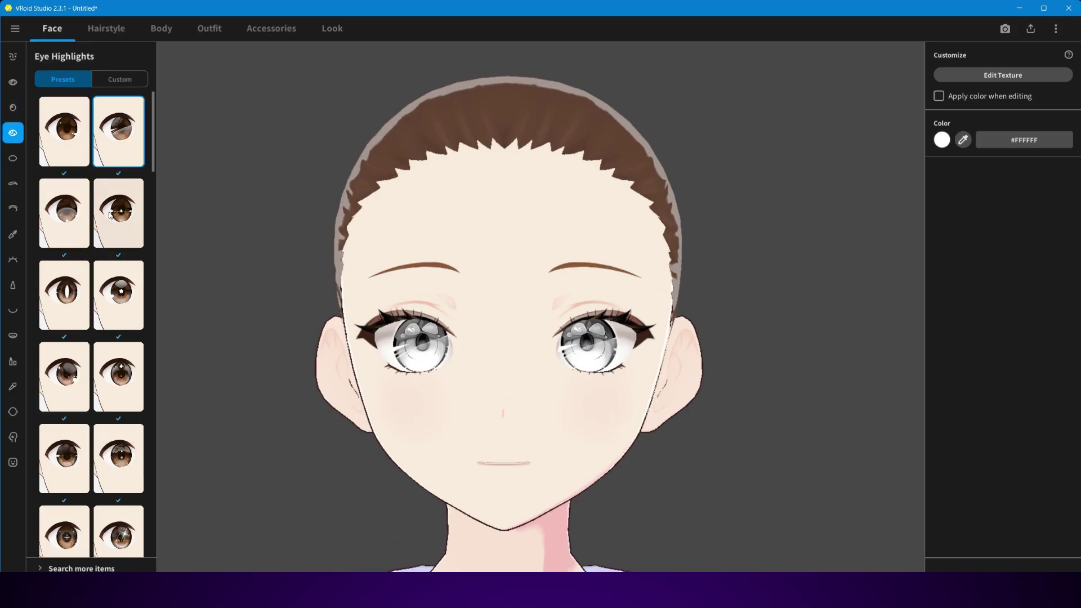
scroll(119, 338, down, 3)
click(119, 321)
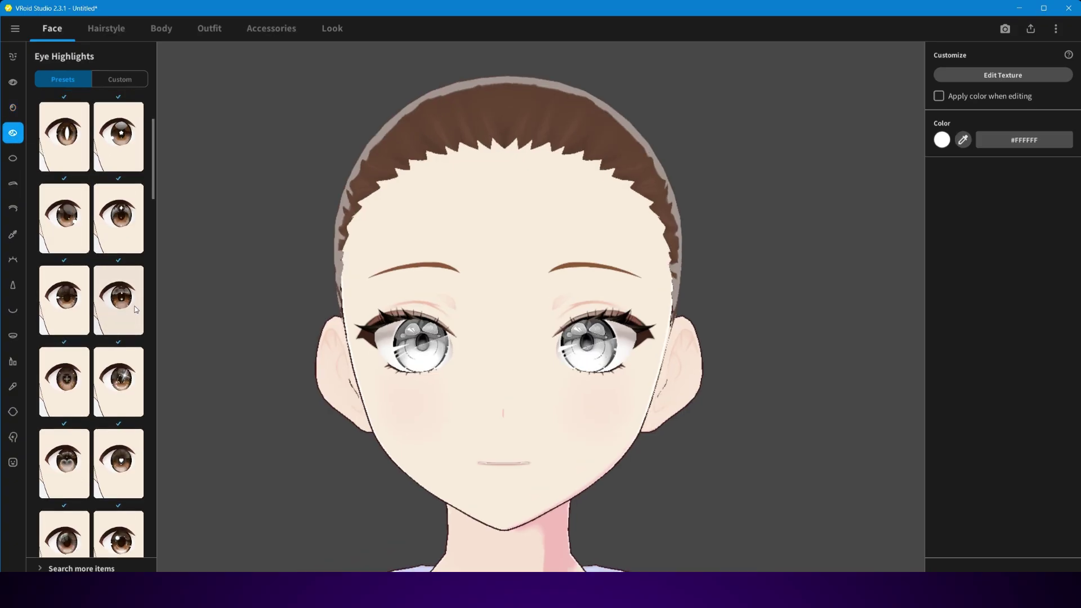
click(12, 158)
click(13, 183)
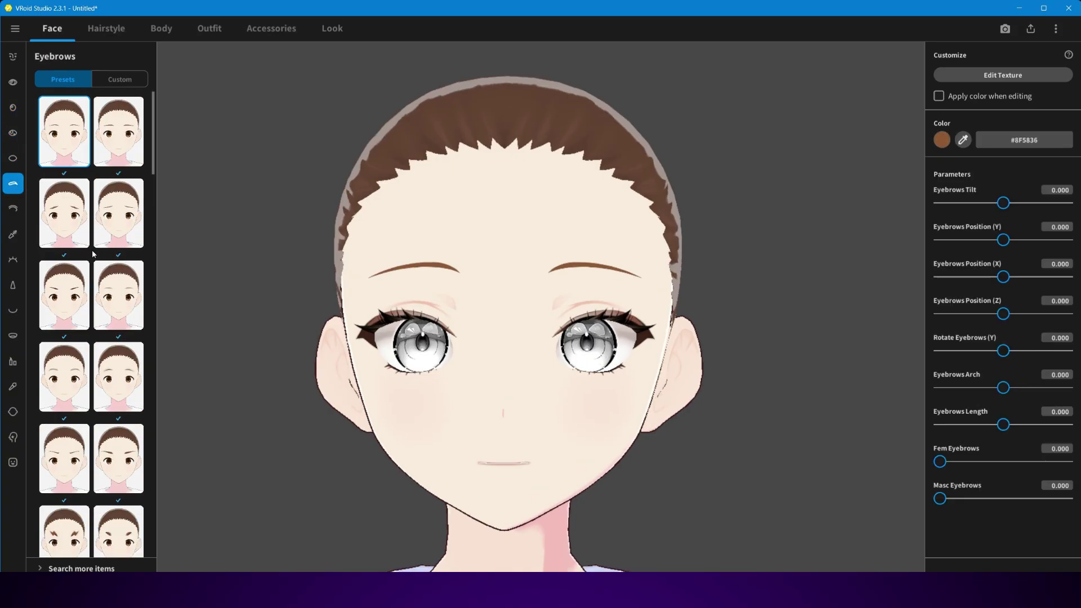
click(16, 214)
scroll(113, 237, down, 1)
click(13, 234)
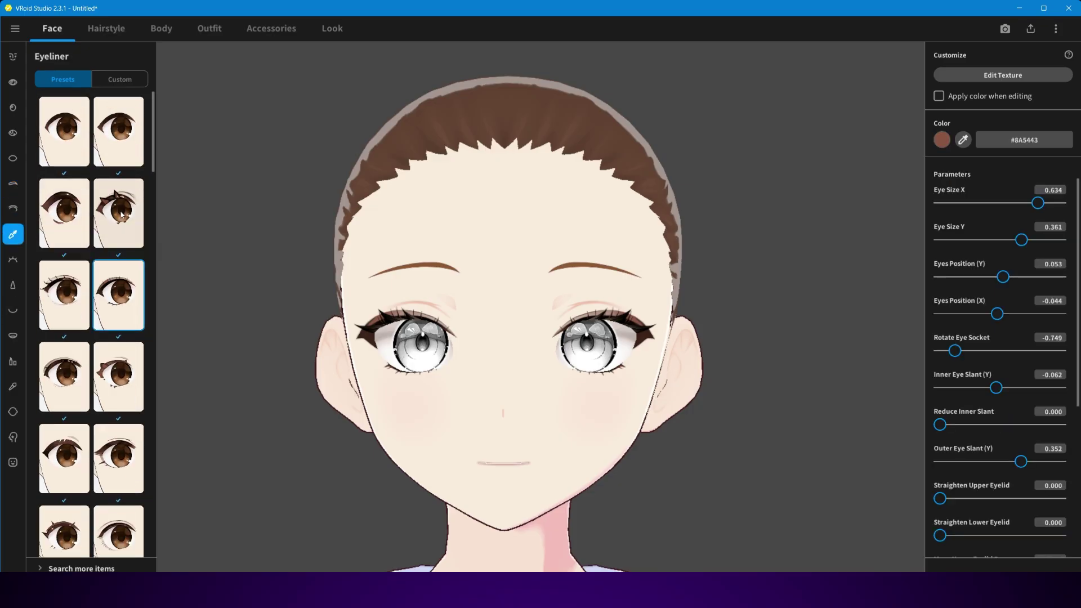
scroll(58, 307, down, 2)
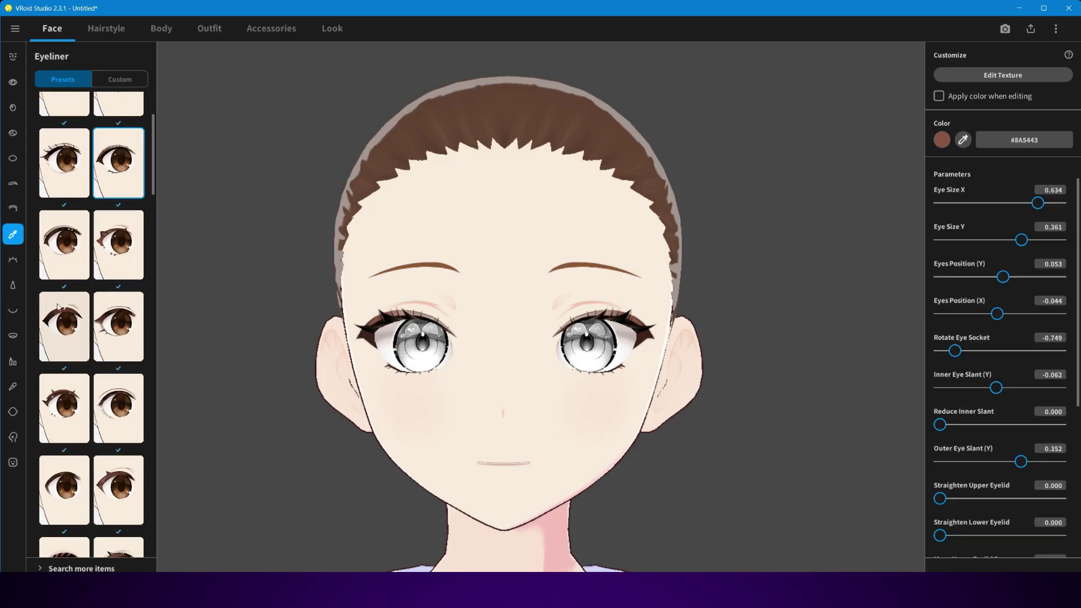
click(13, 260)
click(12, 285)
click(12, 335)
Pick a pinker lip preset and tint the lips a redder coral.
click(13, 361)
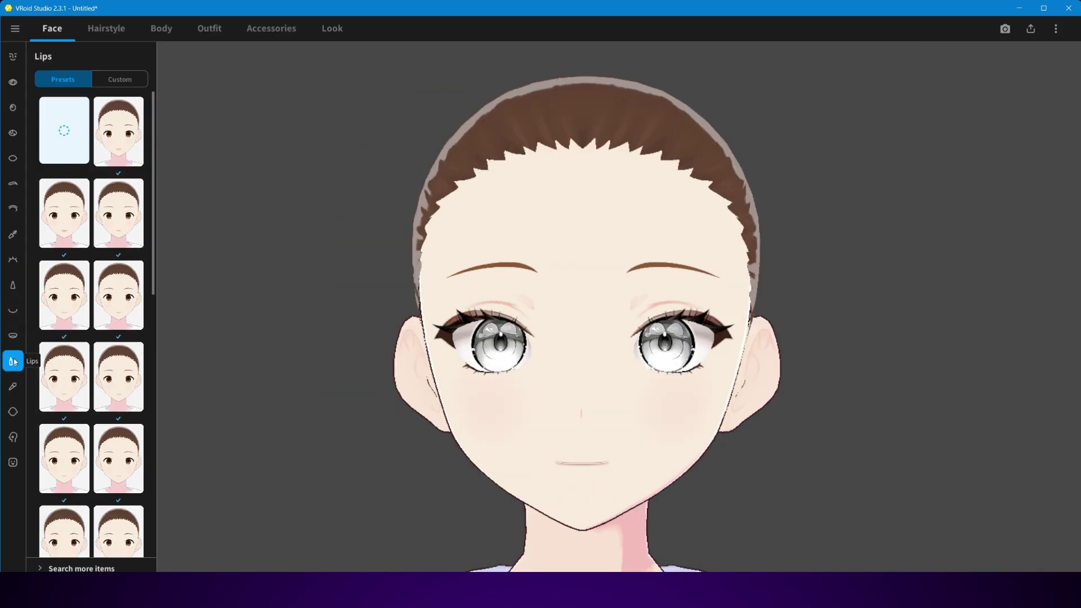
scroll(102, 411, down, 2)
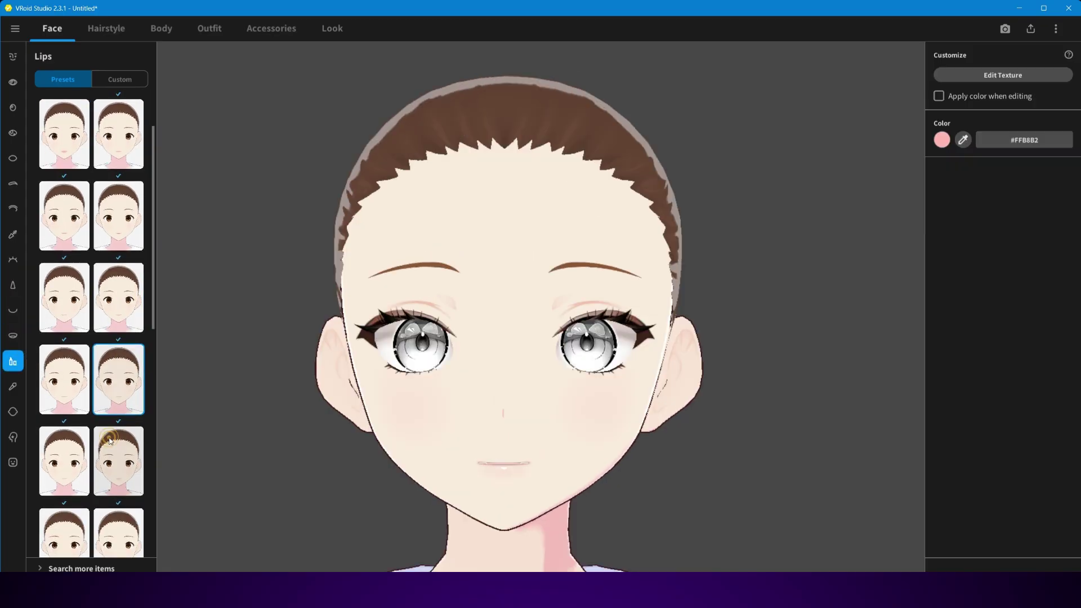
scroll(101, 416, down, 1)
click(110, 464)
click(74, 470)
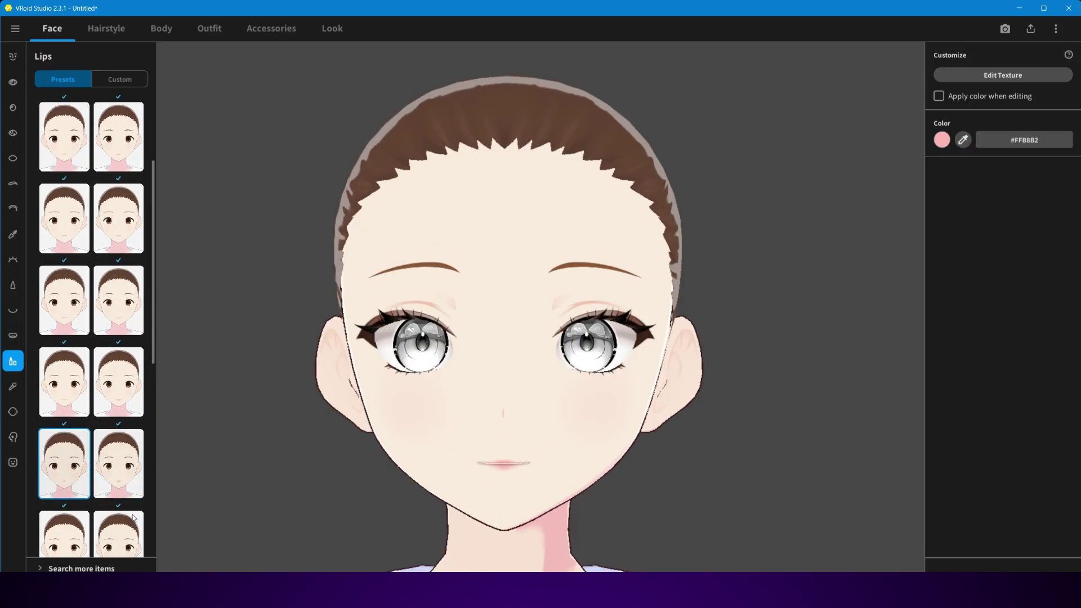
click(125, 524)
scroll(125, 501, down, 4)
scroll(124, 482, down, 1)
click(941, 140)
drag(900, 171, 914, 161)
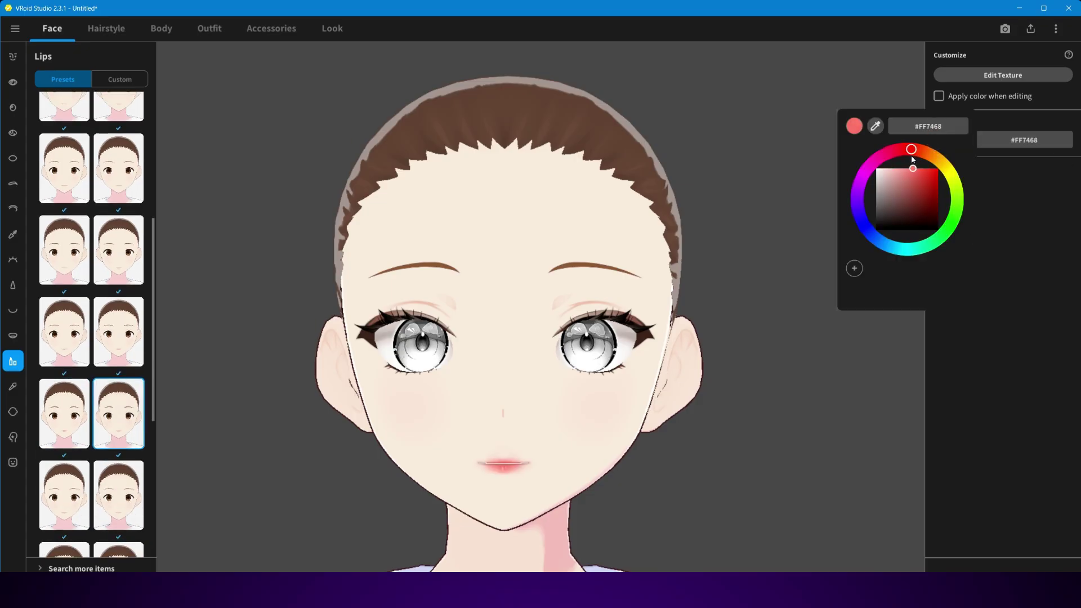
click(737, 190)
Give the cheeks a lined, striped blush preset.
click(13, 386)
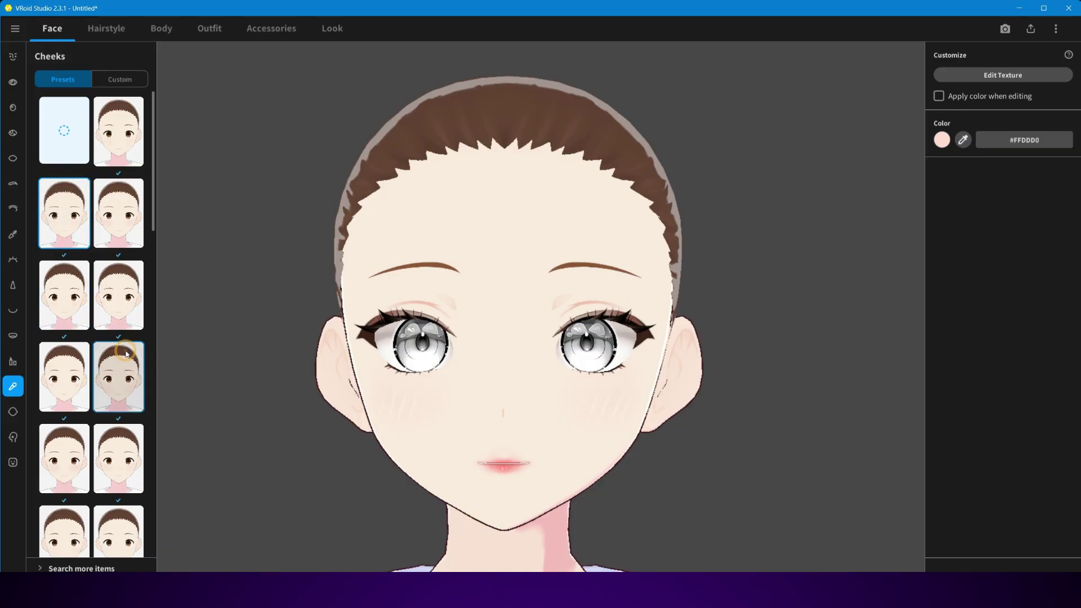
click(110, 295)
scroll(90, 321, down, 1)
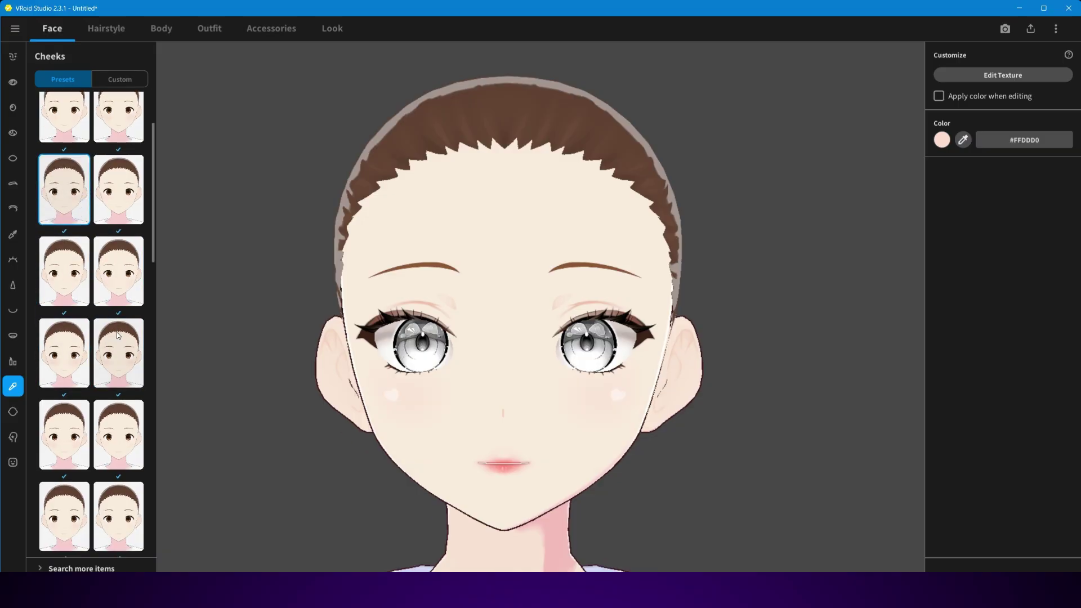
click(71, 348)
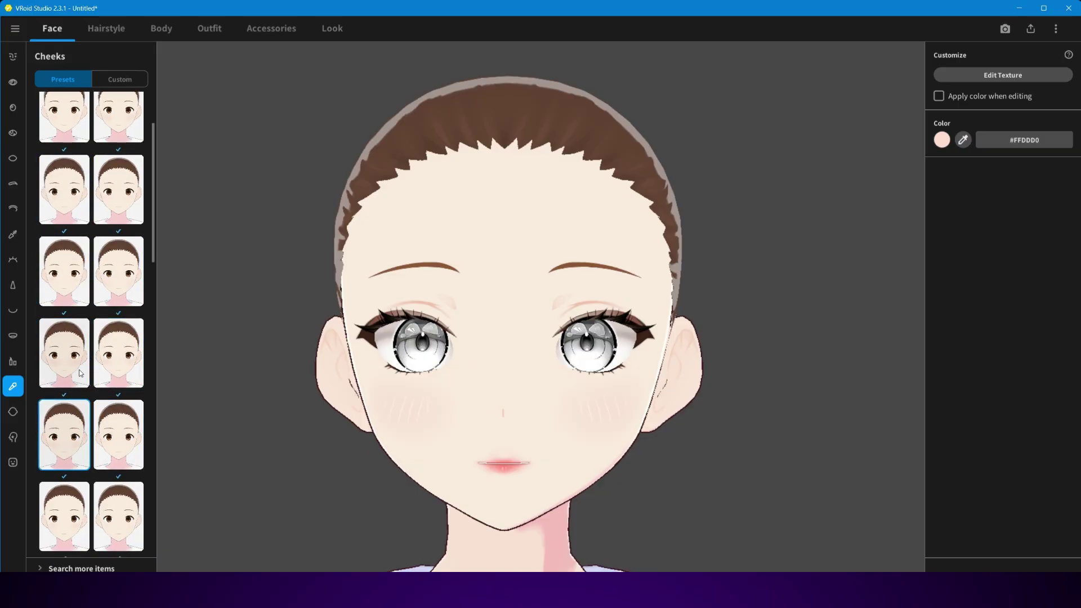
Apply a different skin preset, glance at face paint and expressions, then go to Hairstyle.
click(13, 412)
click(118, 135)
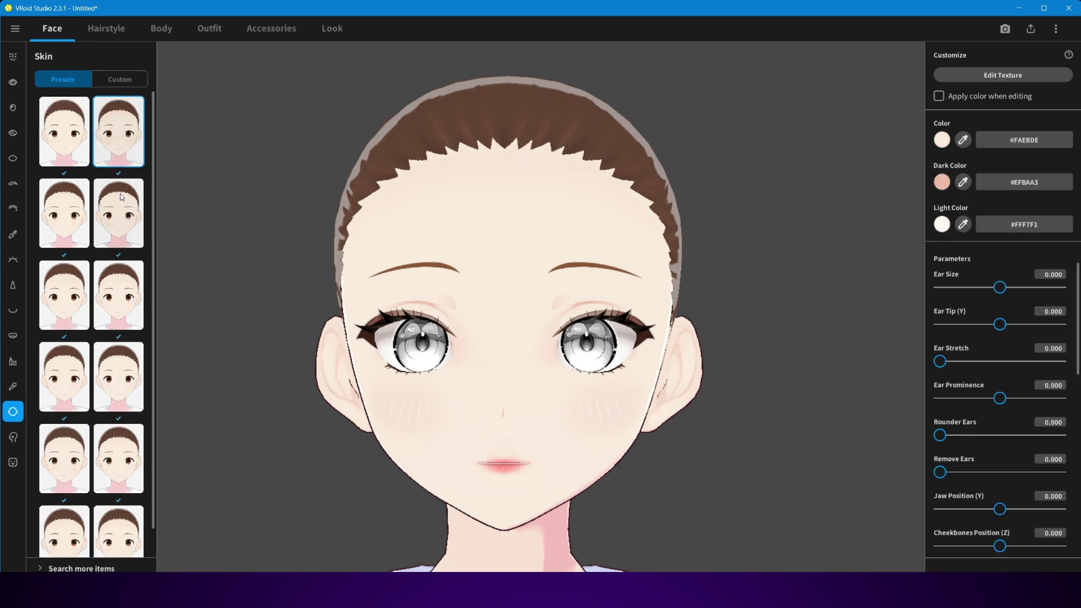
click(121, 196)
click(14, 442)
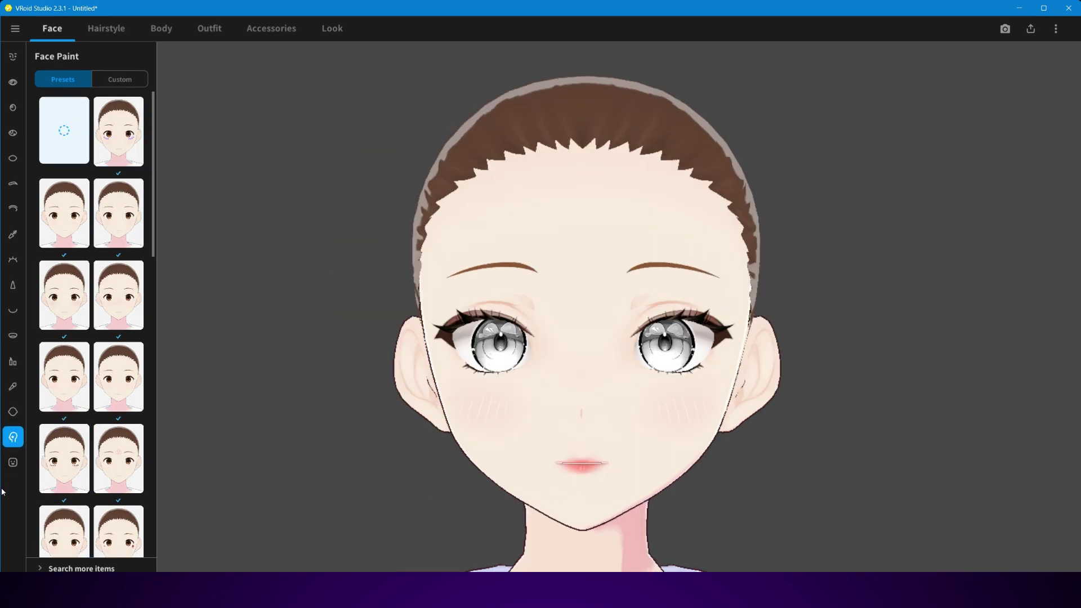
click(13, 462)
click(106, 28)
Try several front-hair presets and make the hair colour white.
click(13, 82)
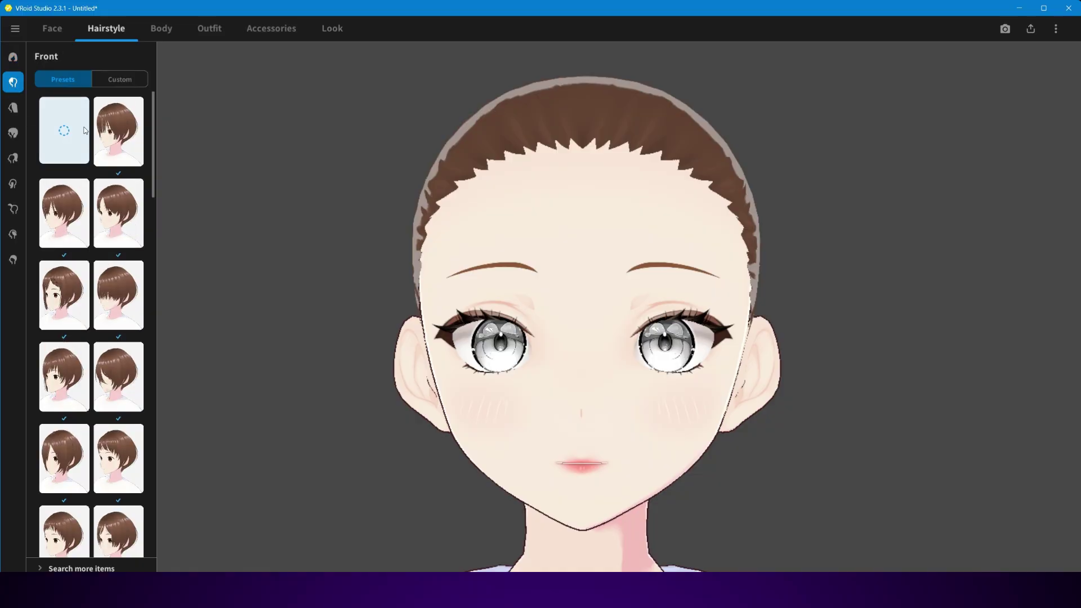
click(108, 148)
click(109, 222)
click(107, 313)
click(84, 318)
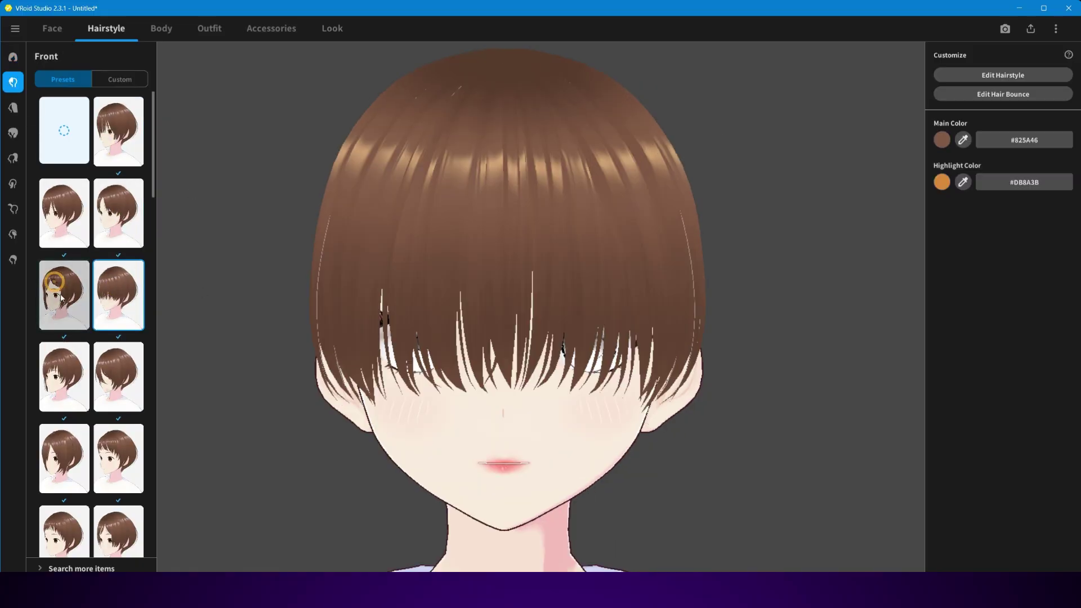
click(937, 135)
click(851, 127)
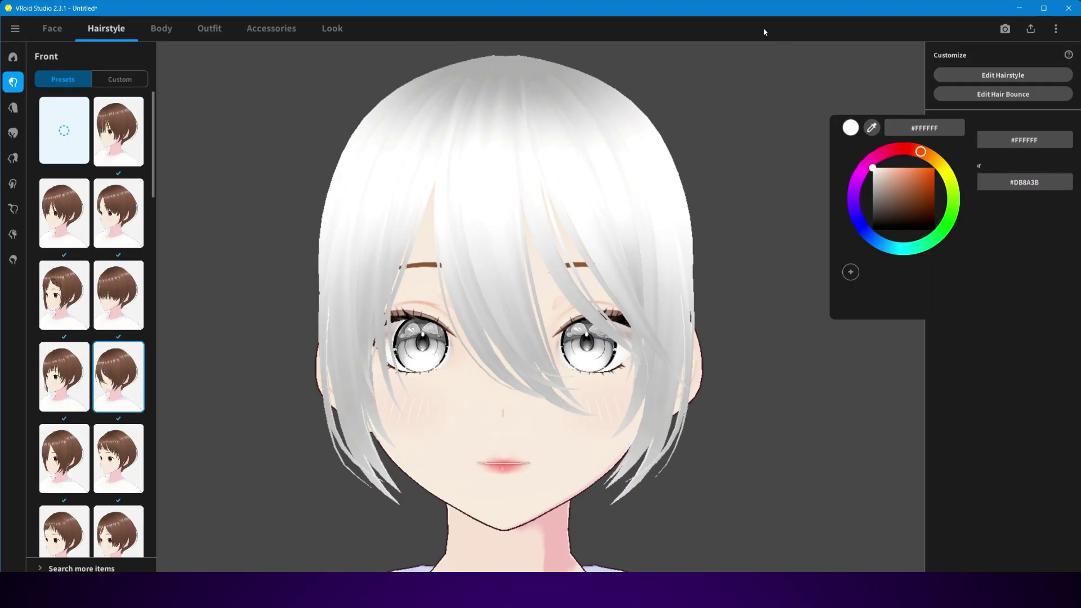
click(757, 26)
click(118, 459)
click(121, 397)
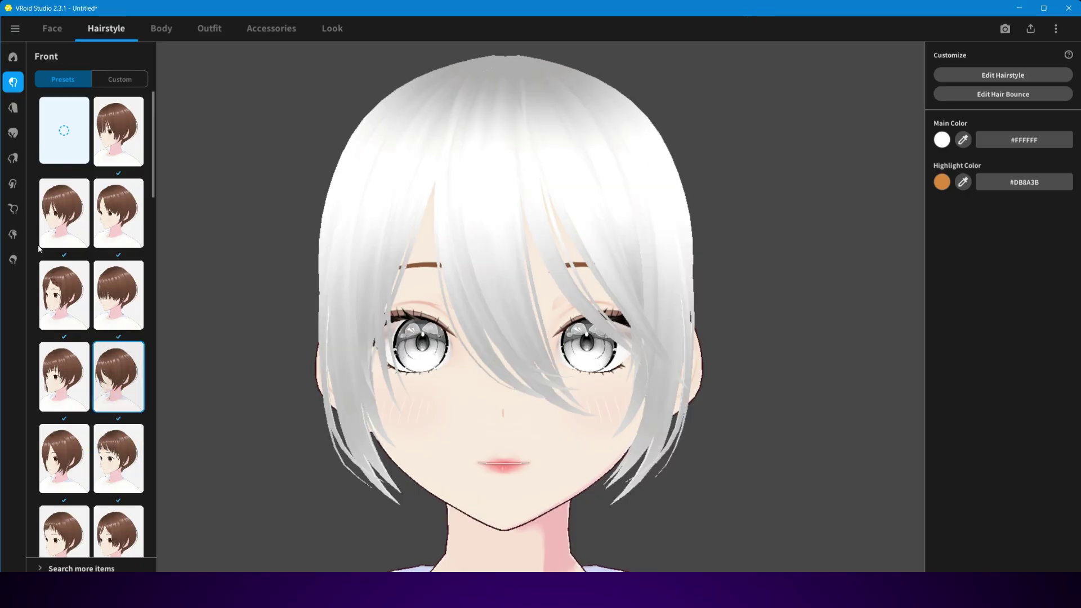
Apply a long, straight back-hair style.
click(18, 115)
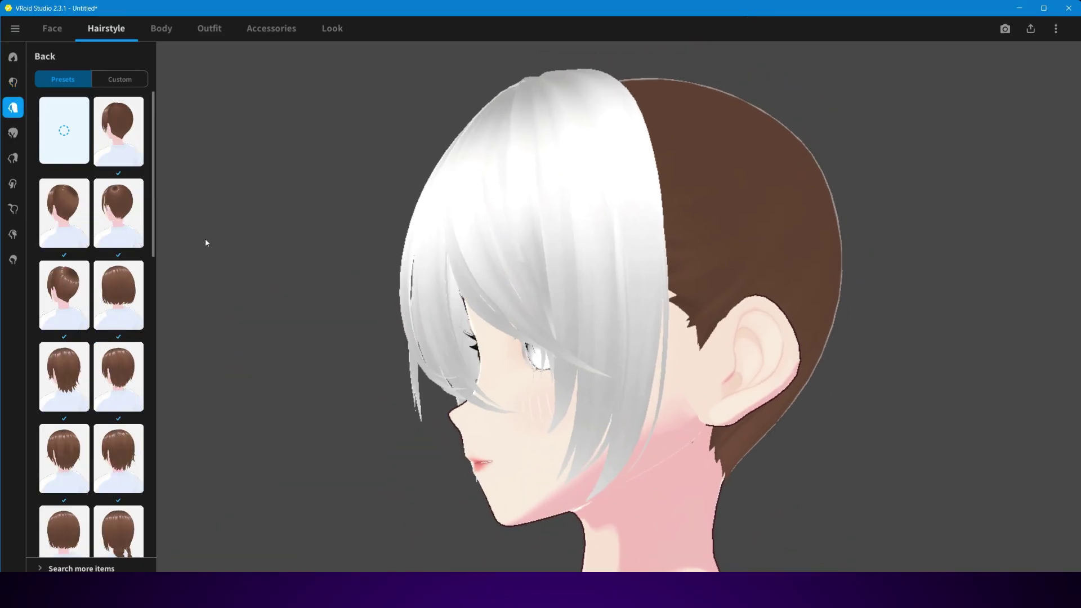
click(116, 311)
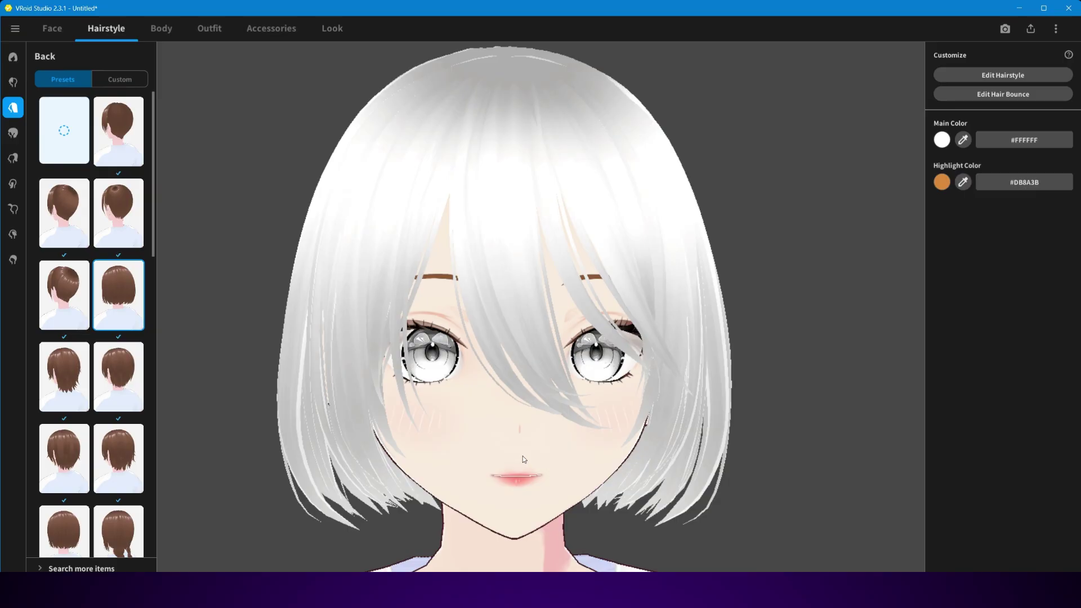
scroll(110, 315, down, 5)
click(72, 339)
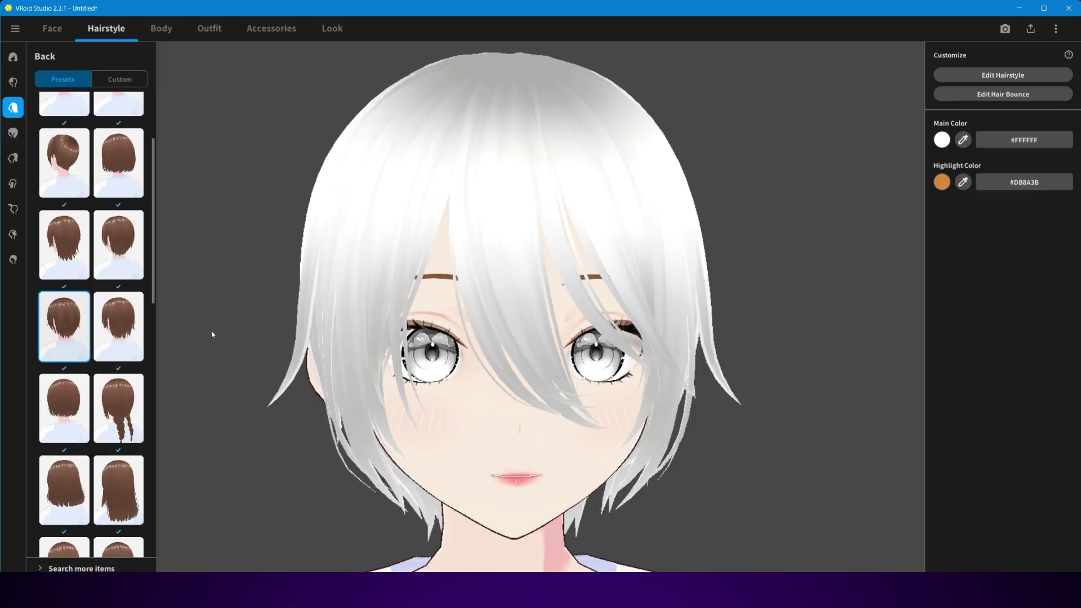
scroll(225, 338, down, 3)
scroll(128, 405, down, 4)
click(130, 415)
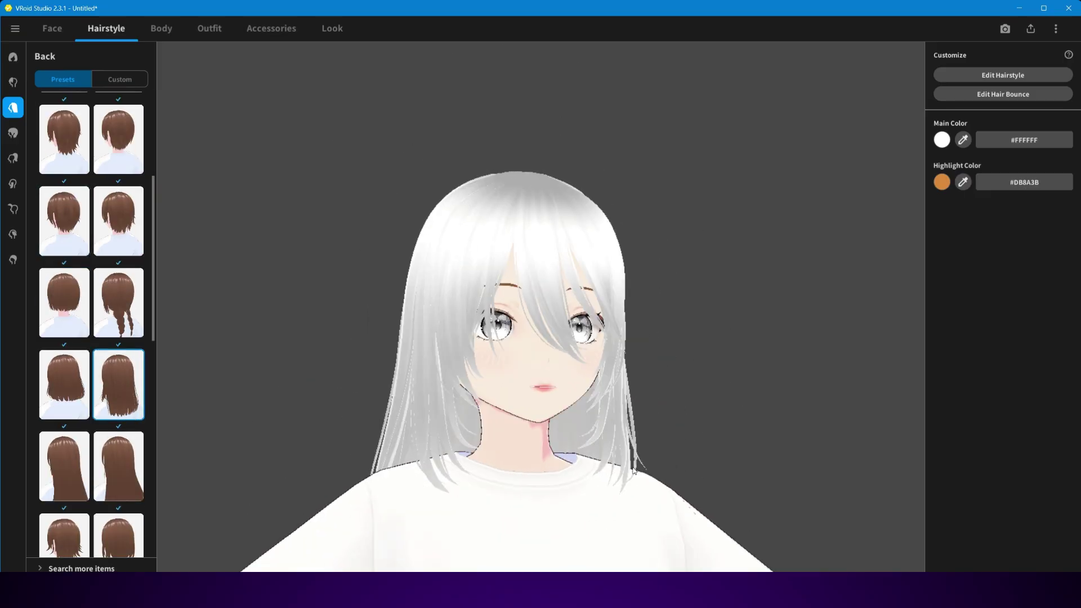
scroll(73, 477, down, 4)
scroll(74, 477, down, 4)
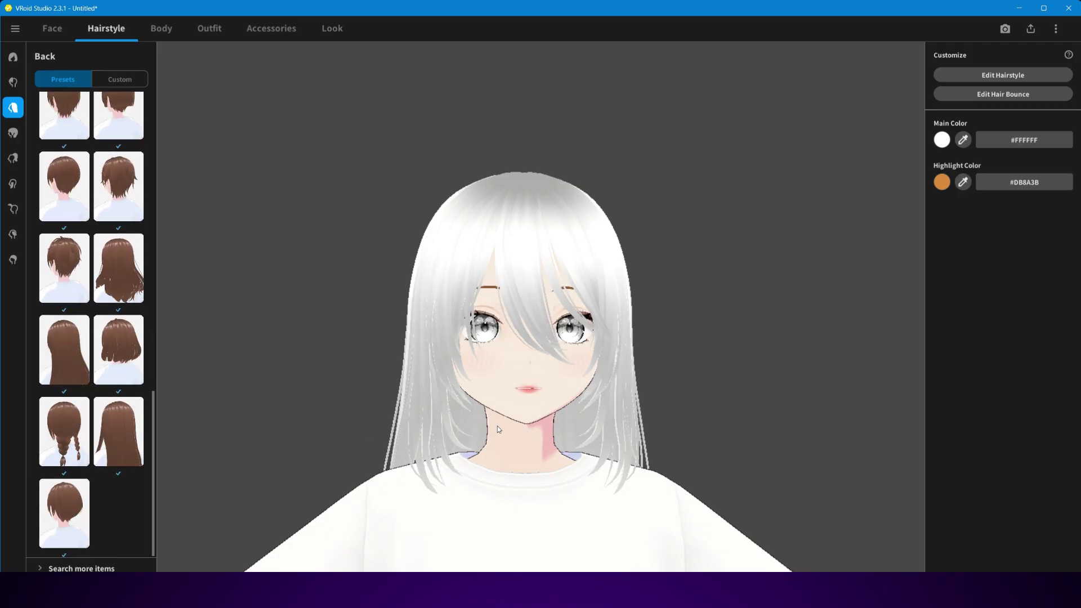
scroll(498, 429, up, 2)
Return to front hair and try heavy and side-swept bangs presets.
click(14, 132)
click(13, 82)
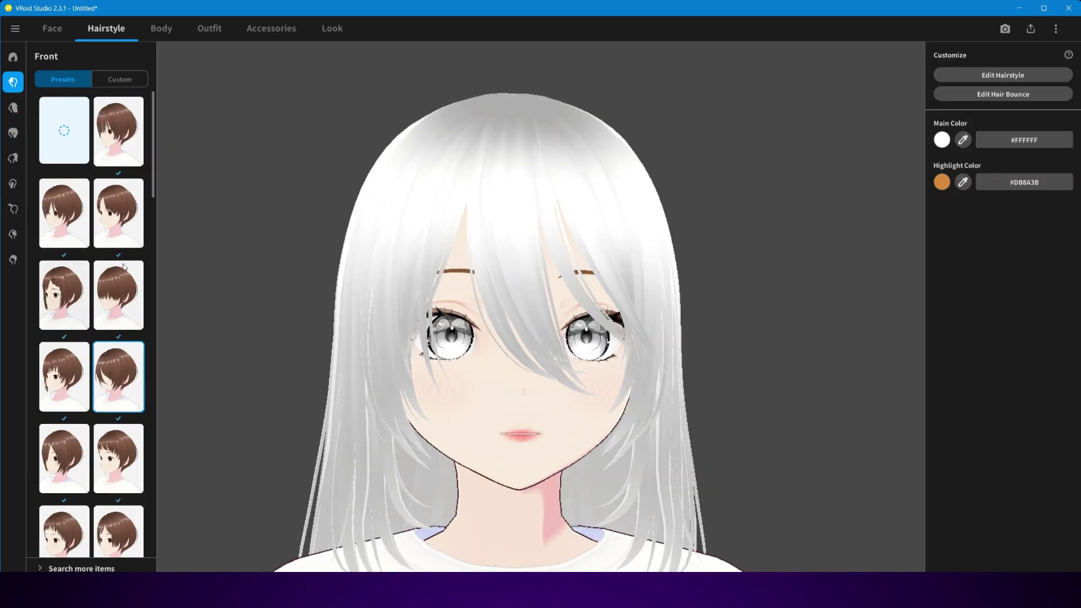
click(119, 213)
click(118, 294)
click(64, 376)
scroll(573, 438, down, 2)
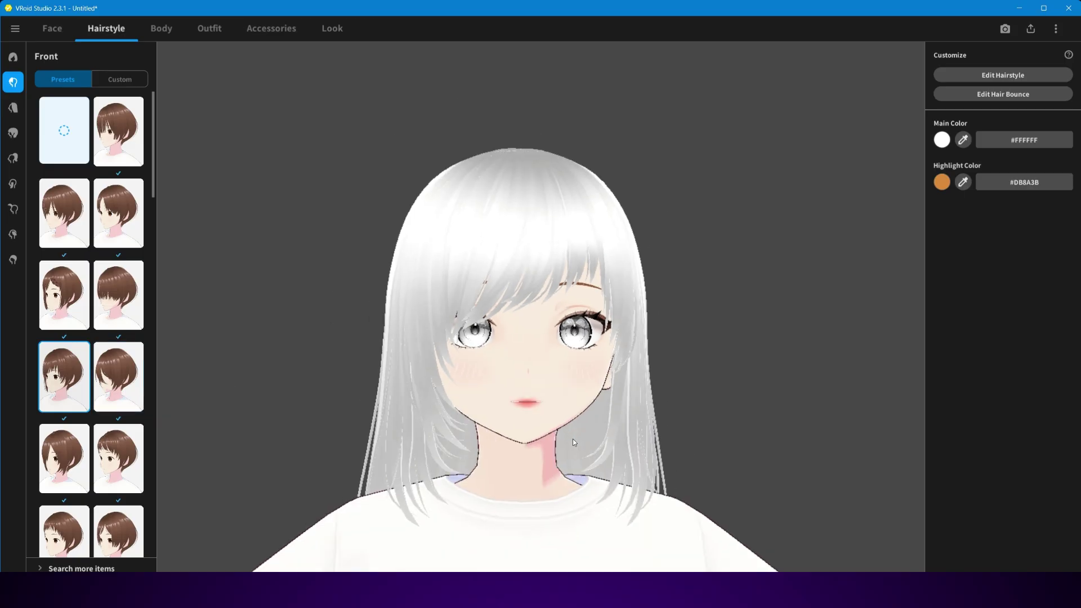
click(79, 470)
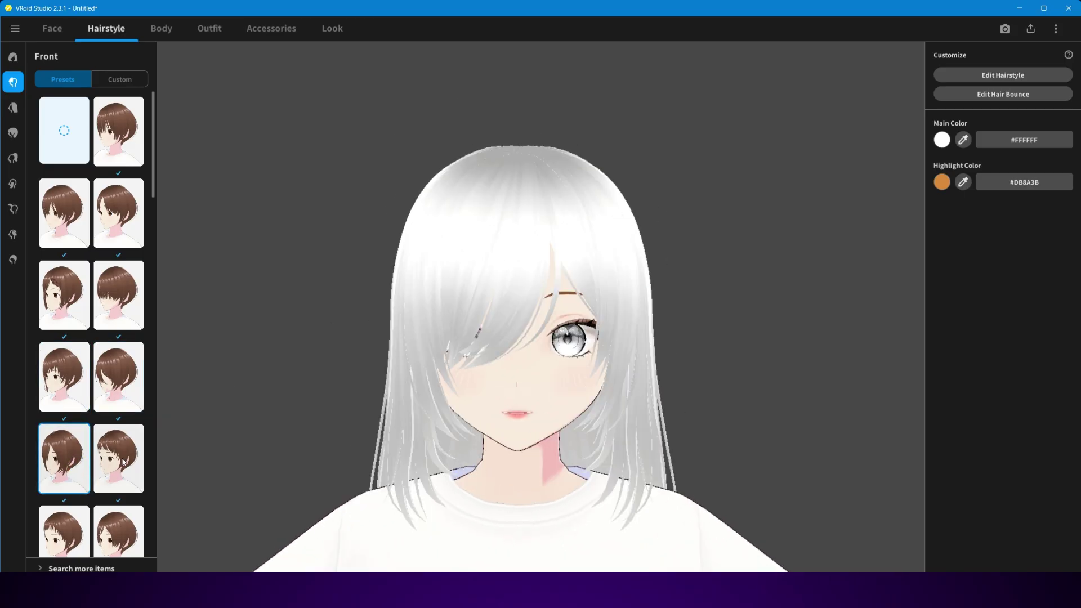
click(125, 463)
Cycle through more bangs presets and settle on the side-parted bangs.
click(120, 511)
scroll(121, 490, down, 3)
click(122, 476)
click(80, 472)
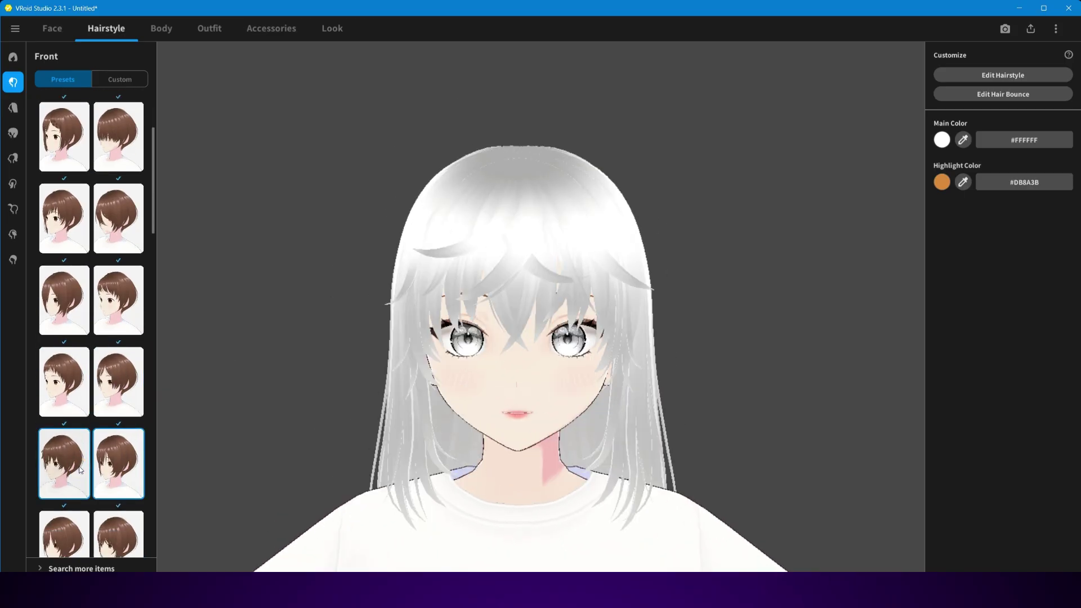
scroll(82, 474, down, 3)
click(106, 477)
click(83, 479)
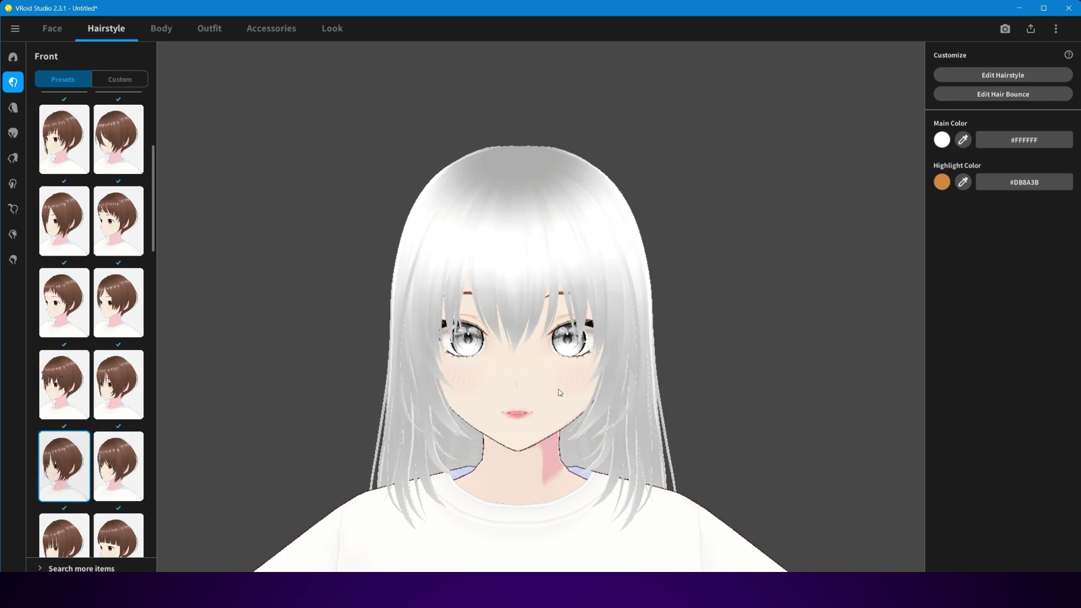
Try ponytail extensions, including the spiky one, then set the extension back to None.
click(13, 158)
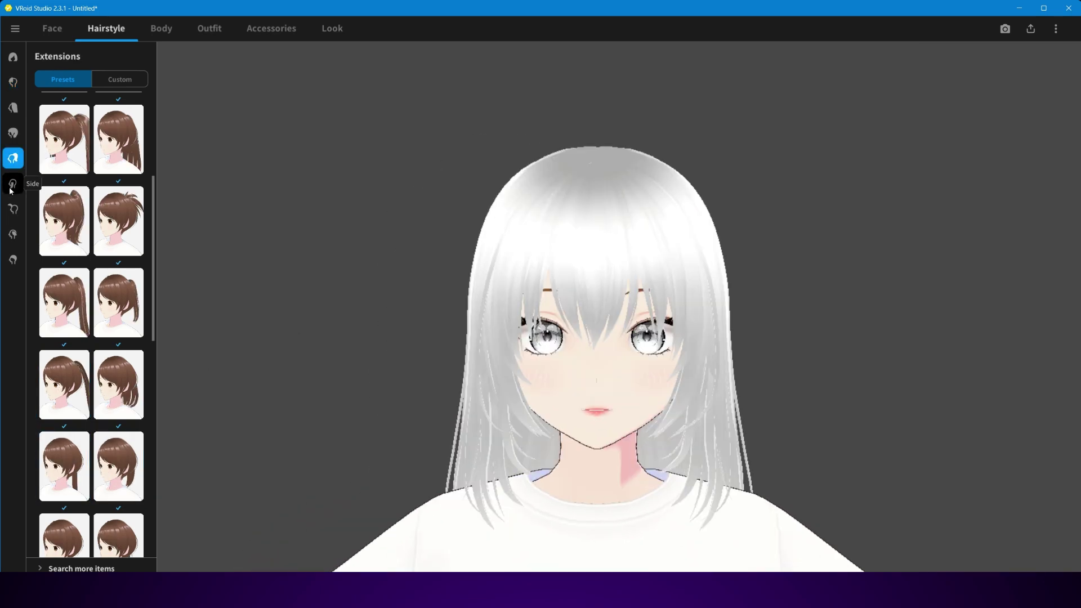
scroll(99, 228, down, 2)
click(71, 192)
right_drag(815, 343, 159, 212)
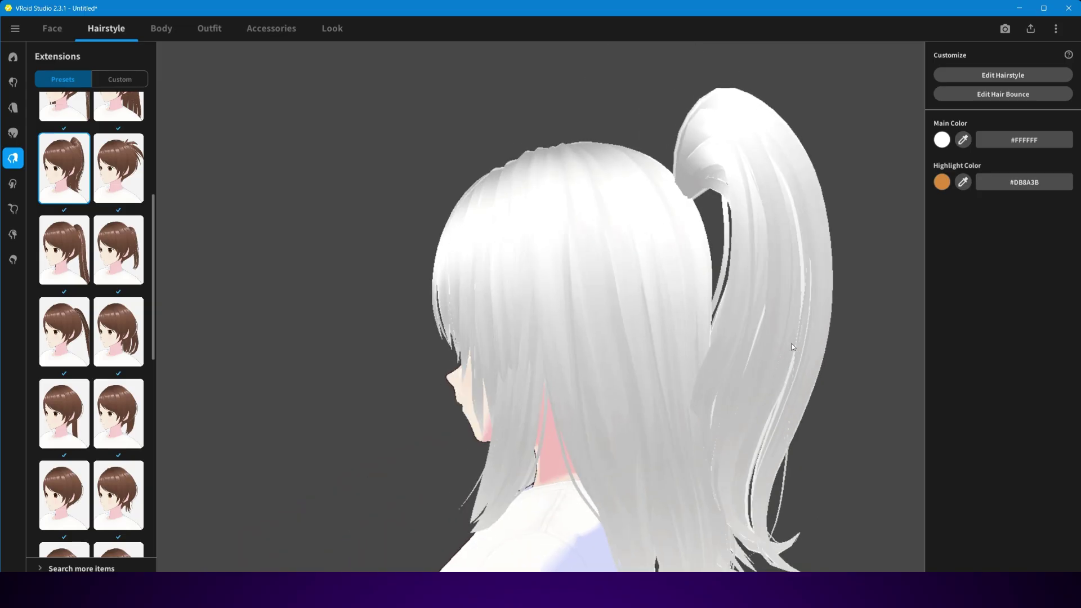
click(119, 168)
right_drag(756, 395, 164, 381)
scroll(108, 484, down, 8)
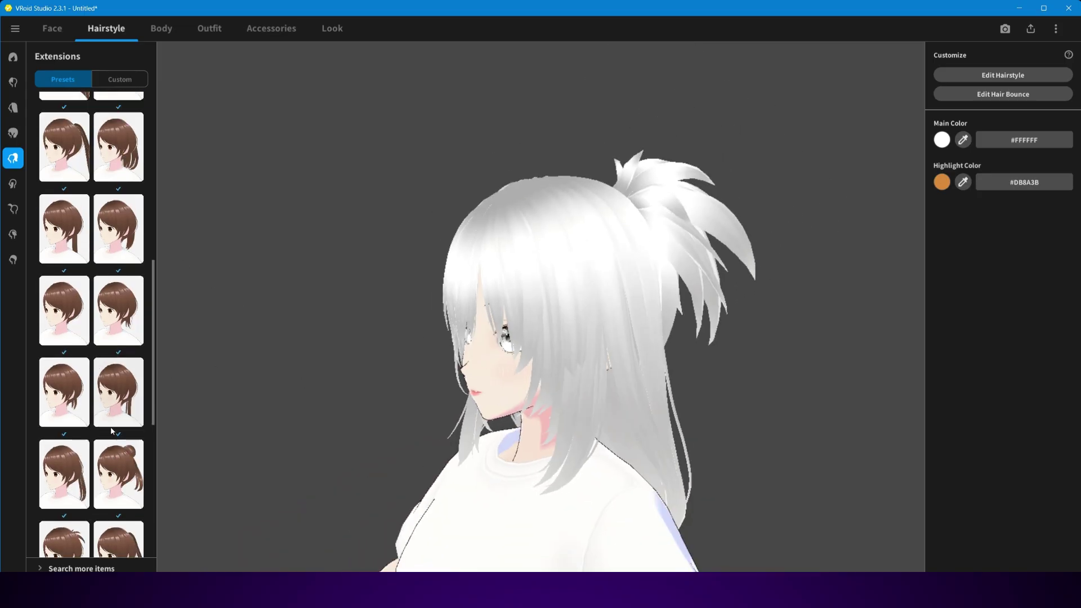
scroll(109, 485, up, 10)
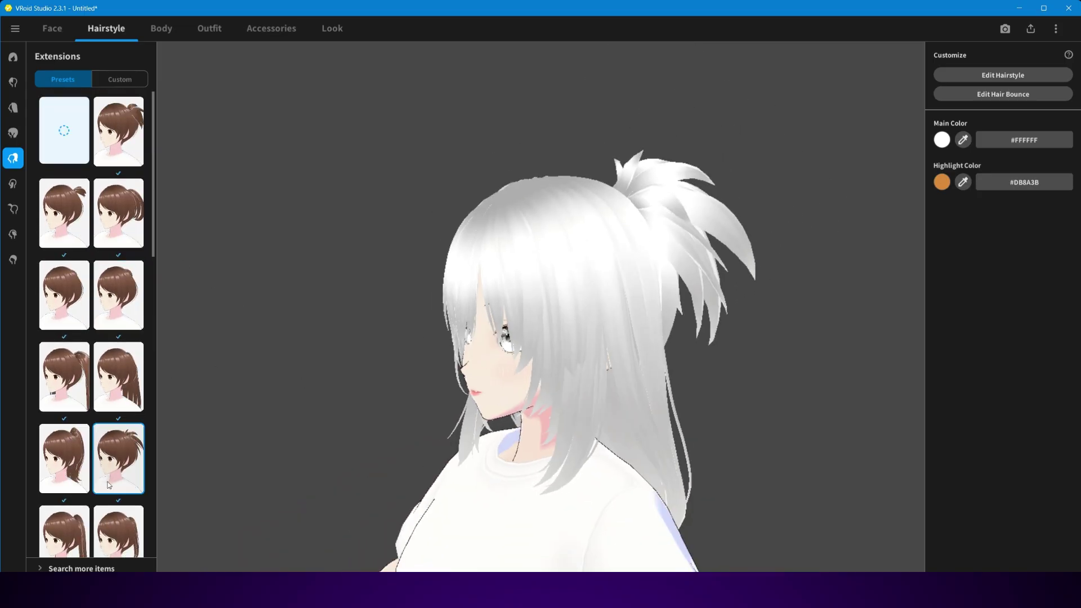
click(66, 135)
right_drag(236, 349, 501, 452)
scroll(501, 451, up, 4)
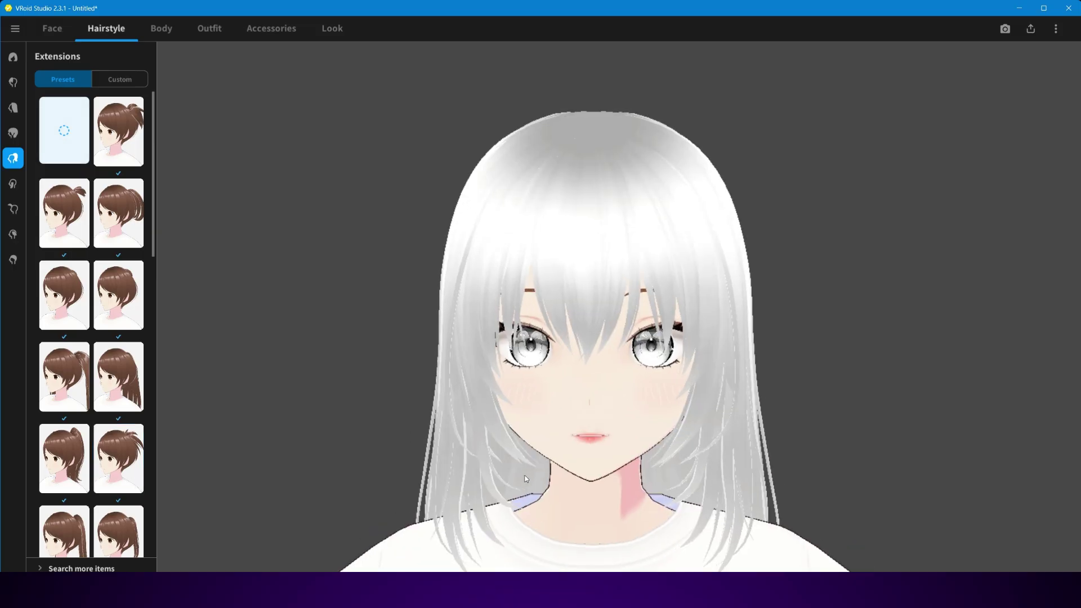
middle_drag(523, 541, 525, 468)
scroll(508, 466, up, 1)
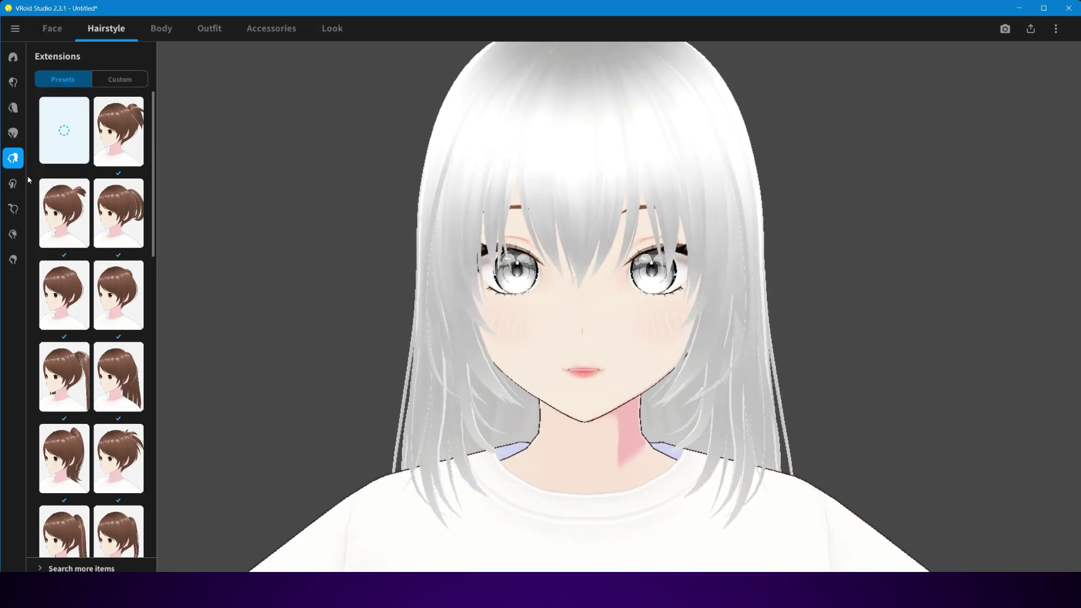
Look through side hair, ahoge, extra hair and base hair options, then return to Face.
click(14, 184)
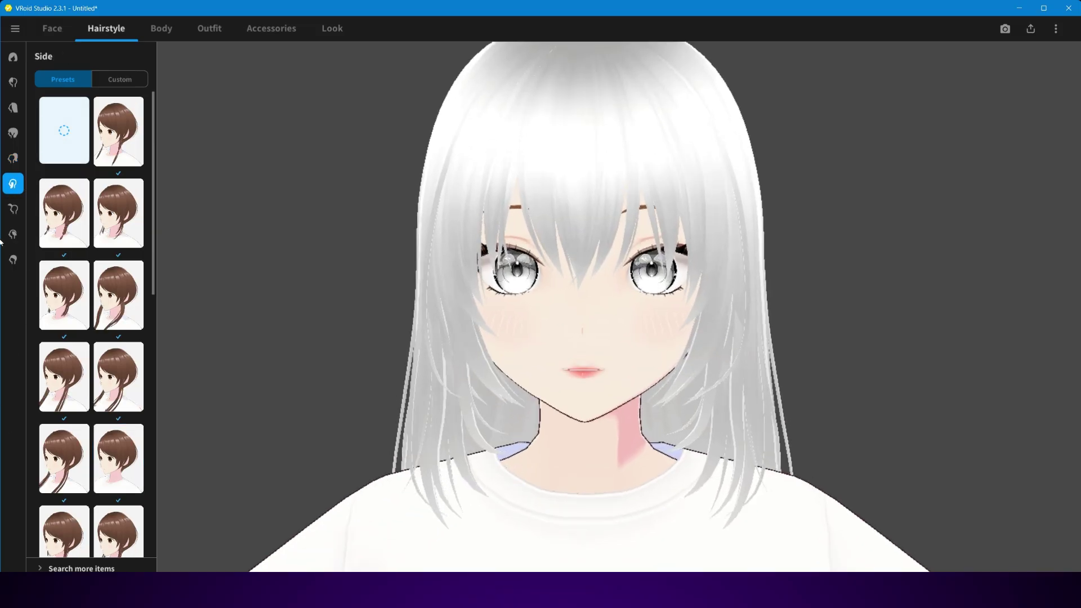
click(14, 210)
click(13, 235)
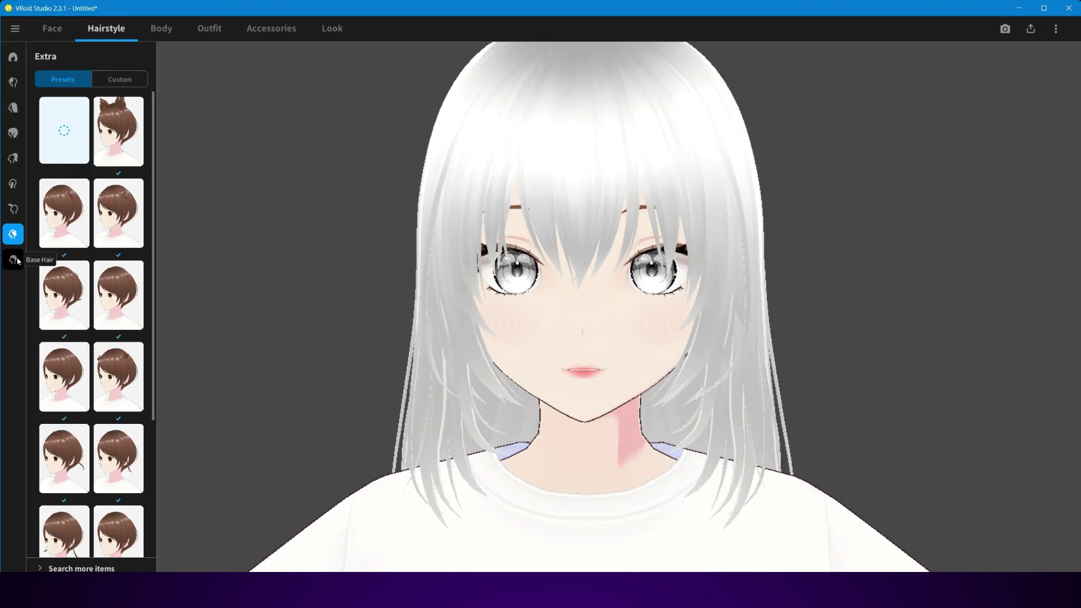
click(13, 259)
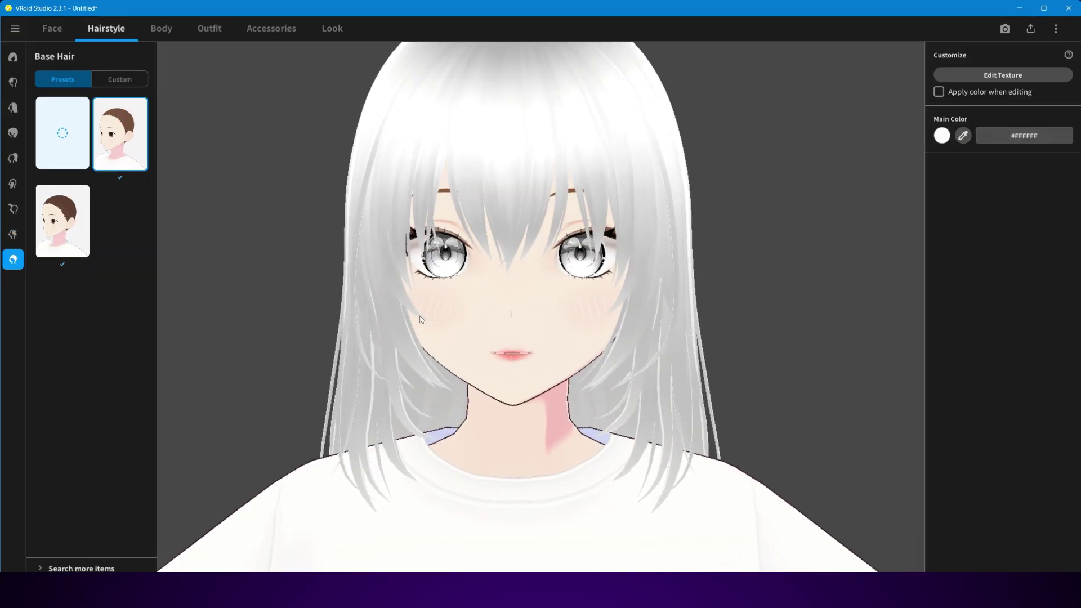
click(53, 29)
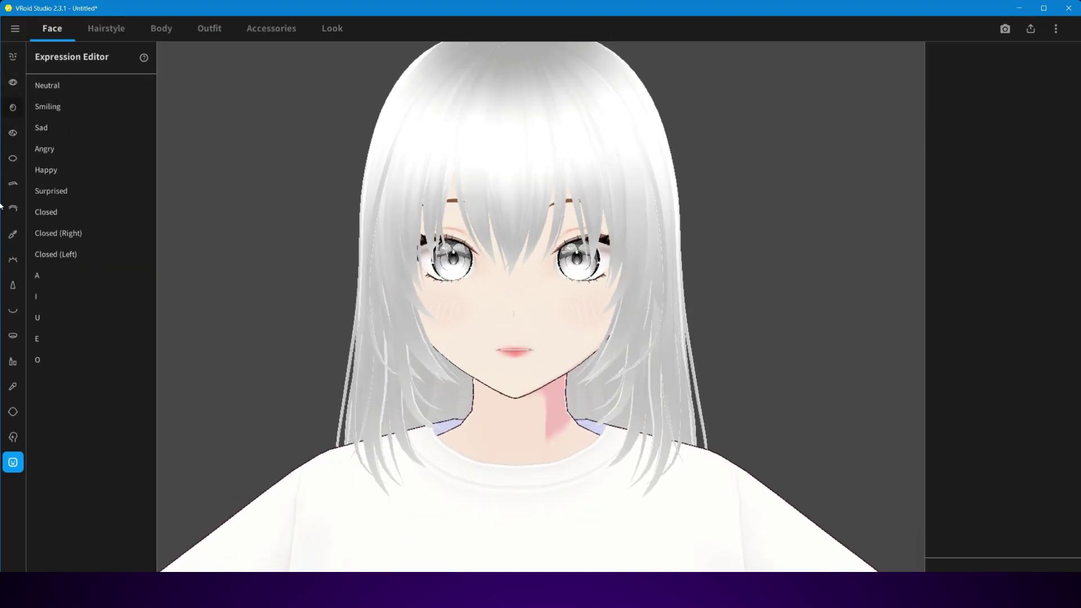
Set the eyebrow colour to black (#000000).
click(21, 184)
click(941, 139)
click(912, 150)
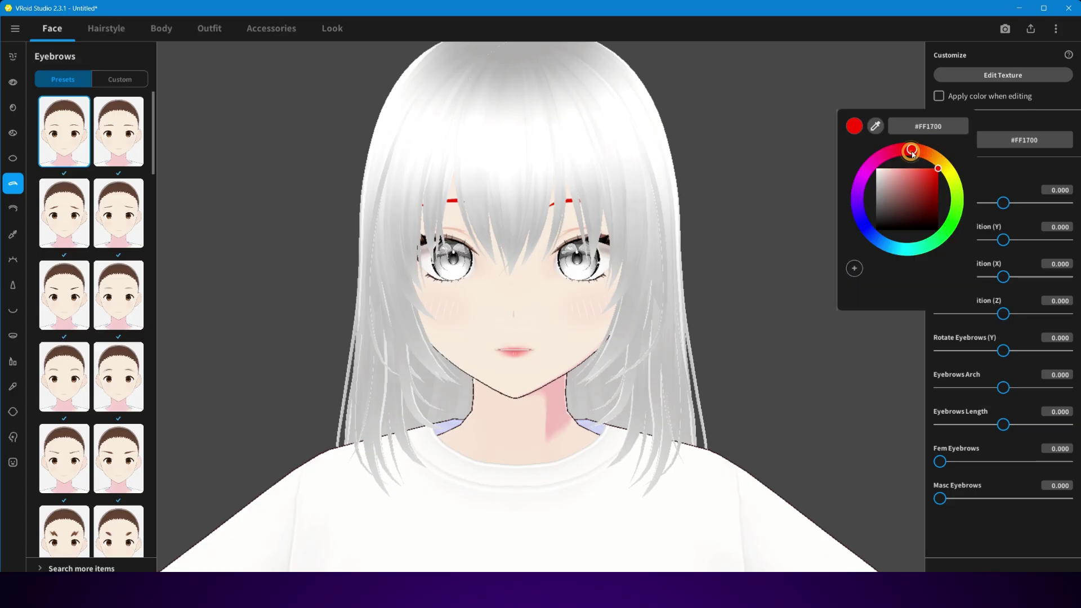
drag(914, 151, 932, 153)
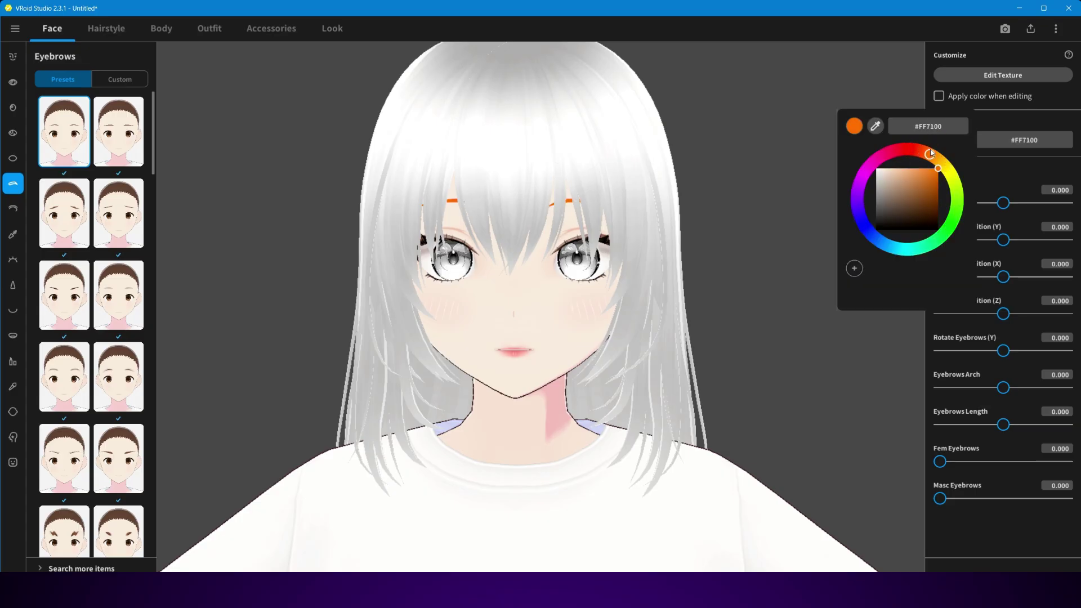
click(819, 262)
Set the eyeliner colour to red (#FF1500).
click(12, 208)
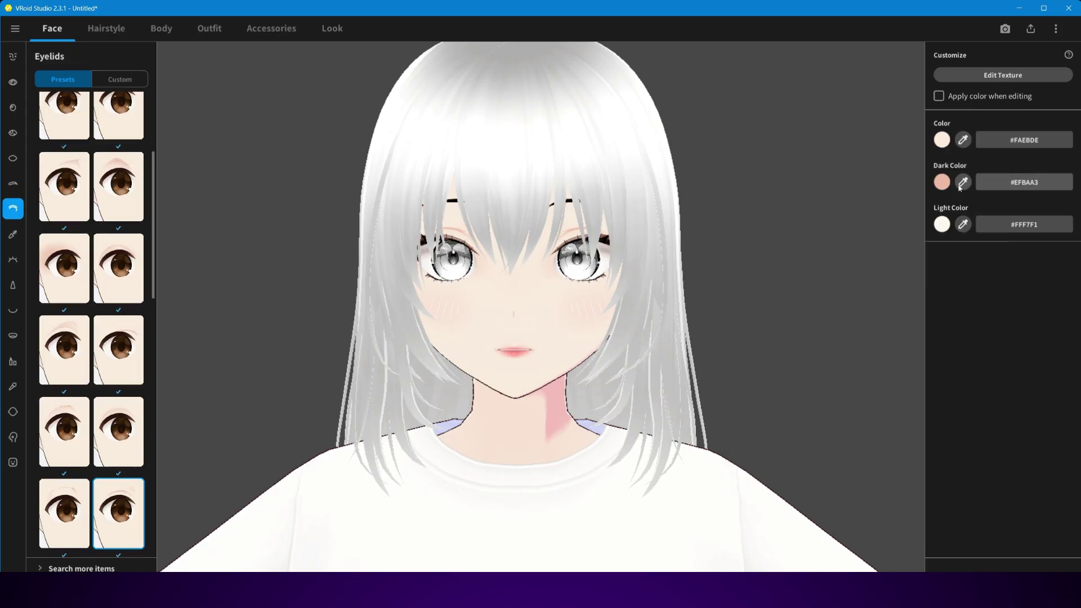
click(13, 235)
click(941, 140)
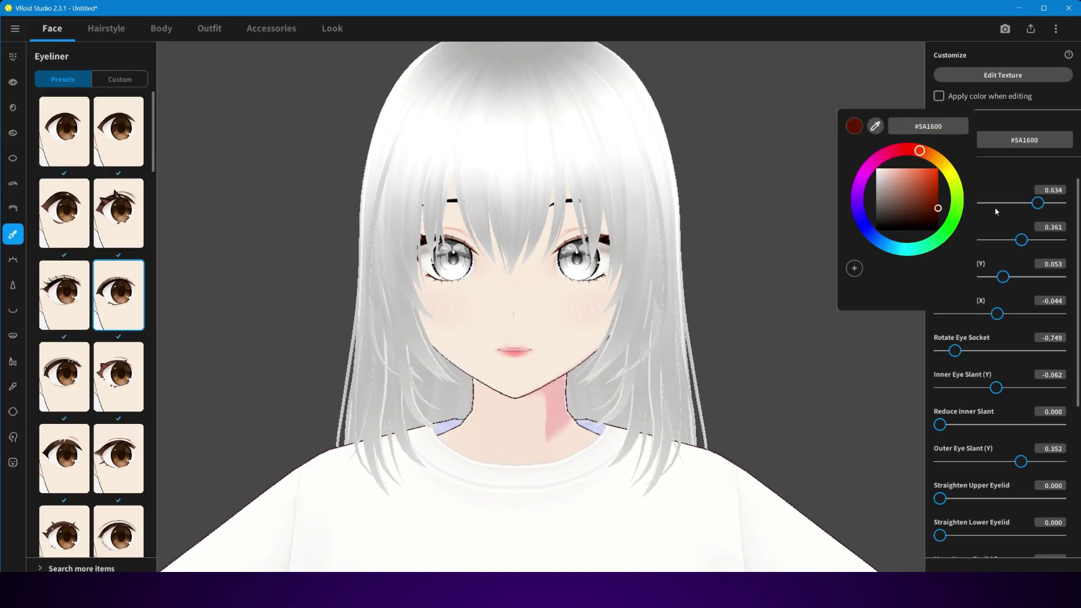
mouse_move(910, 153)
mouse_down()
mouse_move(870, 164)
mouse_move(935, 157)
mouse_move(915, 149)
mouse_up()
click(670, 190)
In Outfit, browse the tops, bottoms, dresses, neck accessory and inner top categories.
click(209, 28)
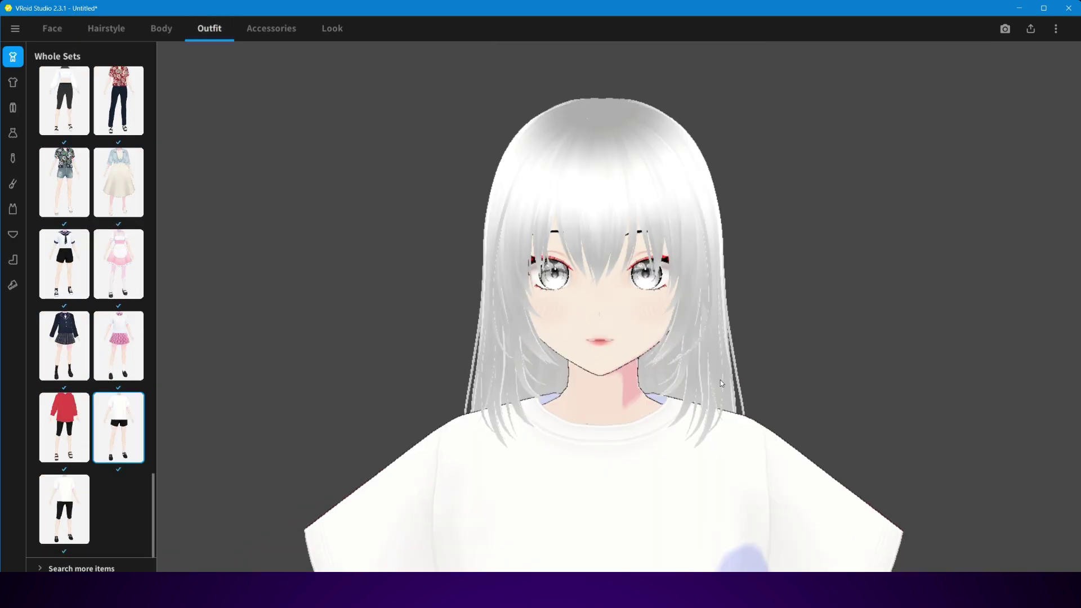
scroll(703, 292, up, 5)
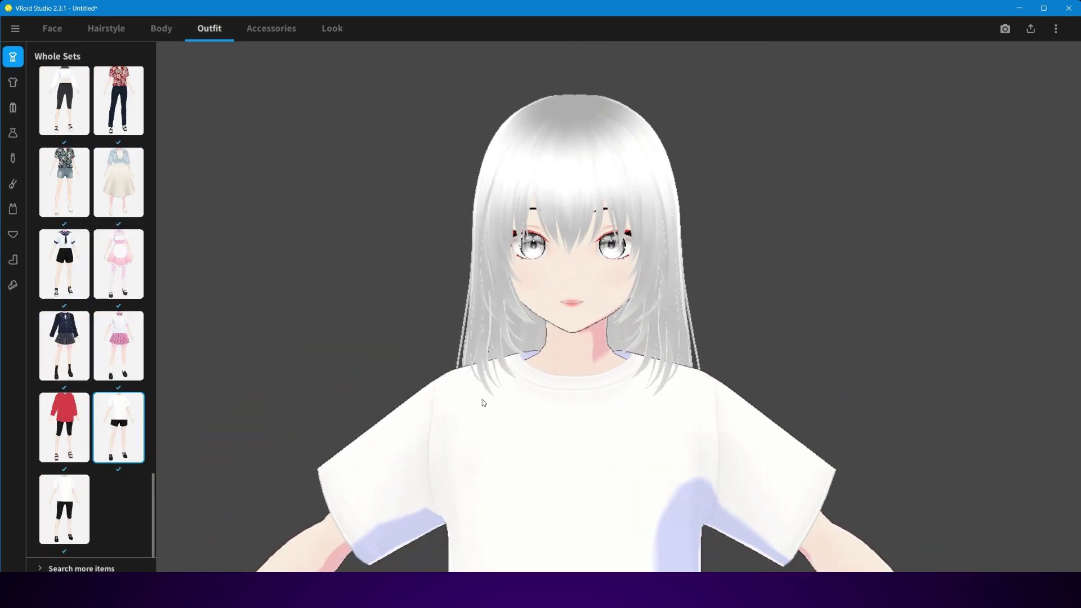
scroll(77, 422, up, 15)
scroll(77, 422, up, 10)
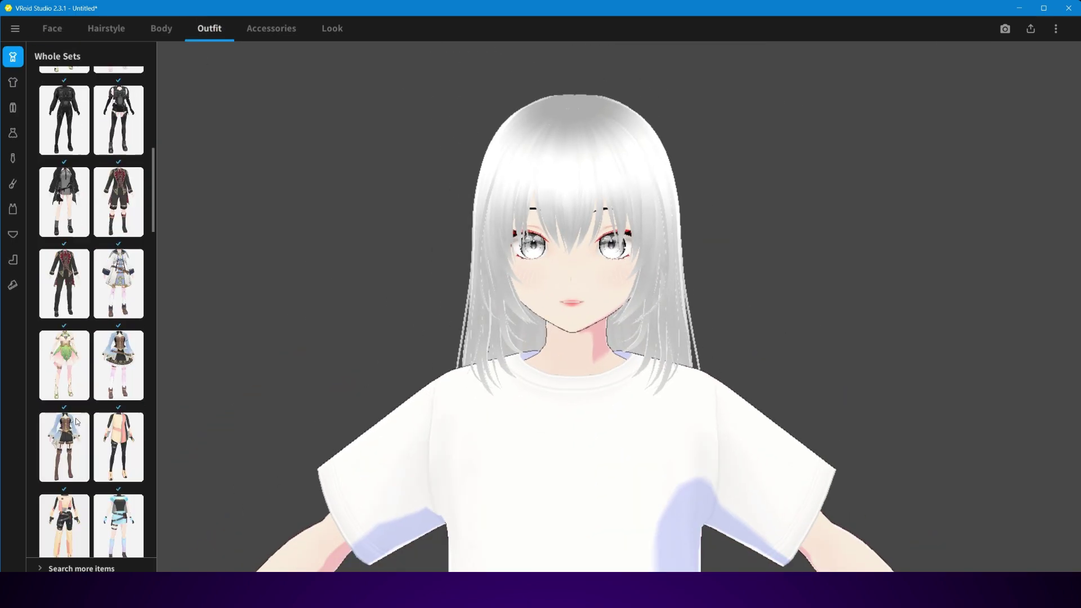
click(15, 80)
click(13, 108)
click(14, 159)
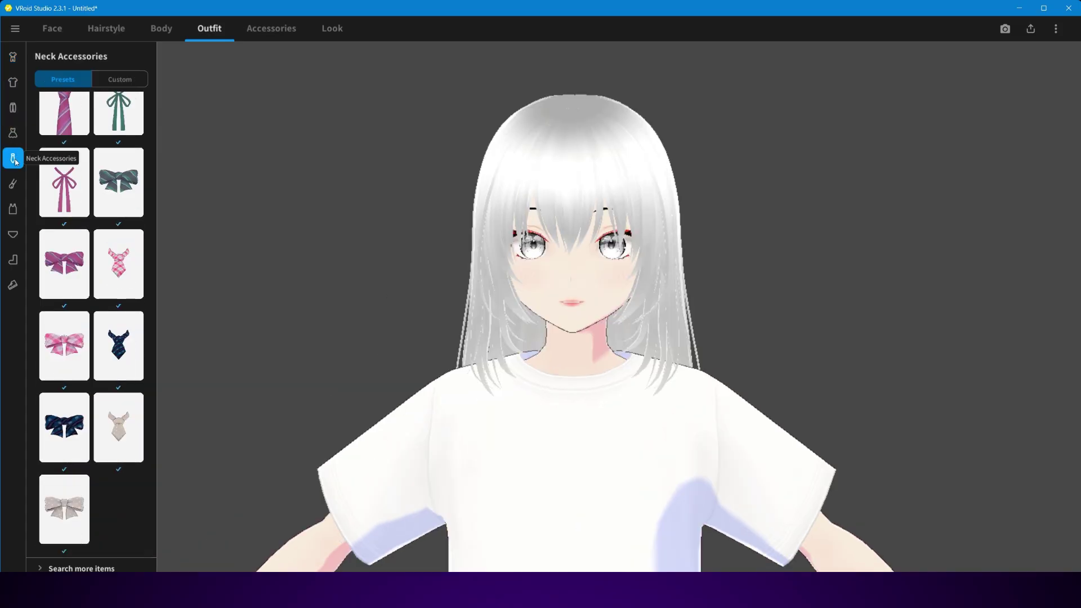
click(13, 209)
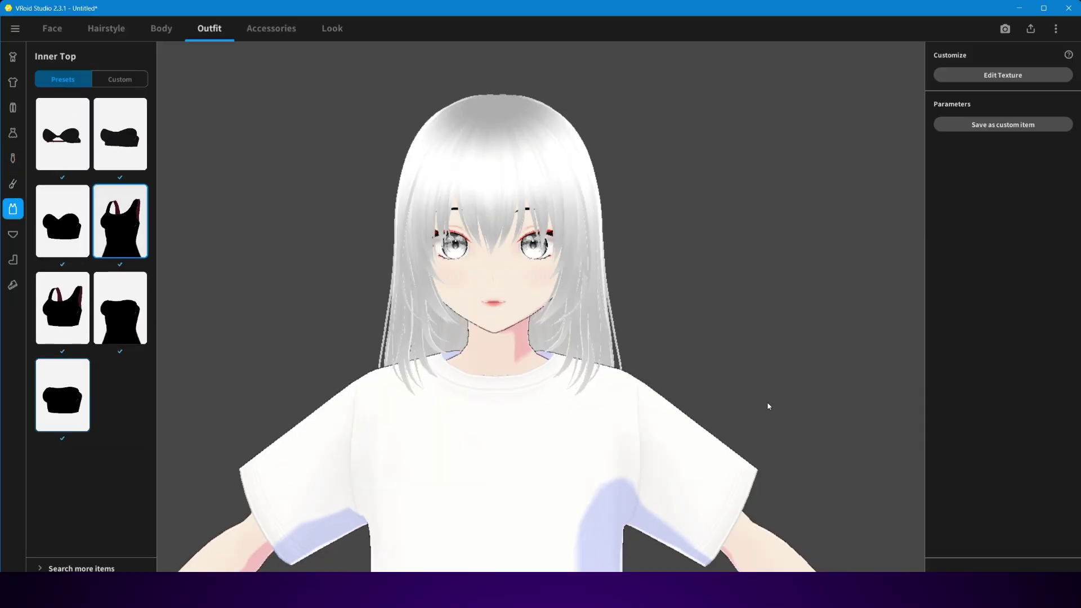
click(13, 133)
click(12, 82)
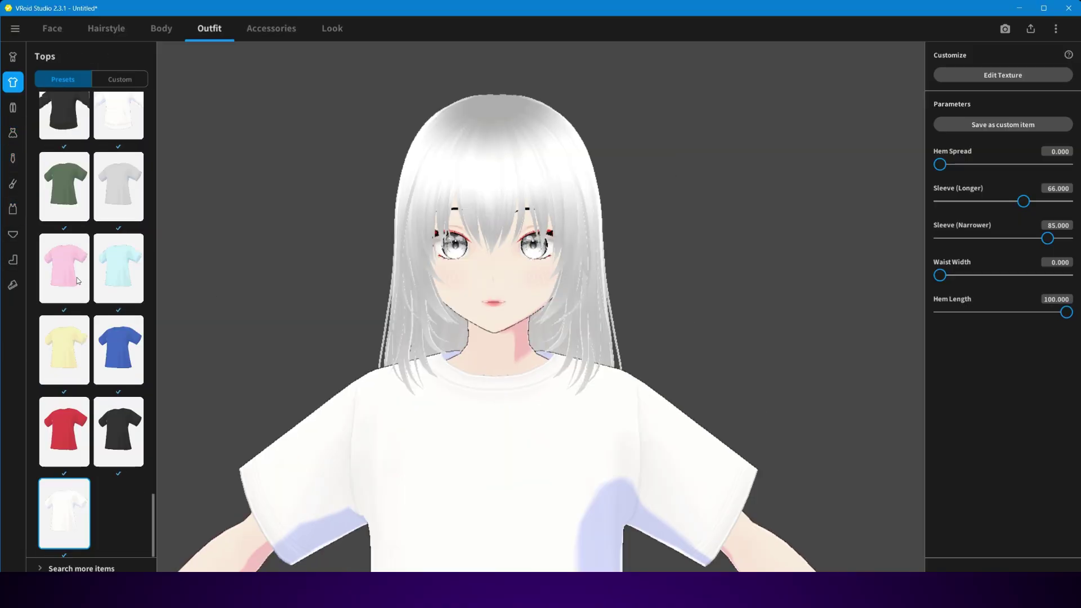
Try the white frilly sleeveless top, then switch to the black sleeveless high-neck top.
scroll(95, 398, down, 5)
scroll(96, 398, down, 5)
scroll(85, 479, up, 10)
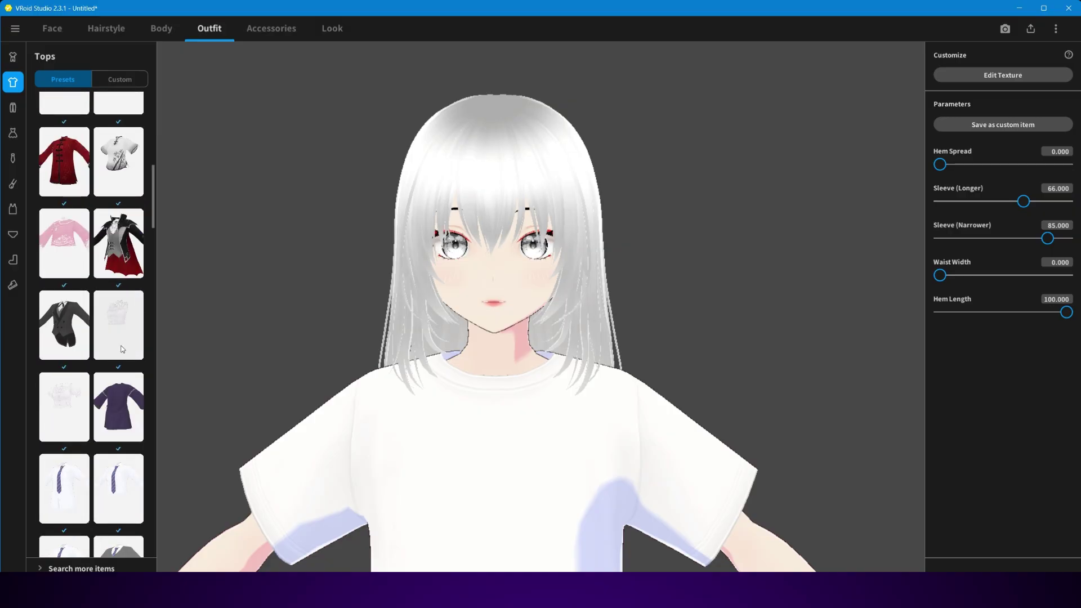
click(120, 347)
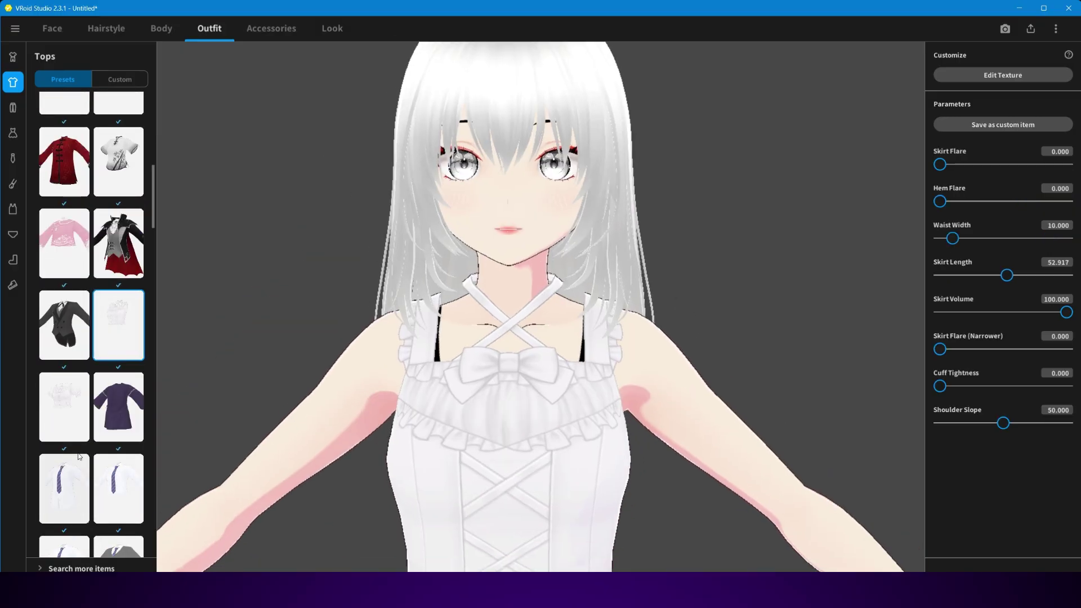
scroll(80, 456, up, 5)
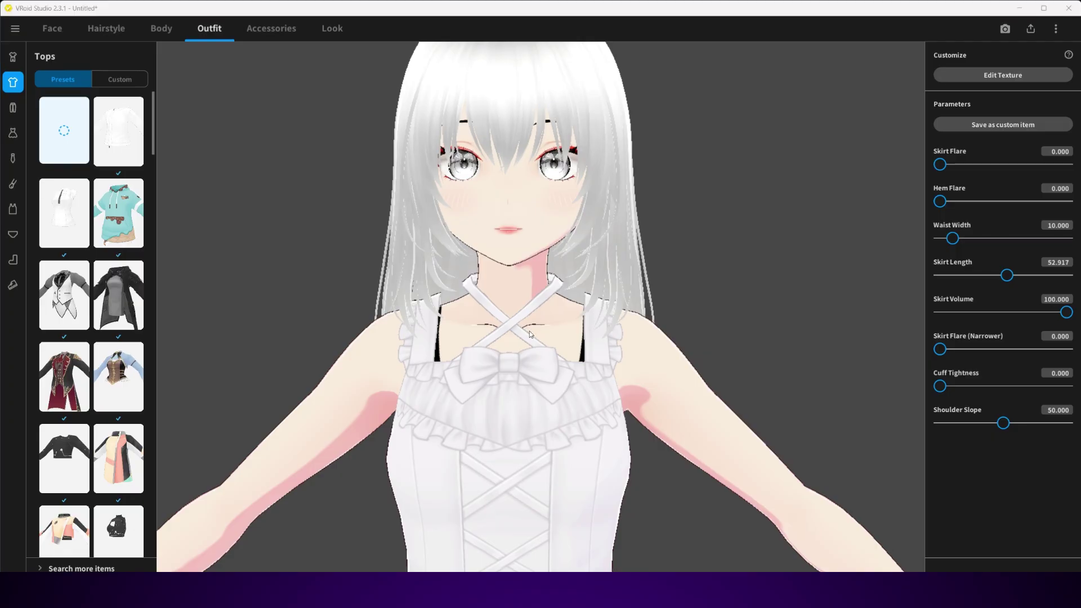
click(704, 277)
scroll(708, 322, down, 3)
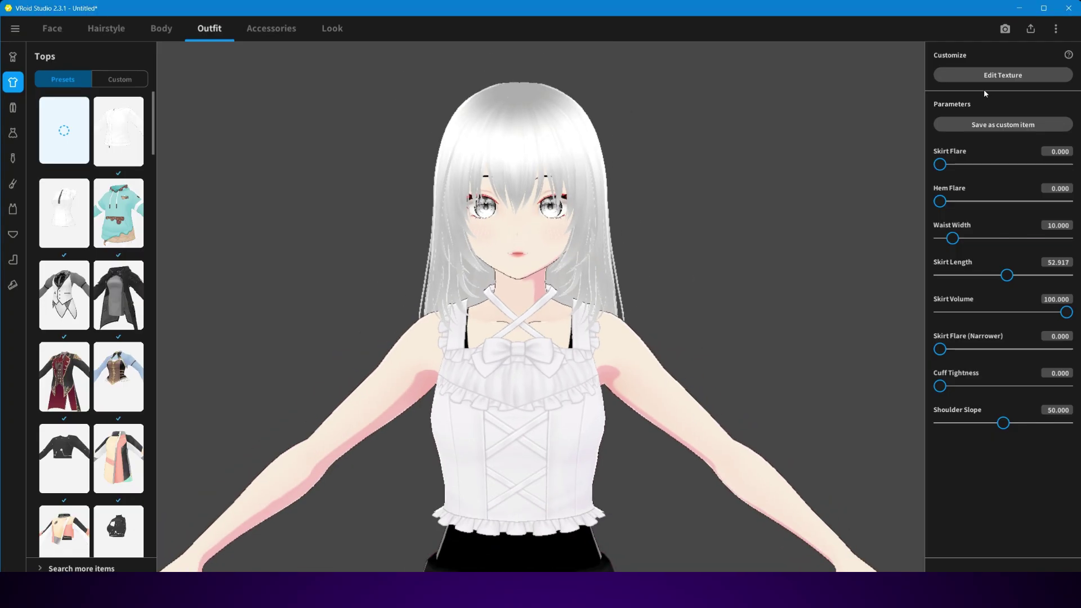
scroll(63, 430, down, 15)
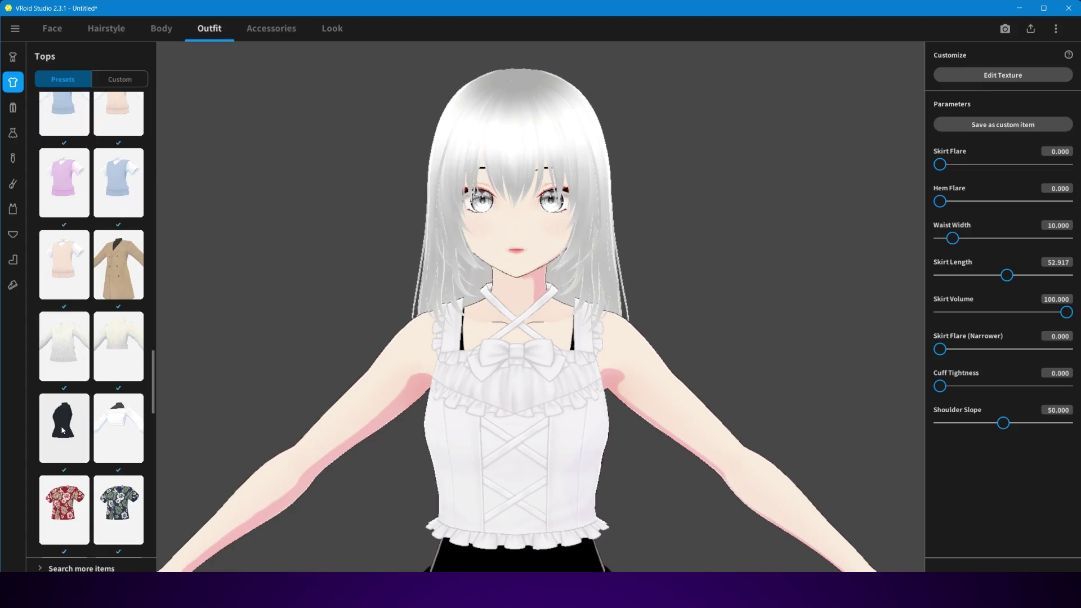
click(63, 430)
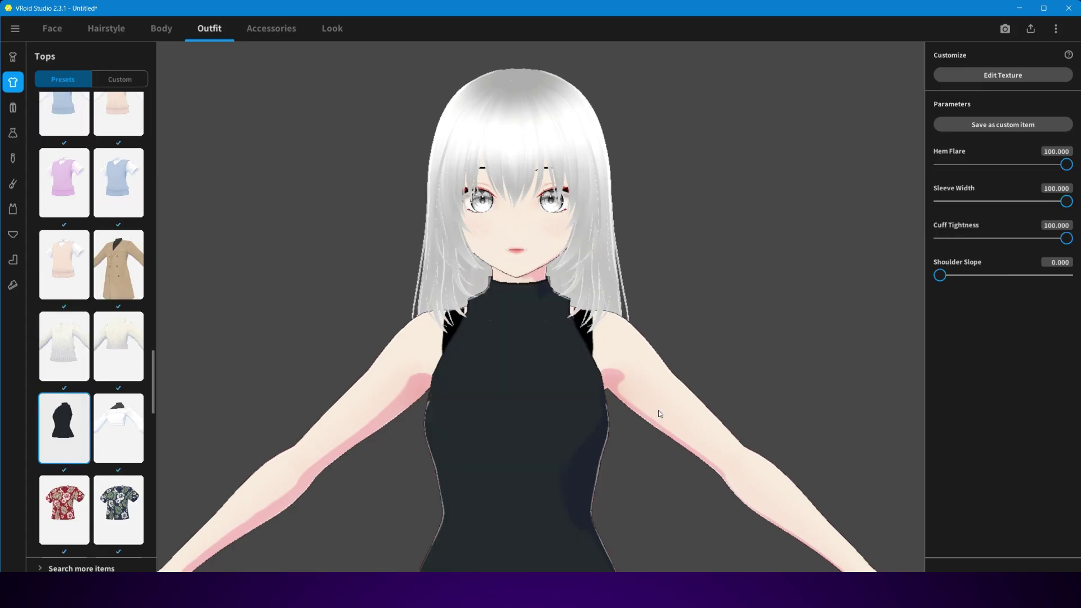
Export the black top's texture layer as an image, then close the Texture Editor without saving.
click(957, 76)
click(133, 145)
click(87, 146)
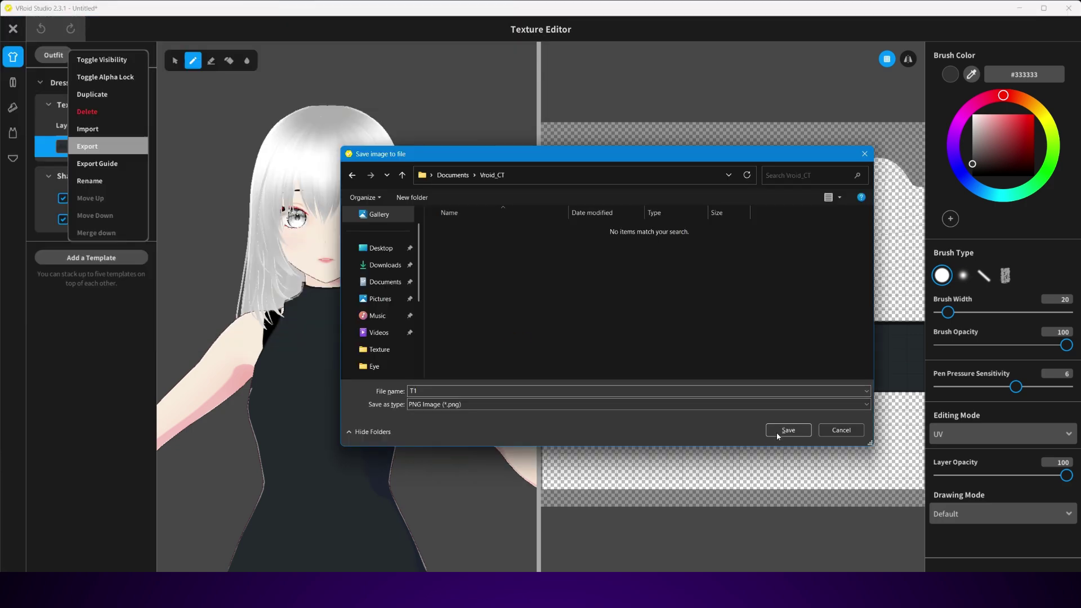
click(787, 430)
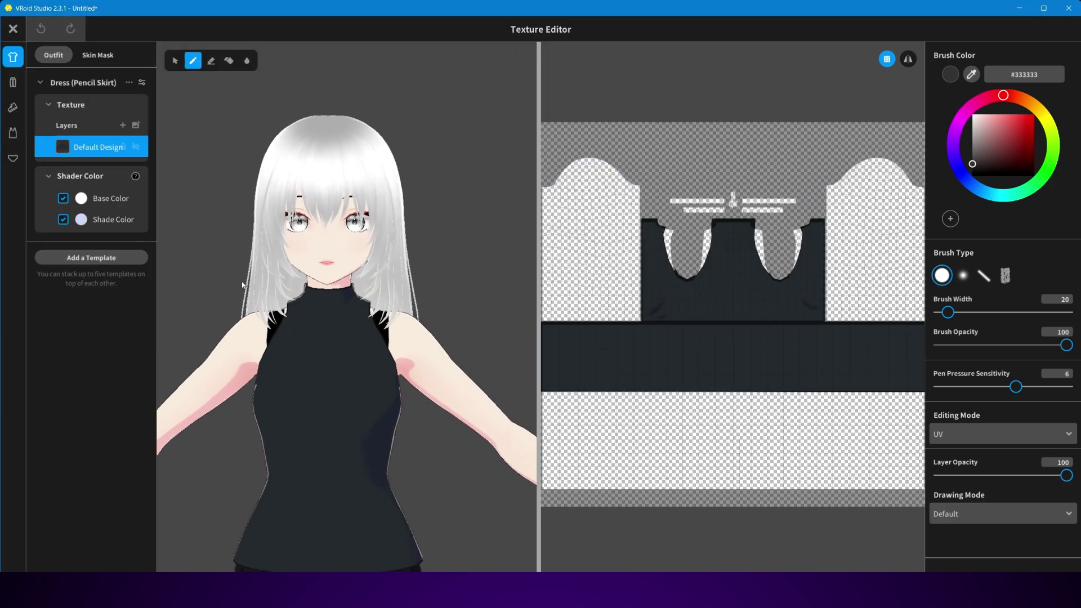
click(13, 28)
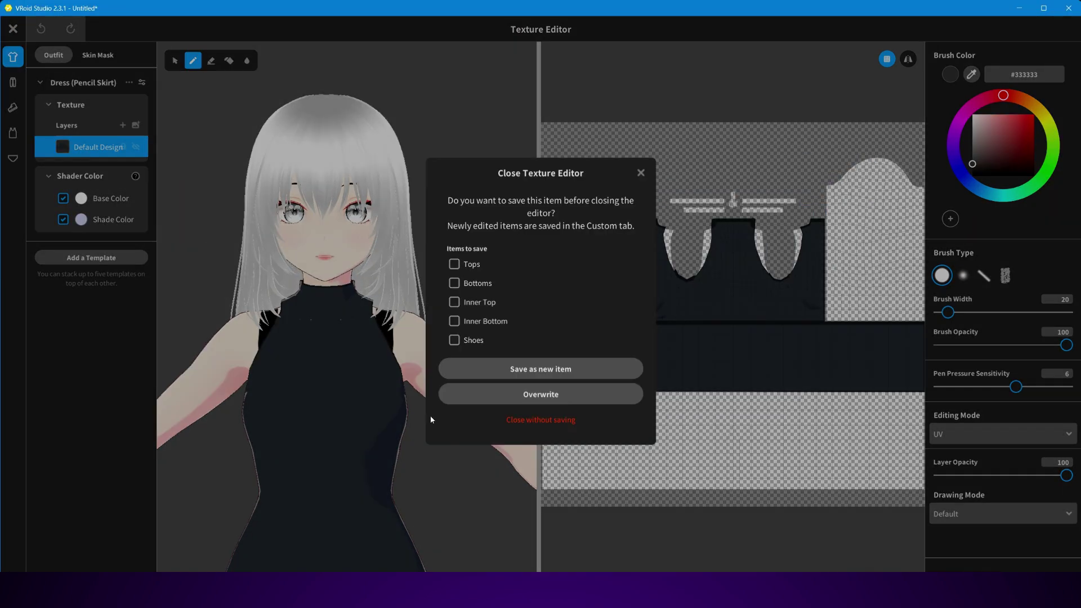
click(565, 421)
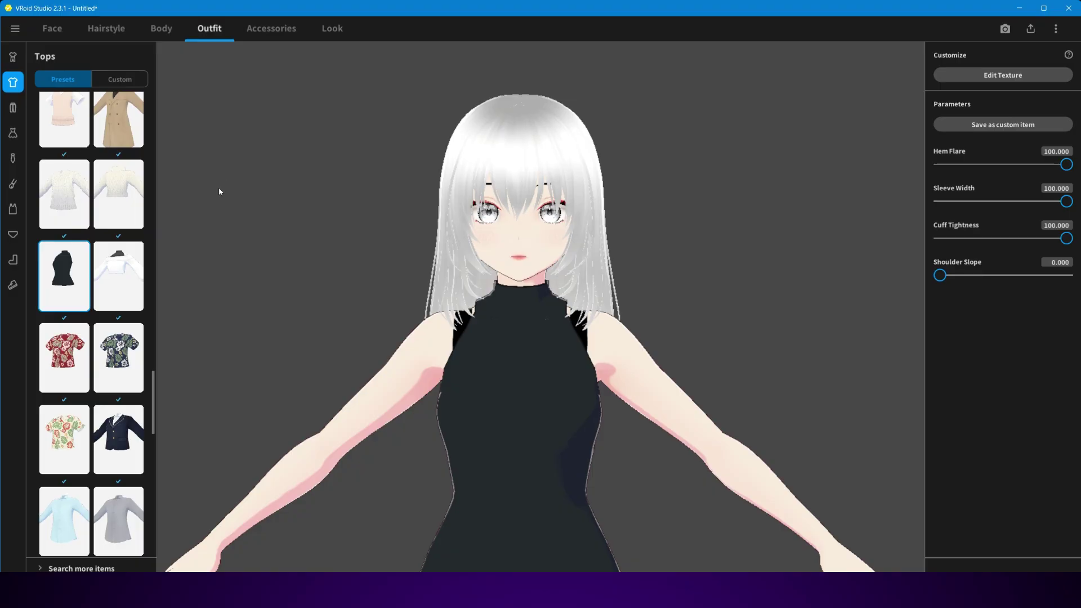
Put the pink dress on the avatar and export its texture as D1, closing without saving.
click(13, 133)
scroll(62, 338, down, 10)
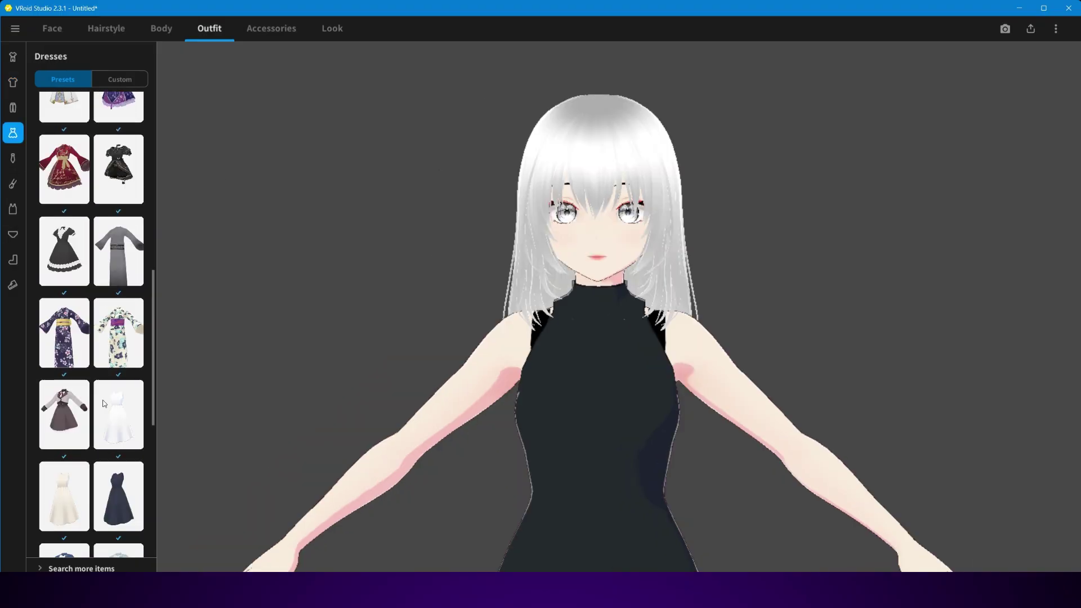
click(62, 365)
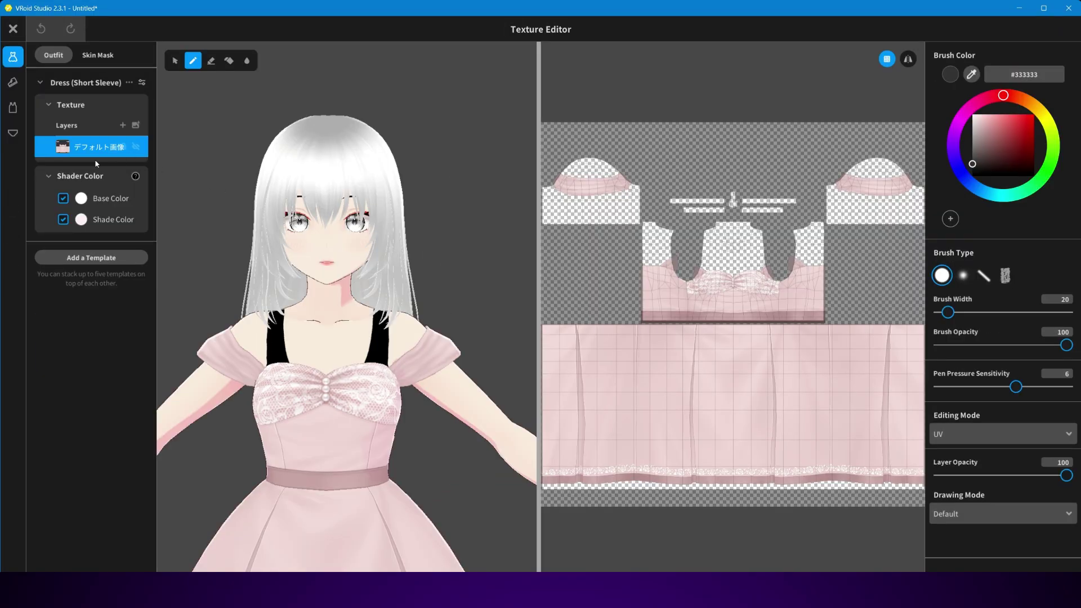
right_click(63, 150)
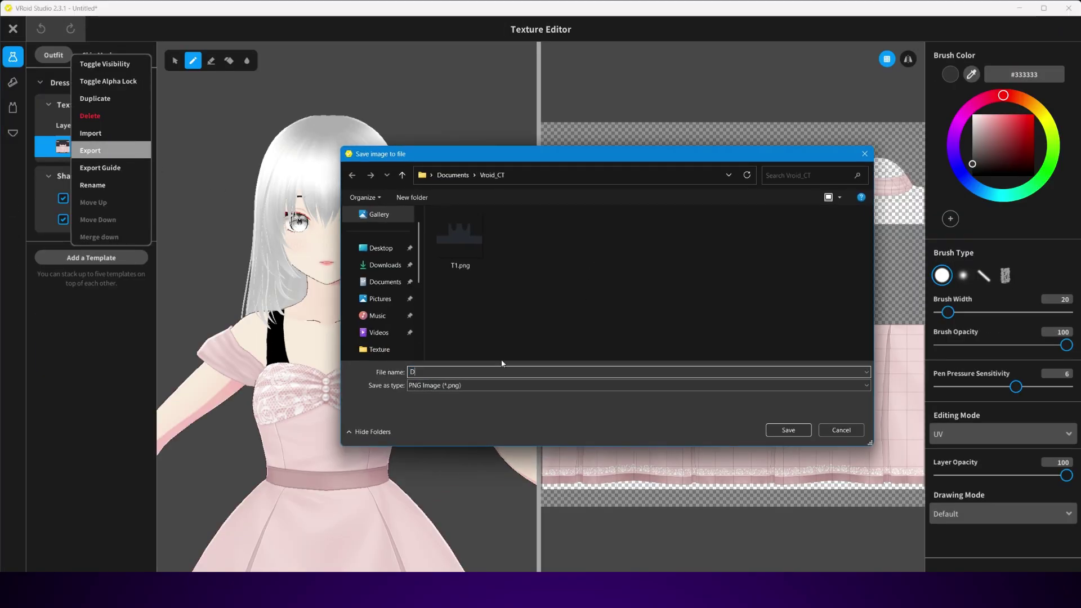
key(Return)
click(13, 28)
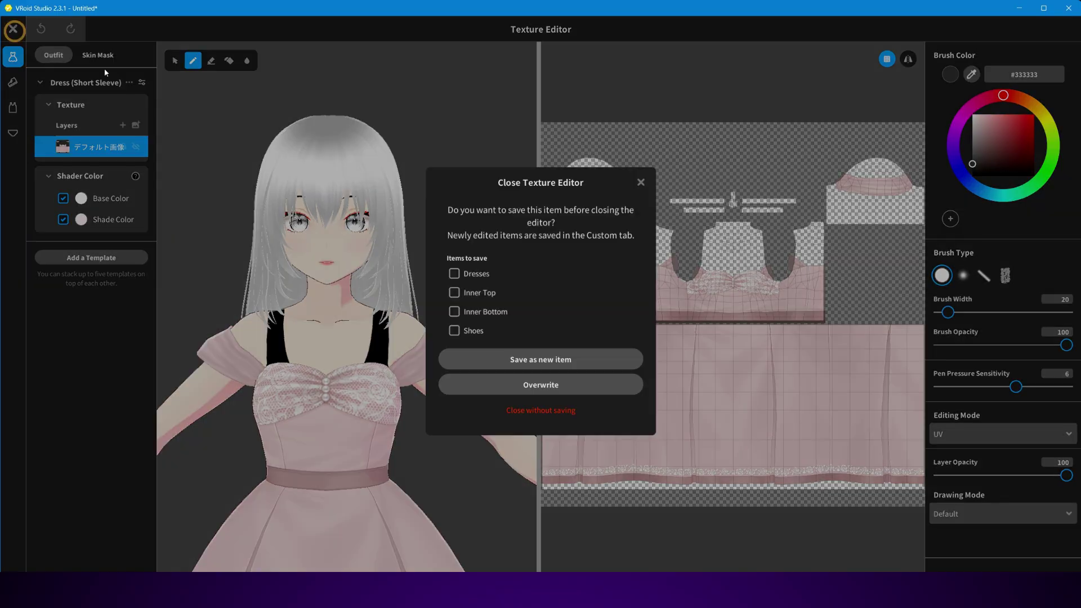
click(540, 410)
Dress the avatar in the navy sleeveless dress and export its texture as D2.png.
scroll(111, 343, down, 10)
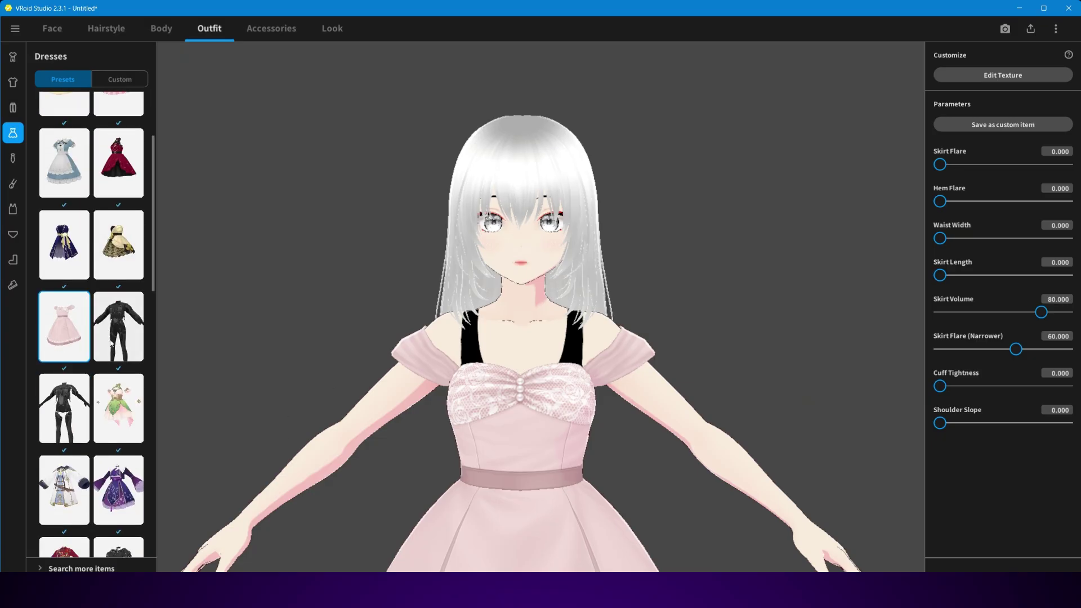
scroll(110, 342, down, 3)
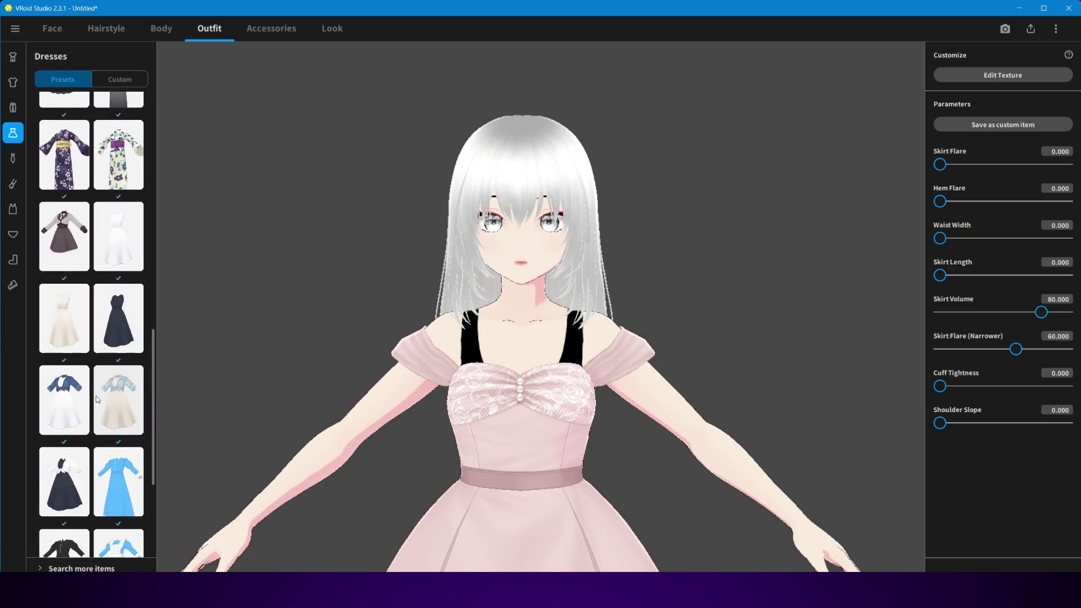
scroll(117, 375, down, 5)
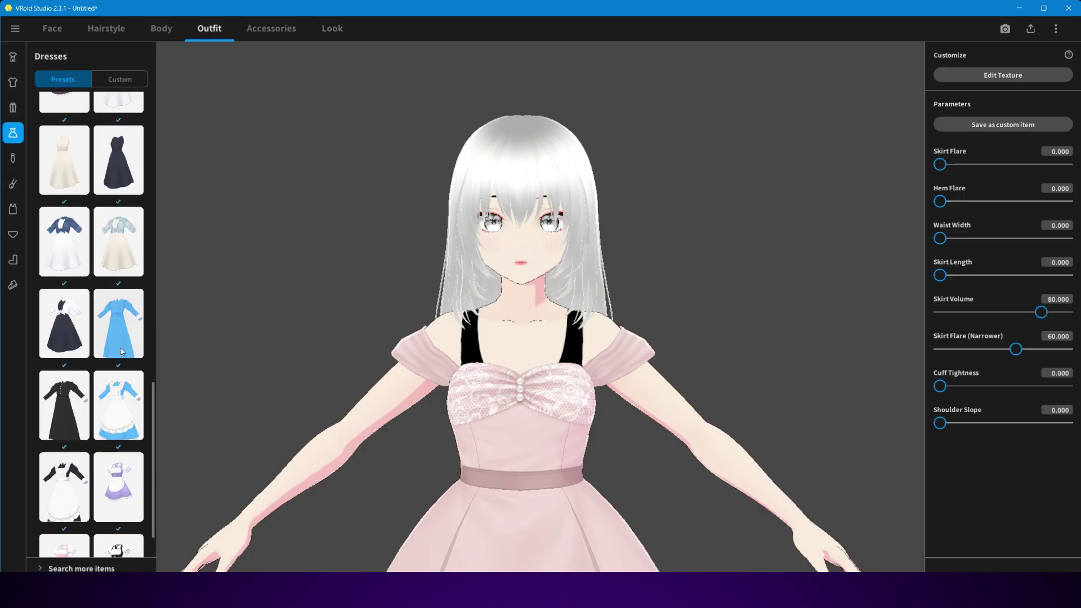
scroll(116, 375, up, 6)
click(118, 363)
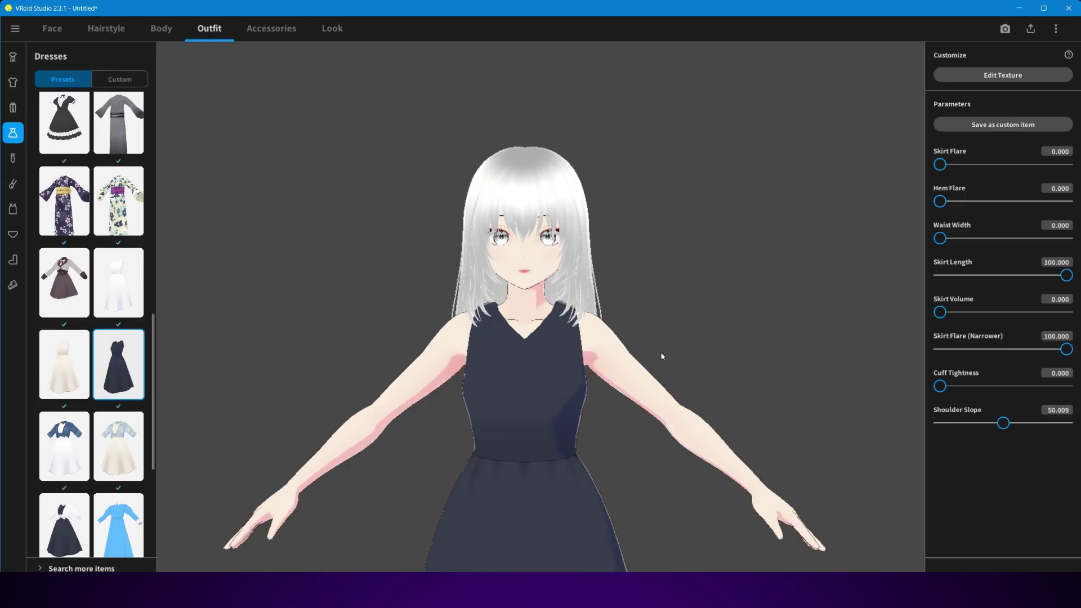
click(1002, 75)
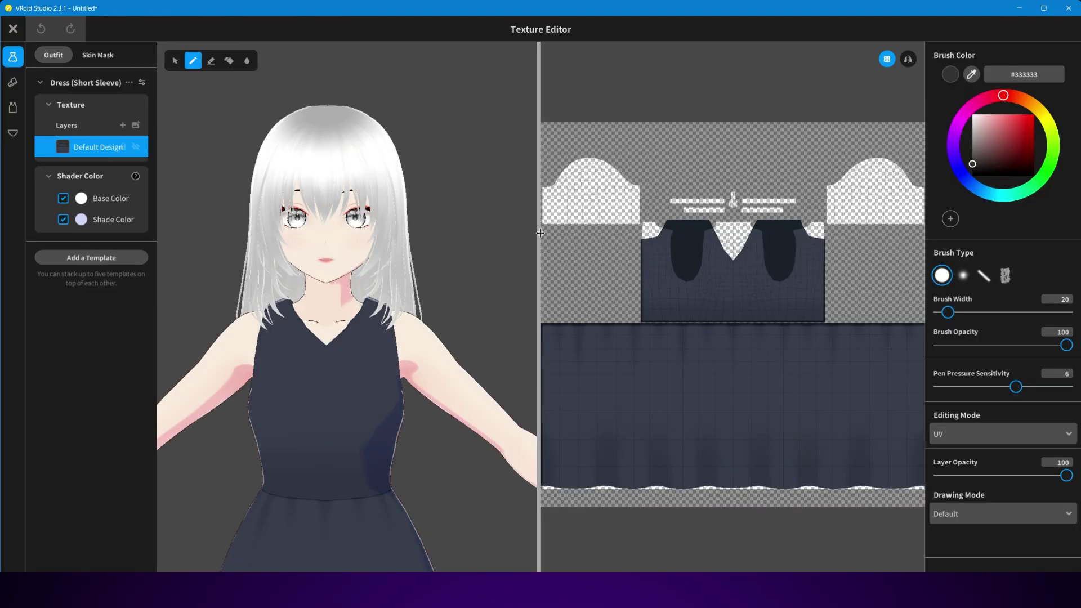
right_click(61, 153)
click(89, 151)
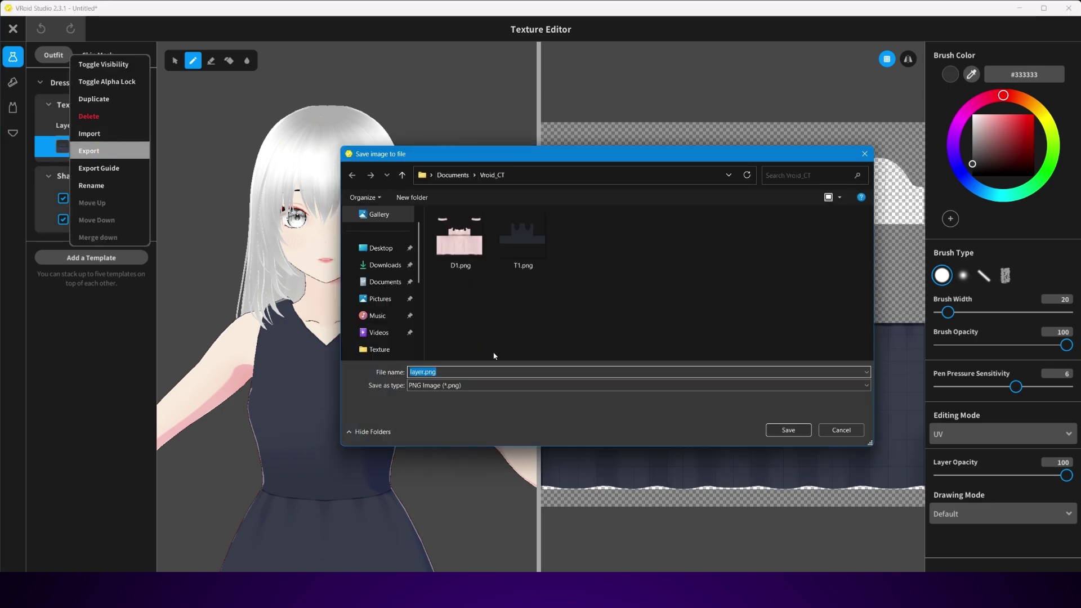
text(D2)
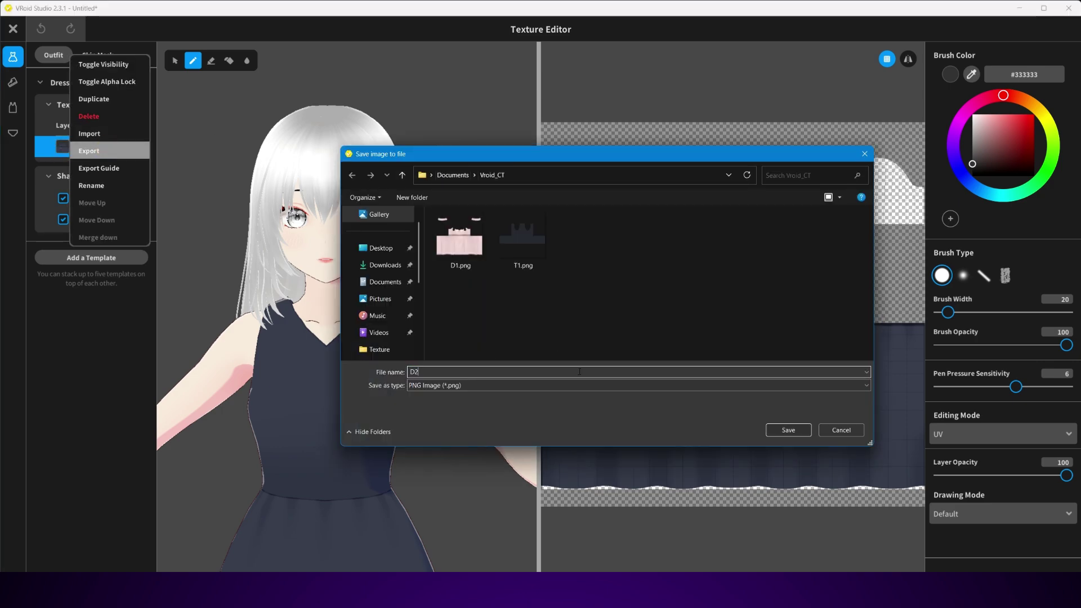
click(788, 430)
click(17, 35)
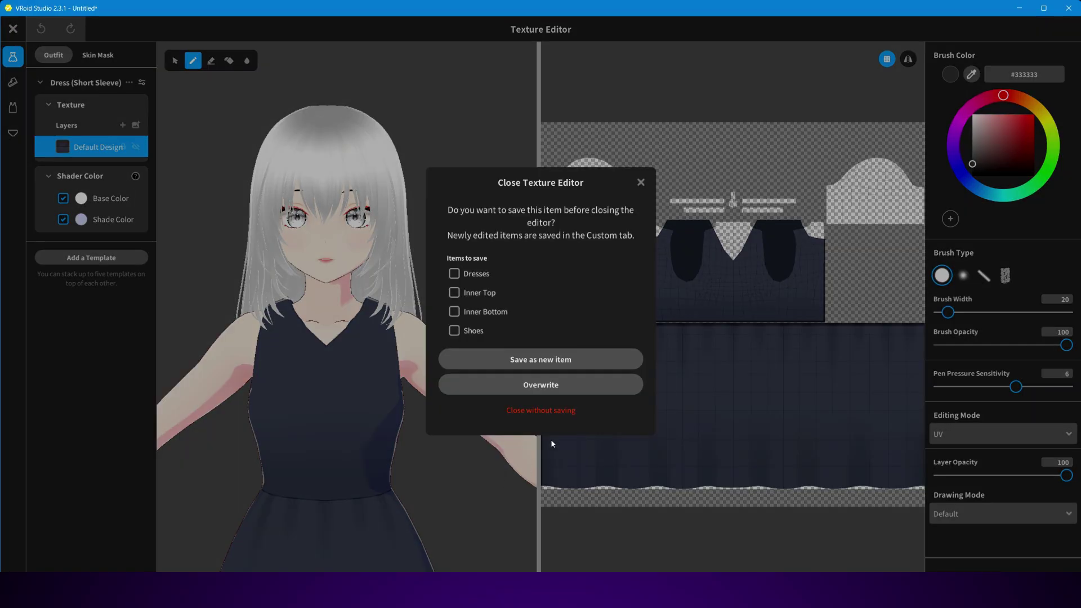
click(538, 411)
Switch to the white dress and export its texture layer under the name D3.
scroll(103, 401, up, 10)
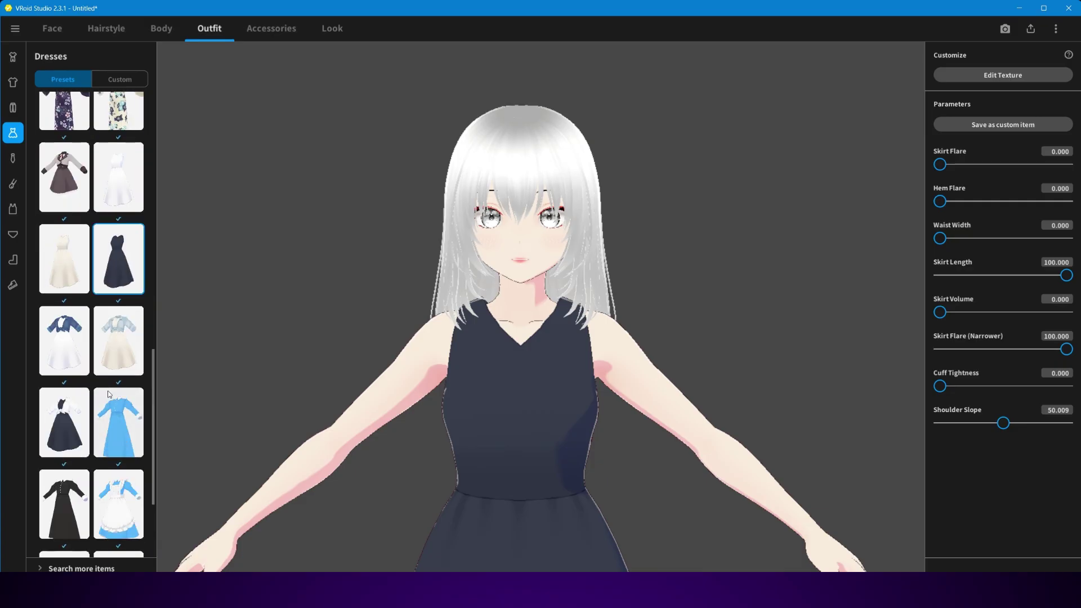
scroll(109, 394, up, 3)
click(135, 141)
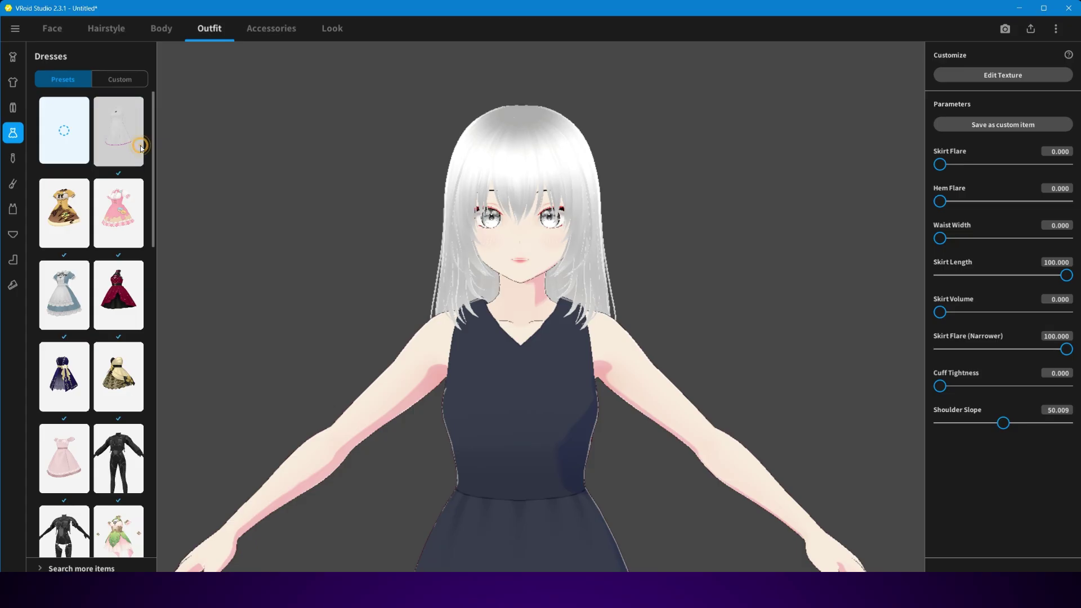
click(981, 79)
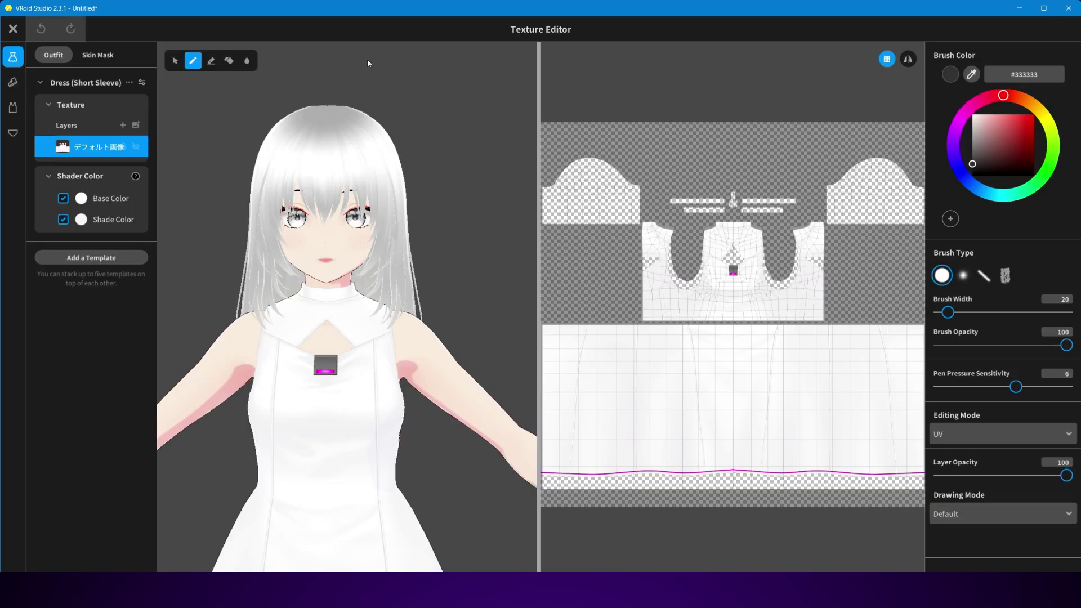
right_click(63, 153)
click(123, 150)
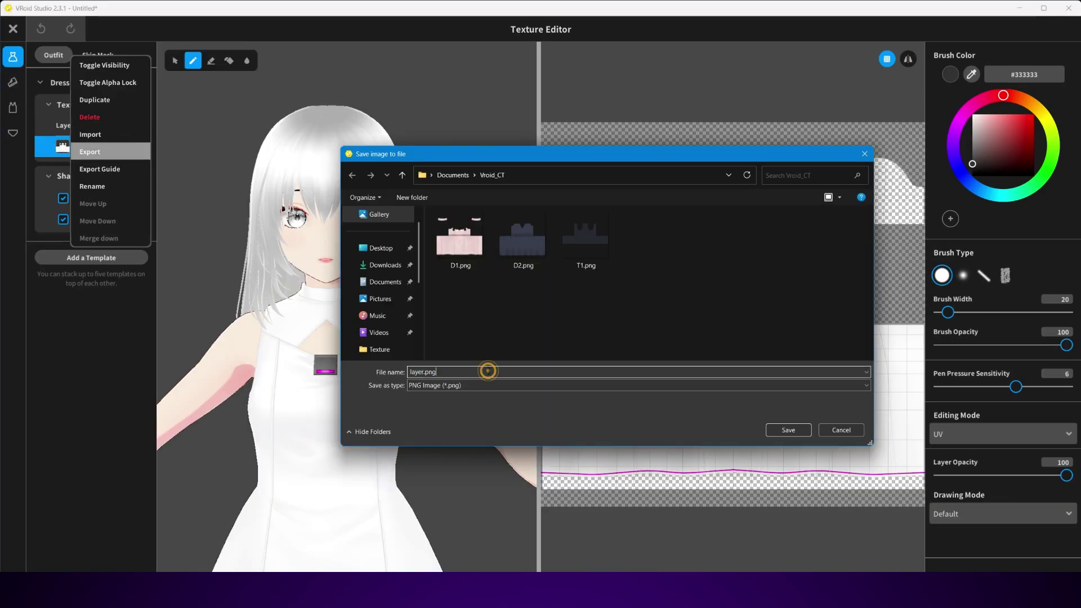
text(D3)
key(Return)
Leave the editor without saving, put the white frilly top on, and edit its texture.
click(13, 26)
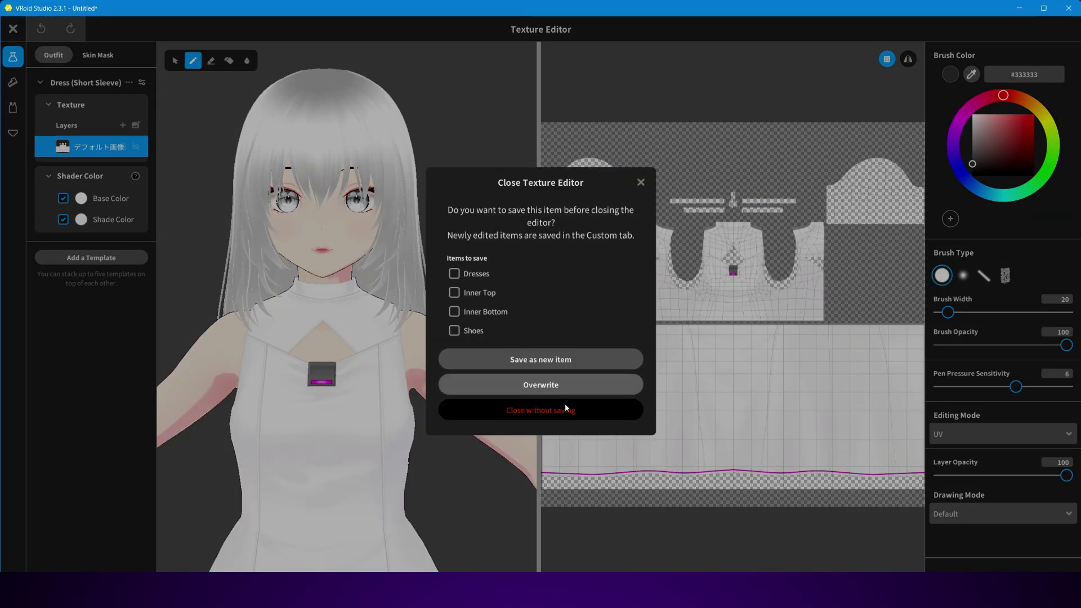
click(559, 407)
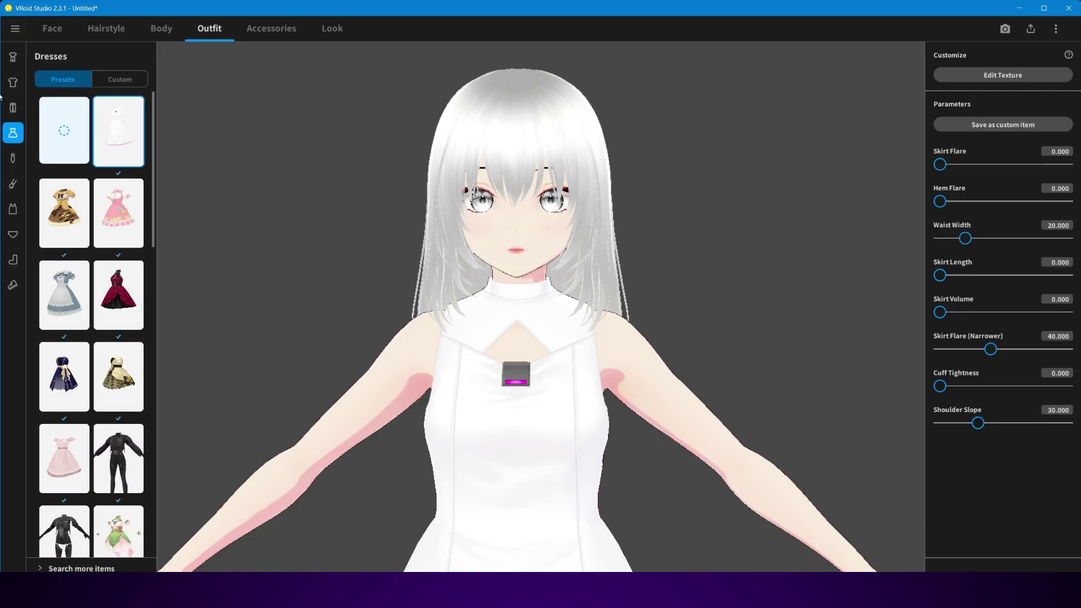
click(13, 82)
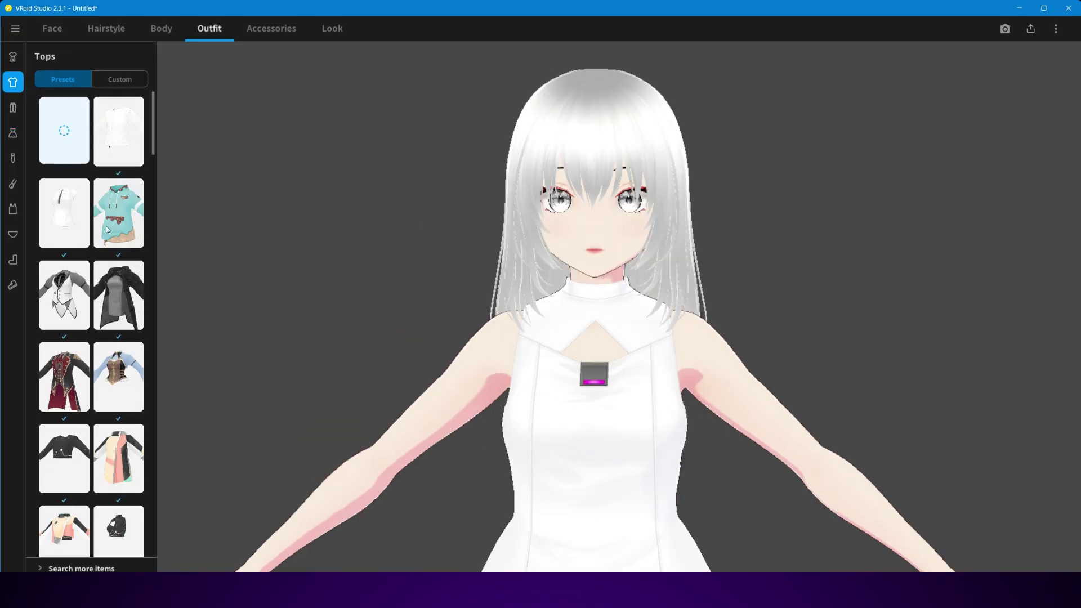
click(109, 84)
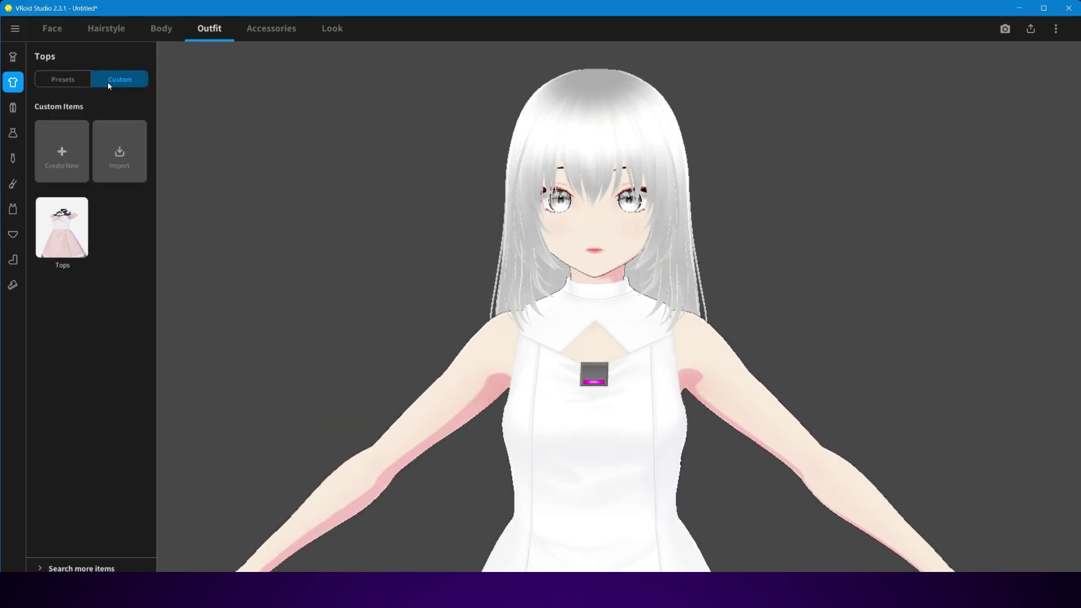
click(69, 80)
scroll(95, 366, down, 8)
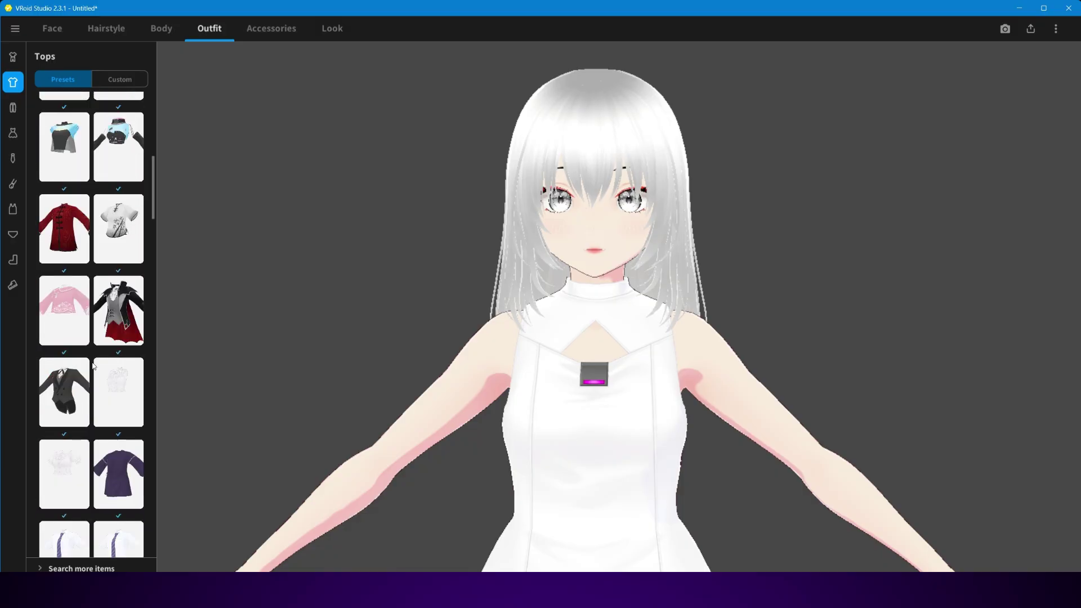
click(121, 392)
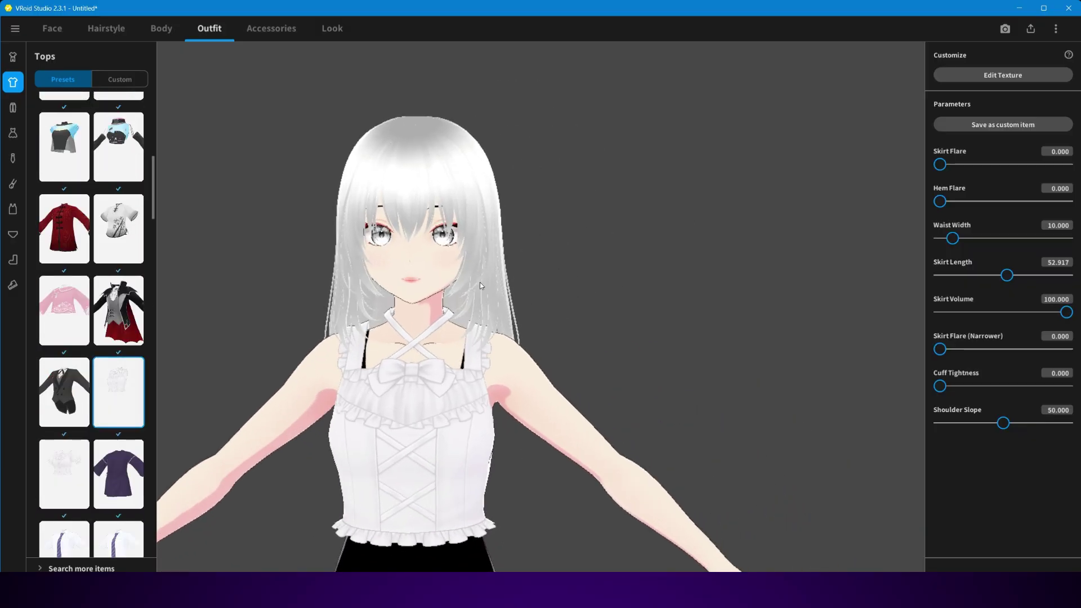
click(1000, 75)
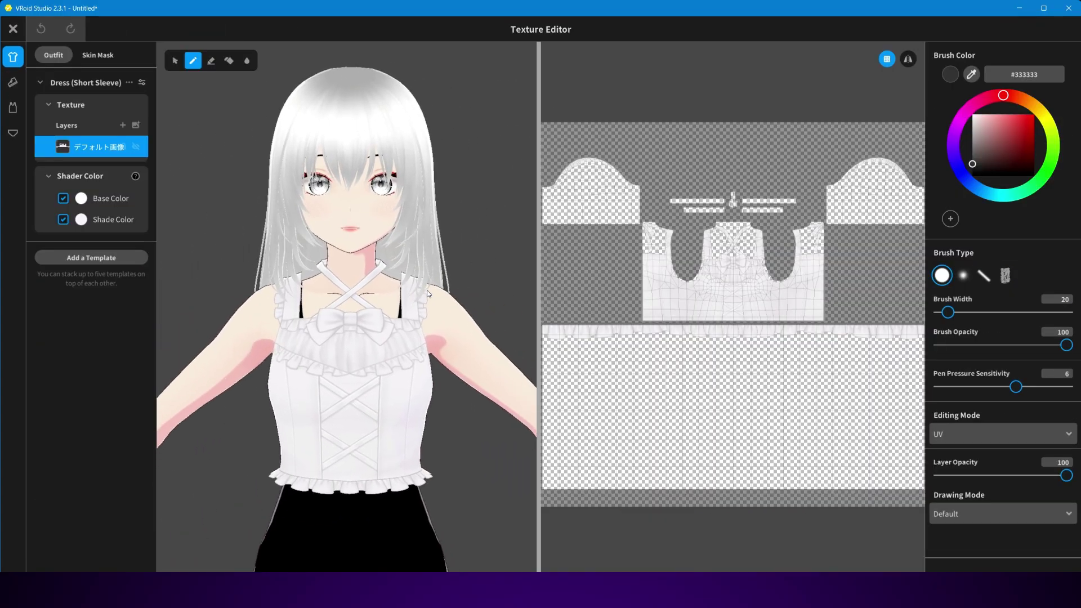
Add the off-shoulder half-sleeve dress template and import the pink D1.png texture into its layer.
click(97, 258)
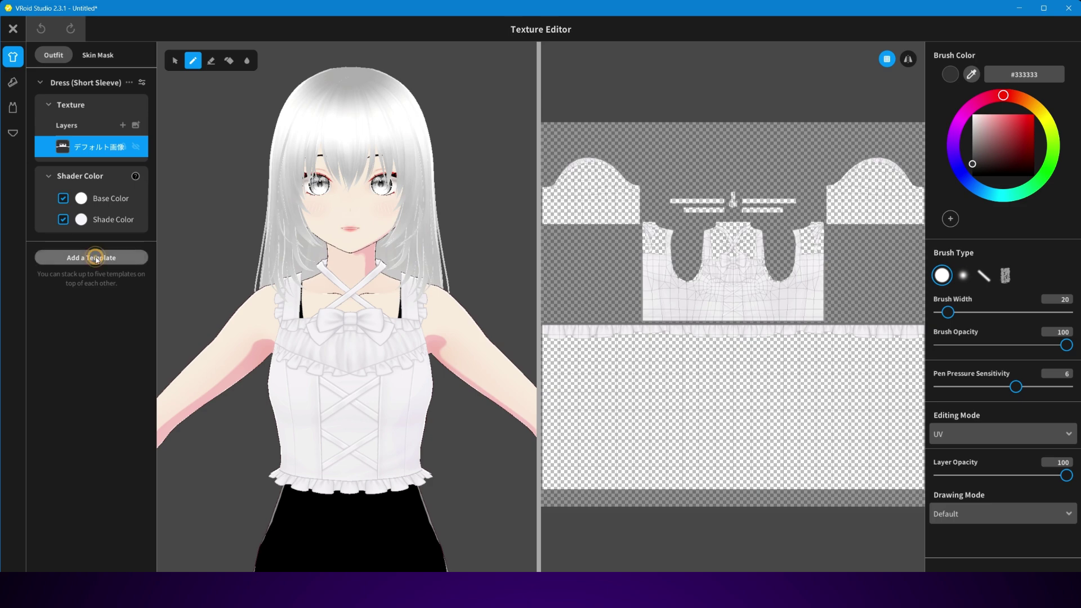
scroll(597, 406, down, 5)
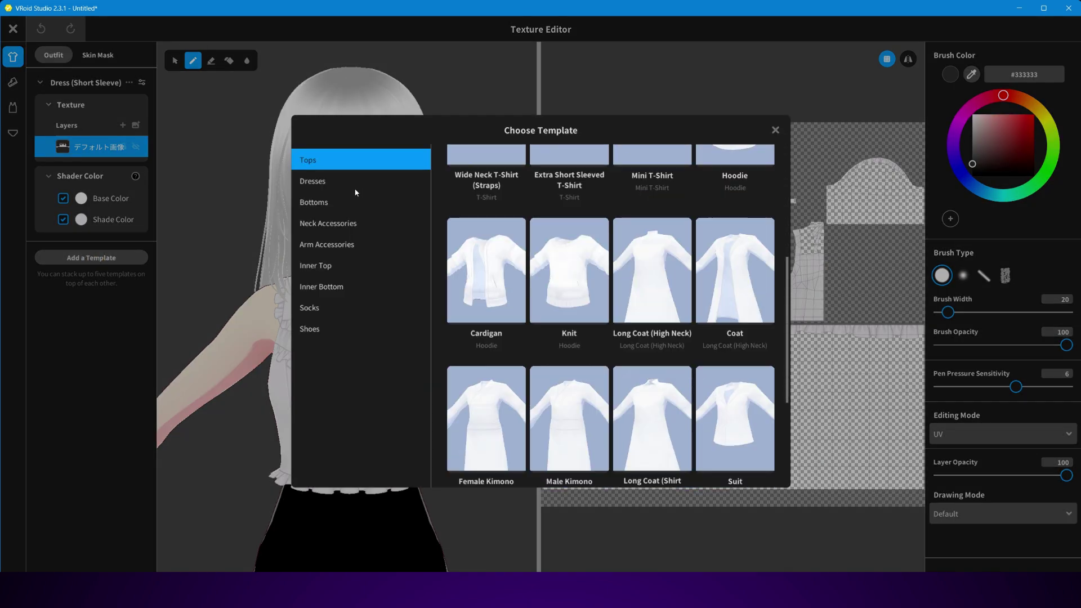
scroll(652, 311, down, 6)
scroll(651, 309, up, 9)
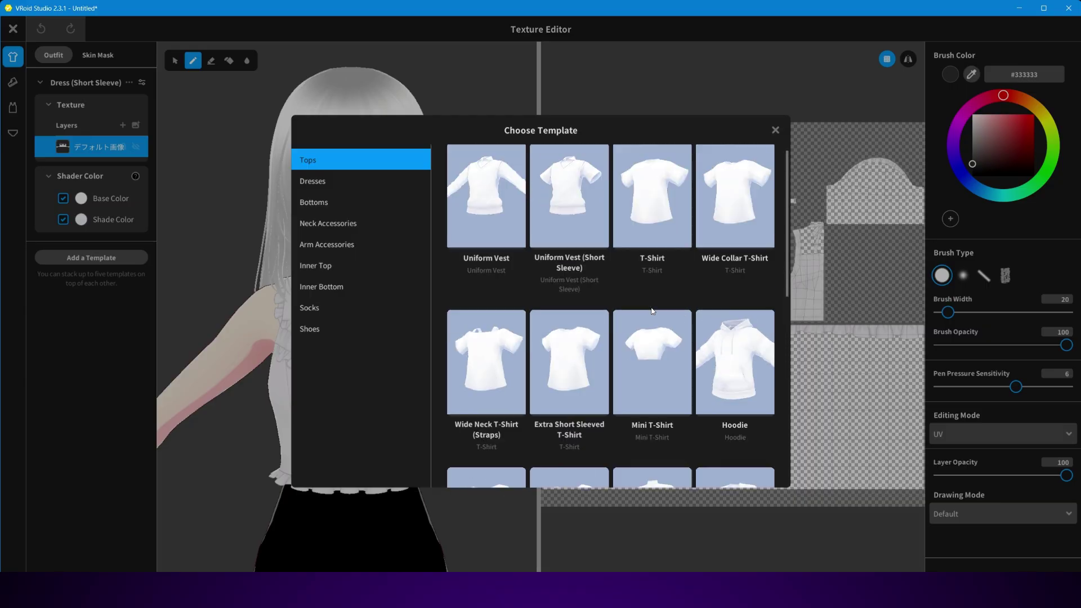
click(345, 181)
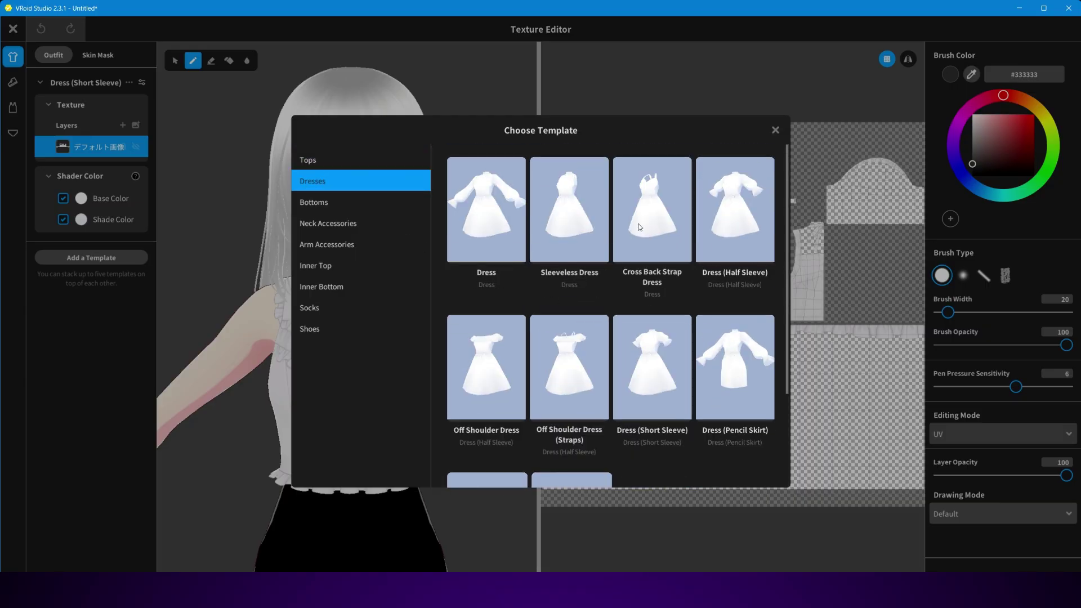
click(522, 390)
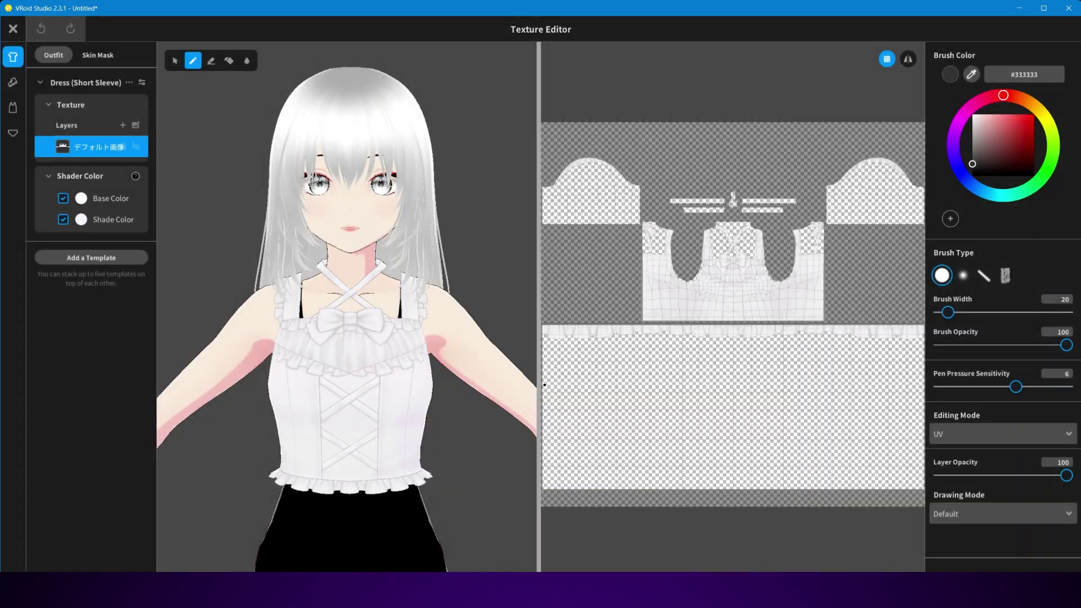
click(133, 150)
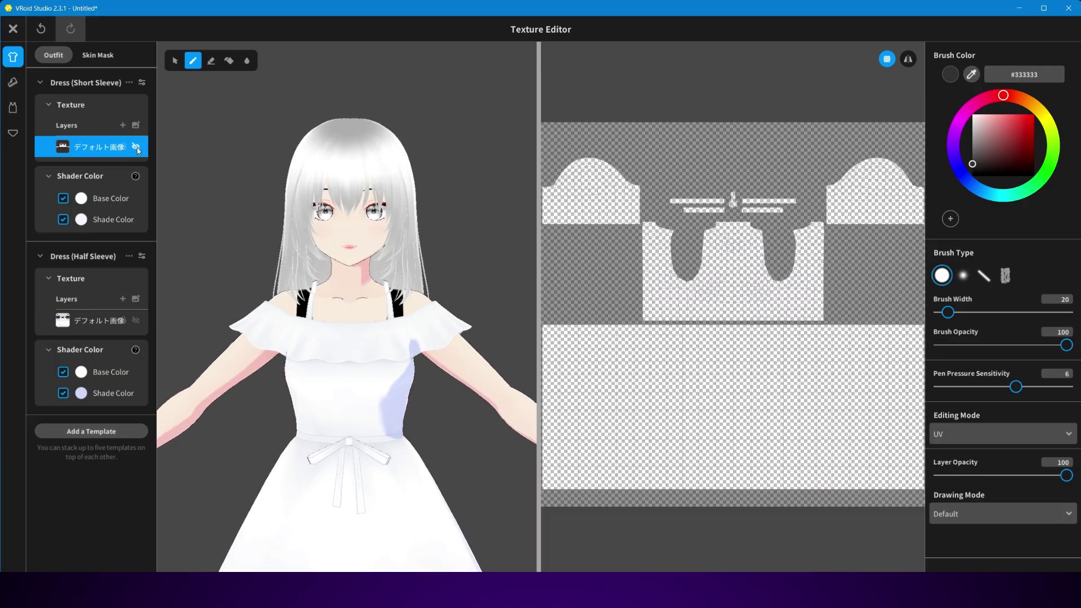
click(85, 321)
right_click(72, 320)
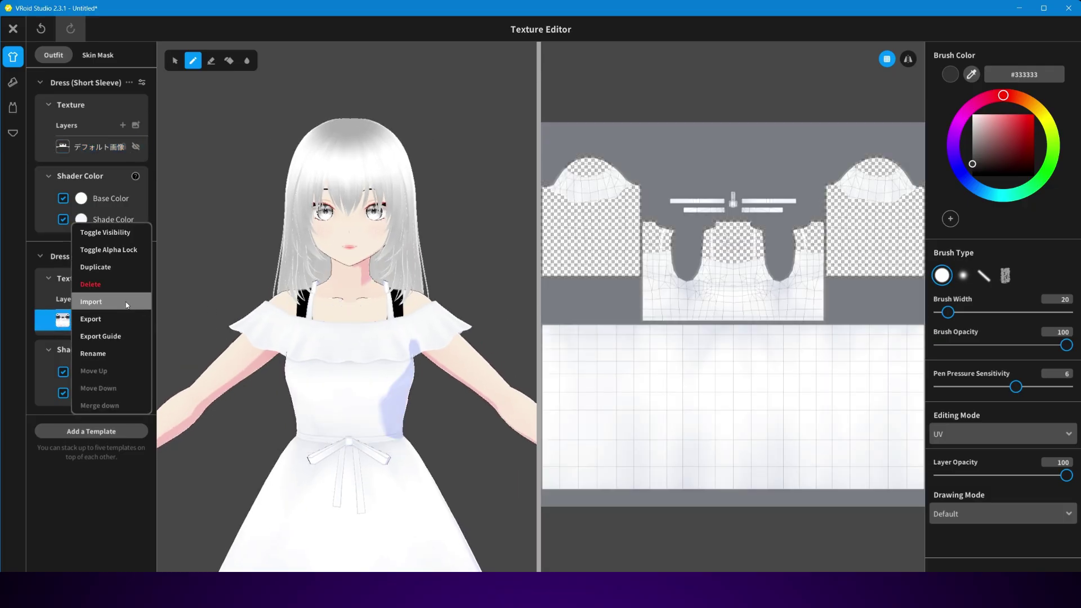
click(91, 301)
click(804, 429)
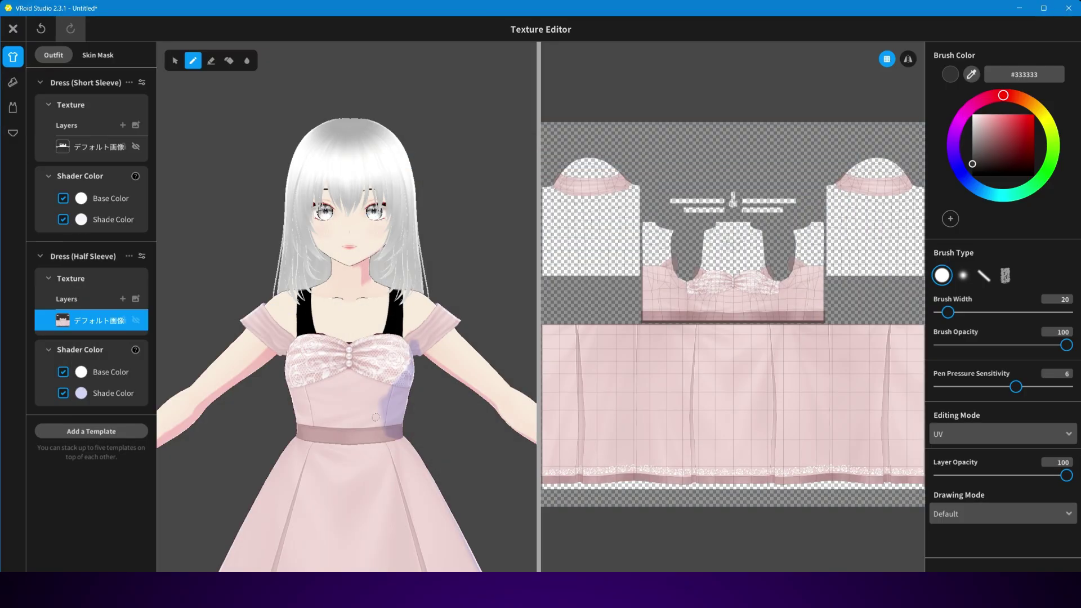
Show the short-sleeve dress layer, hide the pink half-sleeve layer, and browse dress templates.
right_click(140, 323)
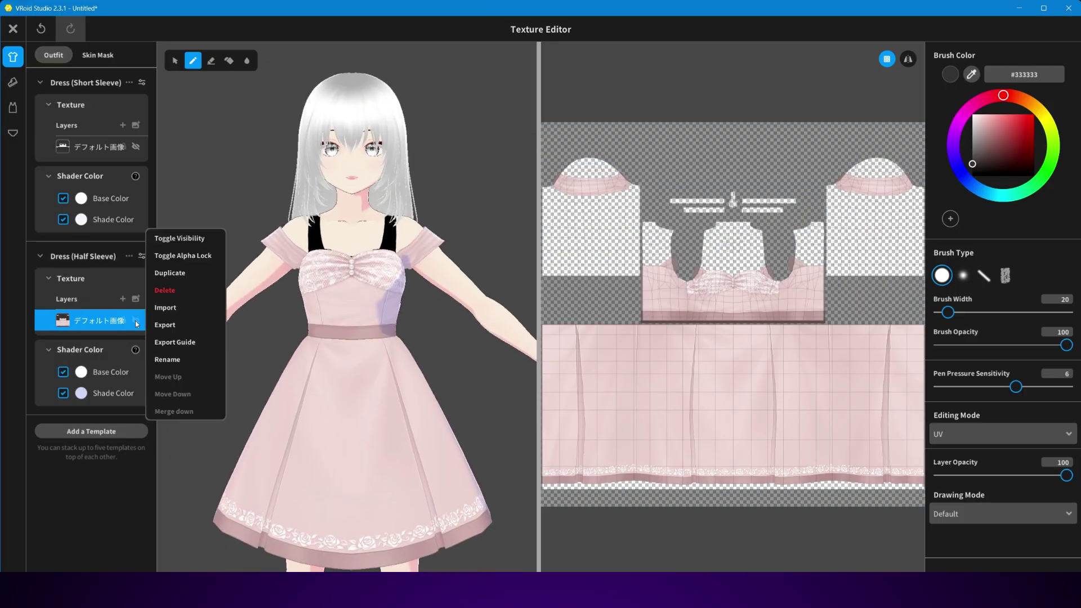
key(Escape)
click(134, 146)
click(136, 320)
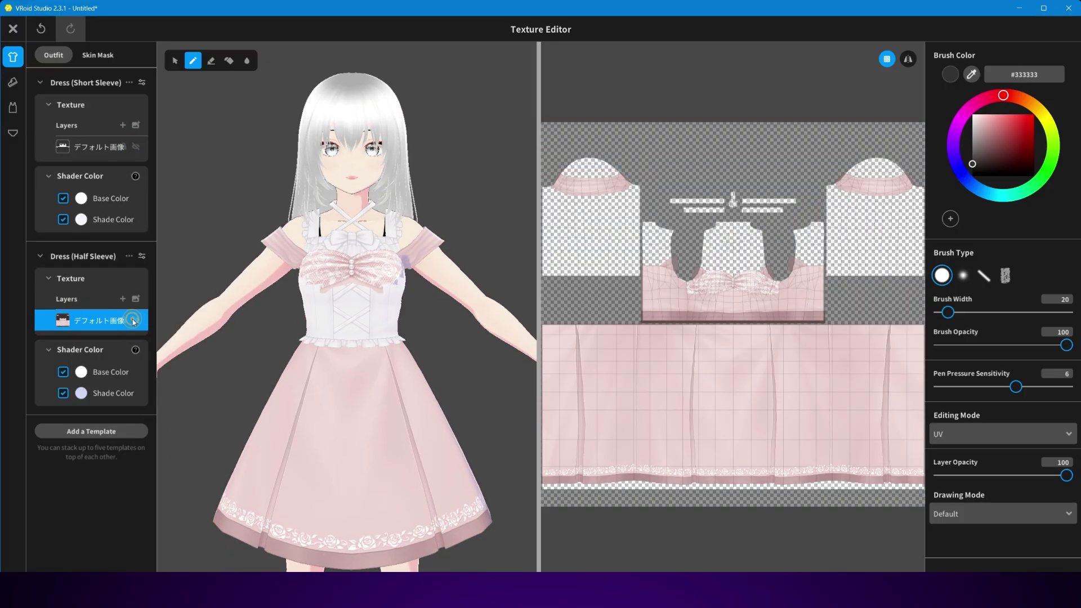
click(79, 431)
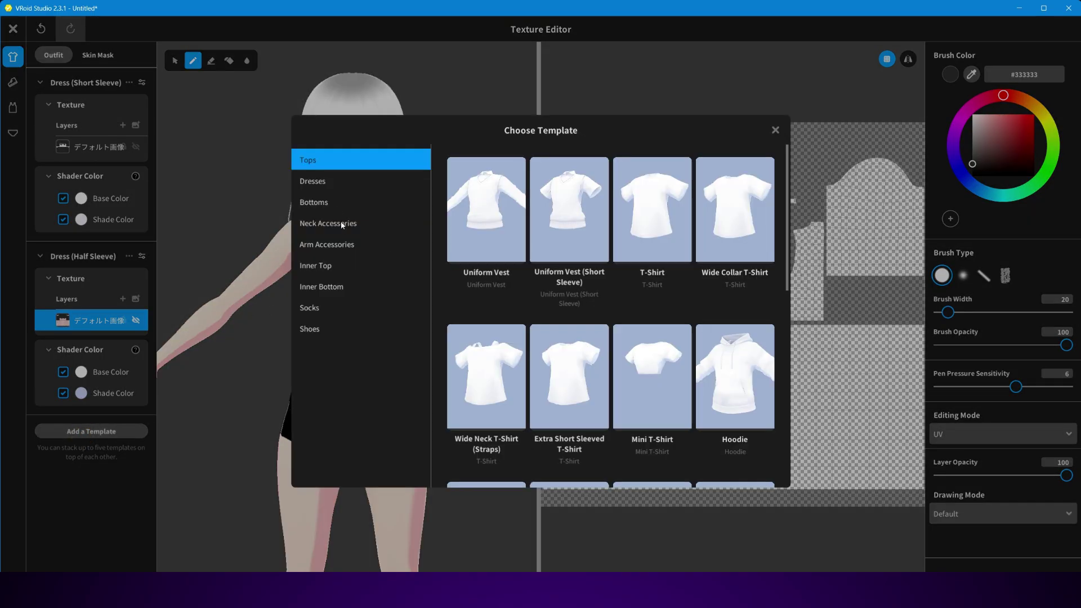
click(314, 181)
Add the Off Shoulder Dress (Straps) template and import the navy D2.png texture into it.
scroll(663, 403, down, 3)
click(562, 260)
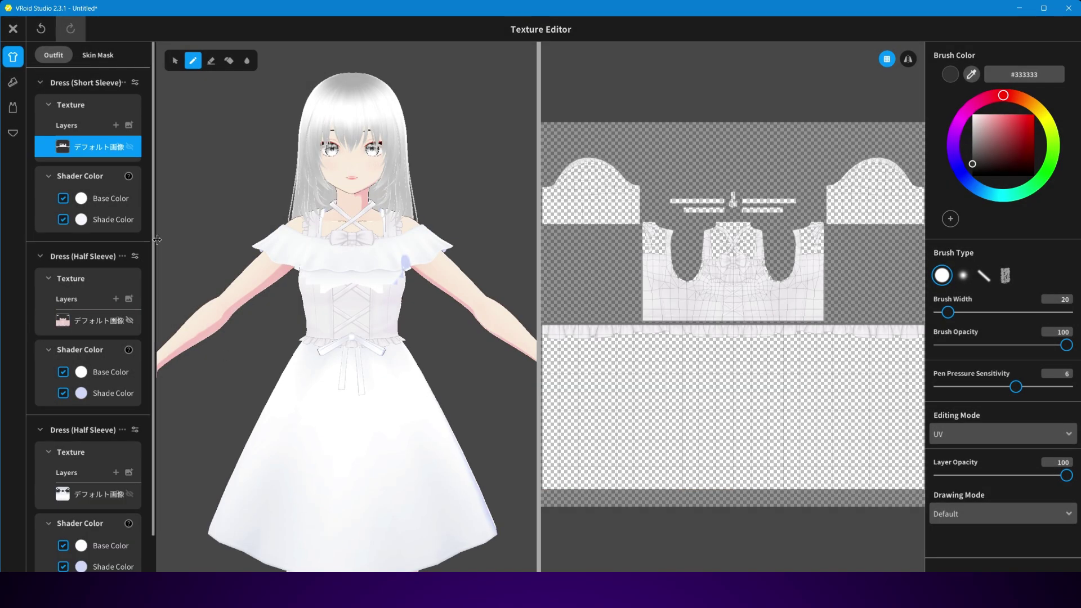
click(129, 147)
scroll(50, 384, down, 2)
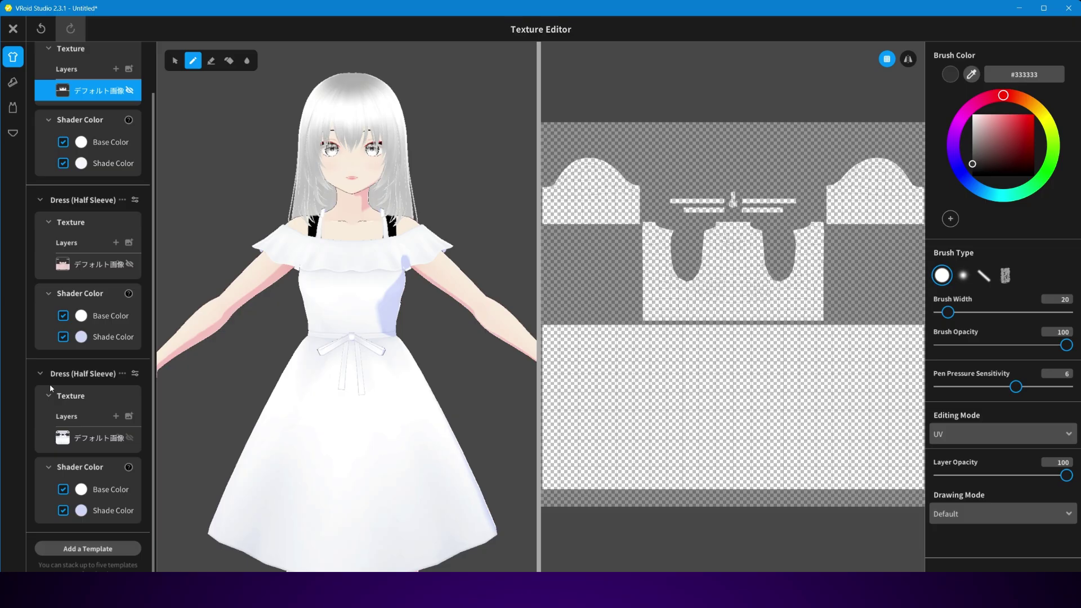
click(64, 438)
right_click(64, 439)
click(112, 424)
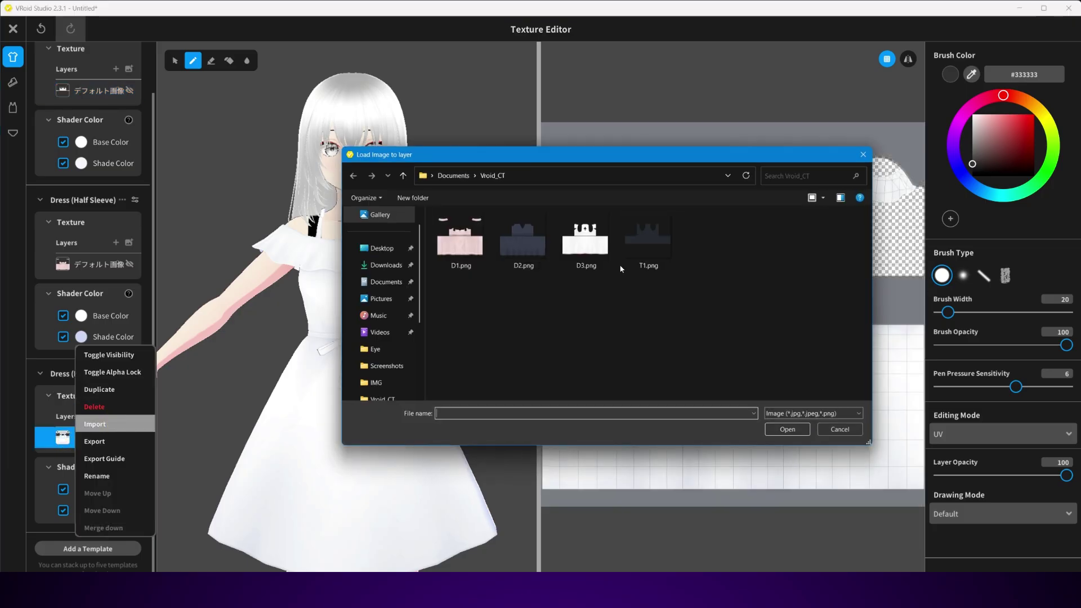
double_click(523, 240)
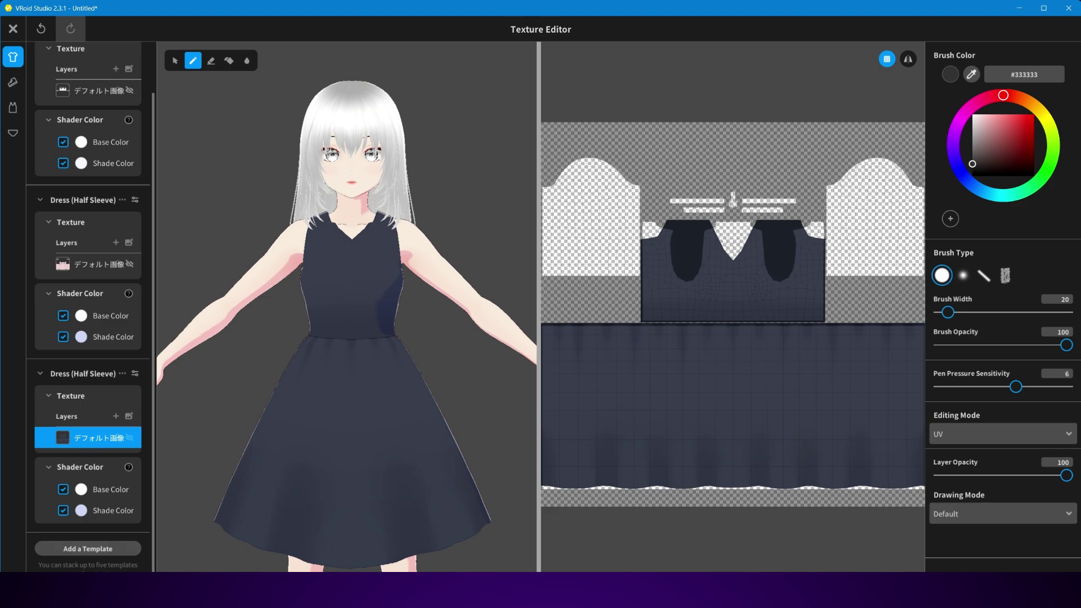
Paint a small dark dab on the skirt and collapse the third dress's settings.
scroll(90, 270, up, 2)
click(709, 380)
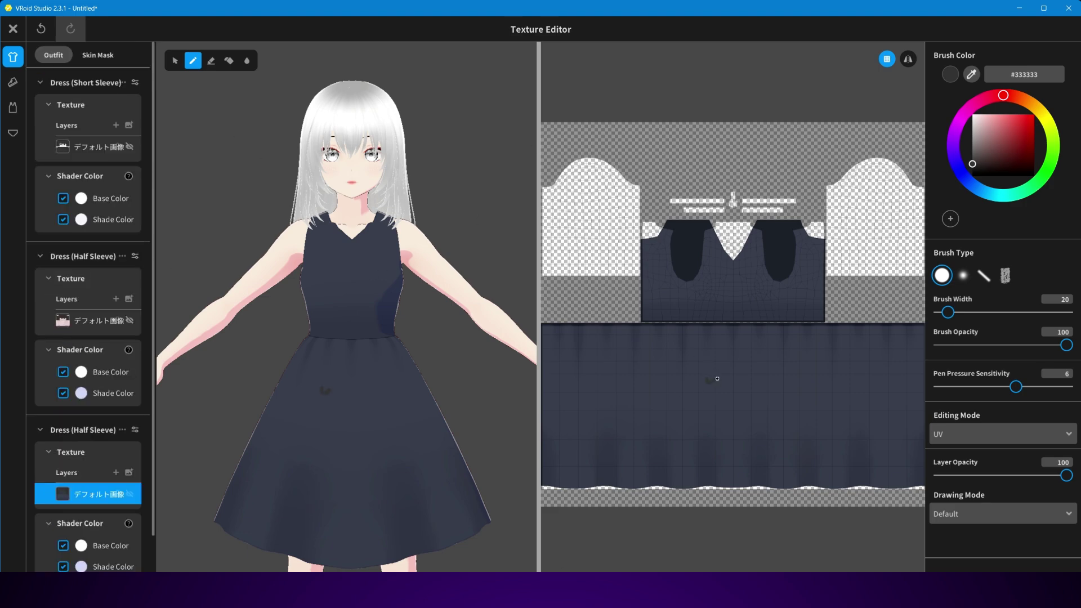
scroll(97, 480, down, 1)
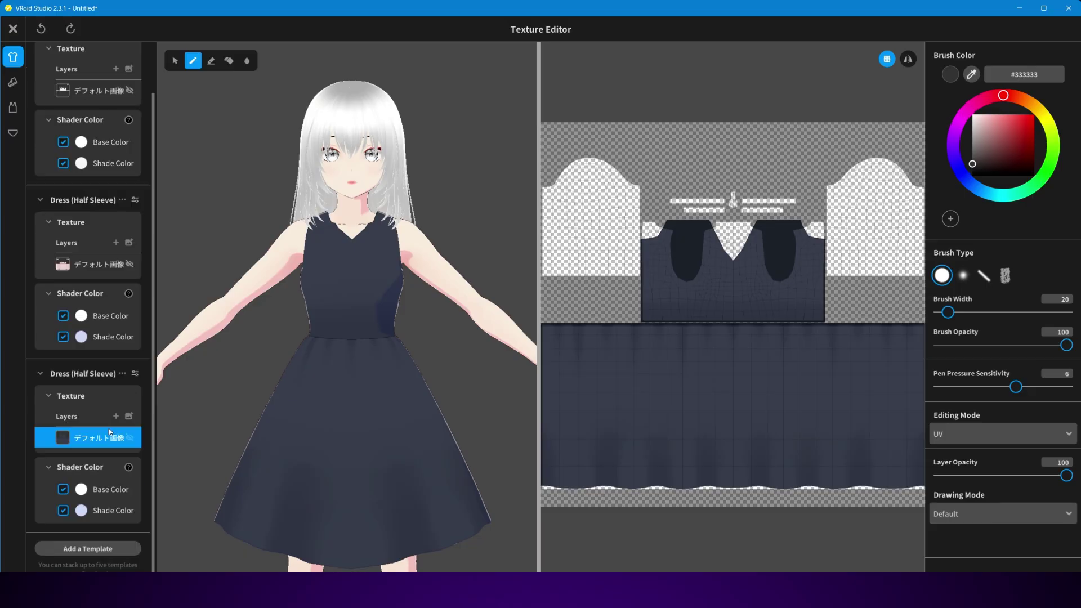
click(104, 376)
Add the long-sleeve dress template from the dress templates.
click(84, 456)
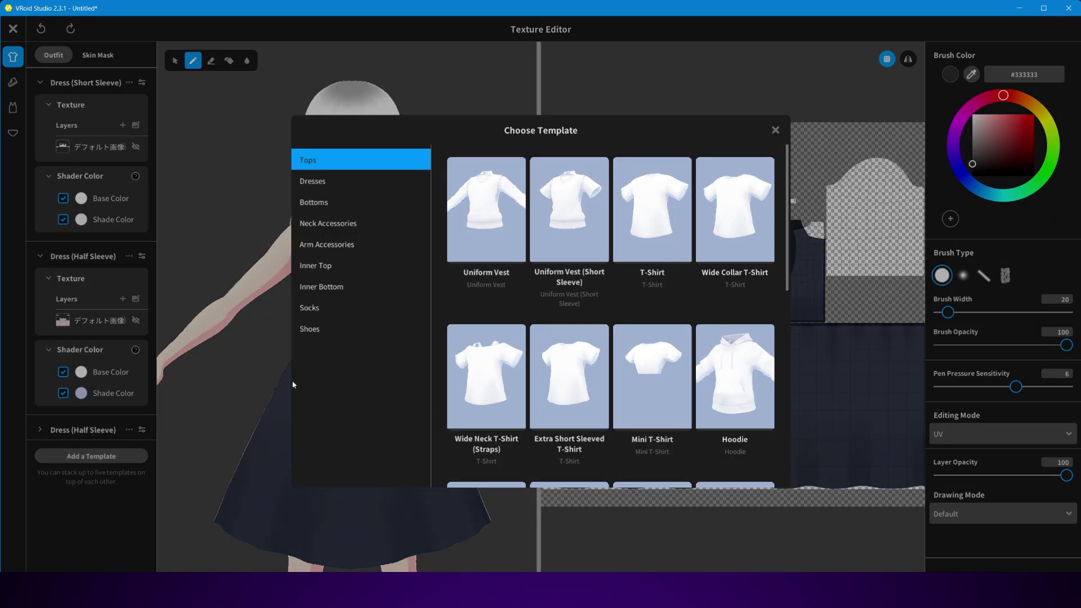
scroll(646, 388, down, 10)
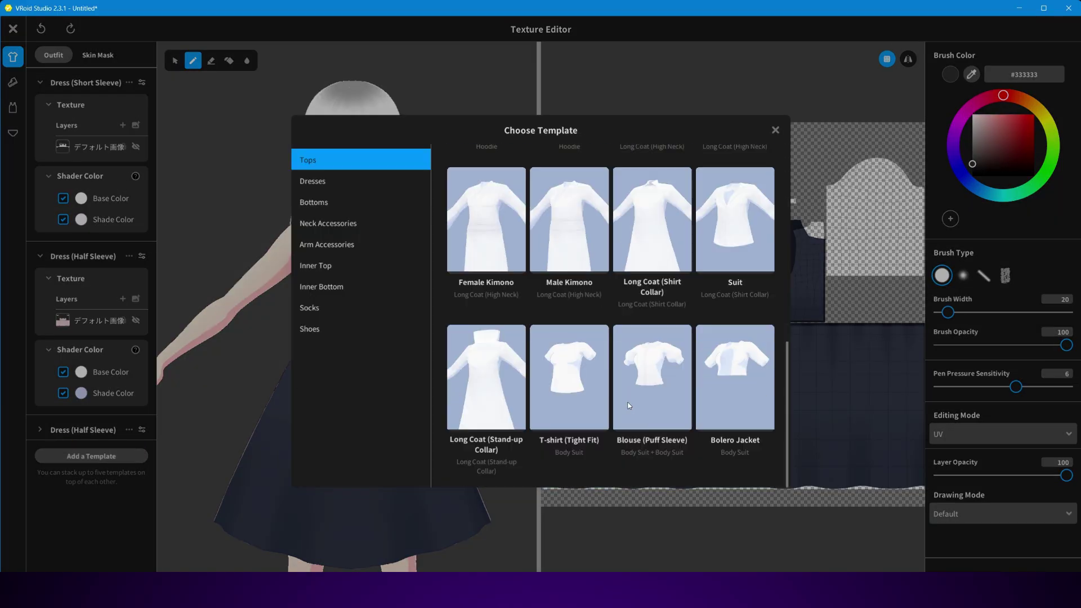
click(333, 181)
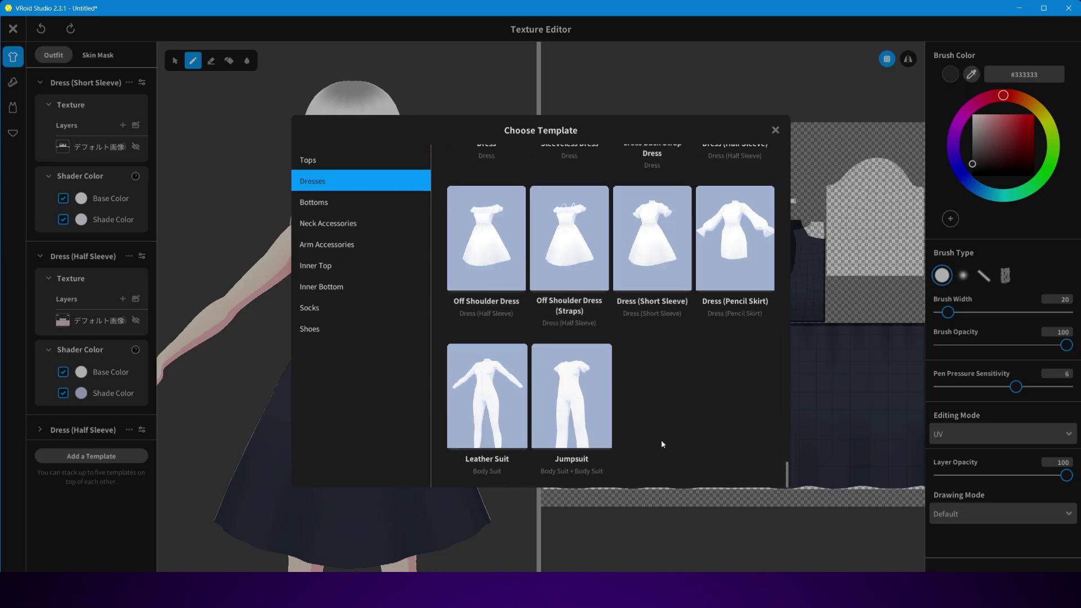
scroll(661, 441, up, 3)
click(536, 206)
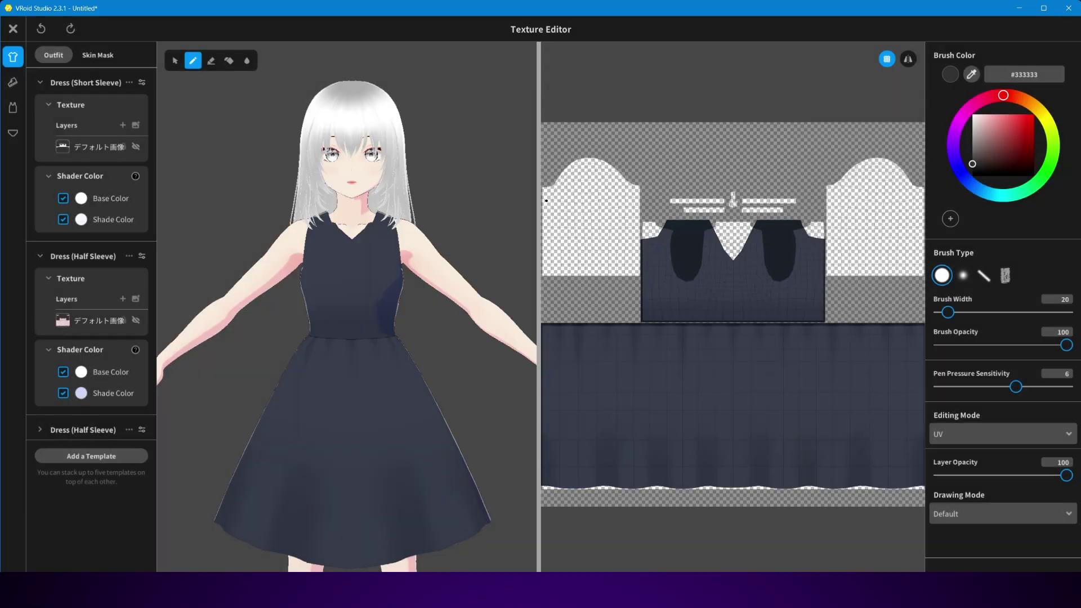
Check layer visibility, leaving the short-sleeve, half-sleeve and navy dress layers hidden.
click(131, 147)
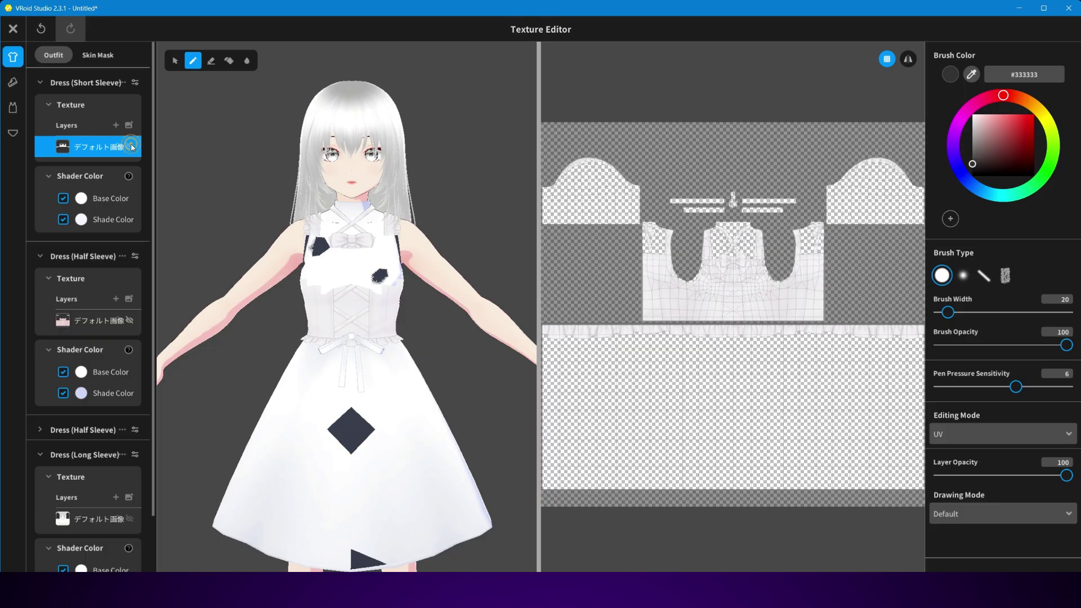
click(130, 147)
click(132, 321)
click(132, 321)
scroll(133, 322, down, 2)
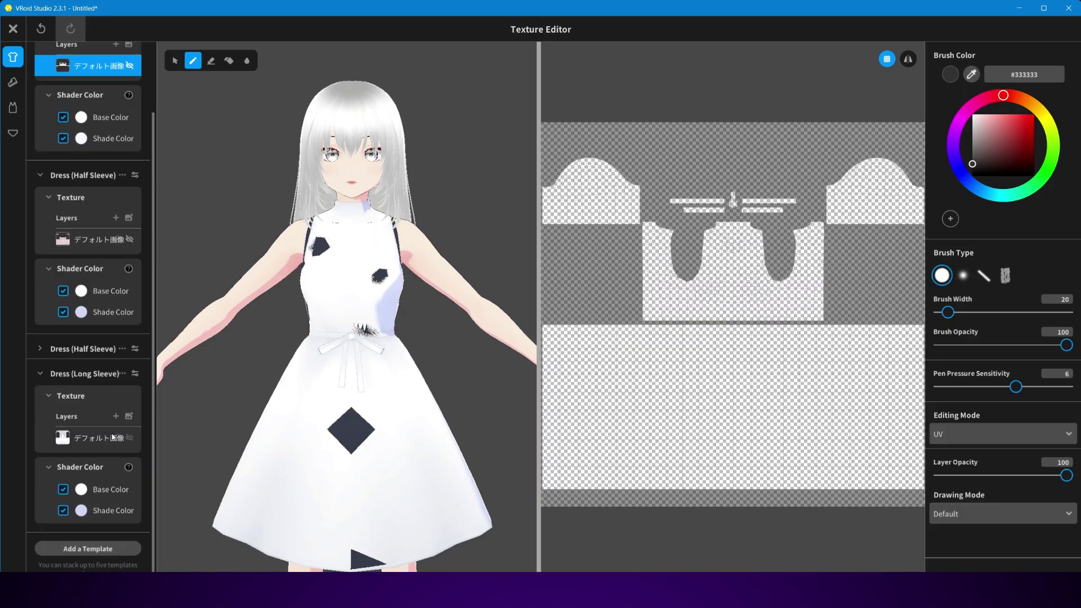
click(129, 438)
click(129, 437)
scroll(131, 358, up, 2)
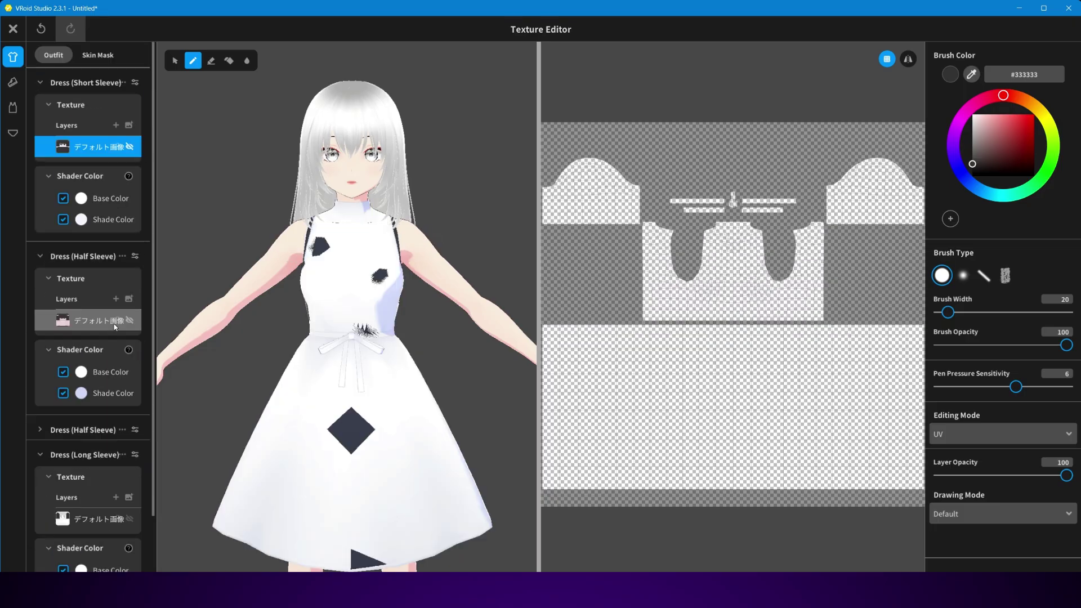
scroll(131, 358, down, 2)
click(39, 348)
click(130, 414)
scroll(130, 415, down, 4)
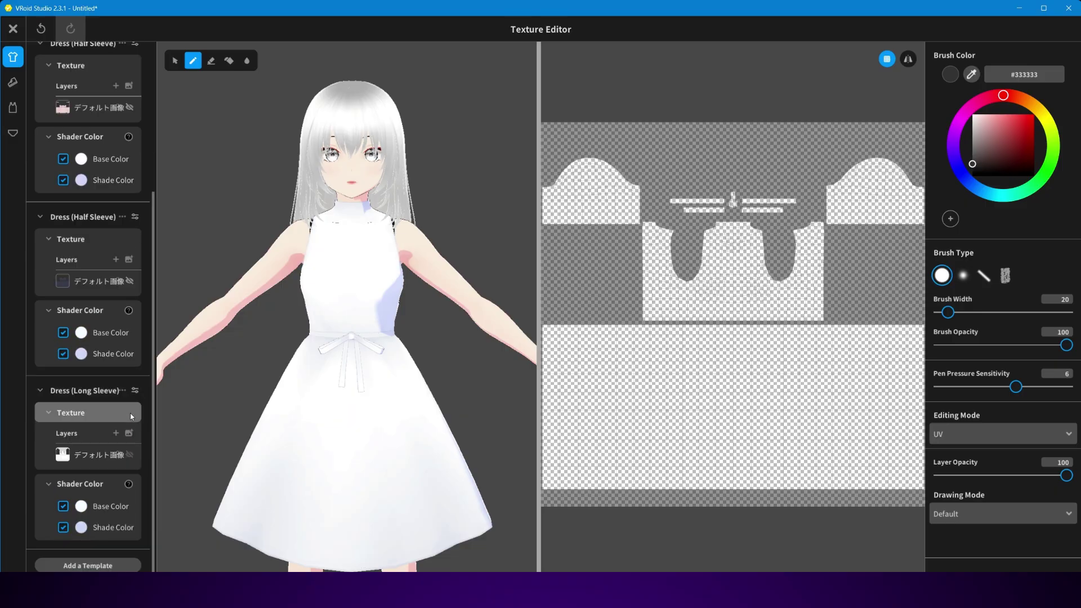
Import the T1.png texture onto the long-sleeve dress layer.
click(73, 436)
right_click(73, 438)
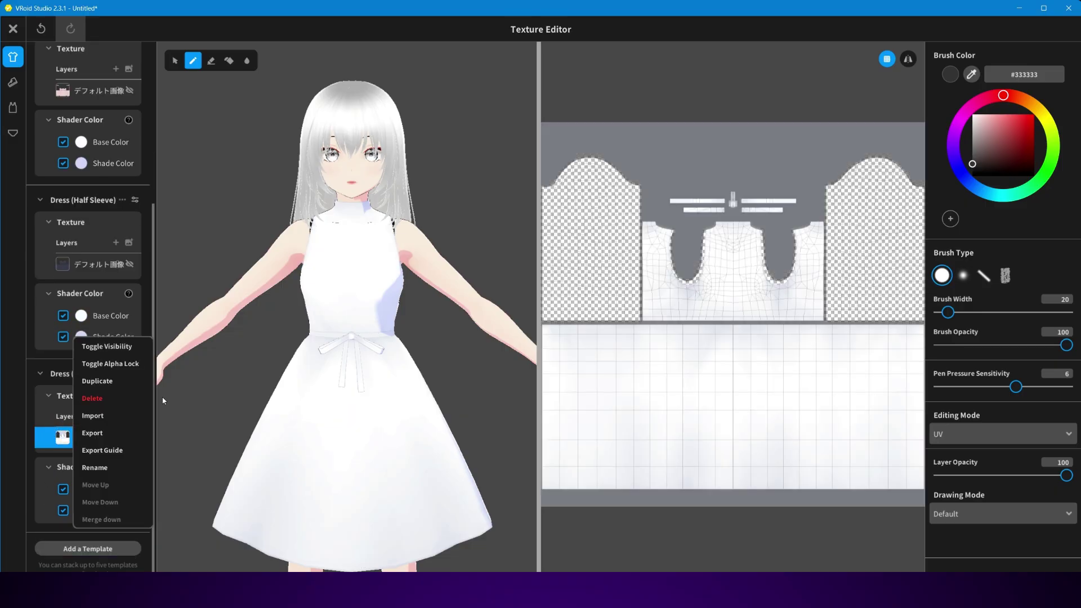
click(120, 417)
double_click(667, 233)
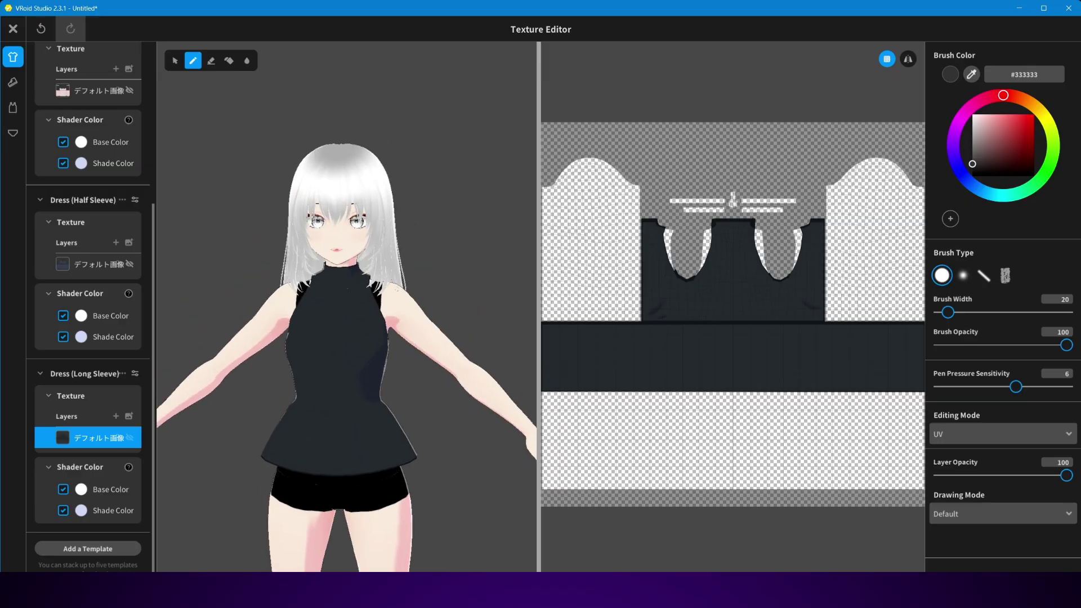
Collapse the long-sleeve and both half-sleeve dress settings in the layers panel.
click(38, 374)
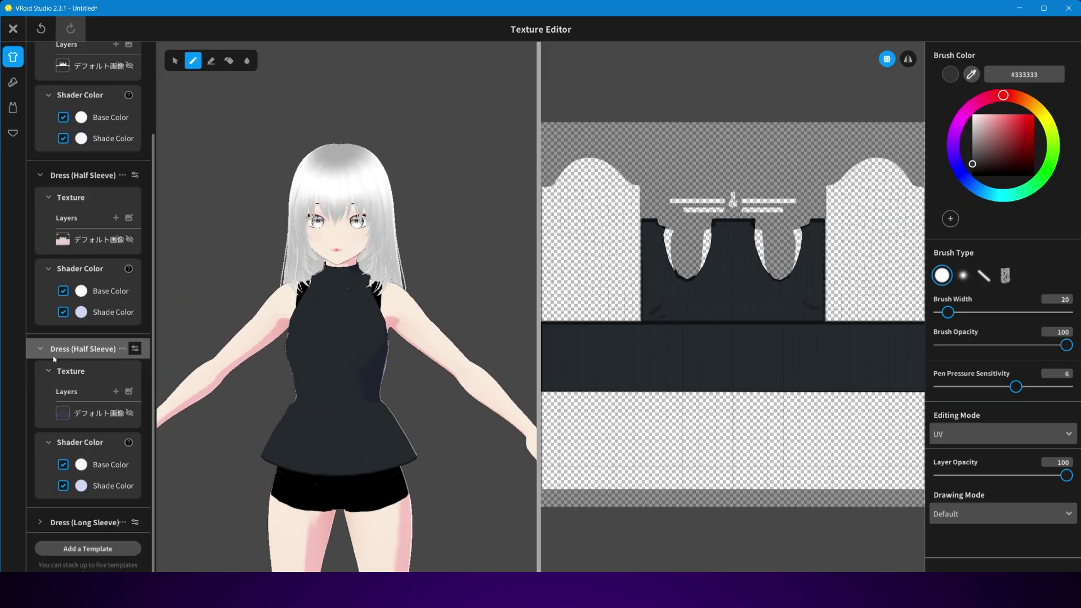
click(54, 352)
click(51, 279)
click(54, 257)
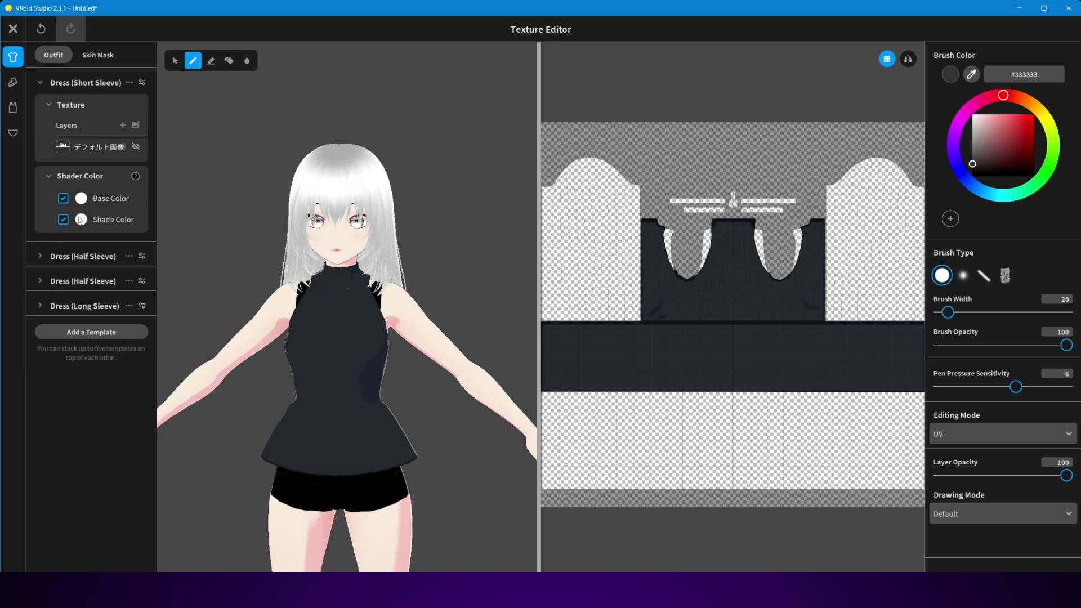
Show the short-sleeve and pink half-sleeve dress layers and hide the navy dress layer.
click(135, 147)
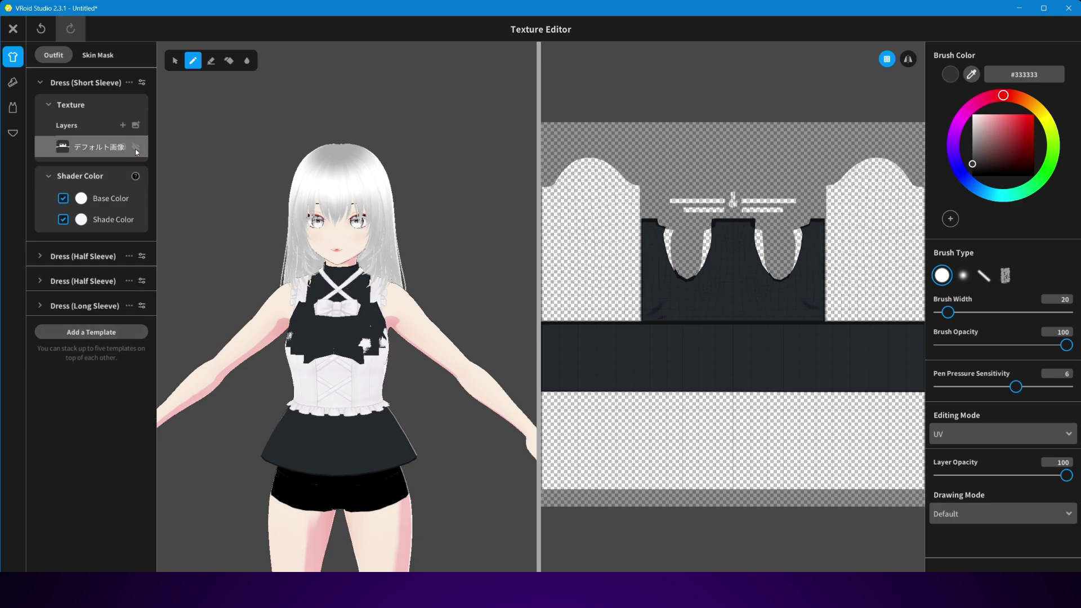
click(41, 257)
click(85, 279)
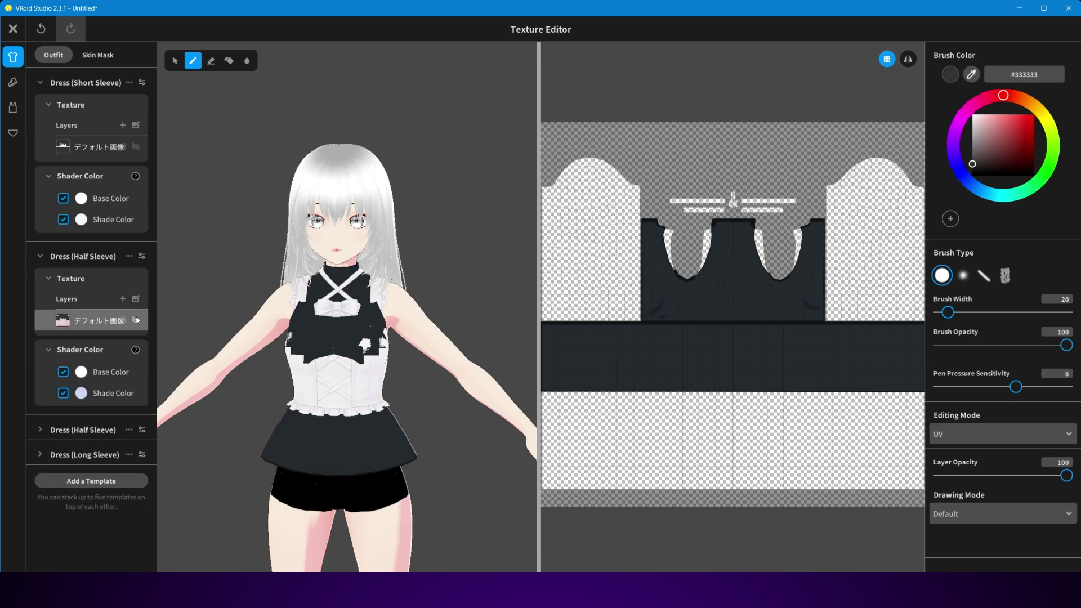
click(136, 320)
click(65, 431)
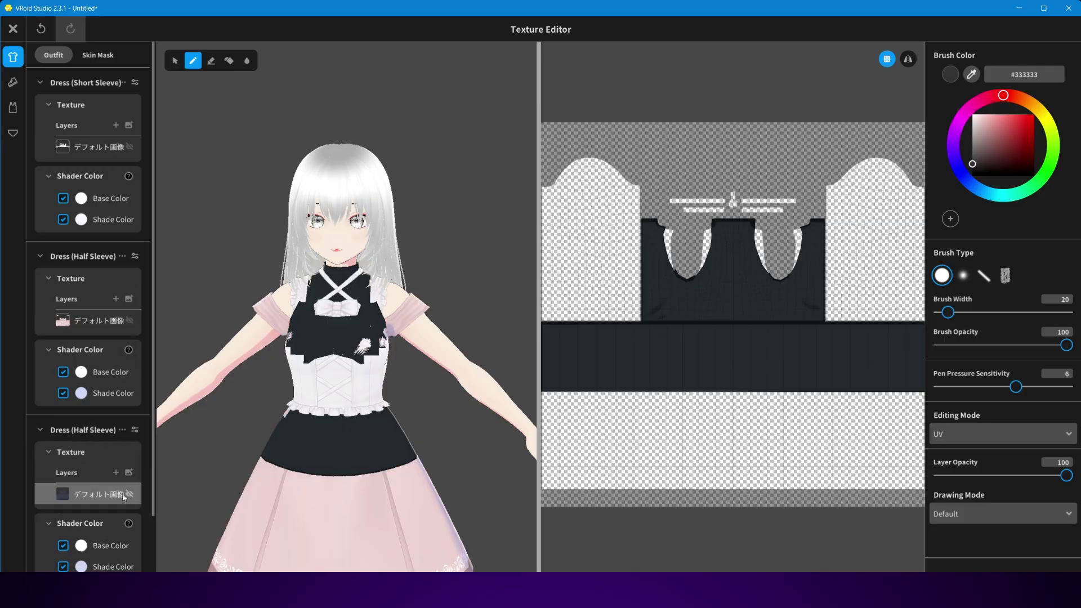
click(131, 496)
Expand the long-sleeve dress settings and bring up the template chooser.
scroll(124, 478, down, 3)
click(39, 522)
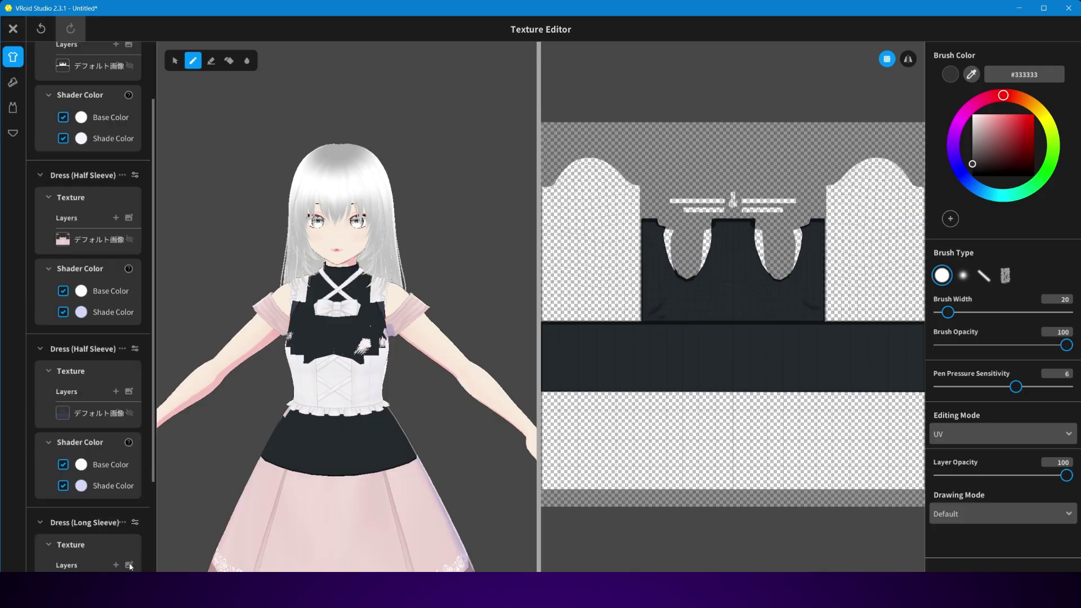
scroll(130, 565, down, 3)
scroll(123, 472, up, 5)
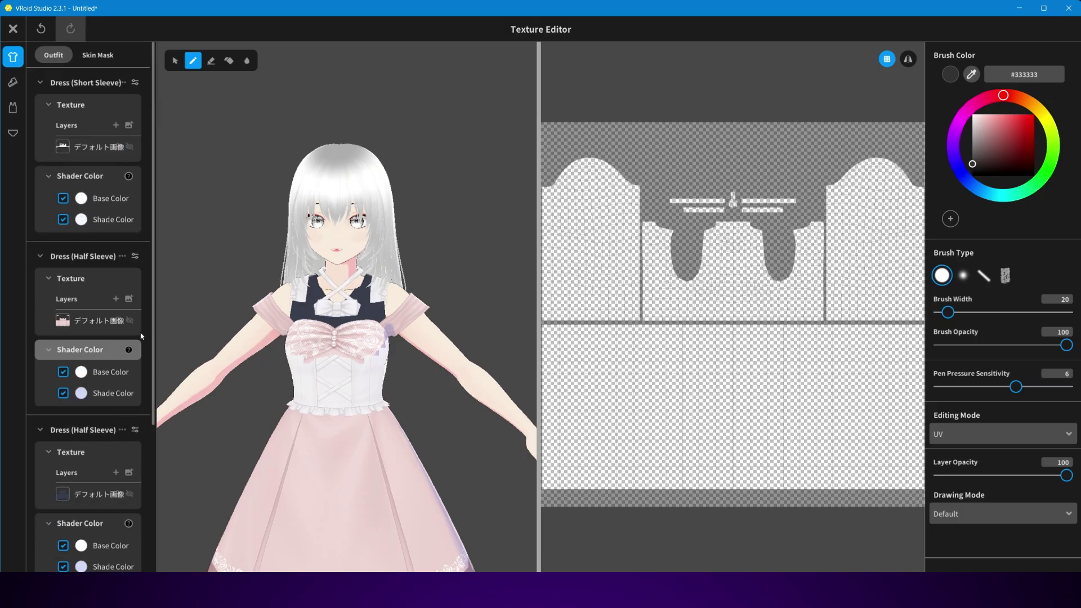
scroll(120, 440, down, 4)
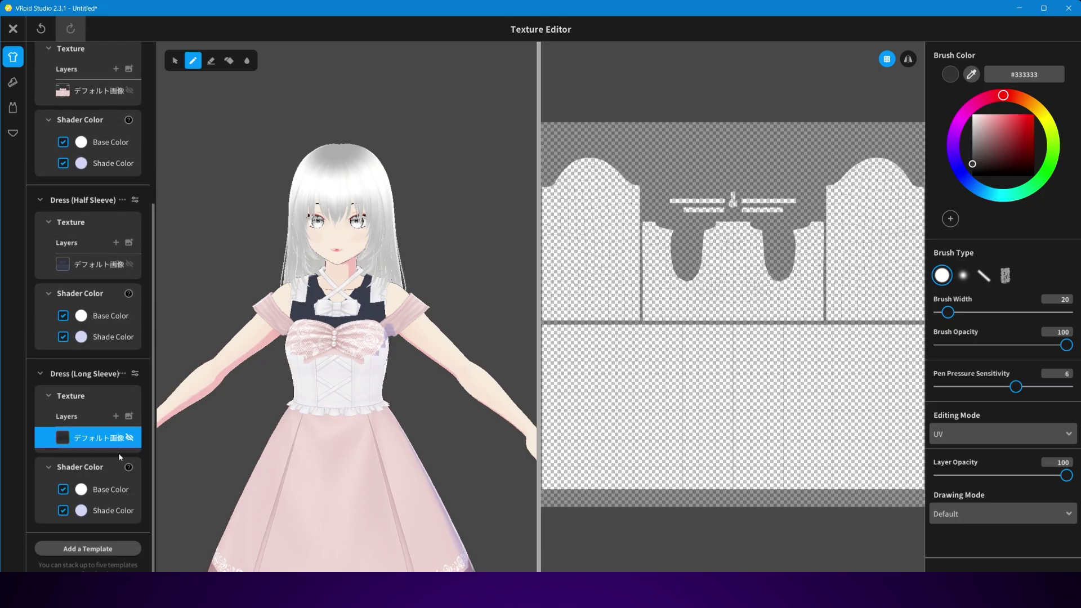
scroll(97, 232, up, 4)
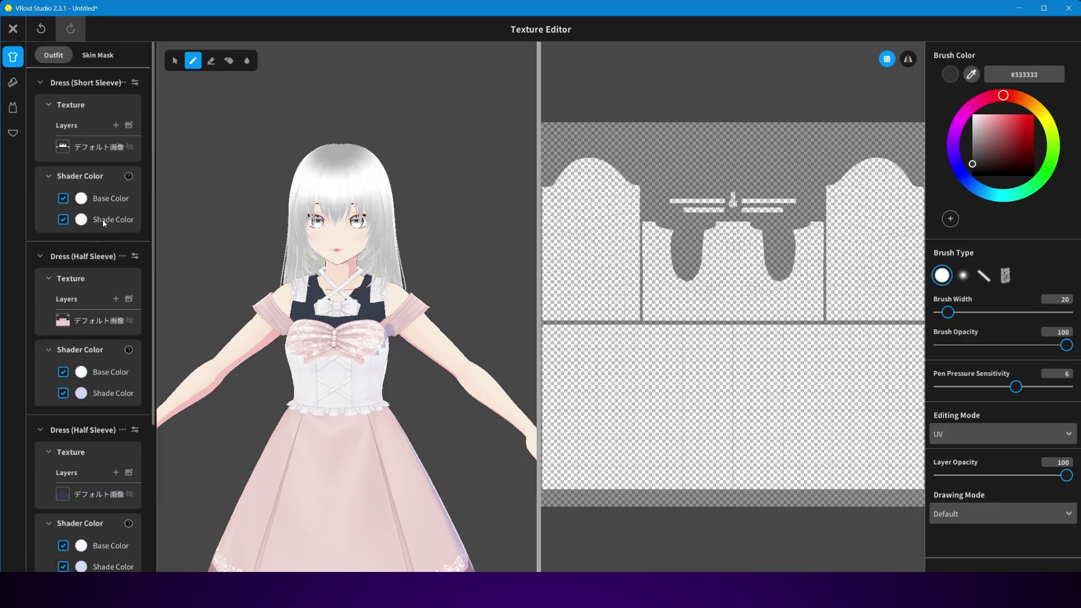
scroll(105, 217, down, 4)
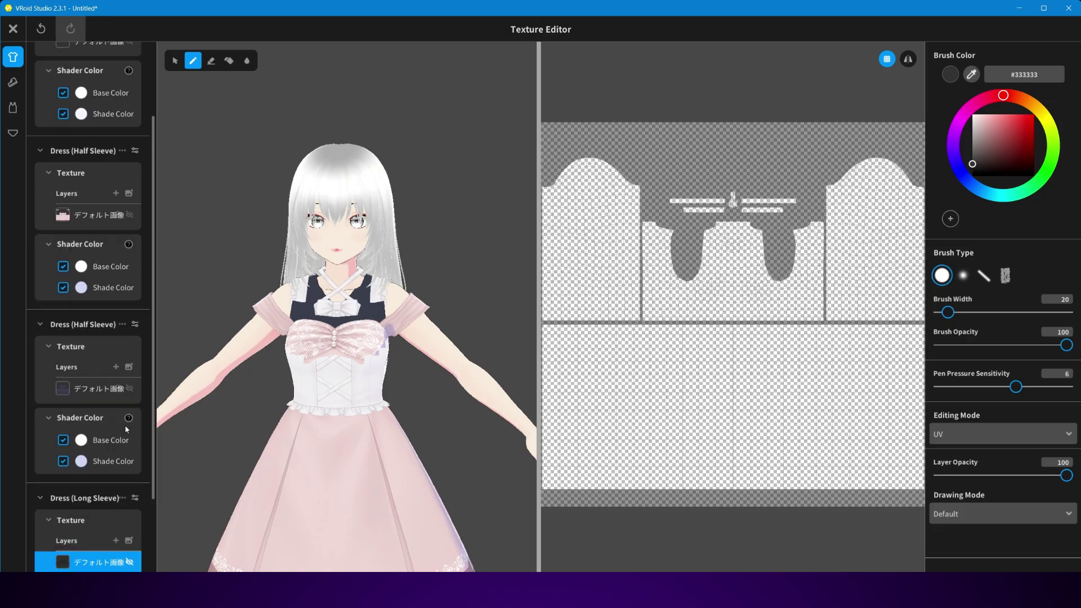
click(89, 547)
Add an Off Shoulder Dress (Straps) template and import the magenta-hem dress texture into its layer.
scroll(582, 404, down, 5)
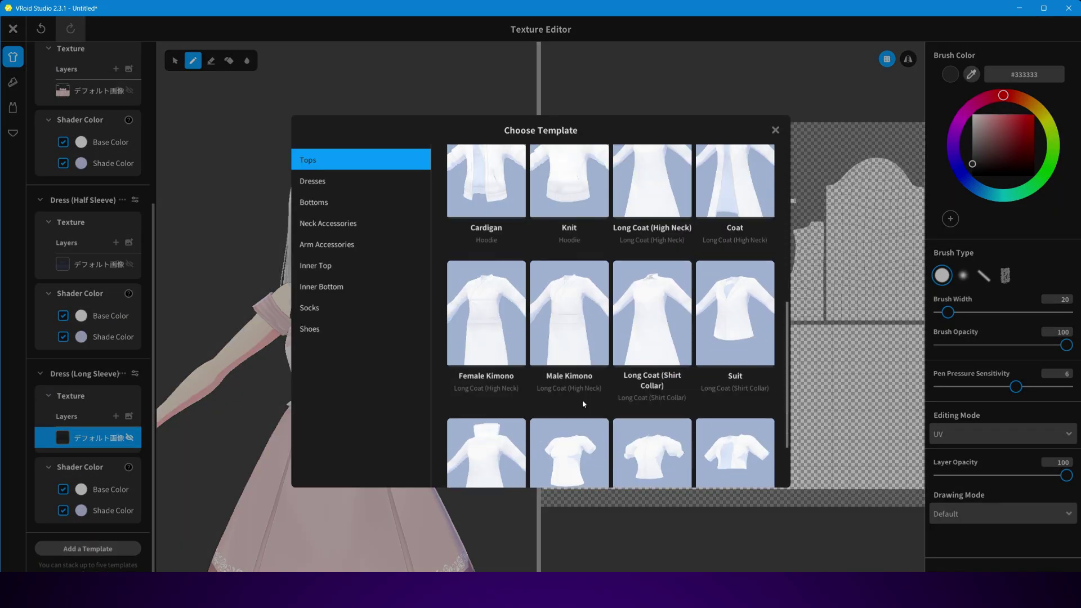
click(325, 198)
click(327, 185)
scroll(588, 375, up, 2)
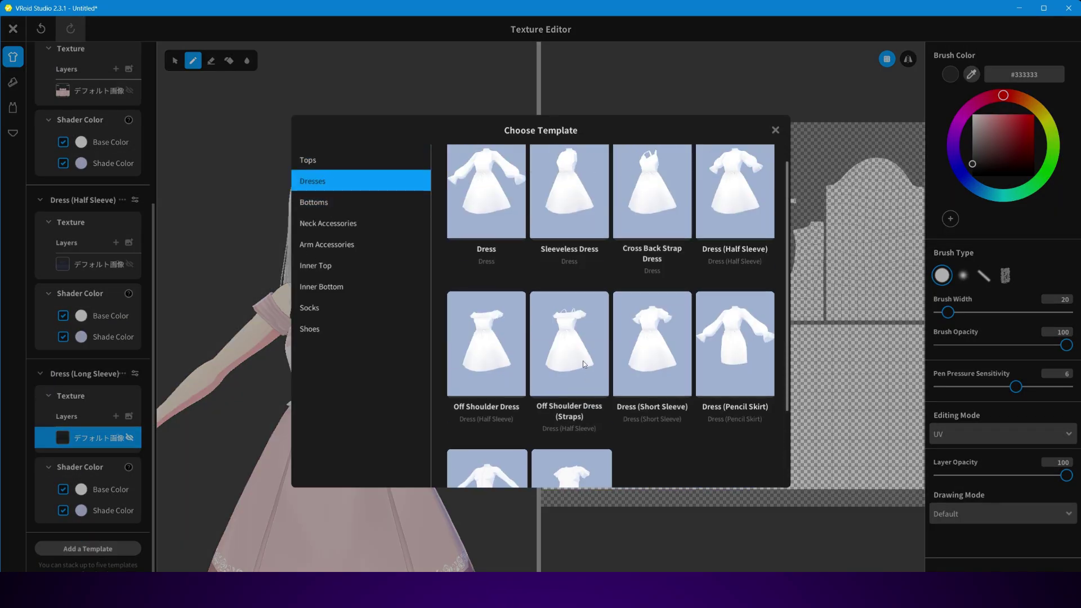
click(583, 363)
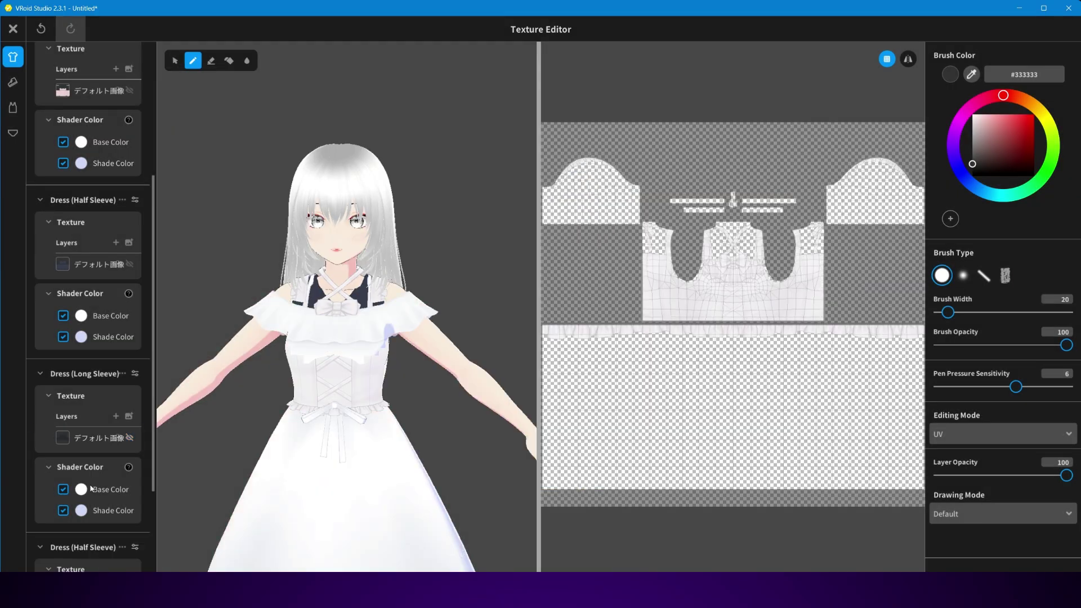
scroll(70, 543, down, 2)
click(95, 505)
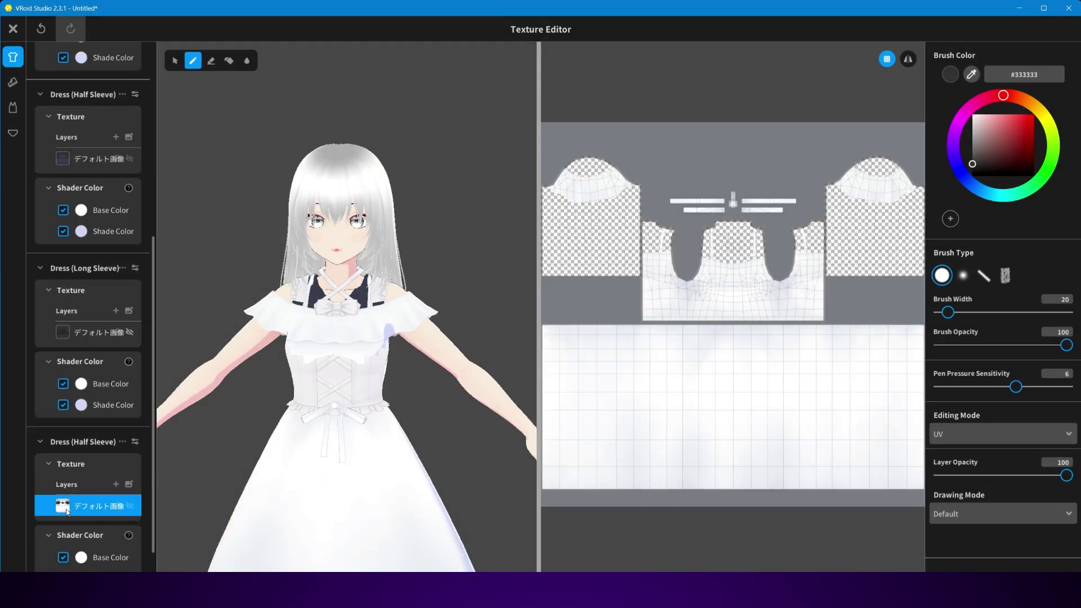
right_click(96, 506)
click(94, 492)
double_click(586, 234)
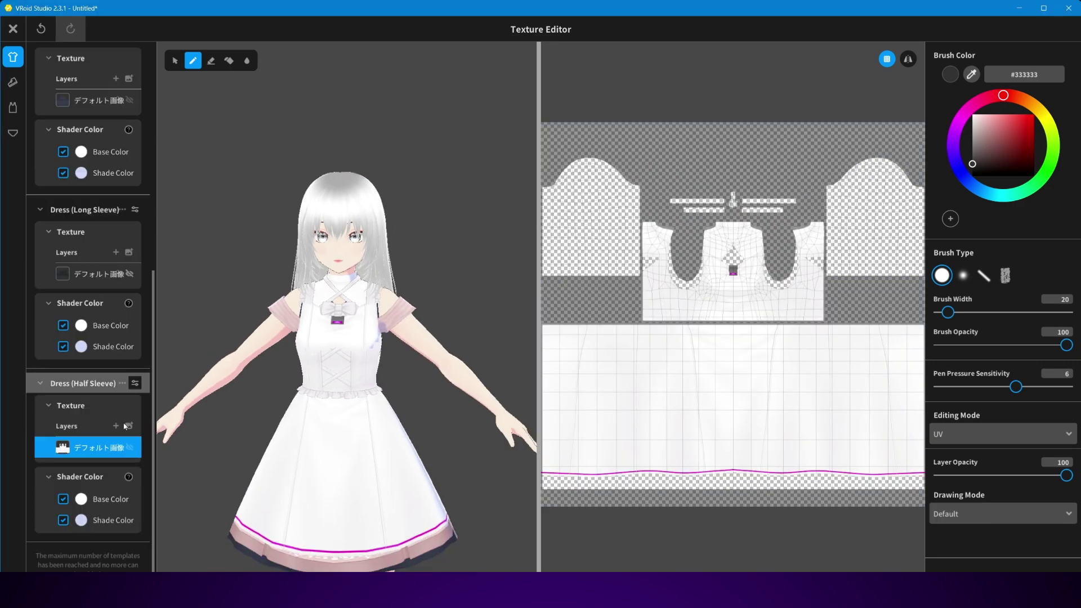
Inspect the new hem on the rotated model, then close the Texture Editor.
scroll(66, 235, down, 2)
right_drag(439, 408, 466, 418)
scroll(466, 417, down, 3)
middle_drag(471, 436, 454, 397)
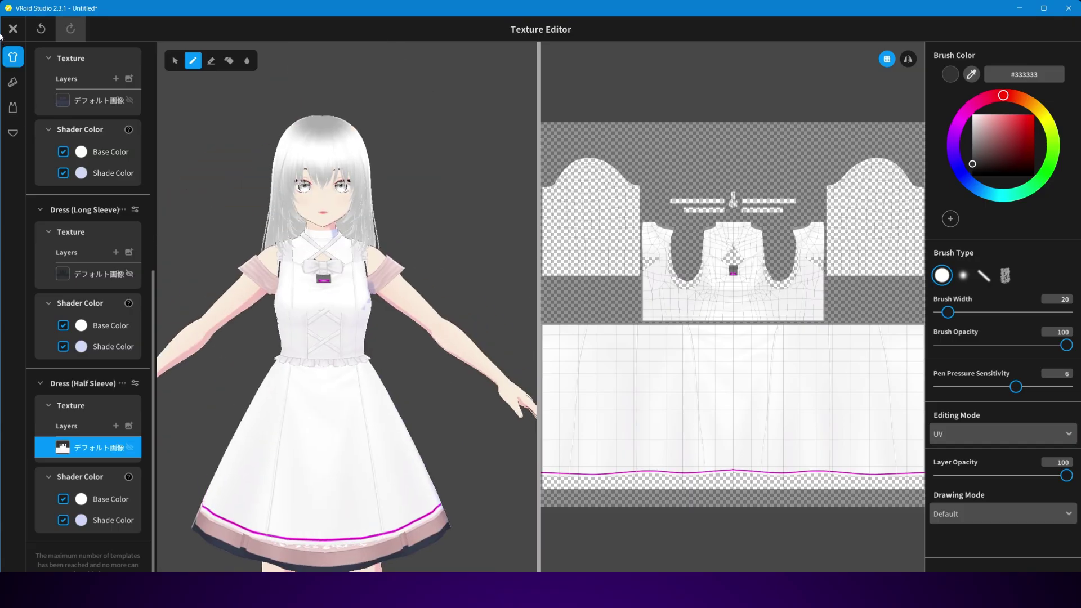
click(12, 30)
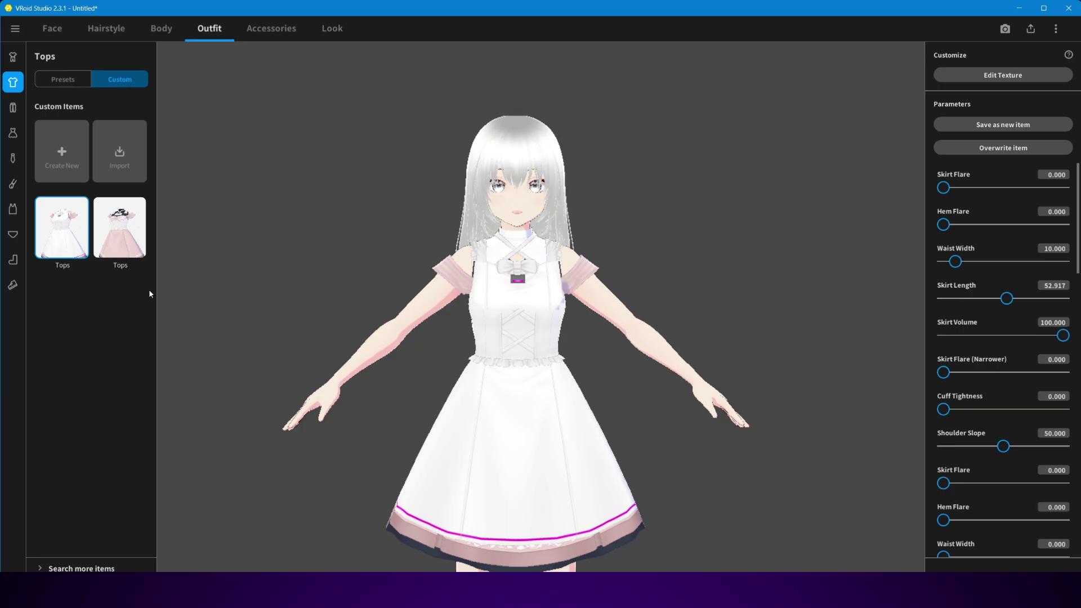
Put the white shorts on the avatar and remove the dress using the empty preset top.
click(12, 107)
click(60, 216)
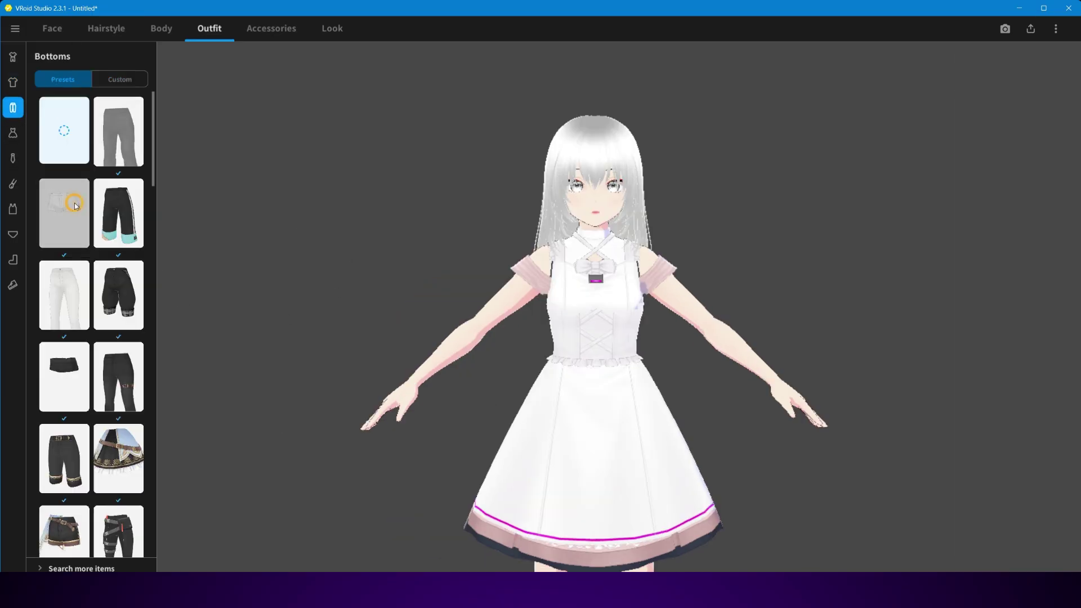
click(14, 84)
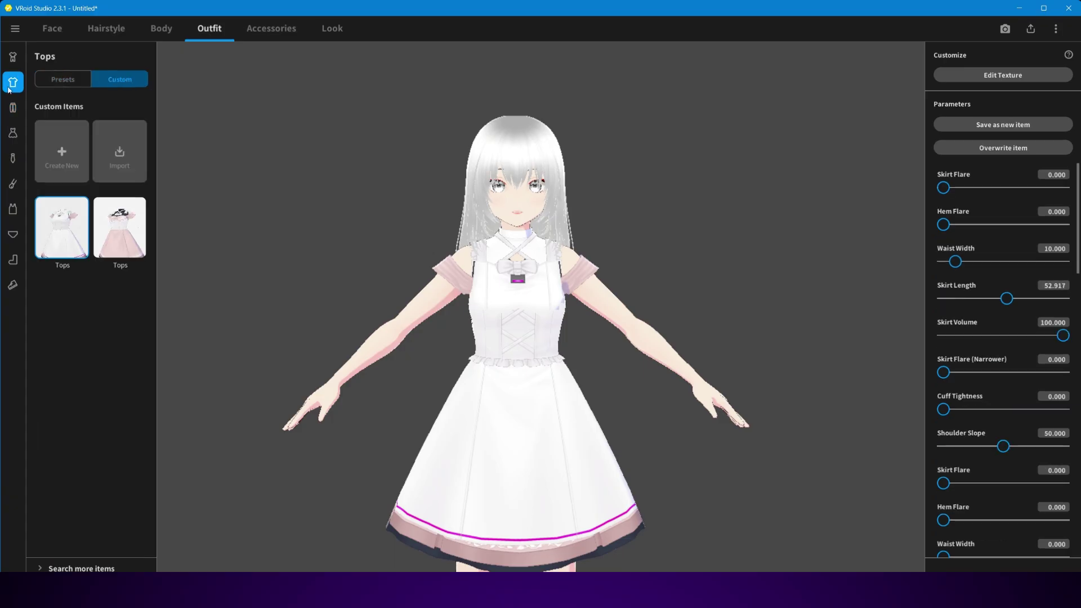
click(55, 84)
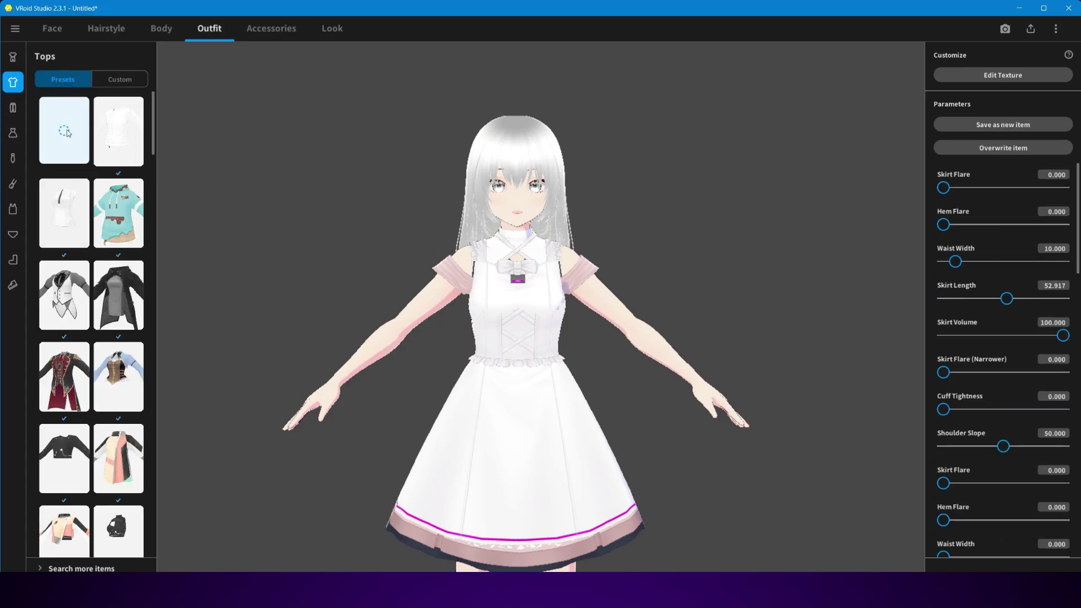
click(110, 84)
click(64, 80)
click(64, 134)
middle_drag(790, 436, 678, 310)
Dress the avatar in the plaid pleated skirt and open its texture for editing.
scroll(534, 324, up, 3)
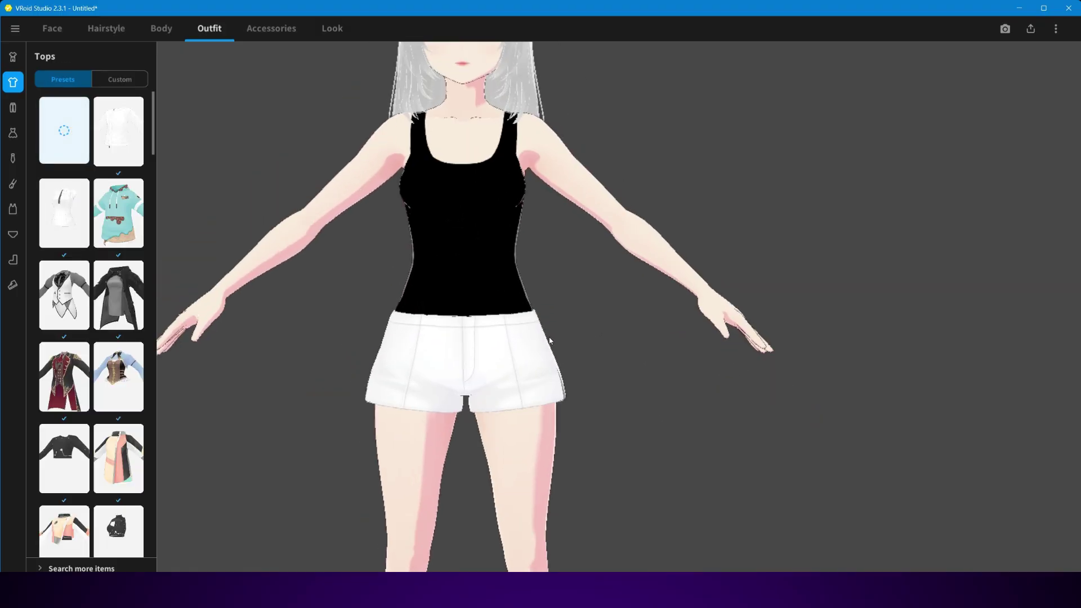
click(12, 108)
scroll(84, 273, down, 8)
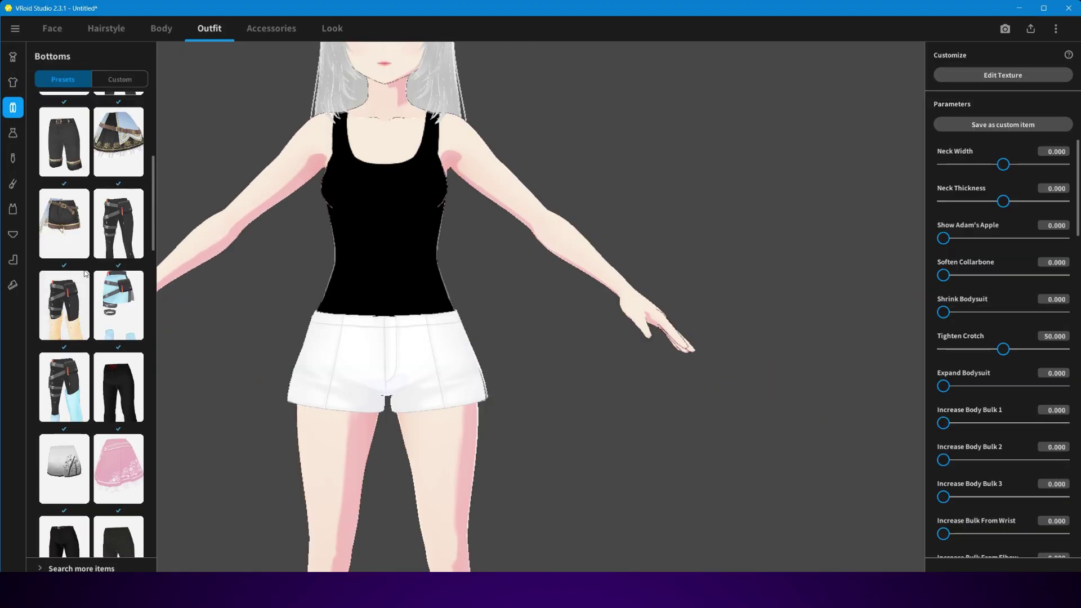
scroll(85, 273, down, 5)
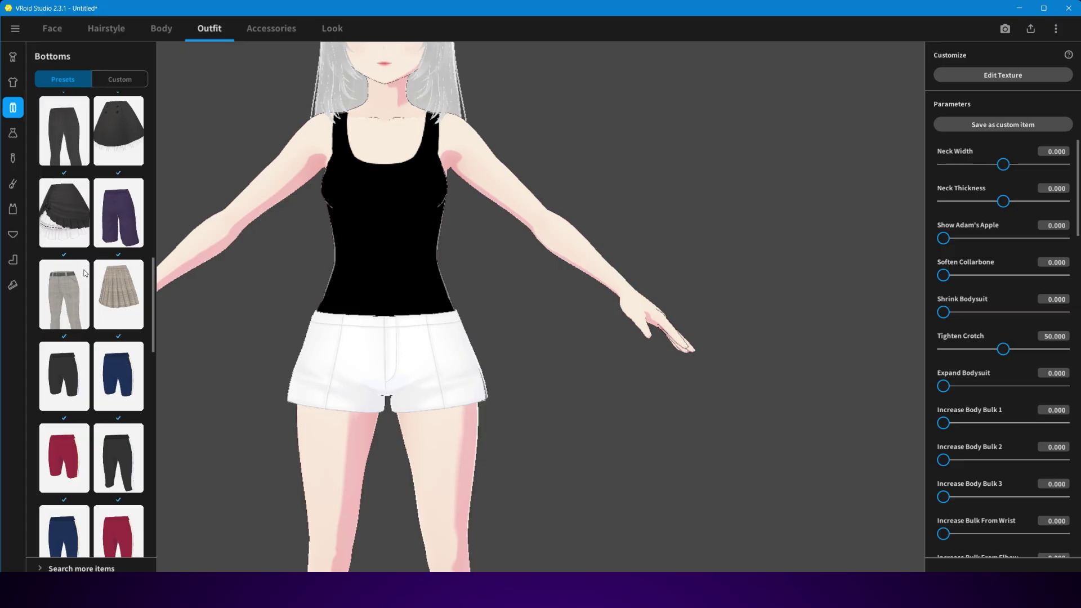
click(128, 314)
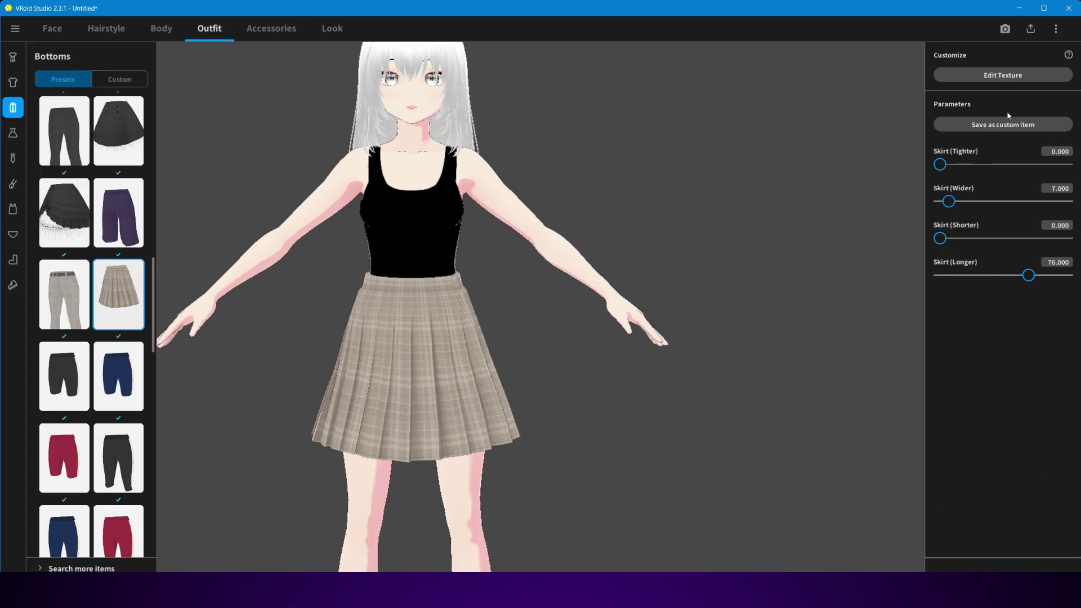
click(1008, 81)
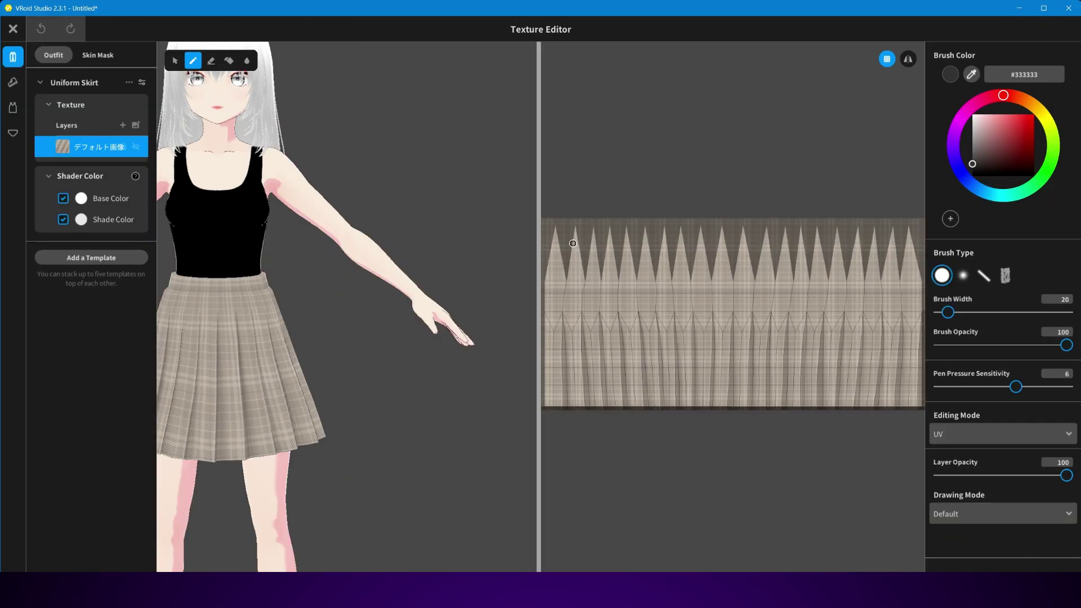
Export the plaid skirt layer texture as B1, then close the editor without saving.
right_click(62, 144)
click(85, 139)
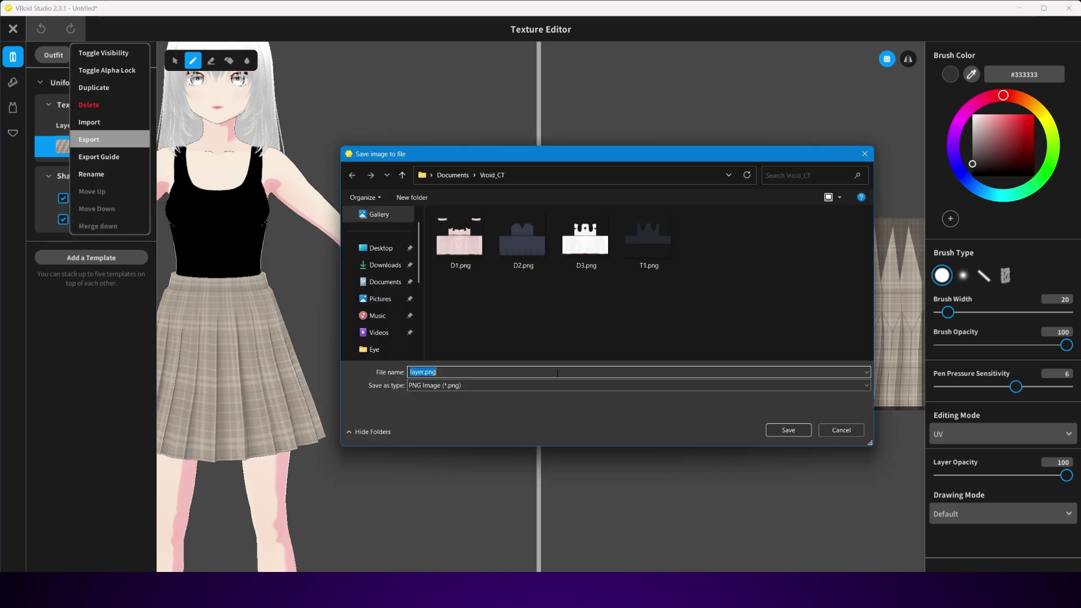
key(Return)
click(12, 28)
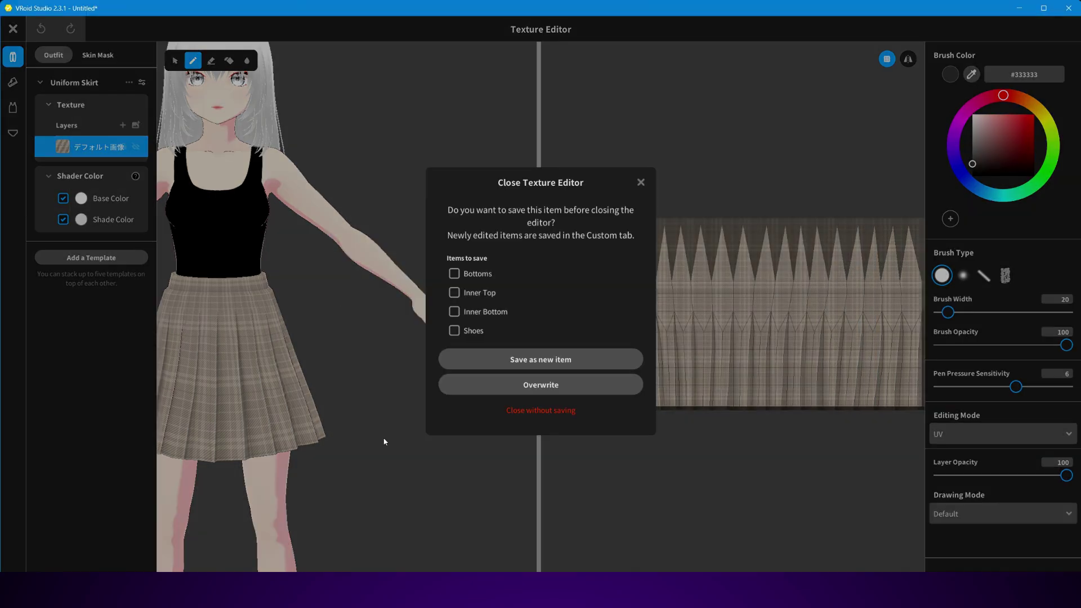
click(529, 410)
Put the white shorts back on the avatar.
scroll(102, 418, down, 5)
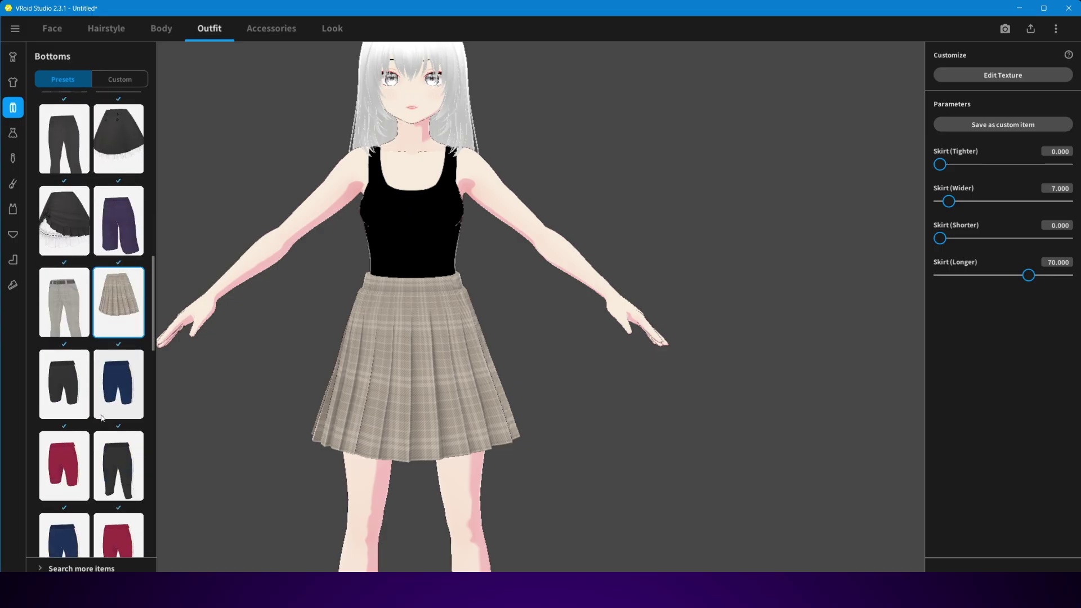
scroll(102, 418, up, 8)
scroll(102, 418, up, 6)
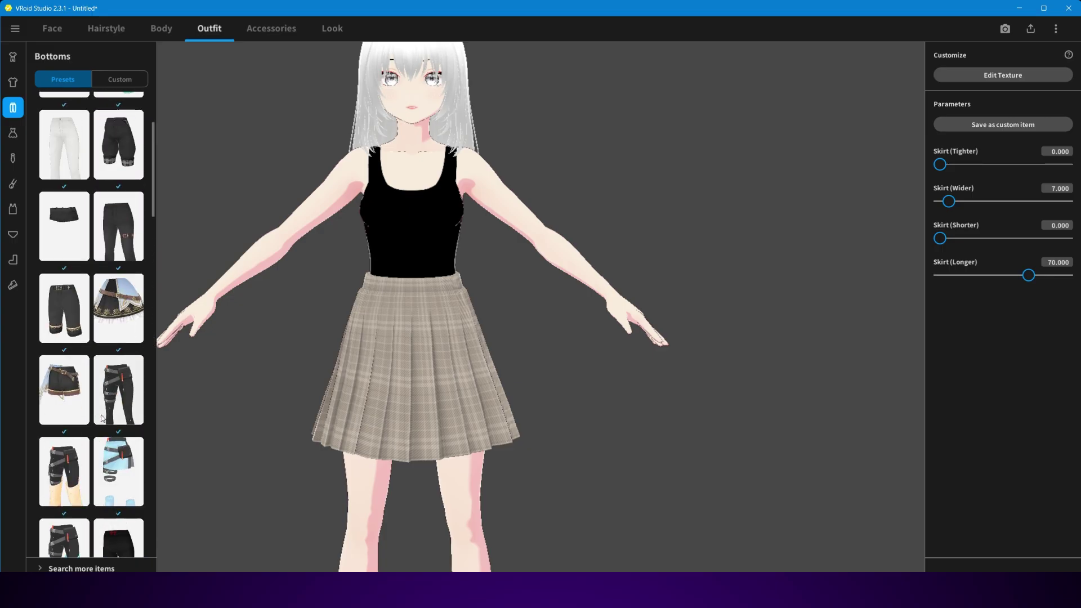
click(63, 194)
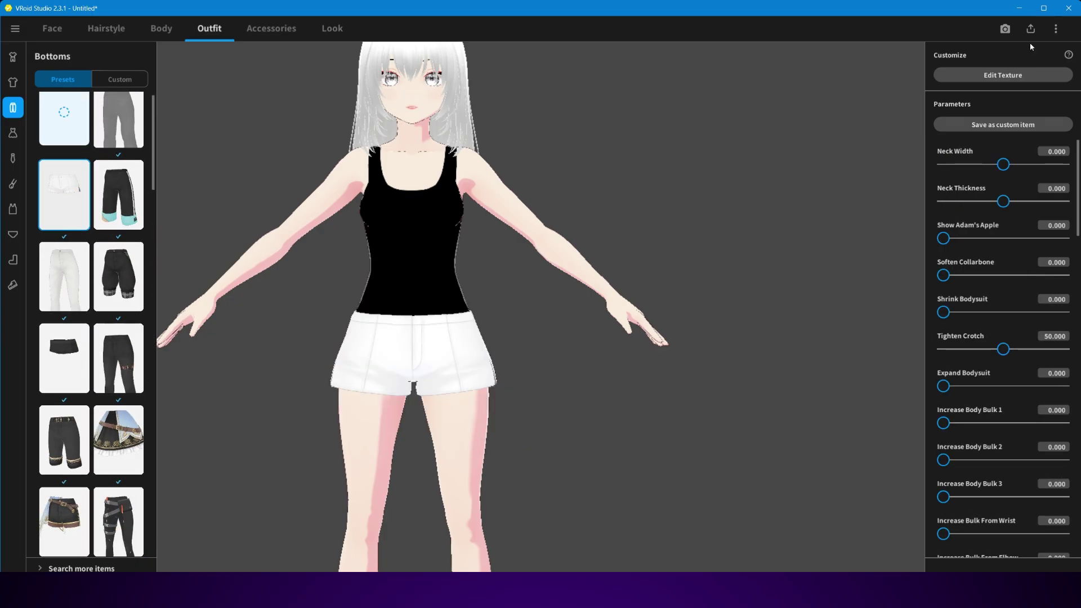
Export the white shorts' body suit layer as B2 and close without saving; try black short shorts.
click(1005, 74)
right_click(60, 146)
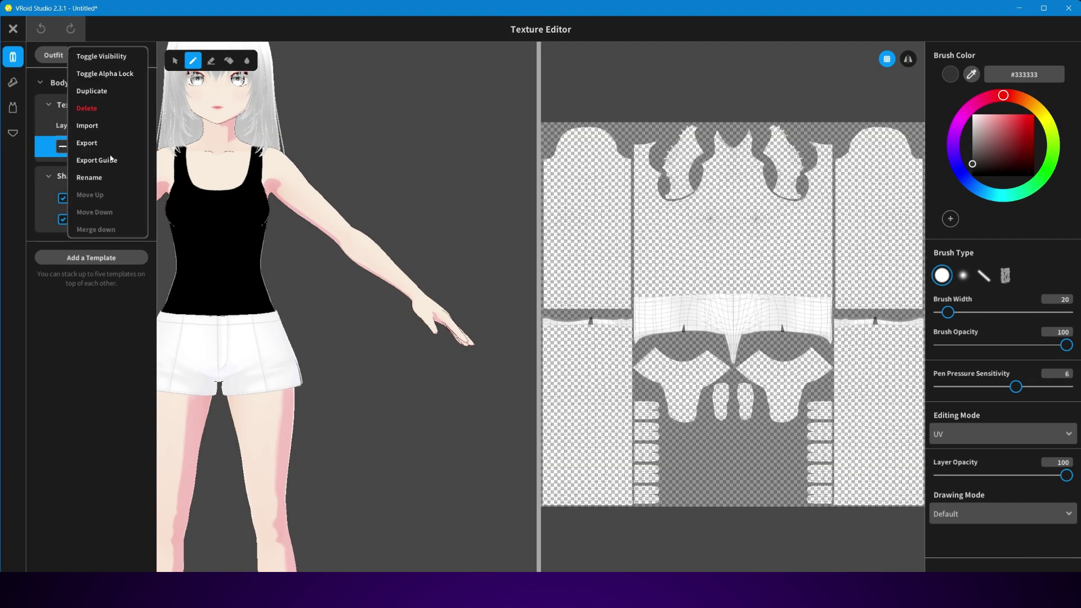
click(106, 143)
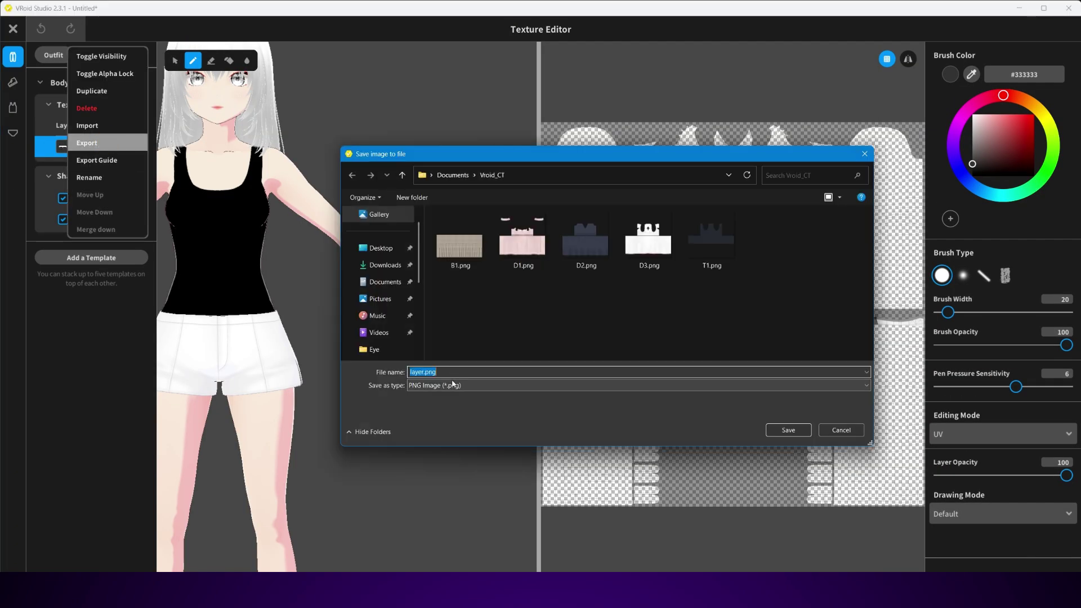
text(B2)
key(Return)
click(13, 28)
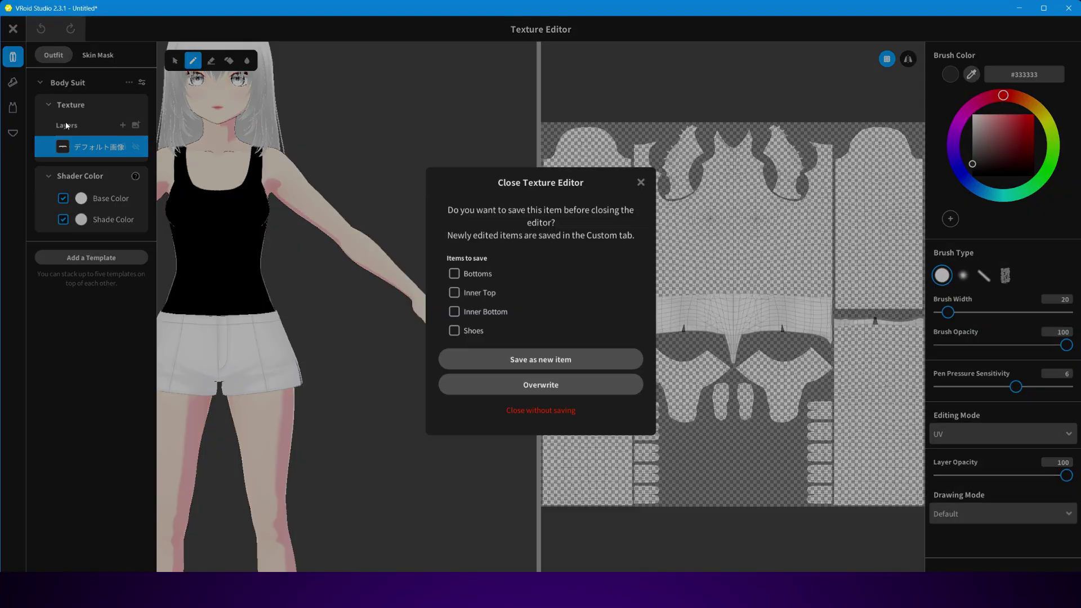
click(529, 409)
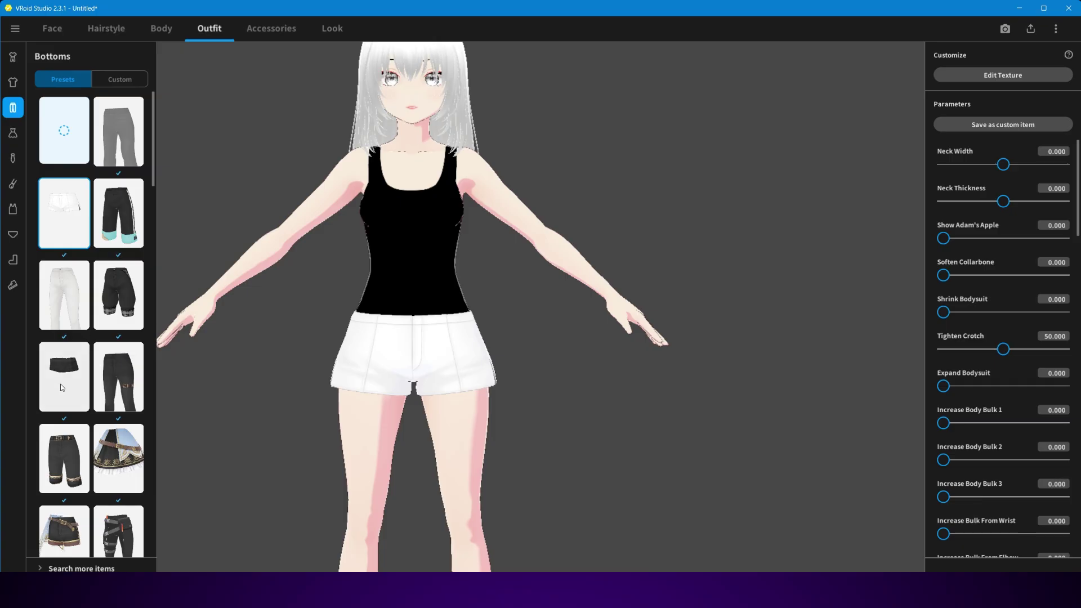
click(62, 387)
Try the black bottoms presets and settle on the black cuffed shorts.
scroll(62, 387, down, 10)
click(119, 343)
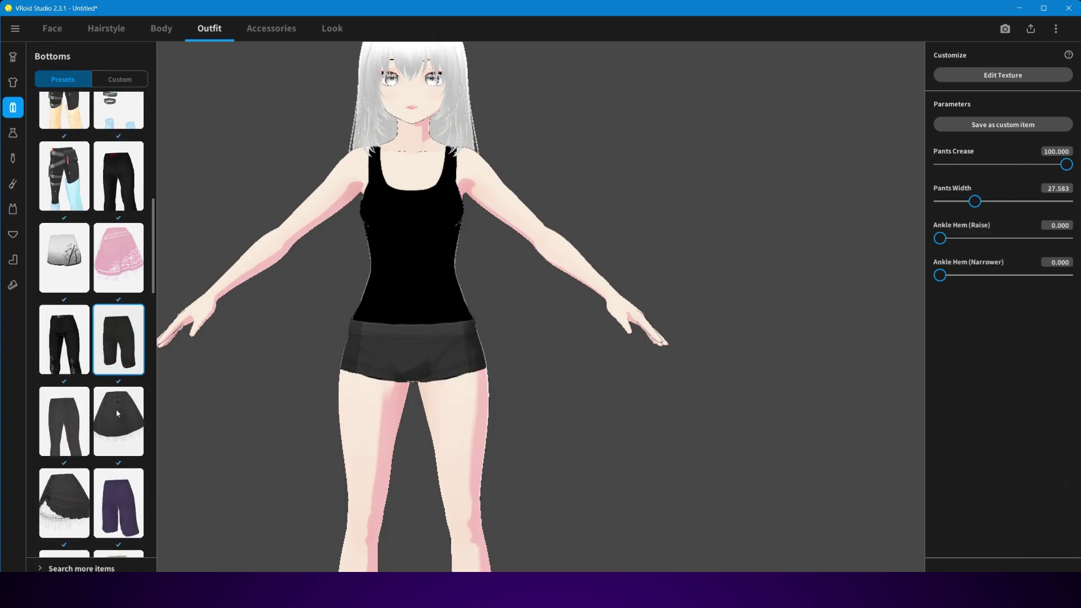
click(116, 413)
scroll(116, 420, down, 10)
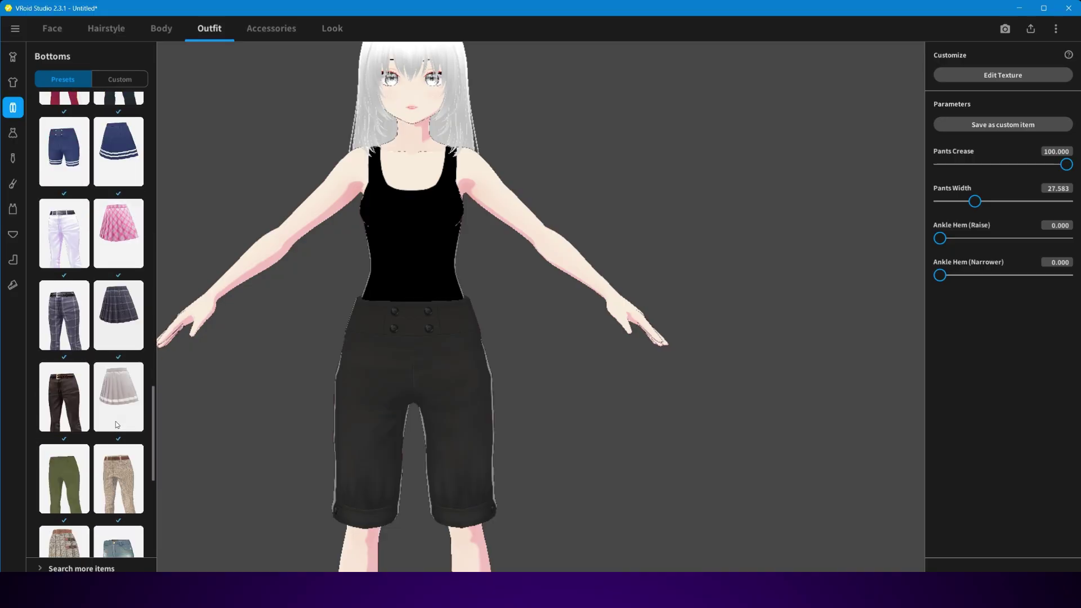
scroll(117, 425, down, 5)
click(123, 501)
scroll(122, 501, down, 2)
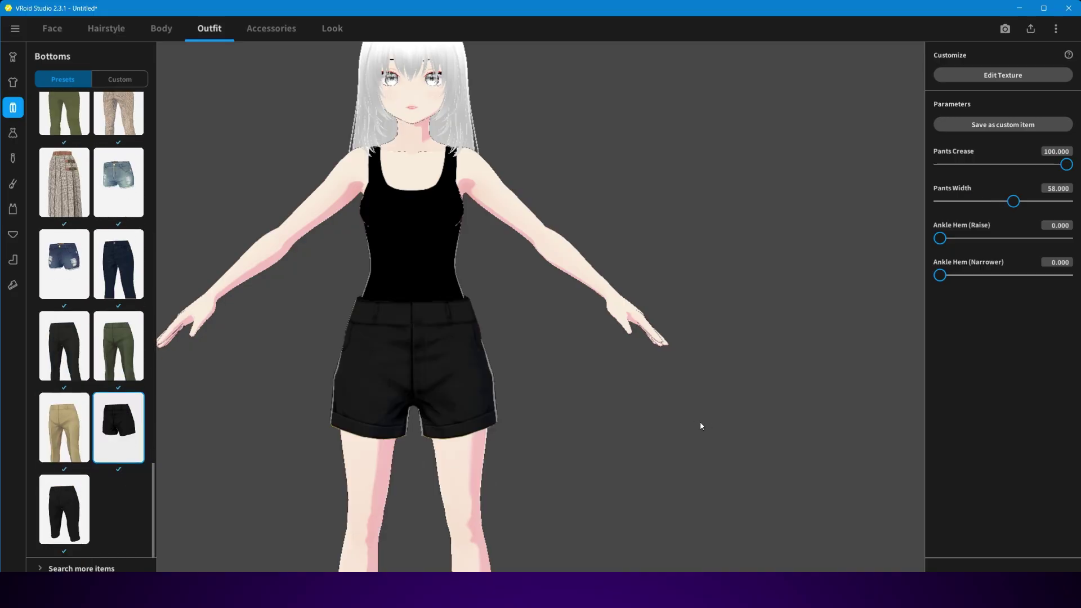
Add the pleated Uniform Skirt template to the shorts texture and hide the black Default Design.
click(1008, 77)
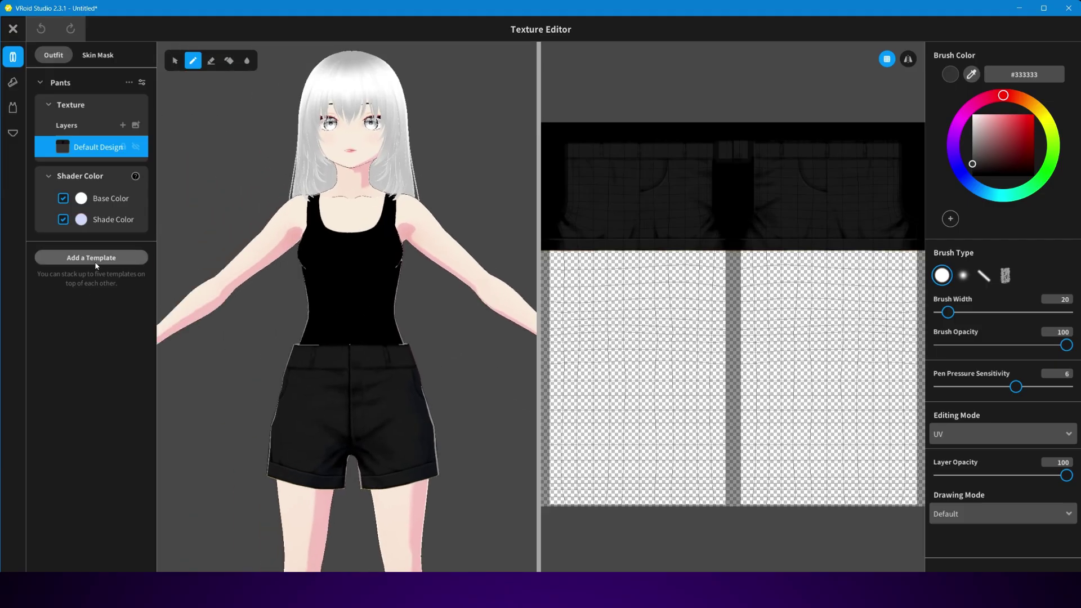
click(96, 261)
click(313, 202)
click(499, 353)
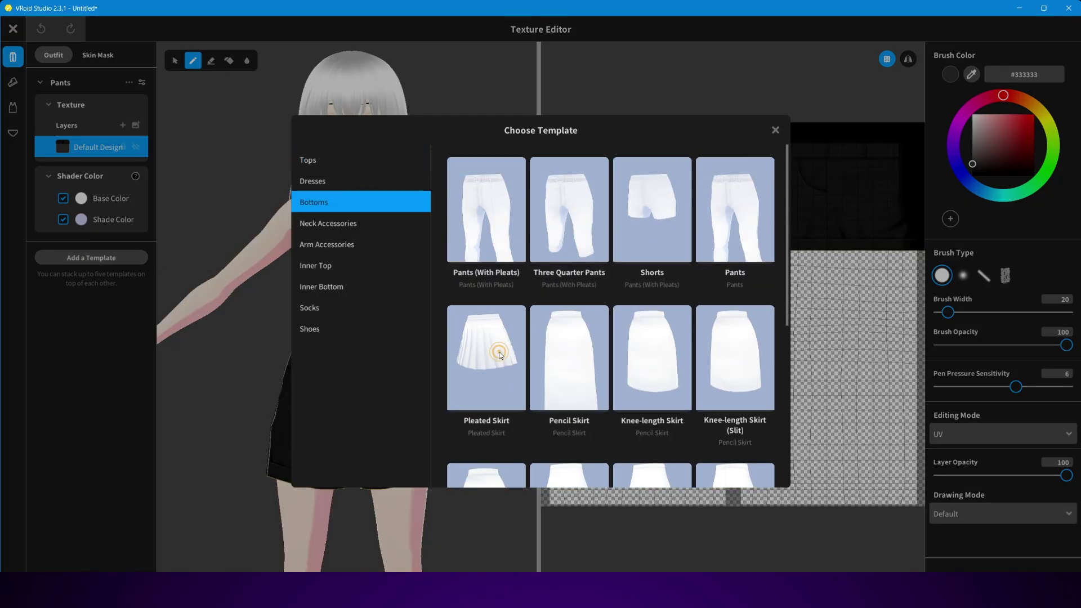
click(136, 147)
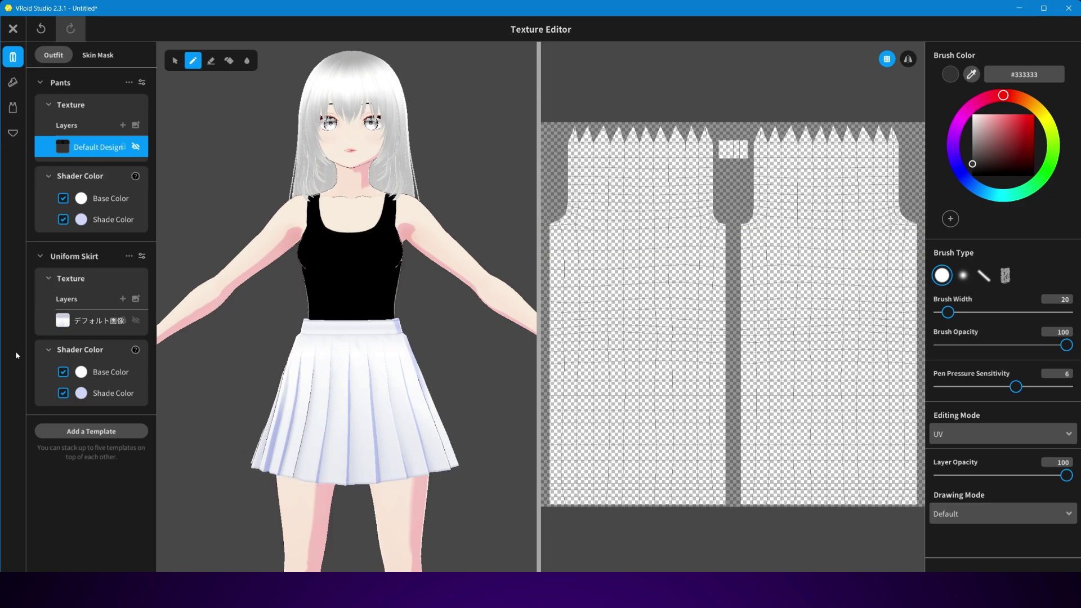
Import the plaid B1.png texture into the Uniform Skirt layer.
click(93, 320)
right_click(91, 322)
click(98, 307)
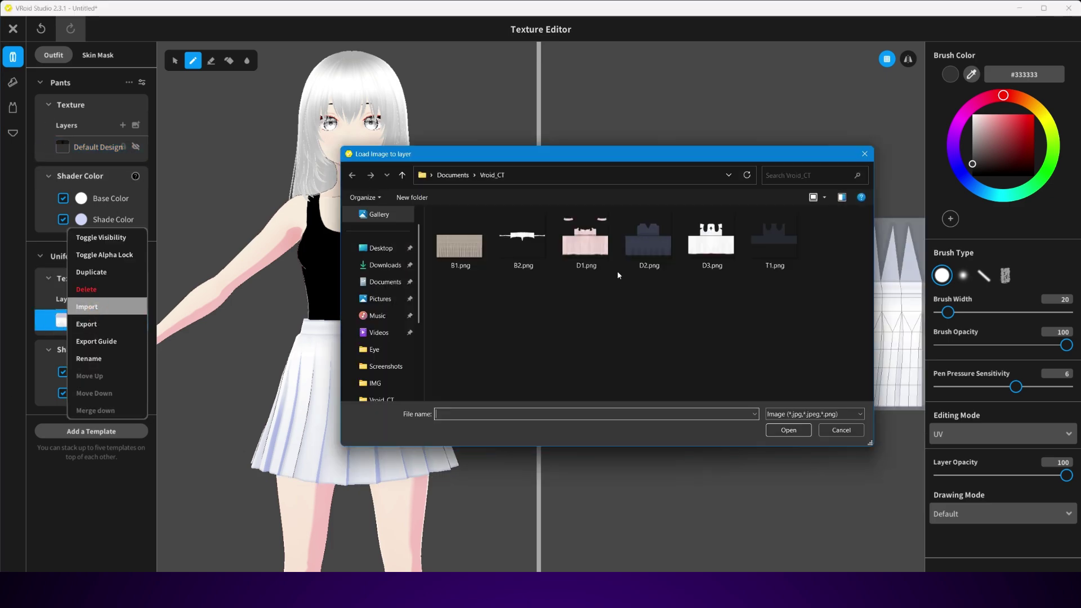
click(450, 265)
click(780, 432)
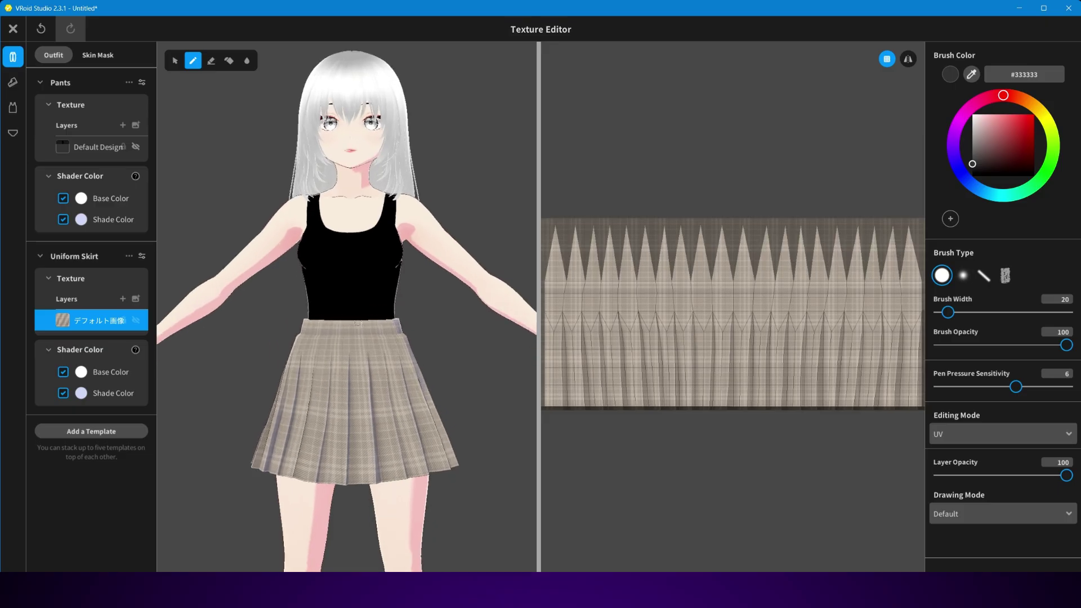
click(86, 436)
Add a Shorts template with an imported texture, then delete it again.
scroll(492, 349, down, 8)
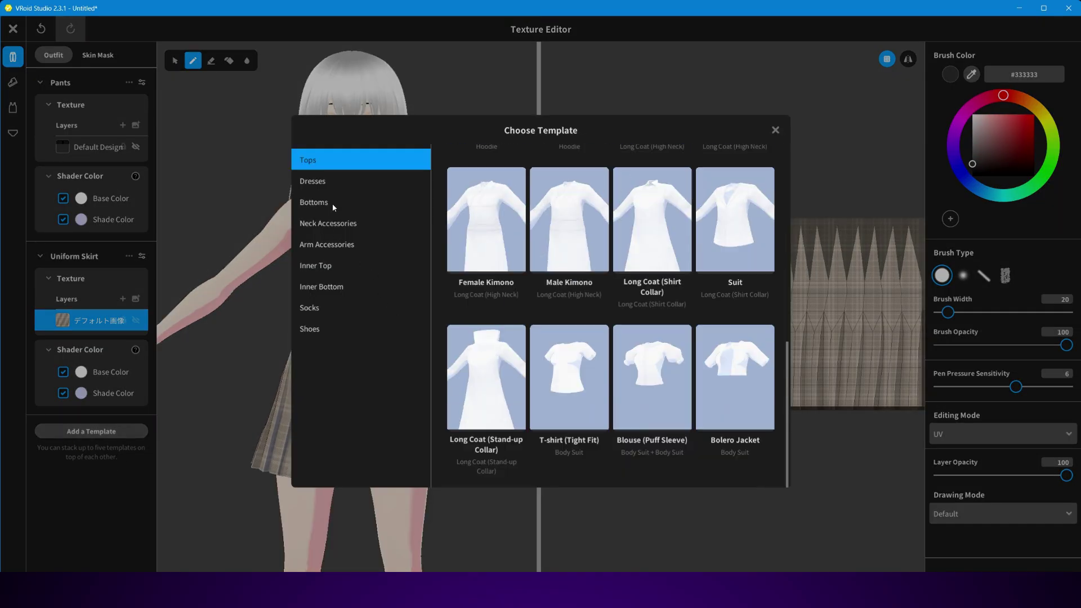
click(313, 202)
scroll(625, 437, up, 6)
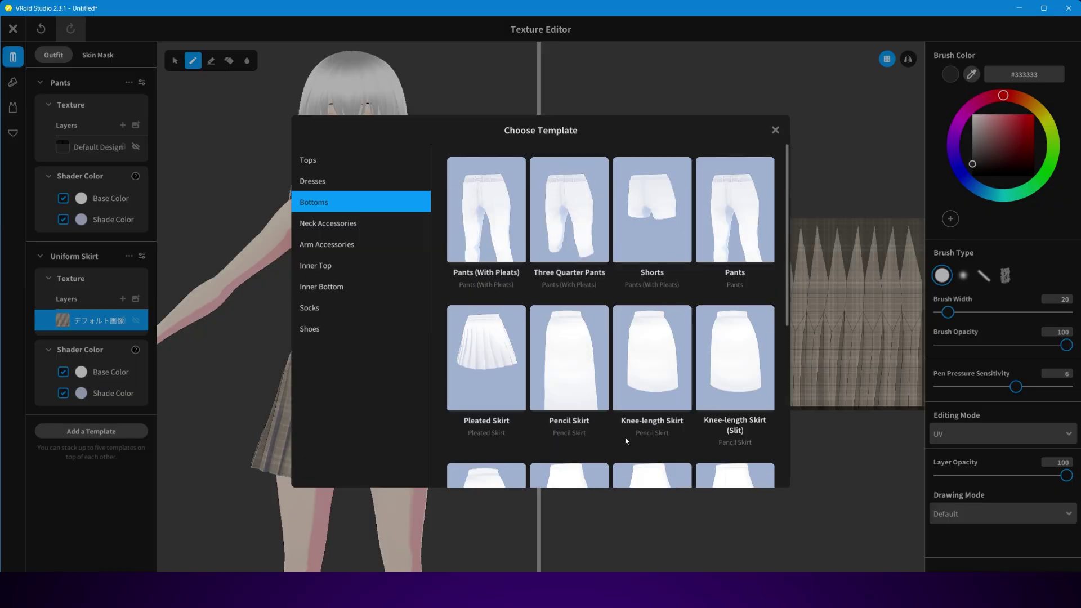
click(649, 235)
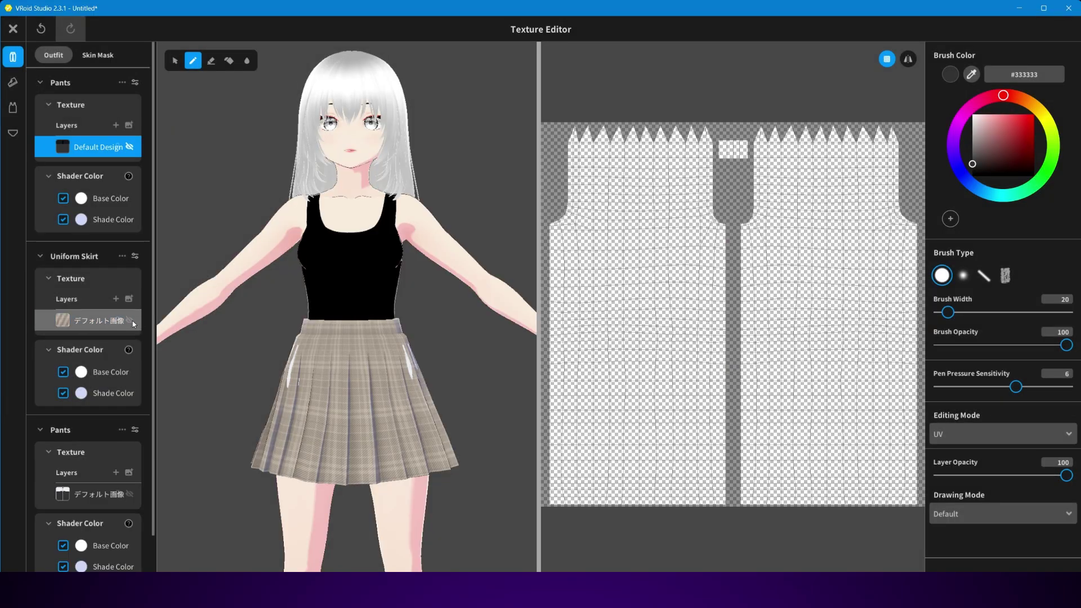
scroll(134, 338, down, 1)
right_click(128, 436)
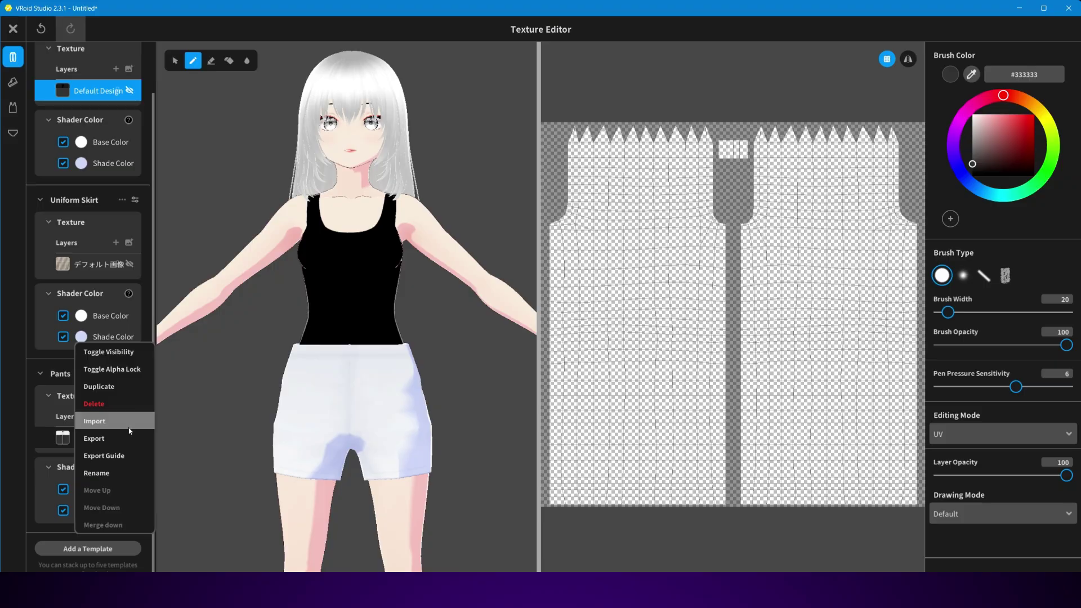
click(130, 430)
double_click(524, 240)
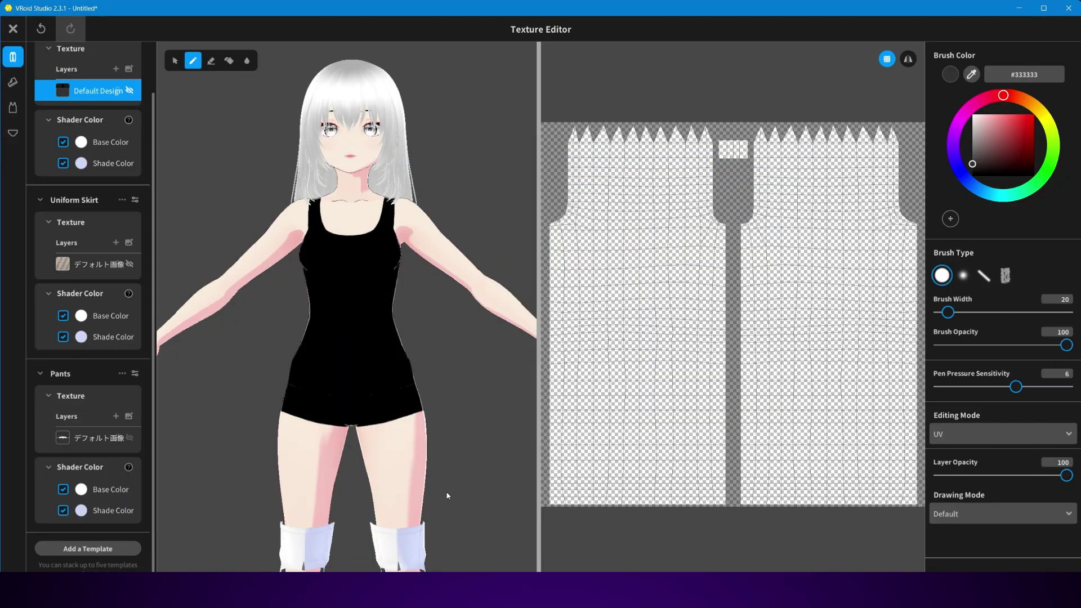
click(122, 374)
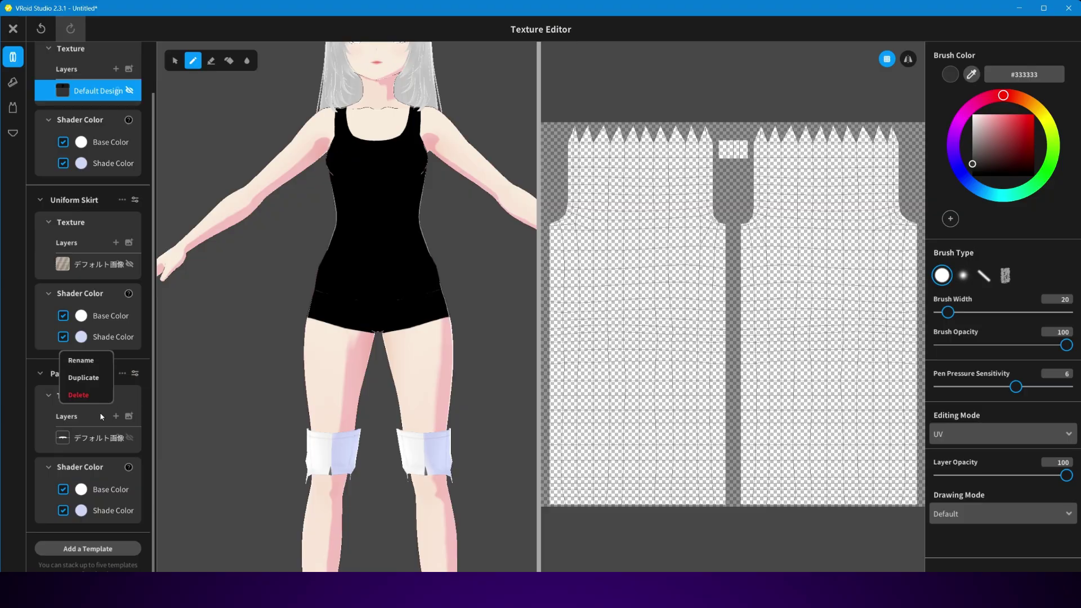
click(78, 395)
Add the Puffy Shorts template from the bottoms templates.
click(136, 321)
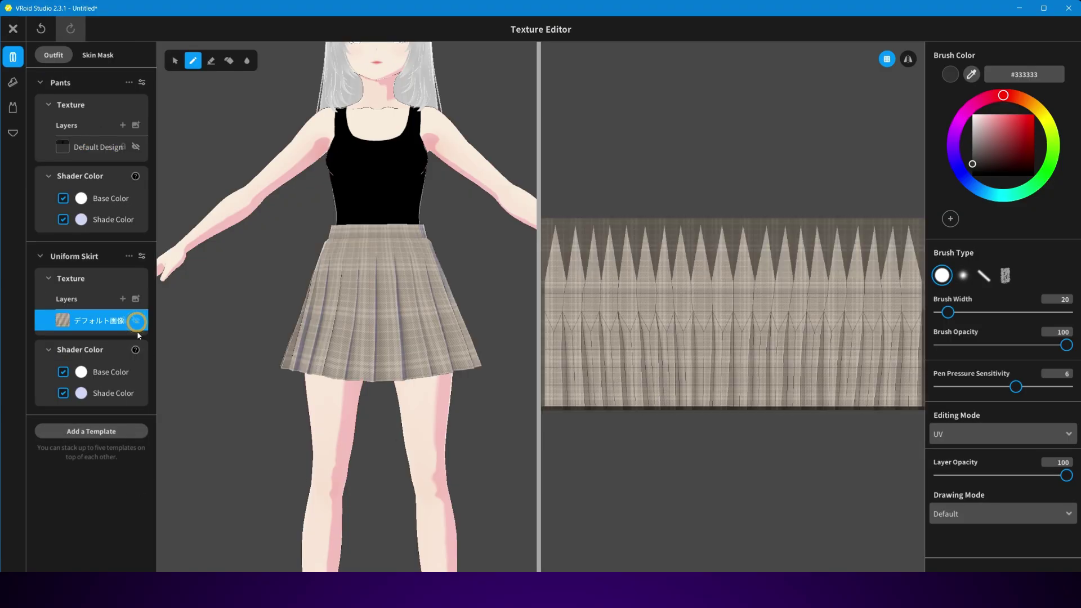
click(77, 431)
scroll(630, 350, down, 10)
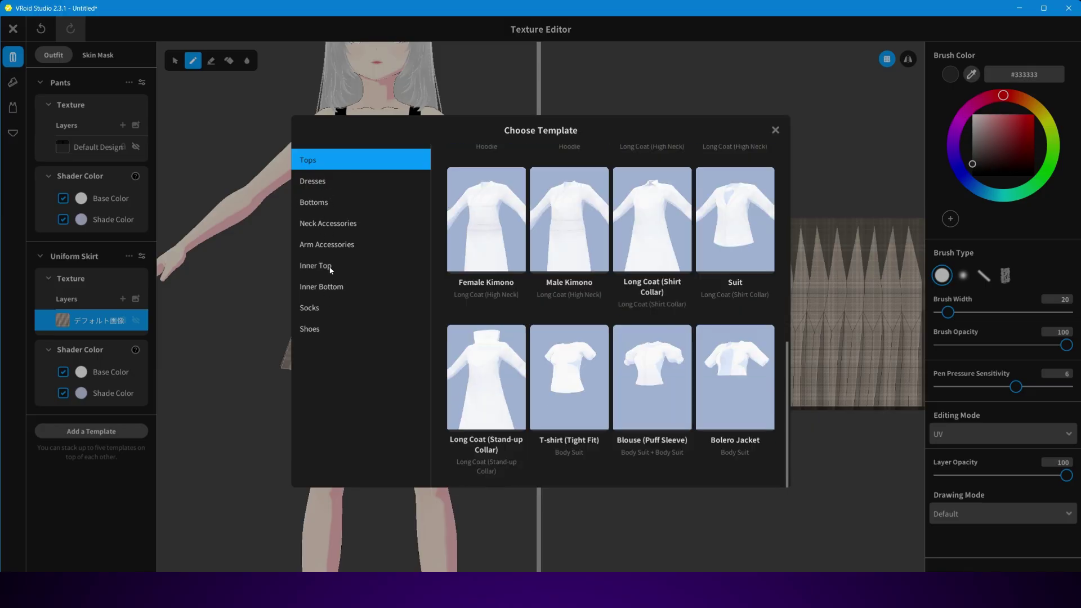
click(332, 199)
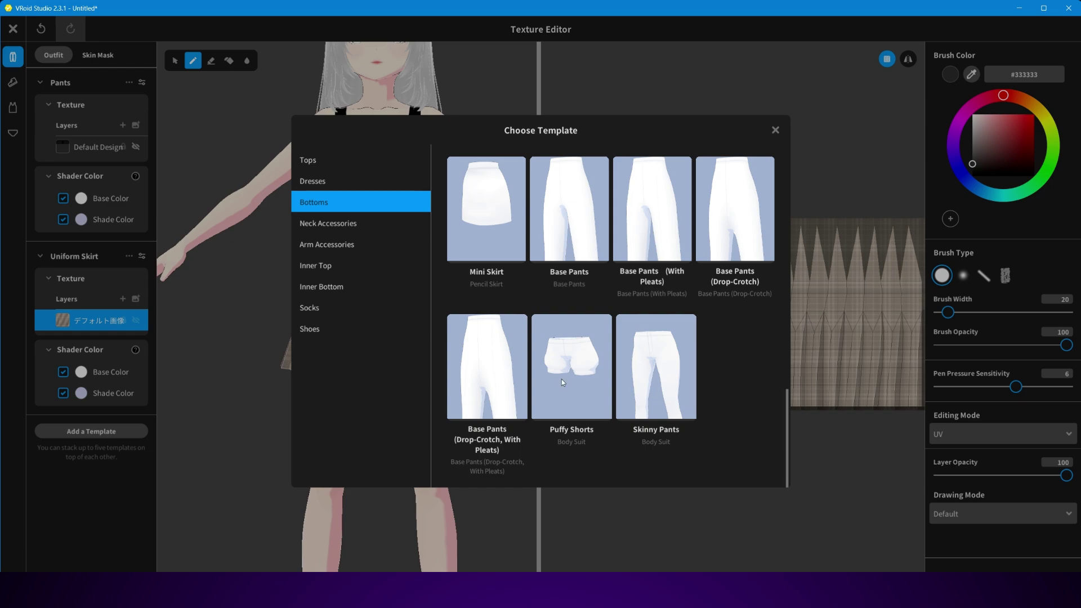
click(560, 399)
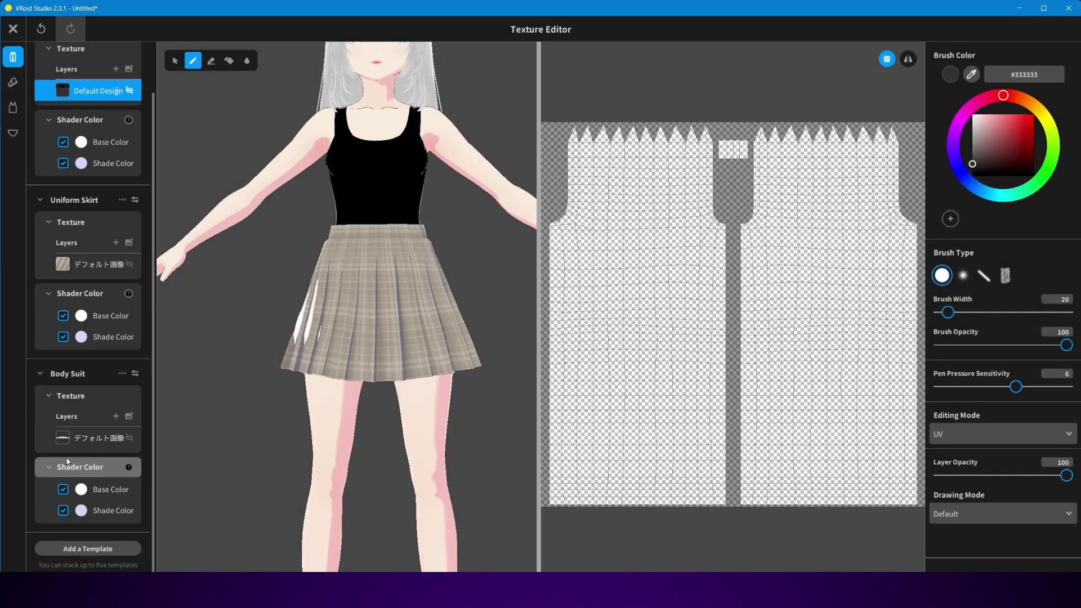
Import 08.png into the Puffy Shorts body suit layer and hide the plaid skirt.
click(66, 440)
right_click(66, 440)
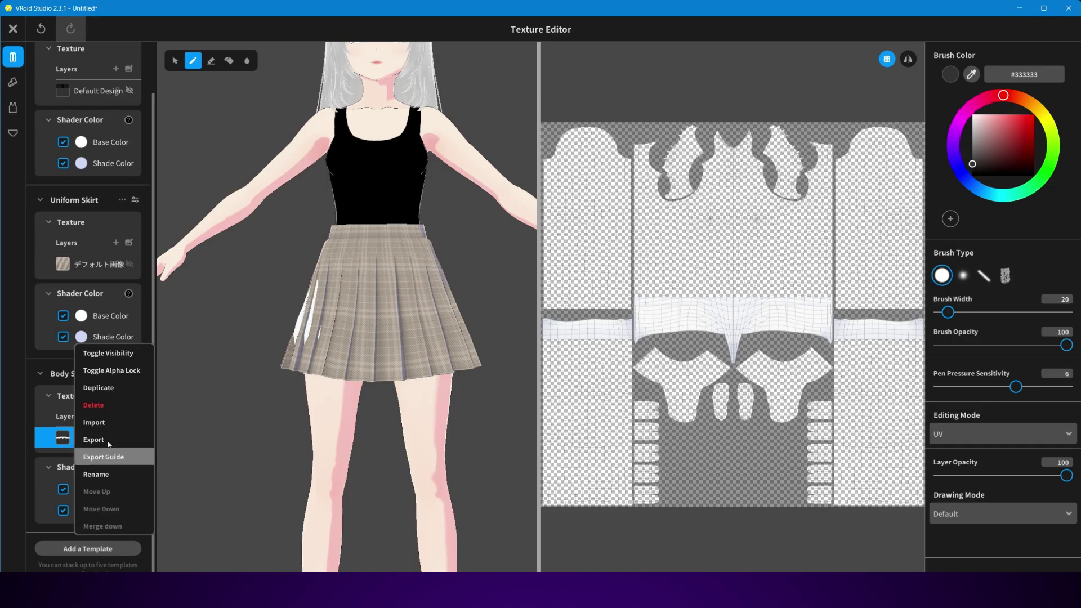
click(104, 423)
double_click(522, 247)
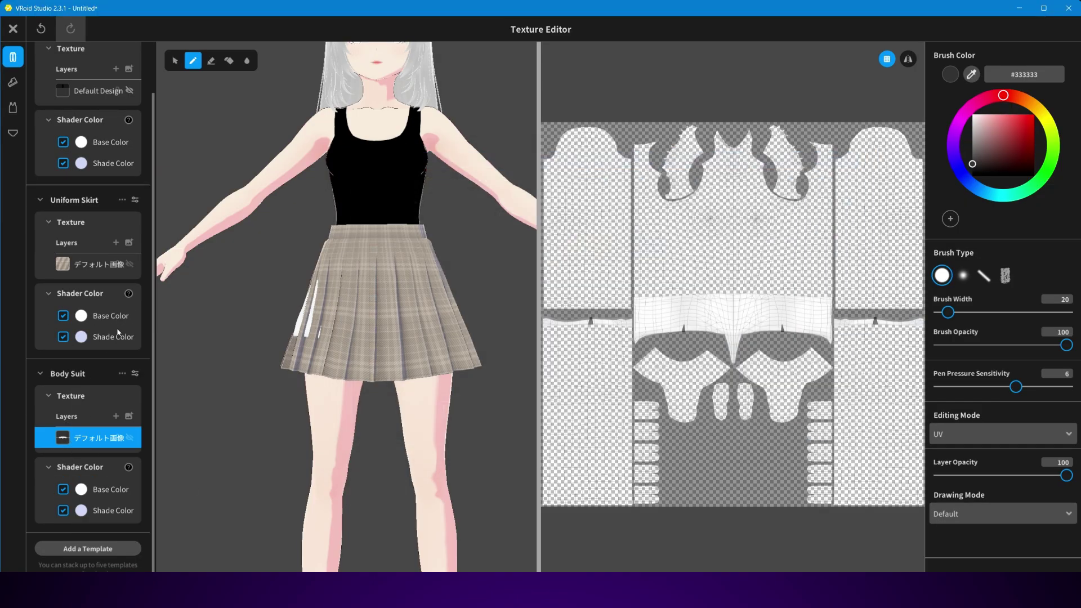
click(130, 264)
scroll(458, 372, down, 2)
right_drag(457, 373, 418, 356)
middle_drag(418, 356, 412, 428)
Close the editor and save the edited bottoms as a new custom item.
click(13, 27)
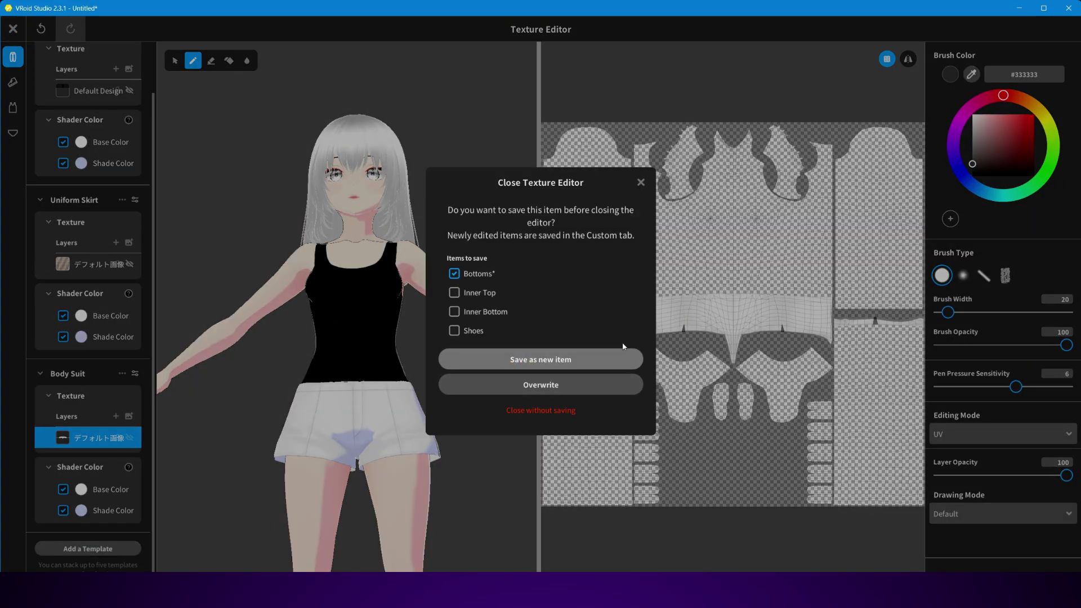
click(620, 358)
click(13, 82)
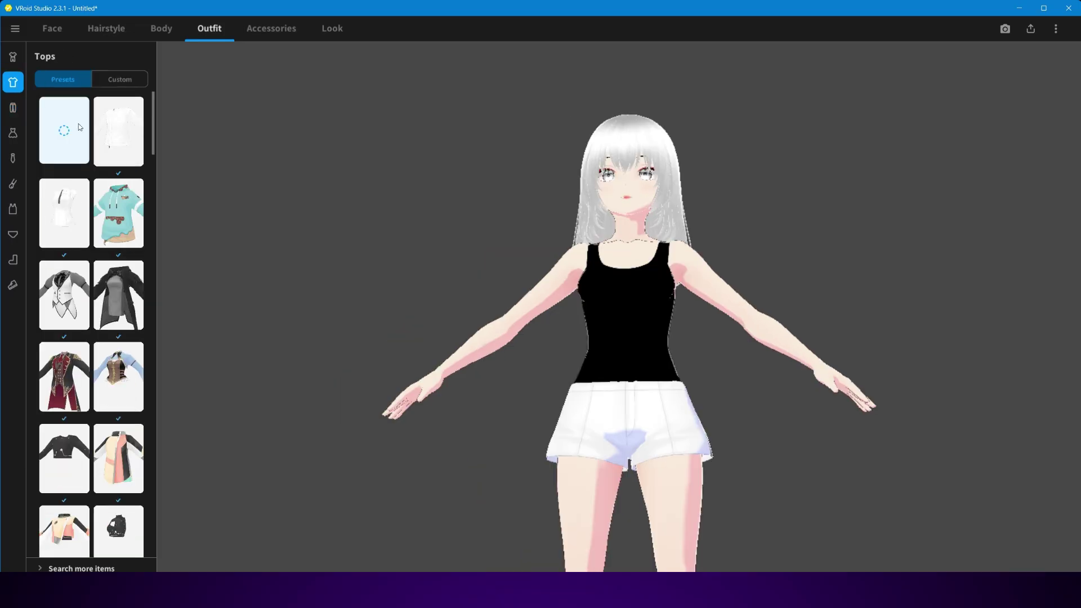
click(120, 79)
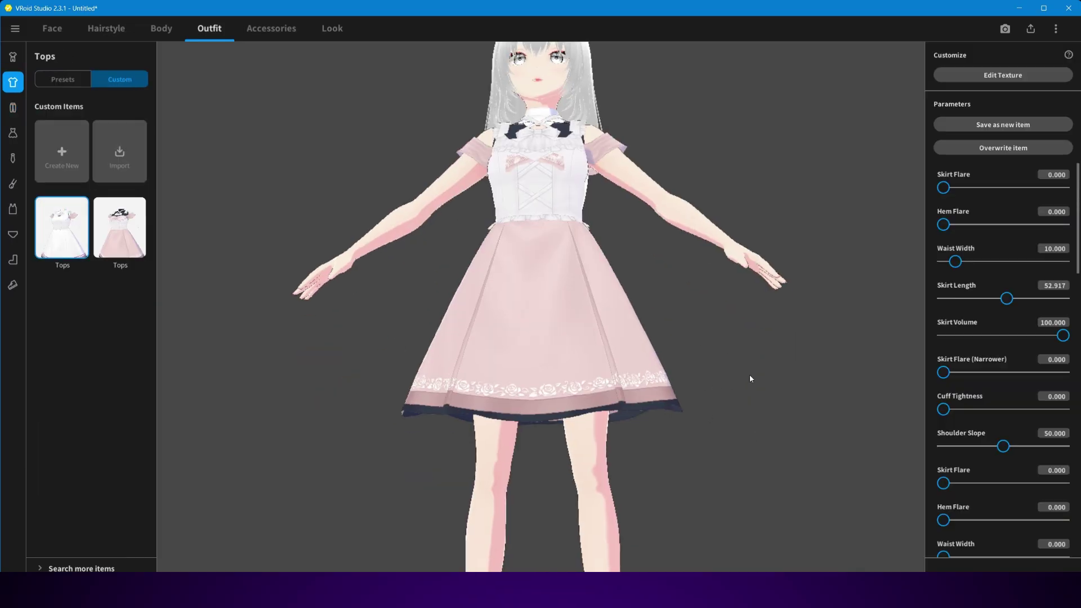
Browse the Tops and Bottoms categories and put on the grey cropped pants preset.
click(16, 112)
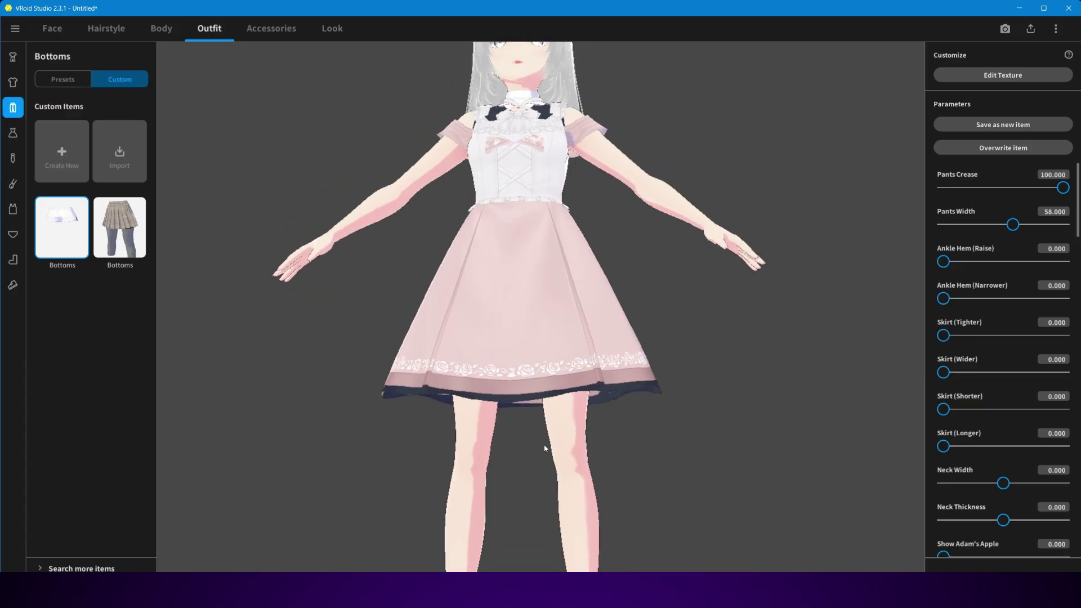
click(14, 84)
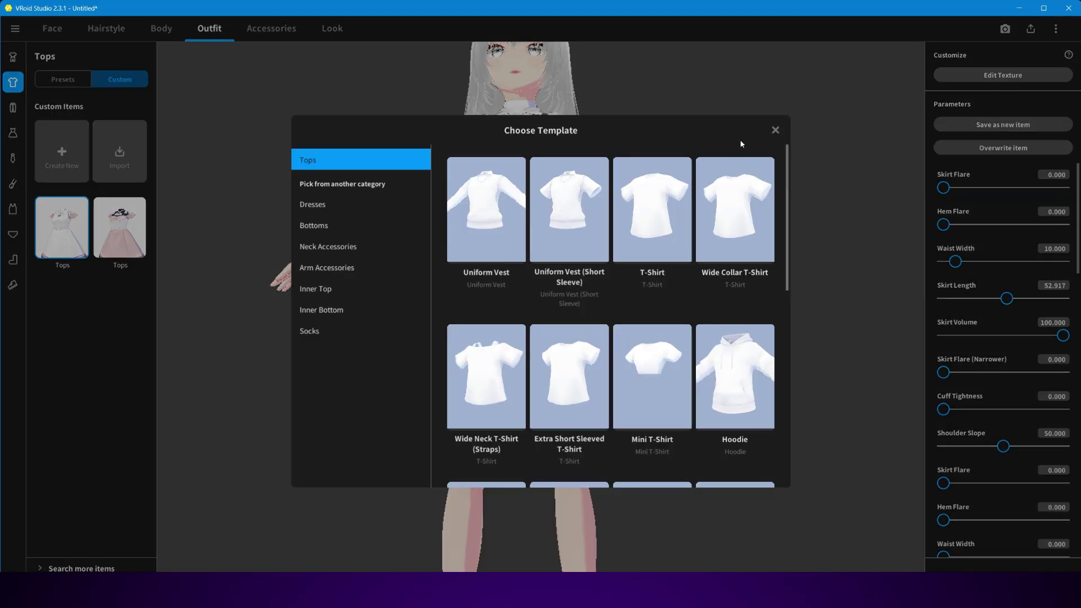
click(775, 127)
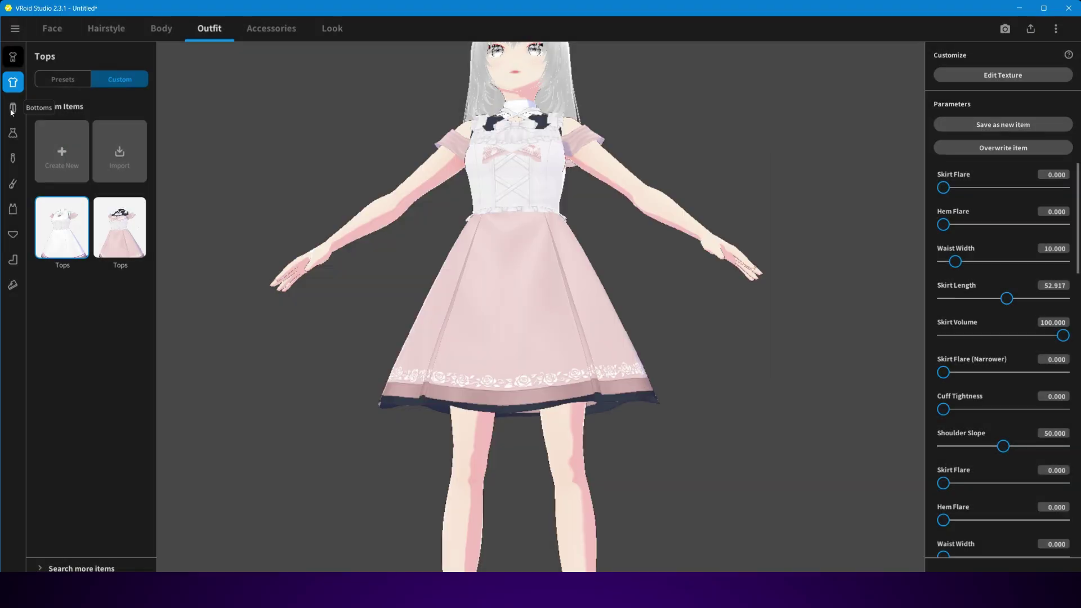
click(18, 104)
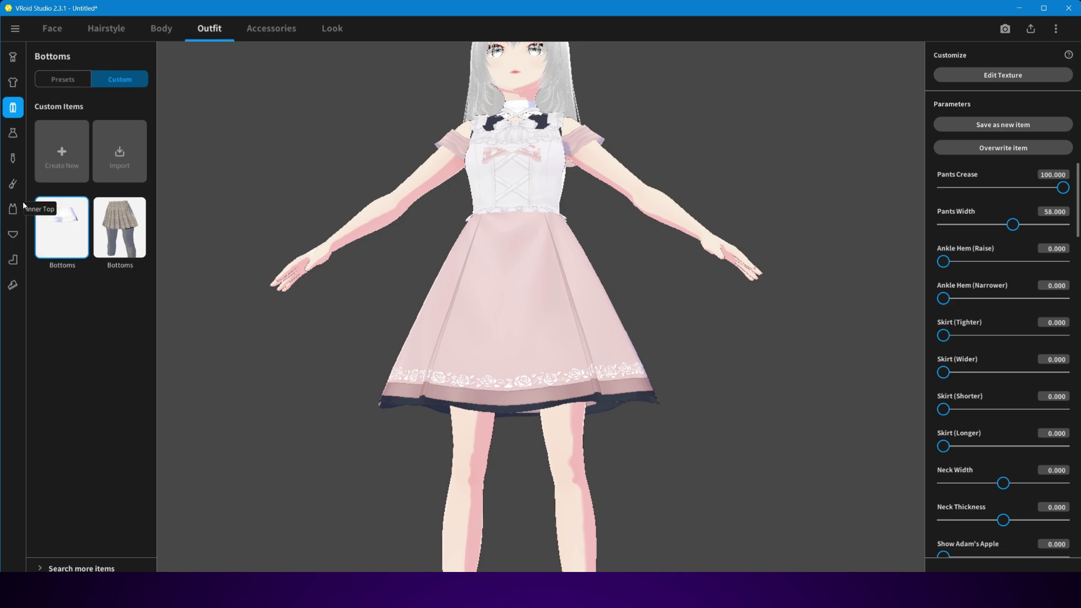
click(17, 77)
click(71, 81)
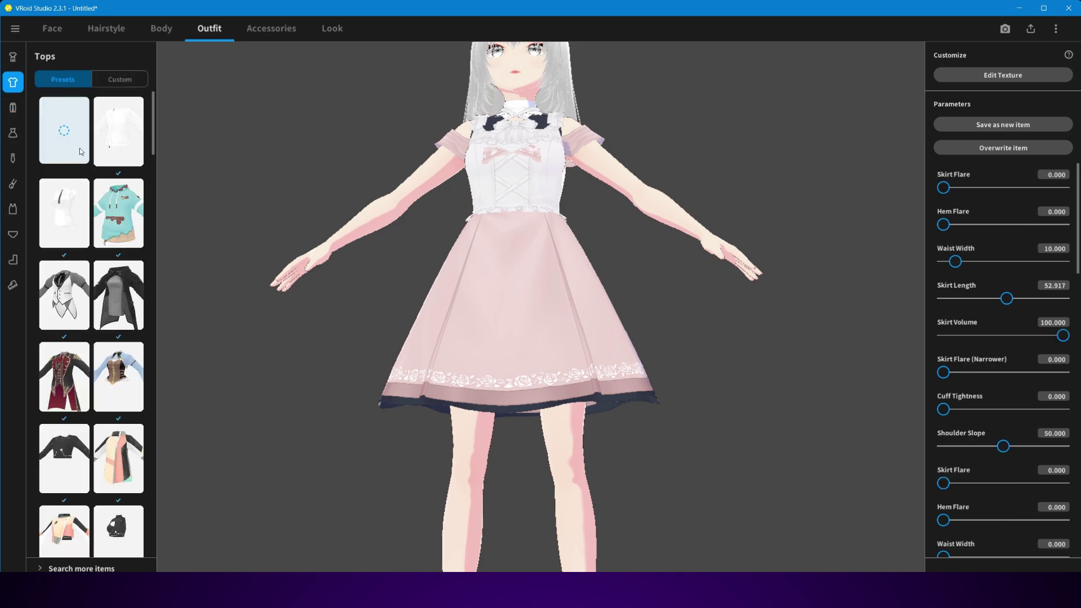
click(13, 109)
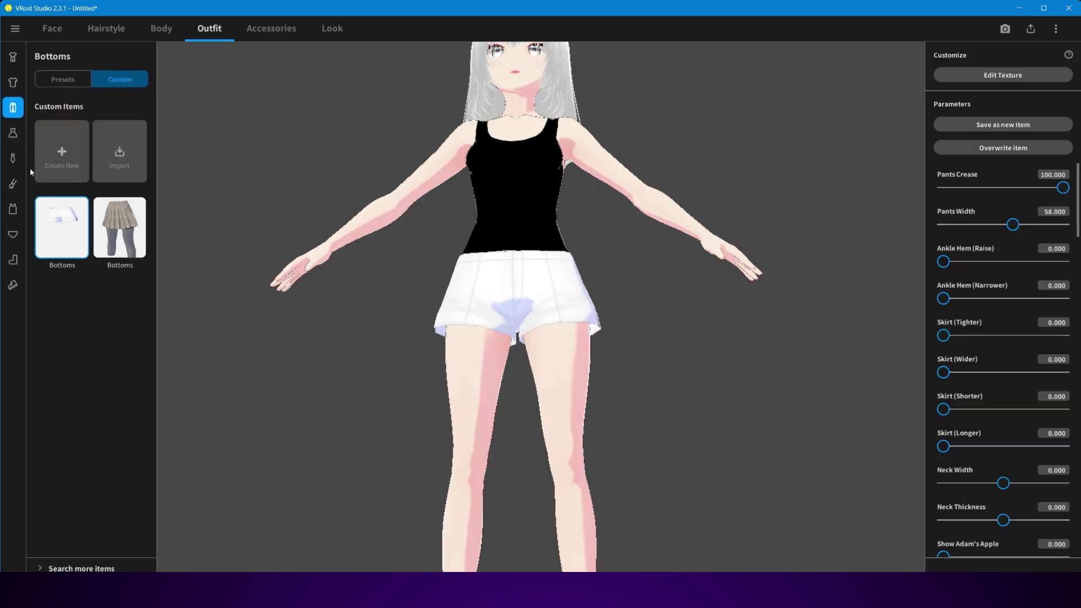
click(55, 80)
click(118, 131)
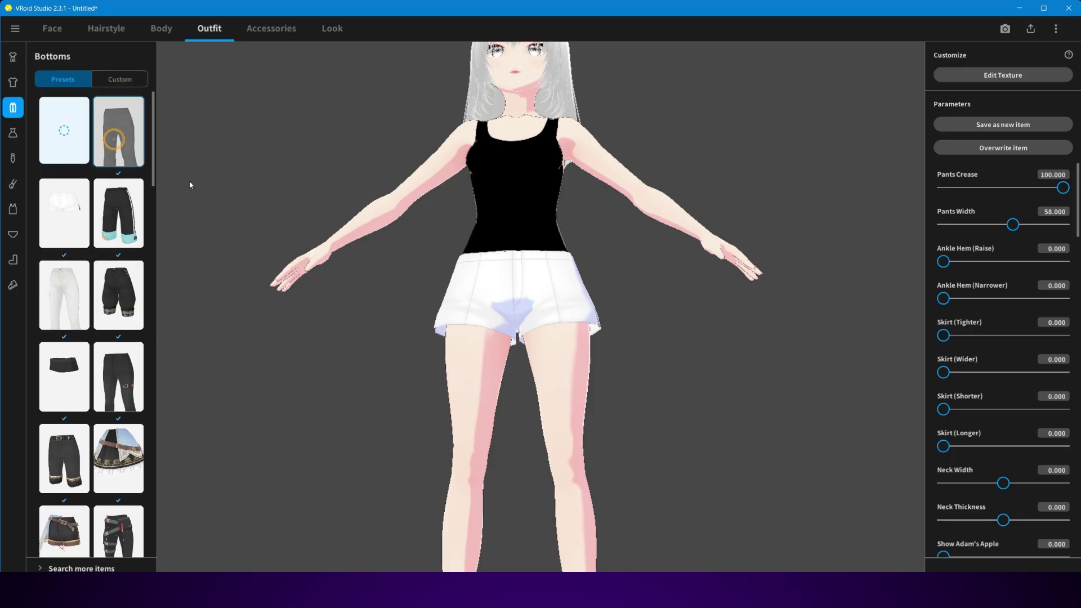
Export the grey pants texture layer as B3.
scroll(118, 337, down, 5)
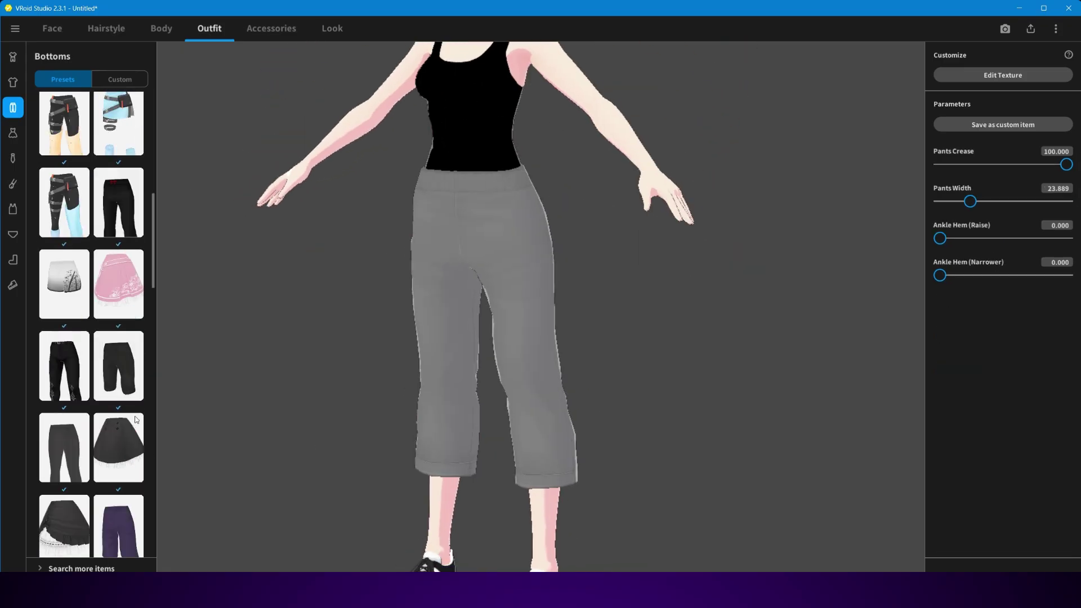
scroll(135, 419, down, 5)
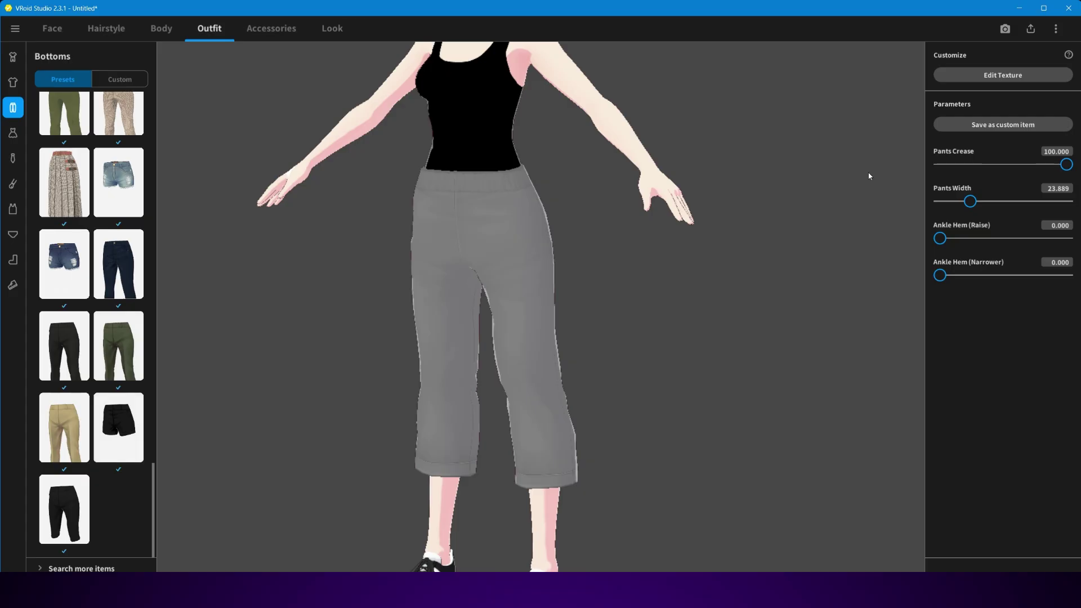
click(987, 77)
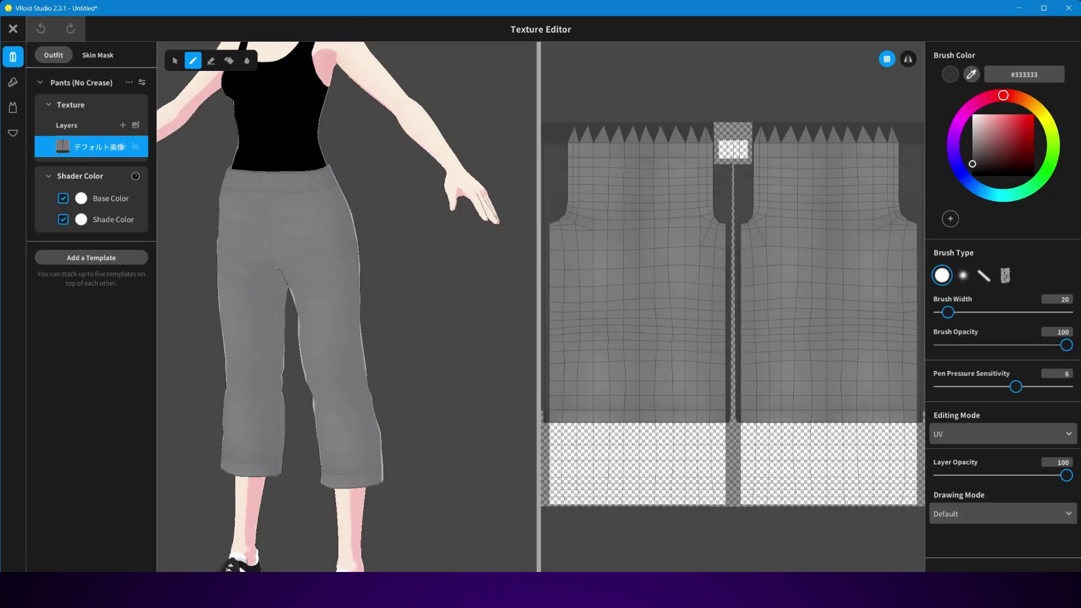
right_click(77, 152)
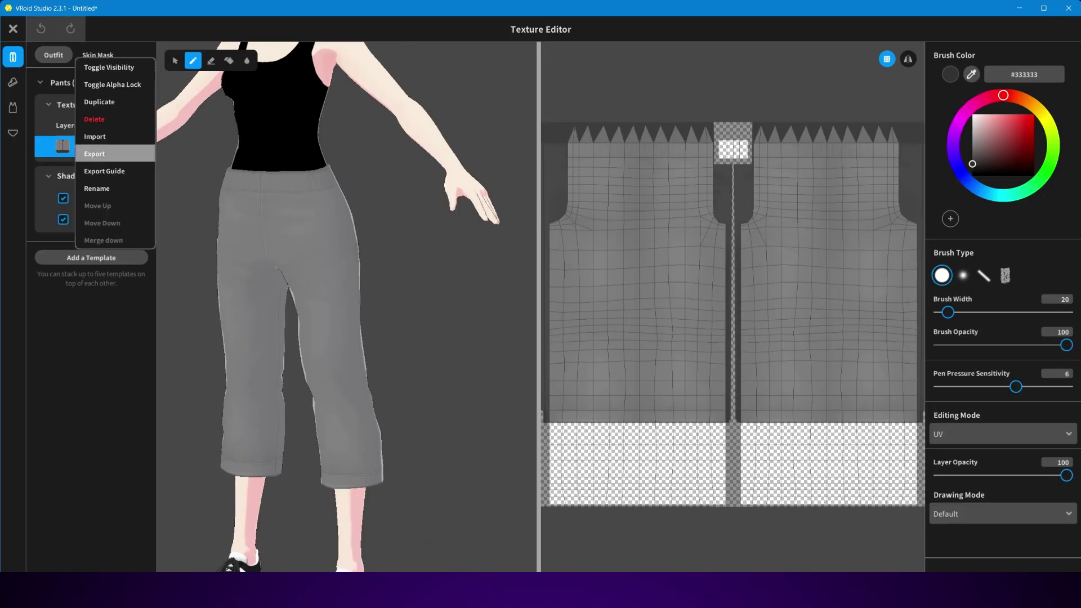
click(101, 154)
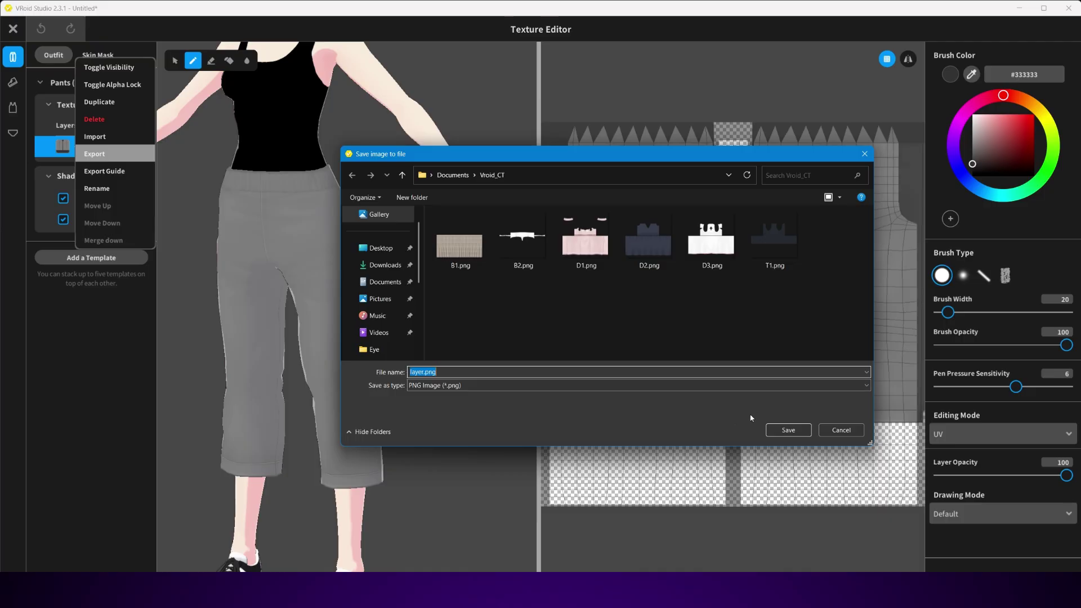
text(B)
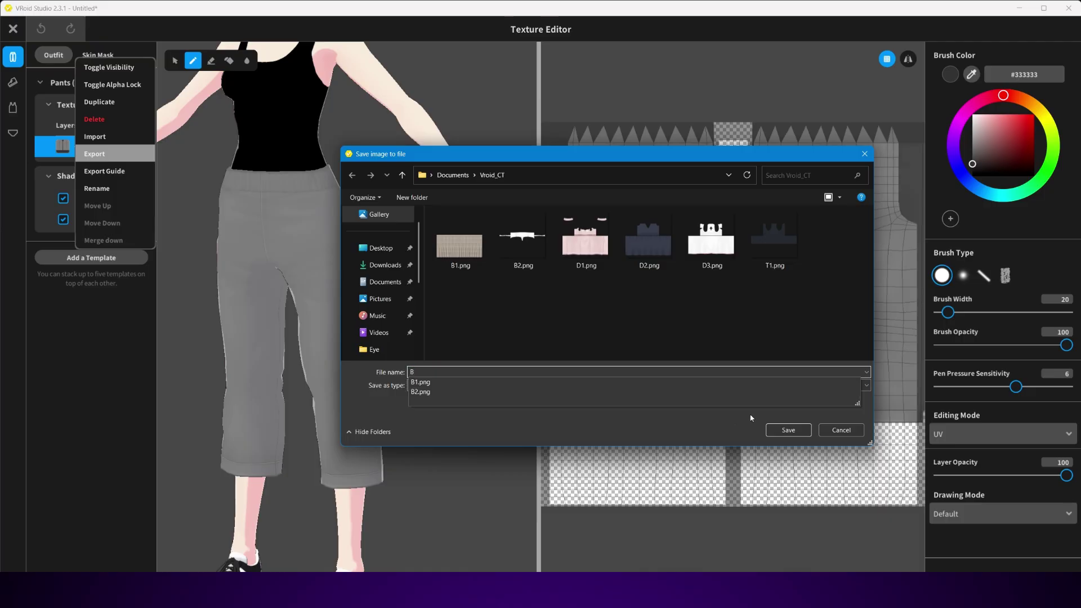
text(3)
key(Return)
Close the editor without saving and put the first custom bottoms, the white shorts, back on.
click(13, 29)
click(502, 407)
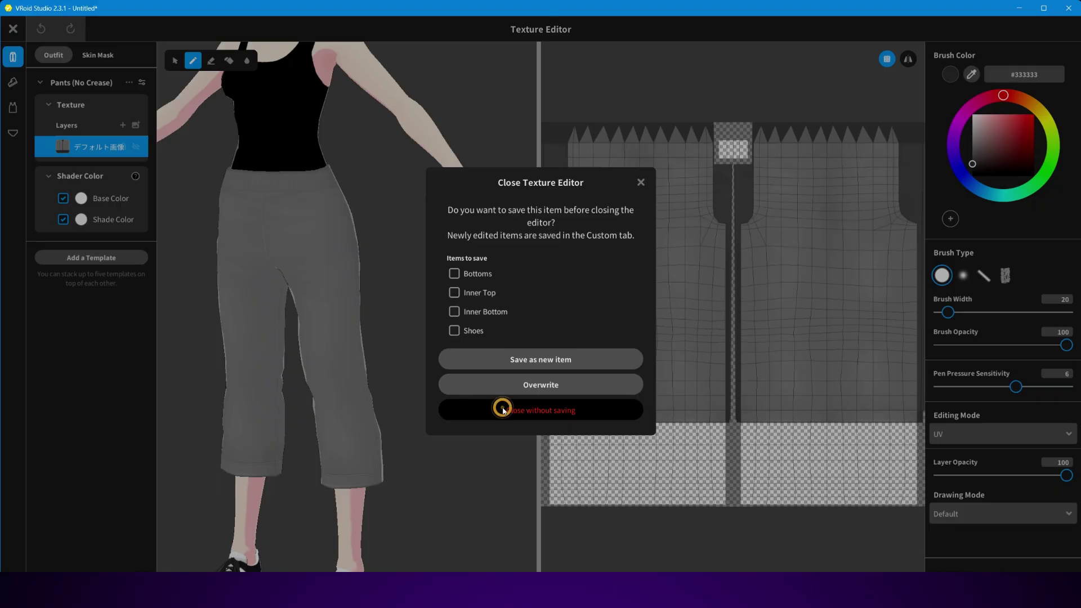
click(117, 80)
click(62, 225)
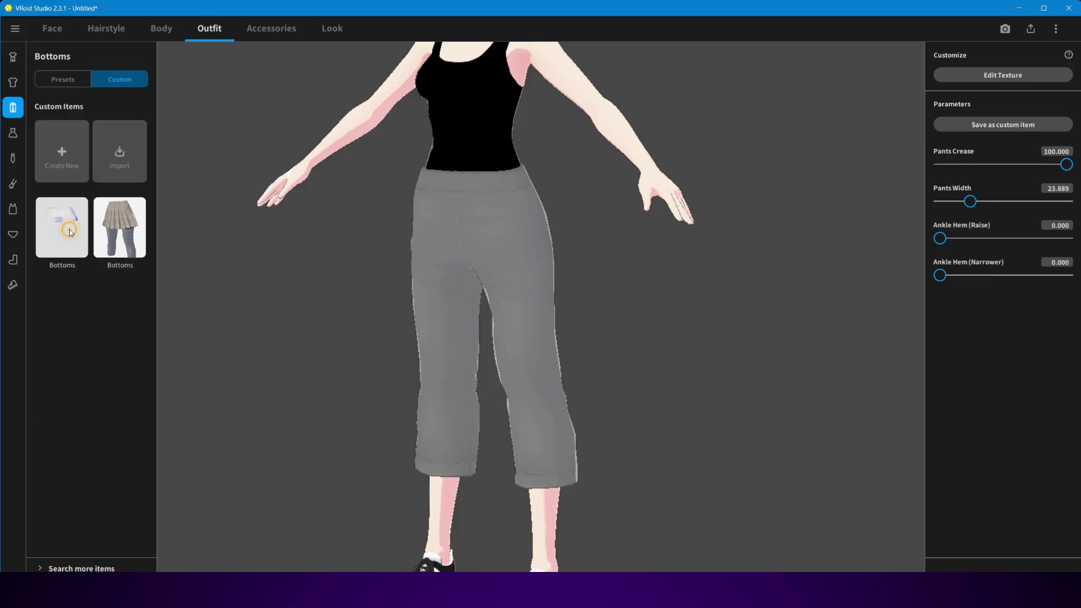
Add the Pants (With Pleats) template to the shorts texture, then delete it.
click(1028, 75)
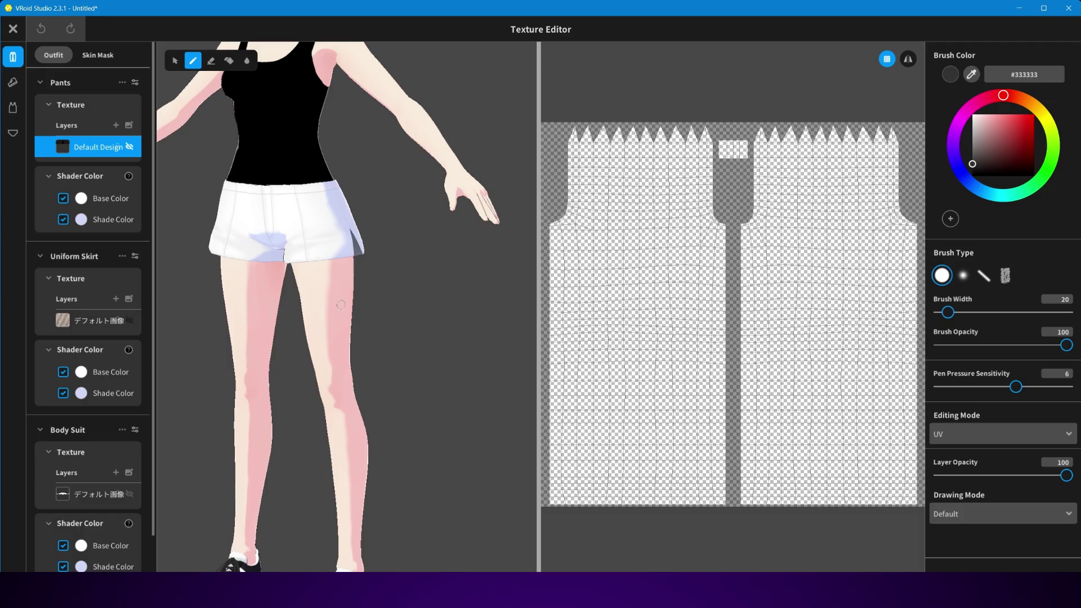
scroll(69, 314, down, 1)
click(61, 548)
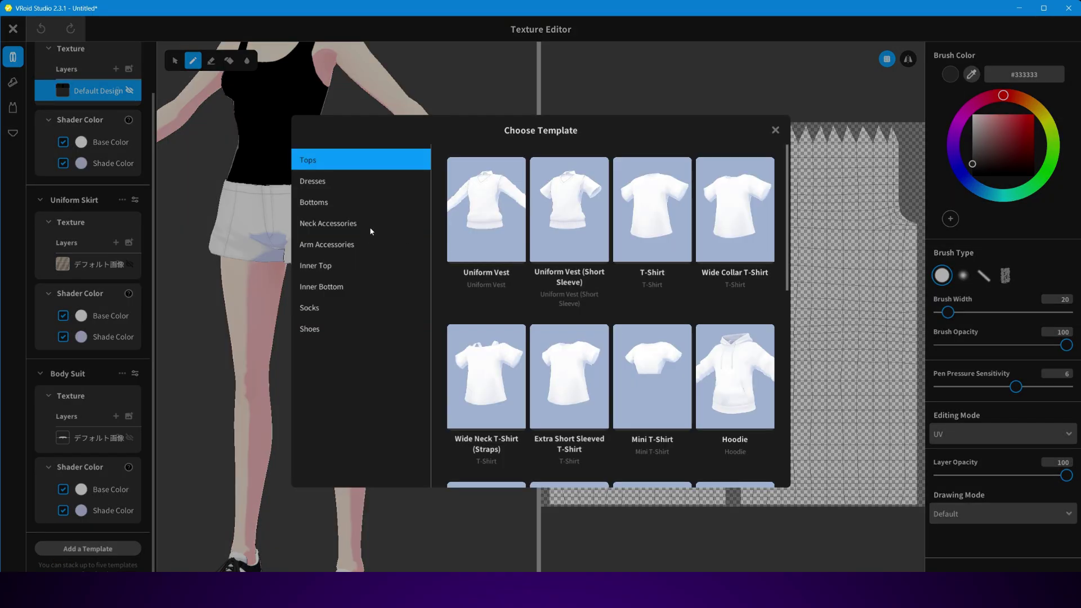
scroll(758, 246, down, 4)
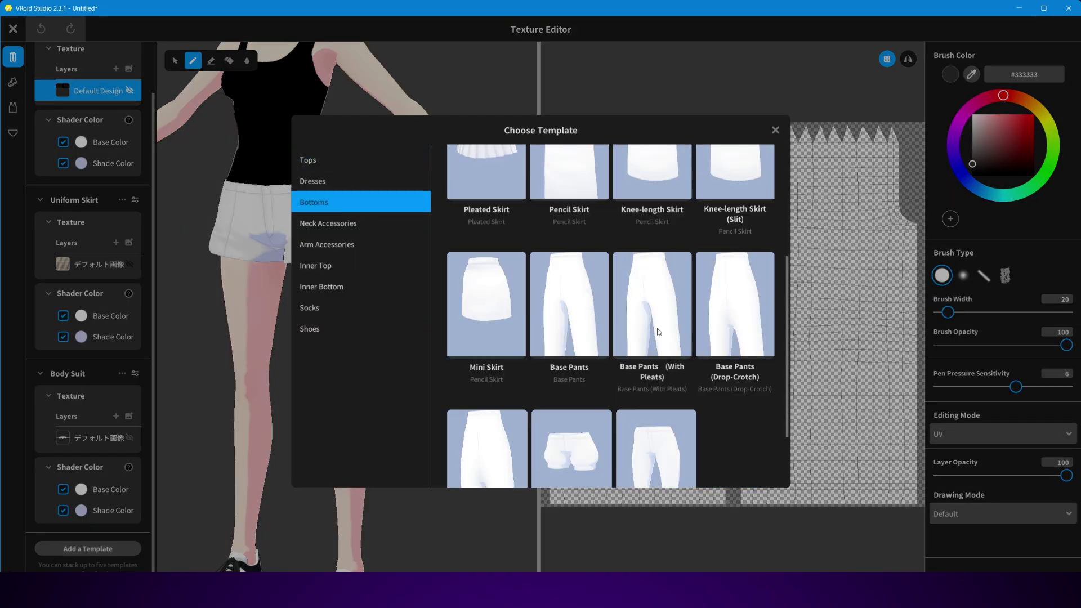
scroll(685, 331, down, 2)
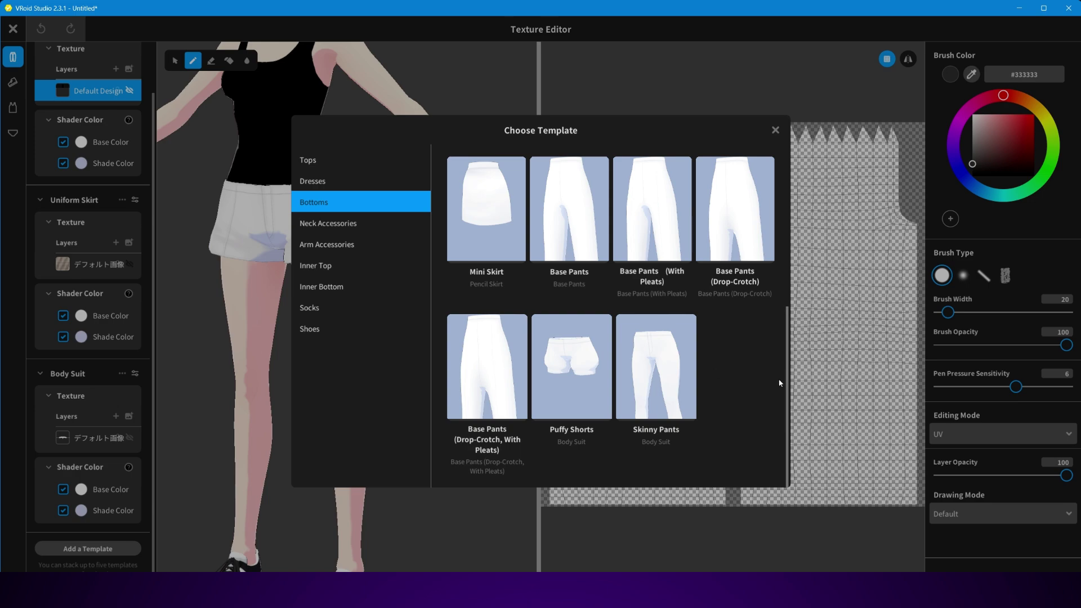
scroll(704, 383, up, 6)
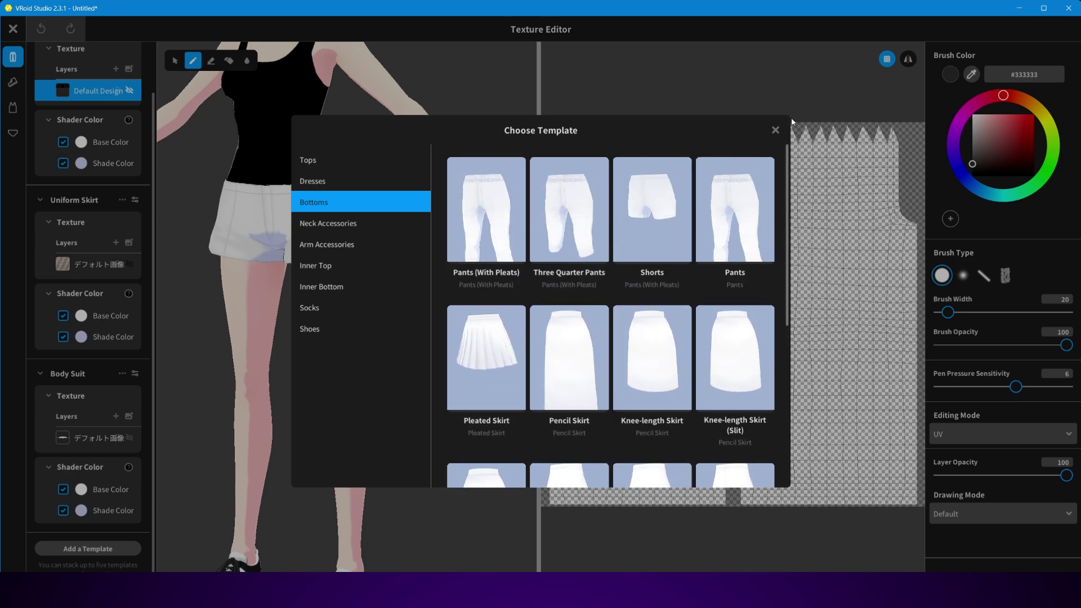
click(504, 237)
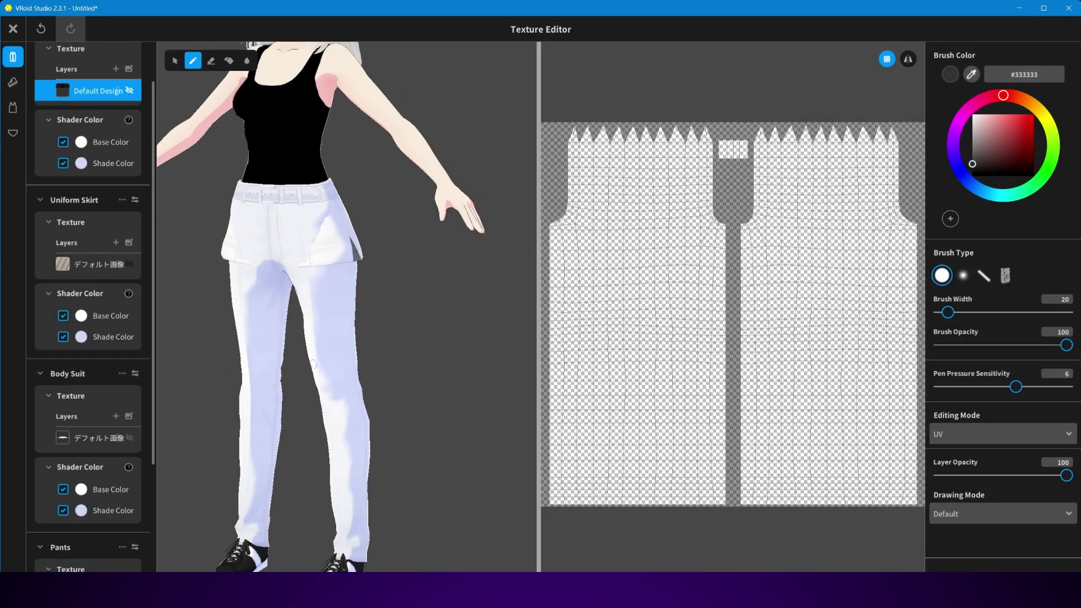
scroll(125, 506, down, 1)
click(122, 519)
click(76, 531)
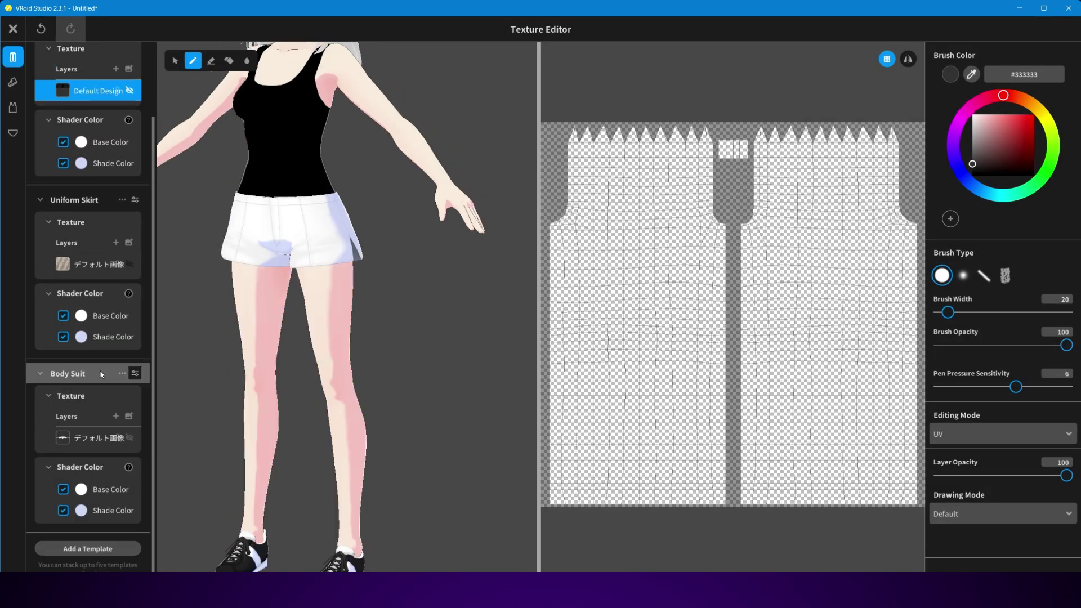
scroll(111, 290, up, 2)
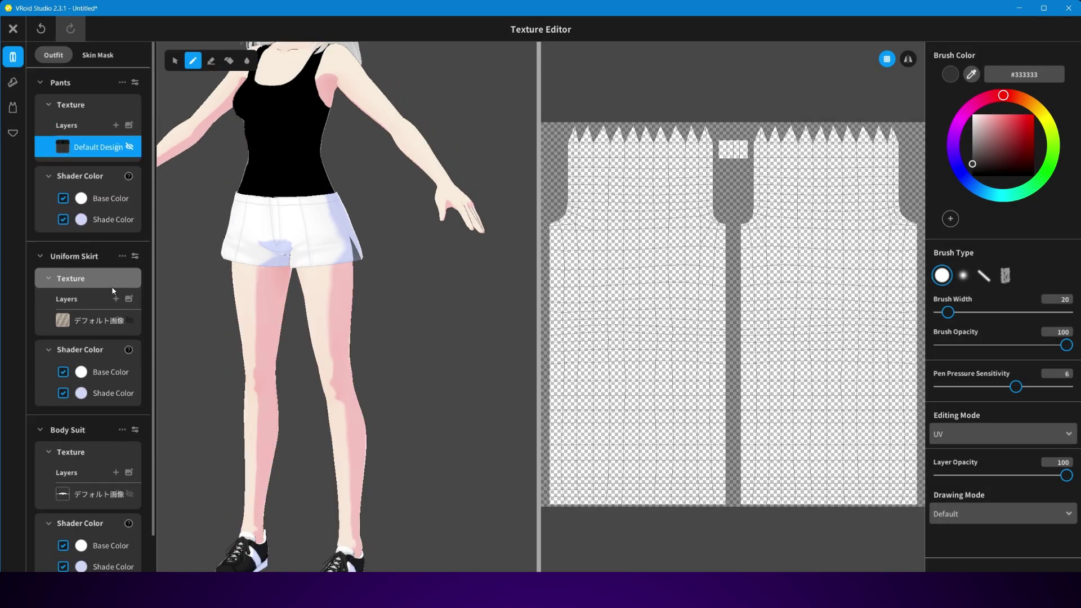
scroll(100, 372, down, 2)
Add the plain Pants template and import the grey pants texture into its layer.
click(88, 548)
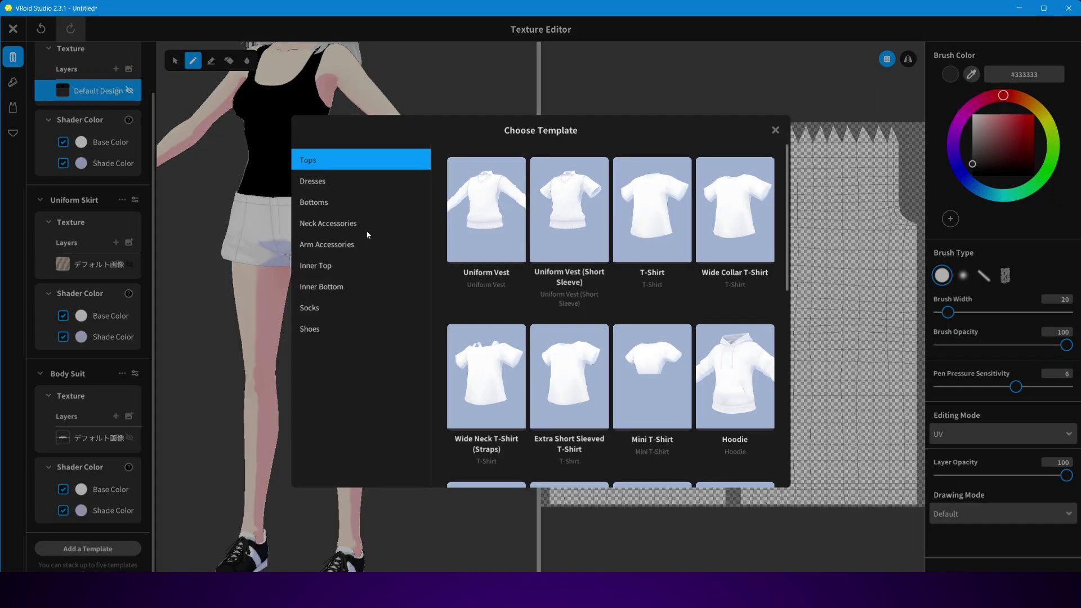
click(333, 201)
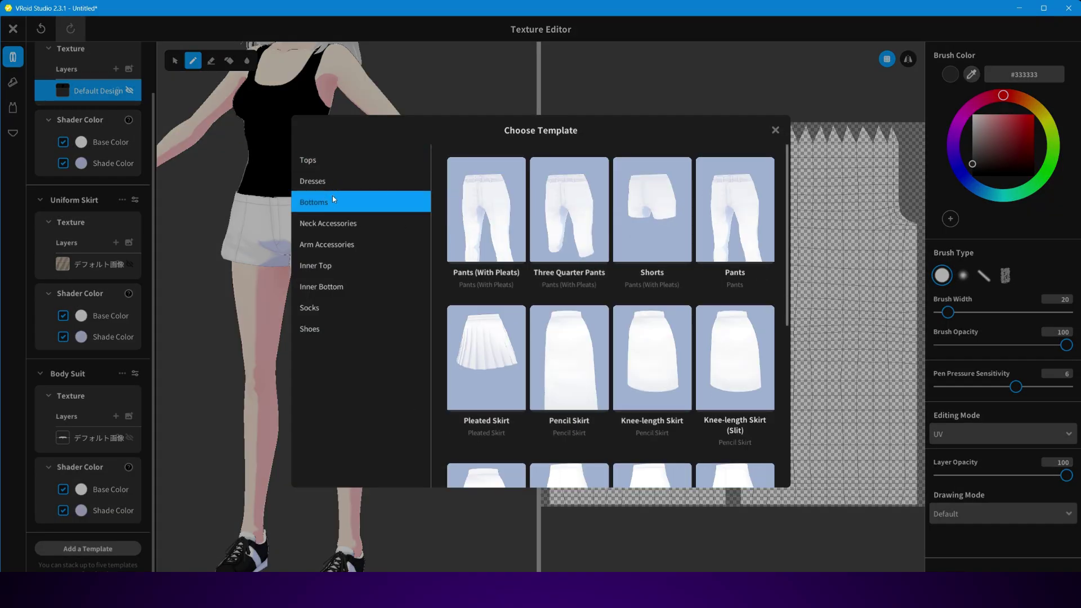
click(727, 235)
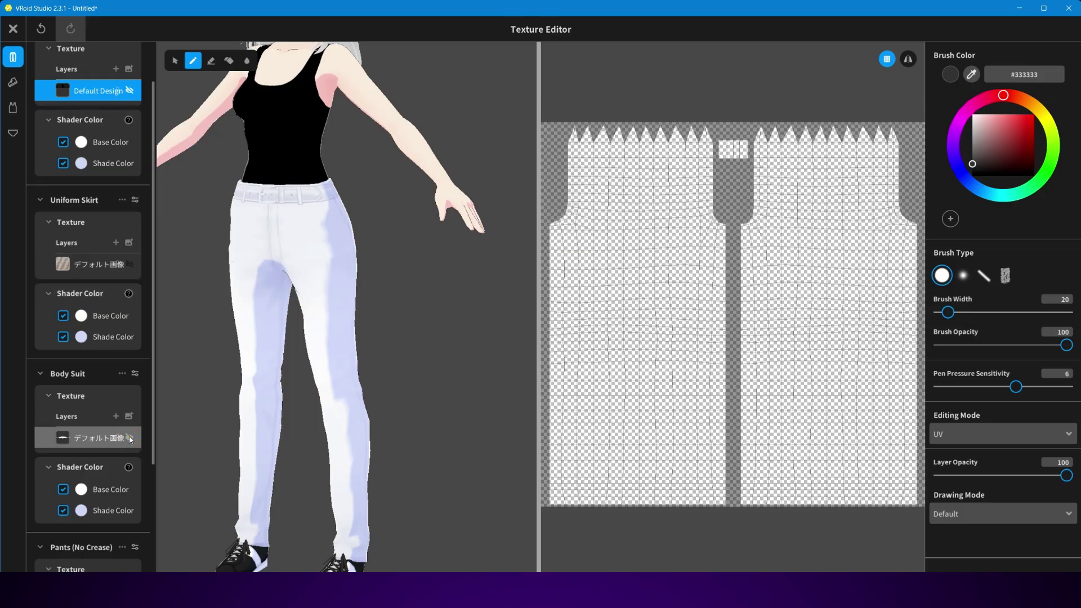
scroll(131, 440, down, 3)
click(112, 438)
right_click(111, 438)
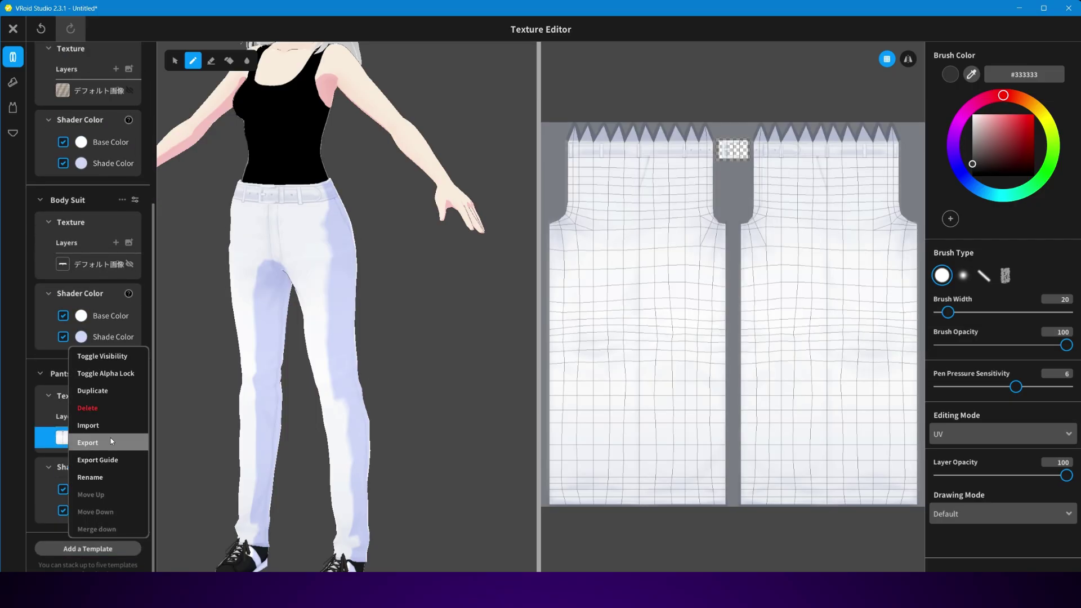
click(107, 425)
double_click(599, 222)
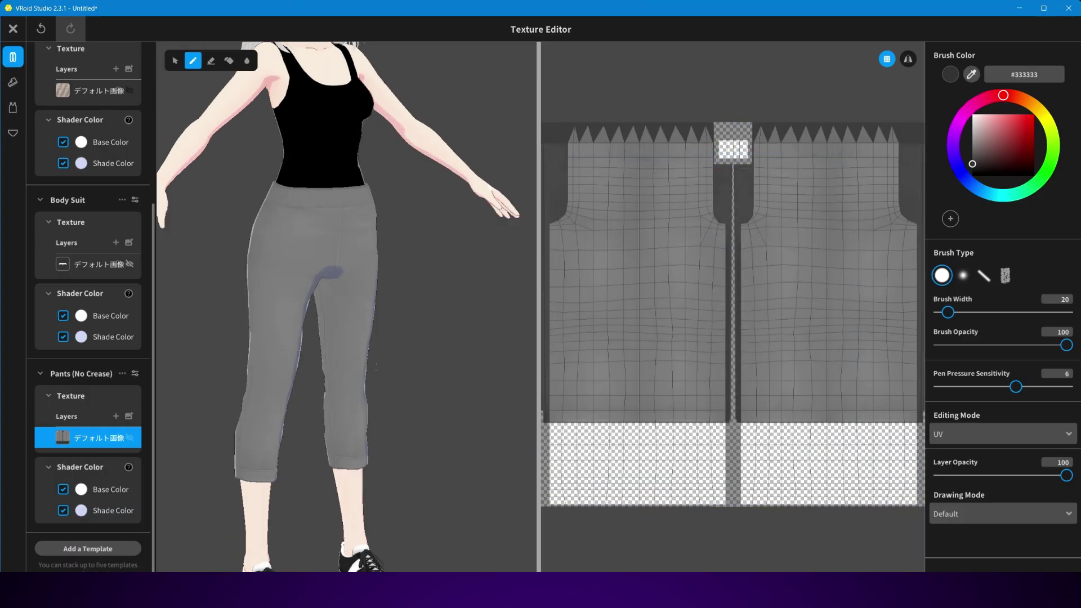
Toggle the Body Suit layer and make the Uniform Skirt visible over the pants.
click(129, 263)
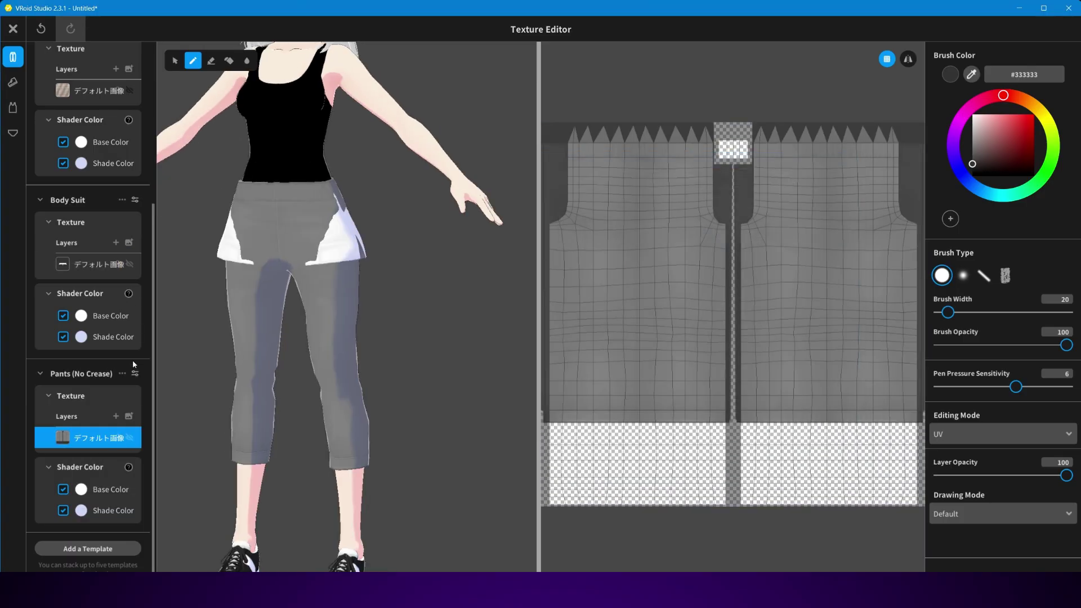
scroll(135, 281, up, 3)
click(129, 196)
scroll(137, 190, up, 3)
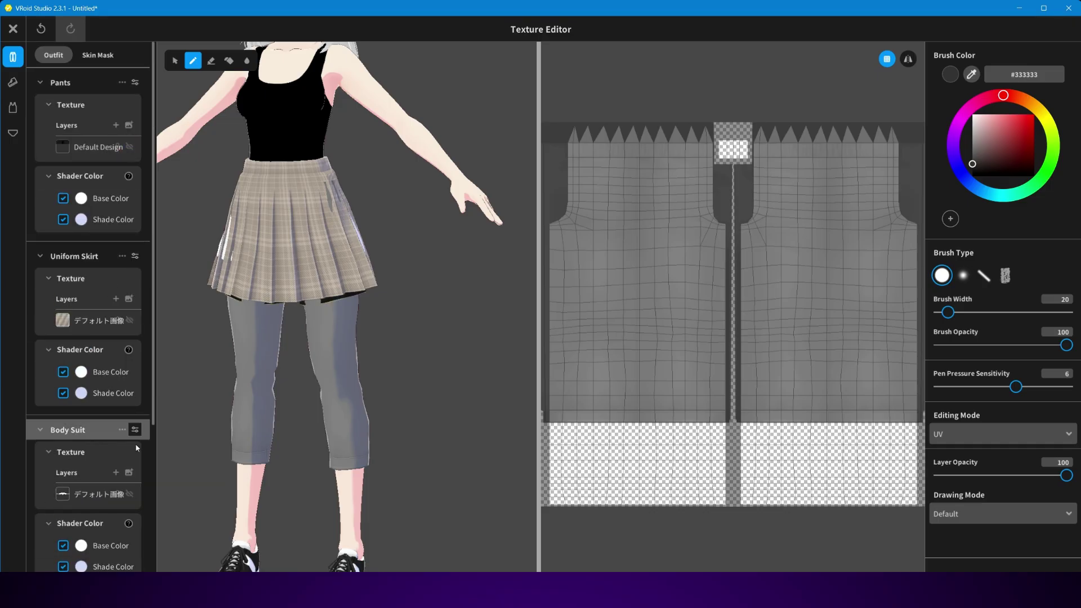
scroll(135, 443, down, 5)
Close the texture editor and bring up the custom Tops items.
click(13, 32)
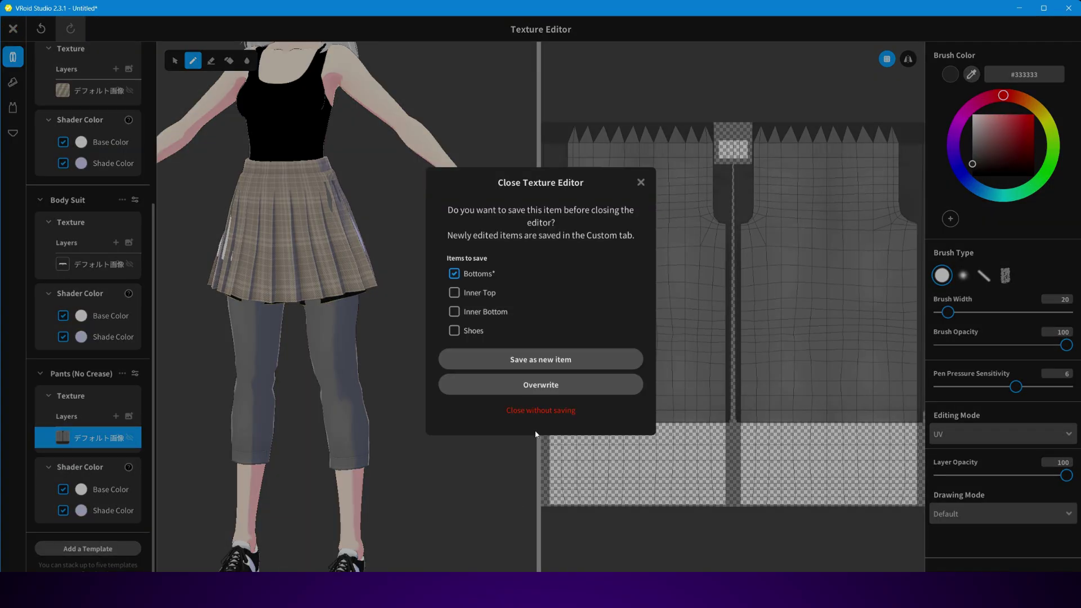
click(510, 410)
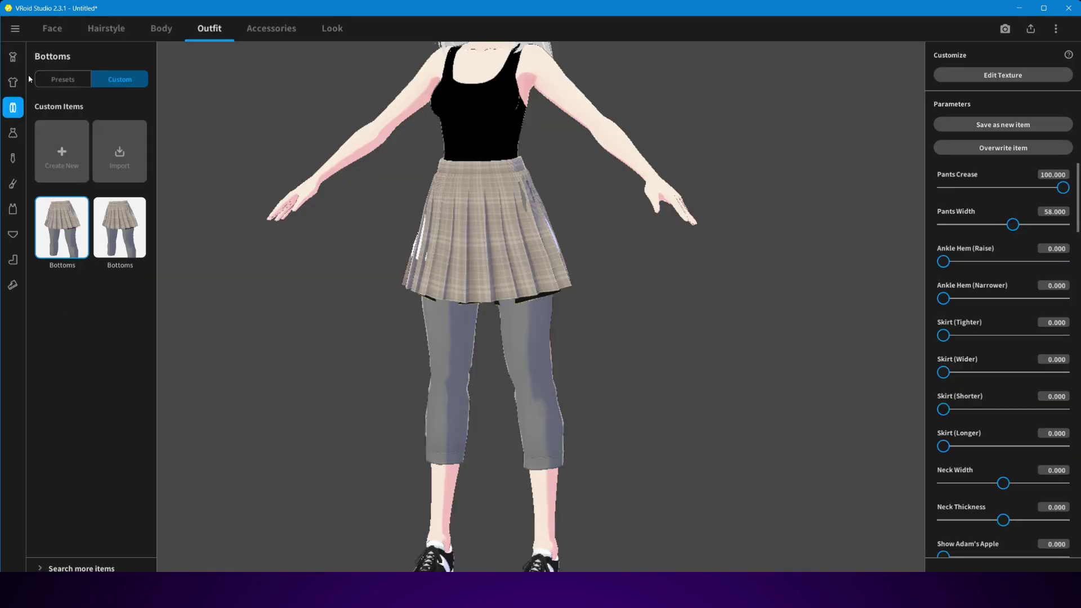
click(13, 82)
click(119, 80)
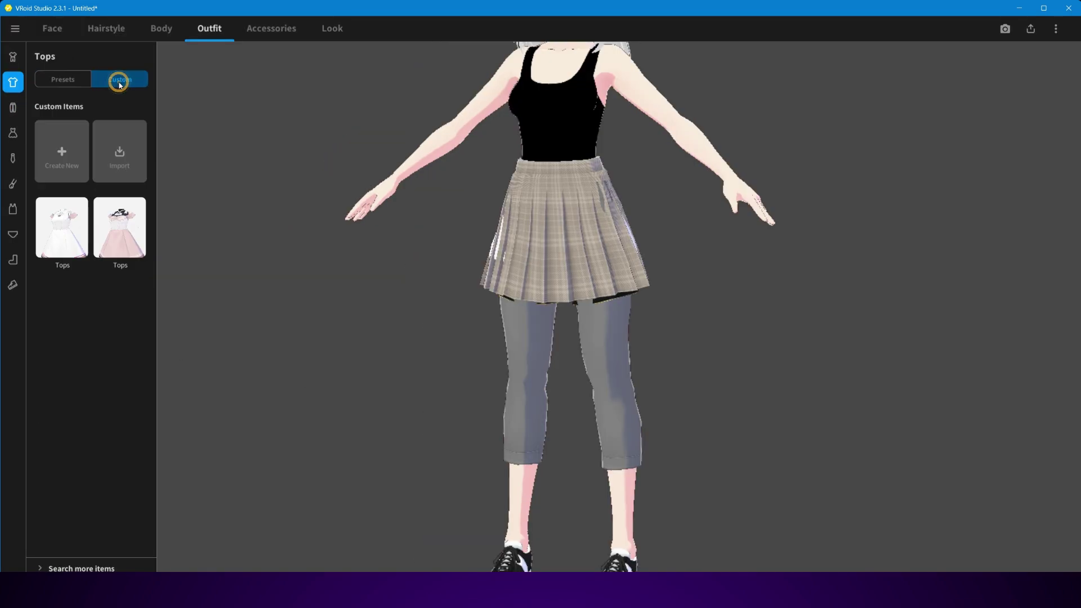
Put the pink frilled dress top on the avatar and frame it from the front.
click(62, 241)
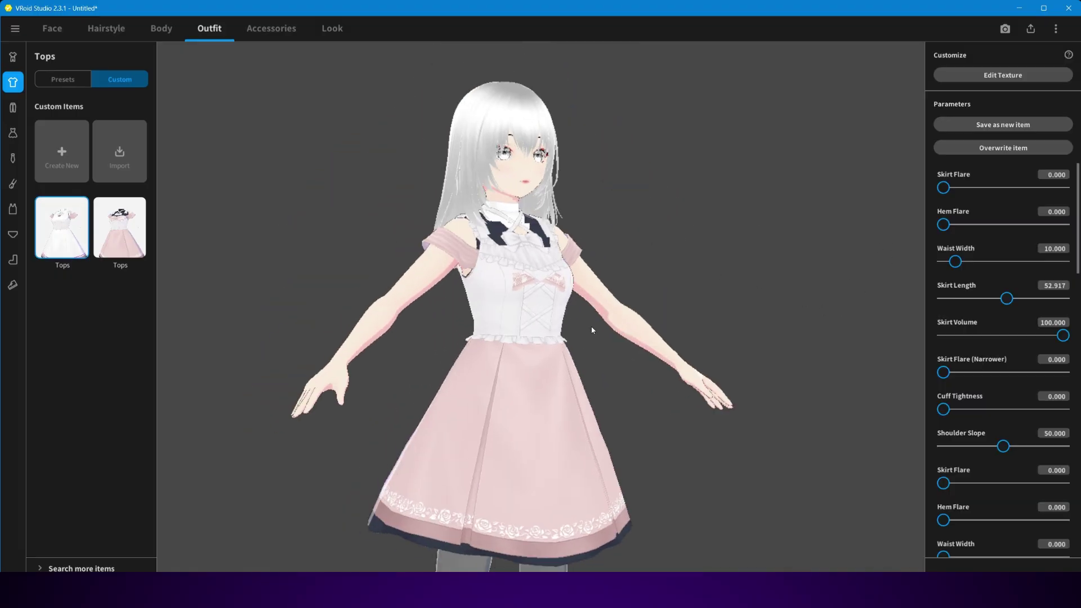
right_drag(592, 331, 543, 332)
scroll(654, 248, up, 2)
middle_drag(655, 248, 608, 199)
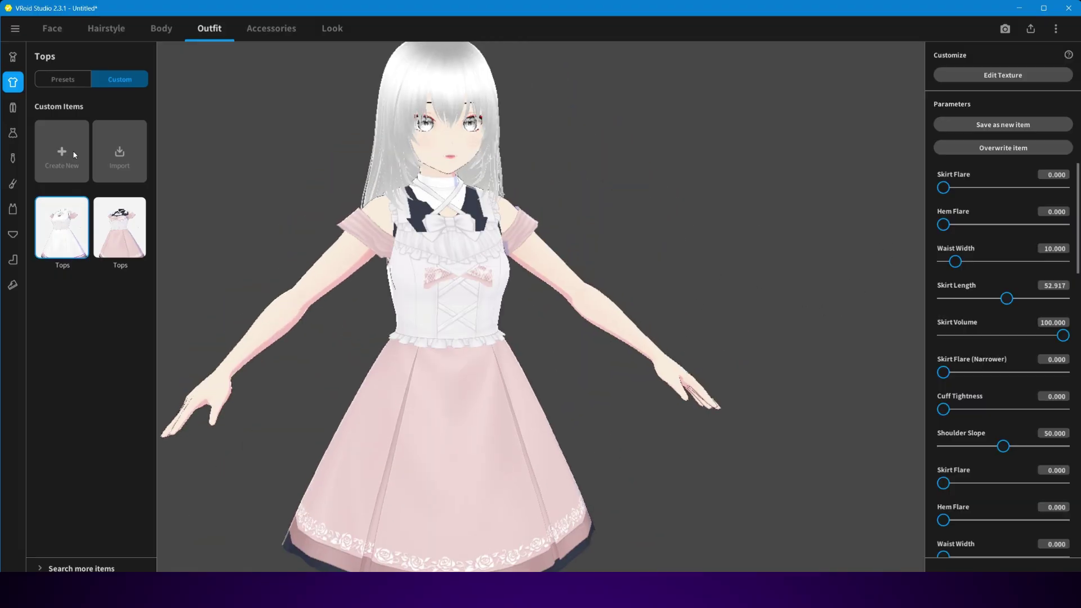
Move through the Dresses and Neck Accessories categories to the Arm Accessories presets.
click(13, 133)
click(12, 157)
scroll(107, 301, down, 4)
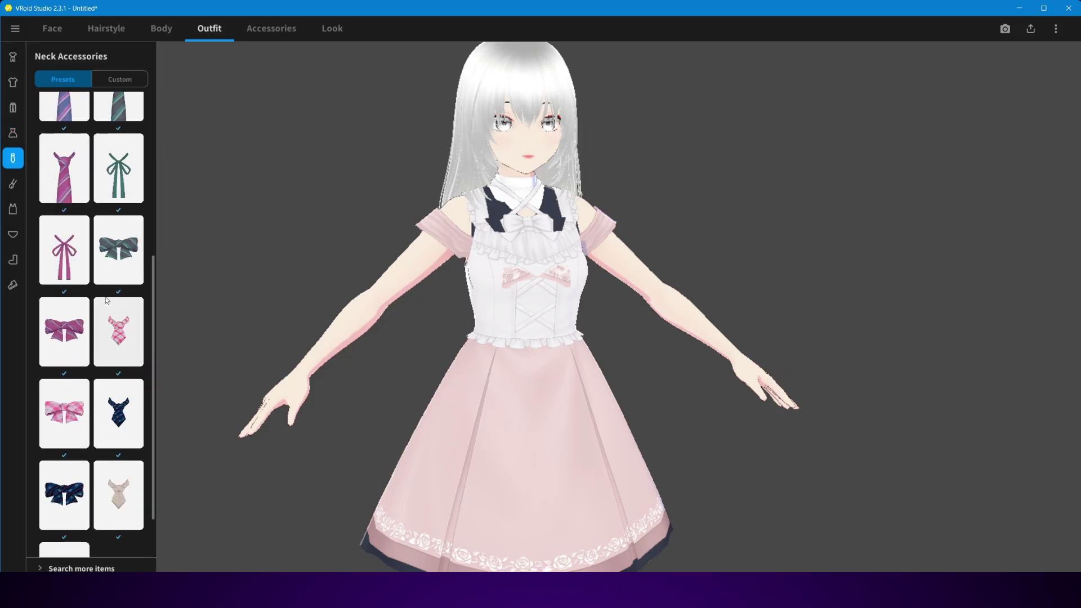
click(13, 184)
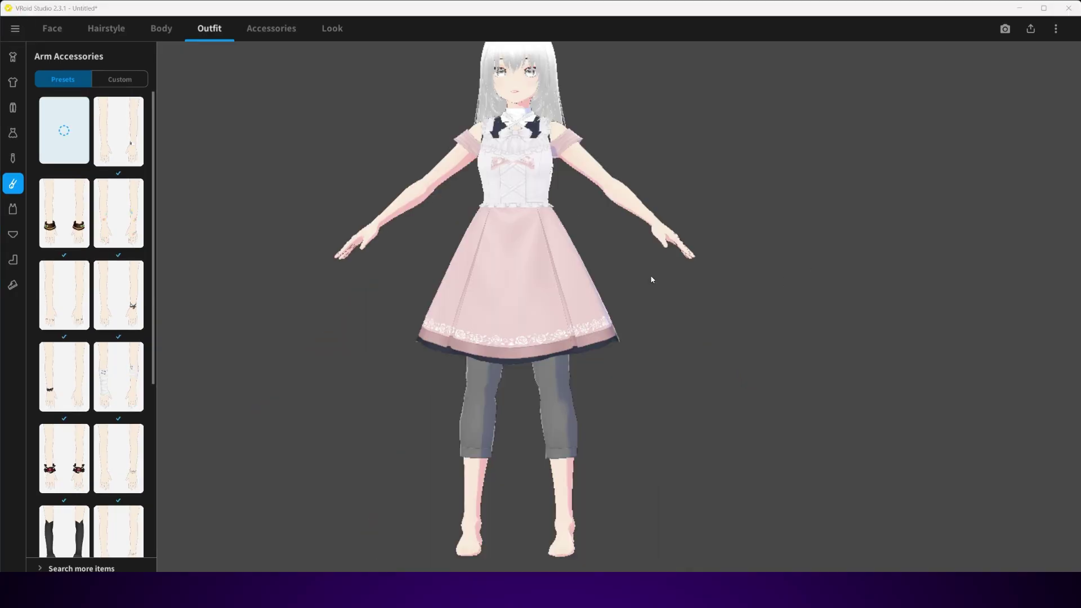
Add the wristwatch arm accessory and frame the view on the wrist.
scroll(652, 279, up, 5)
middle_drag(606, 227, 514, 425)
click(119, 132)
scroll(601, 276, up, 3)
right_drag(601, 276, 505, 327)
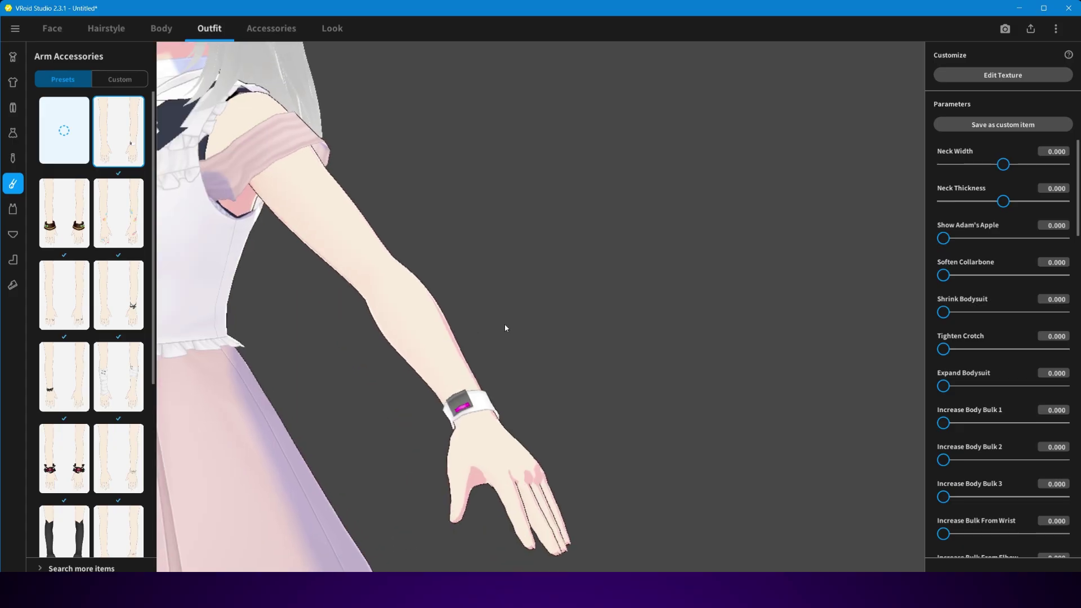
Run the wristwatch texture export, then exit the texture editor without saving.
click(974, 78)
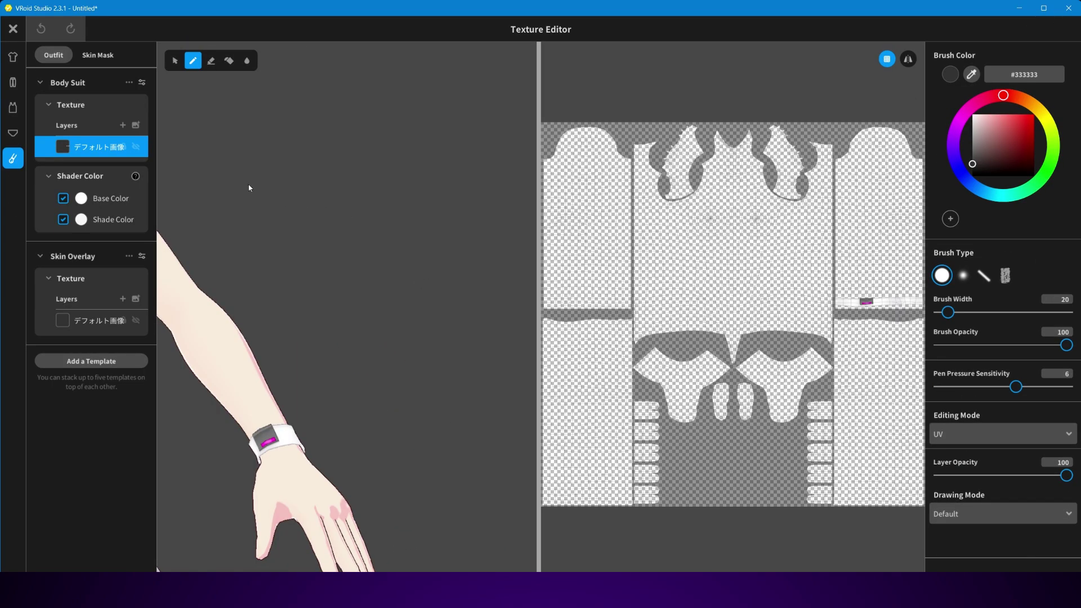
right_click(51, 149)
click(93, 147)
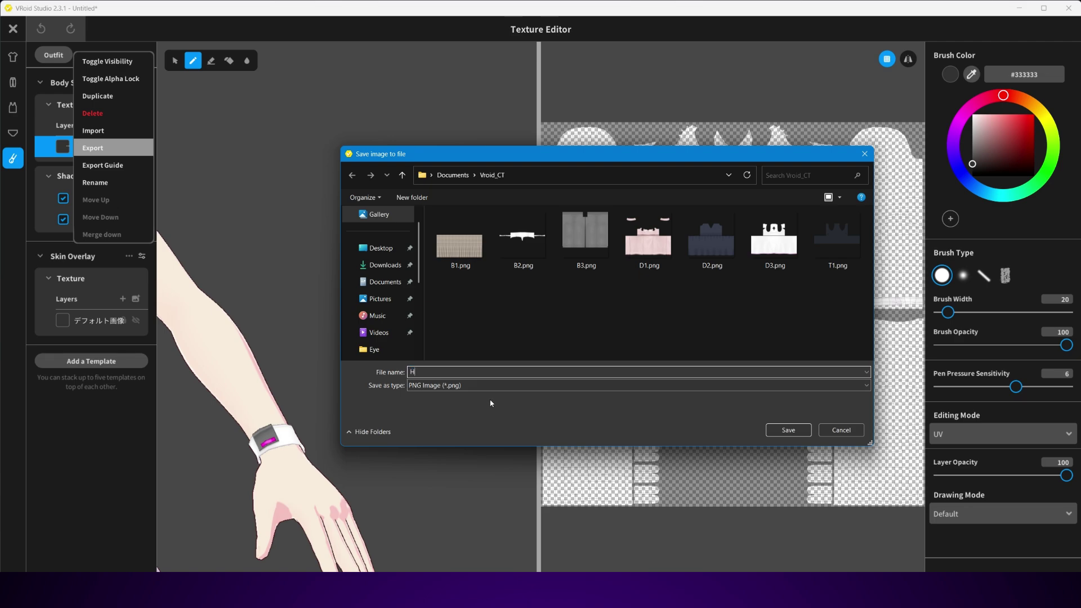
key(Return)
click(10, 34)
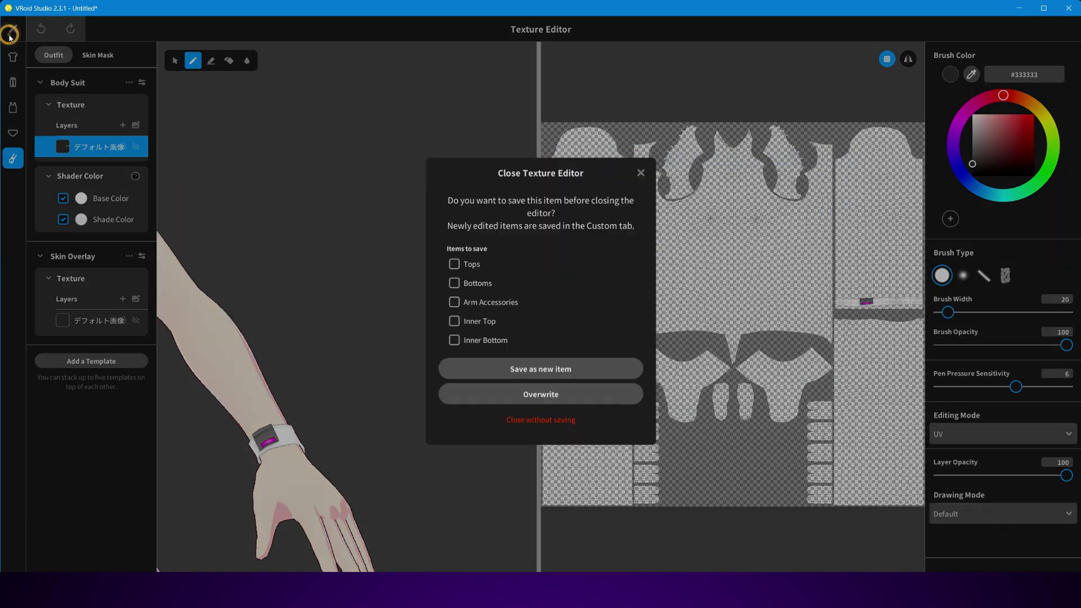
click(527, 420)
Put the black gloves on the avatar and view the glove from the side.
scroll(94, 291, down, 5)
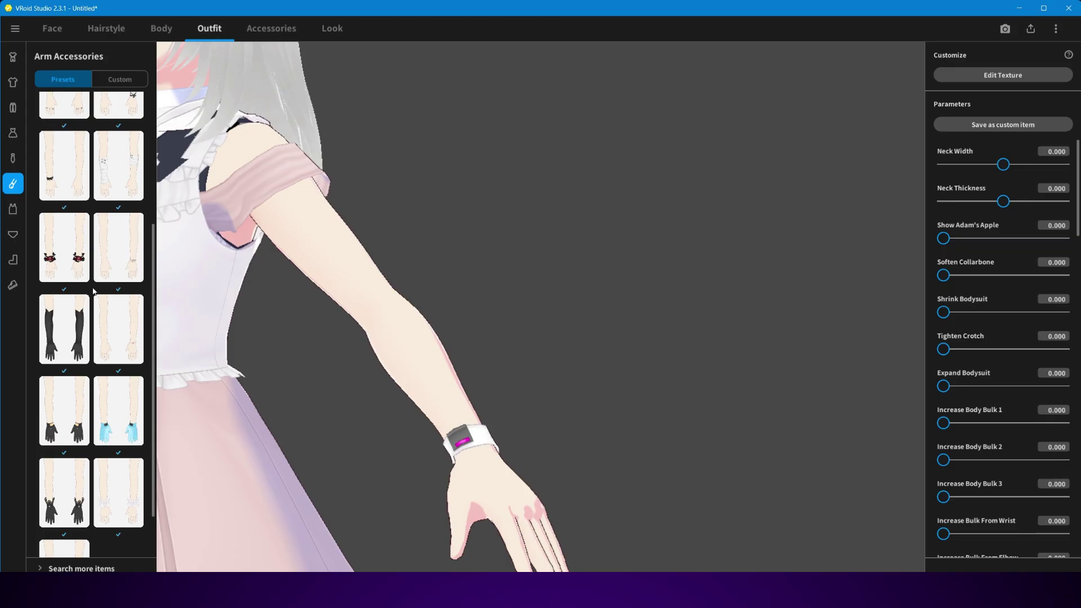
scroll(63, 499, down, 3)
click(64, 502)
right_drag(572, 454, 558, 455)
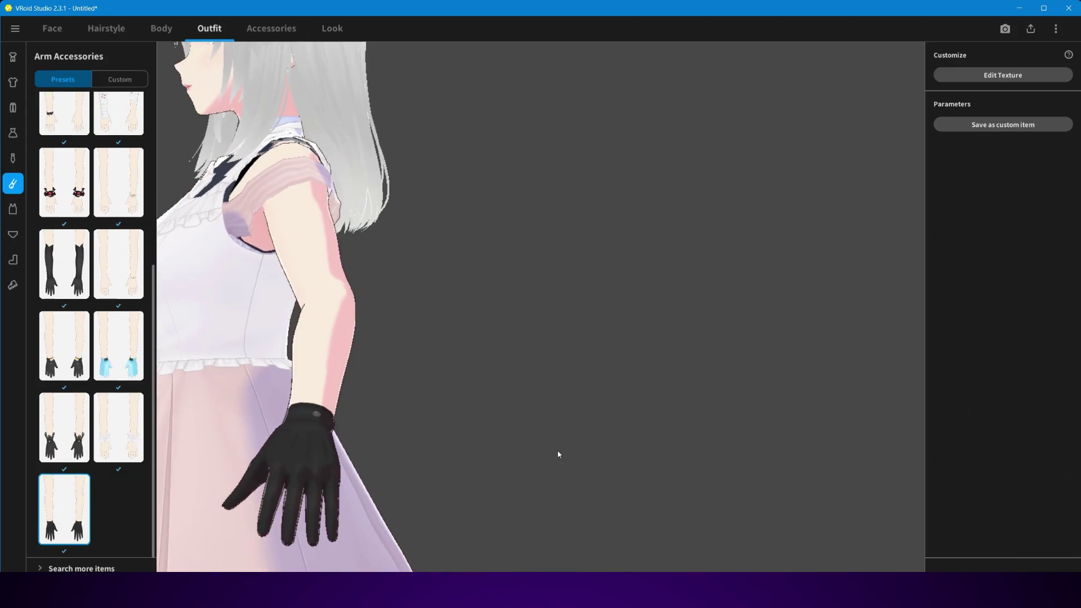
Export the glove texture as H2.png, close the editor unsaved, and pick the frilled wrist cuffs.
click(957, 75)
right_click(63, 146)
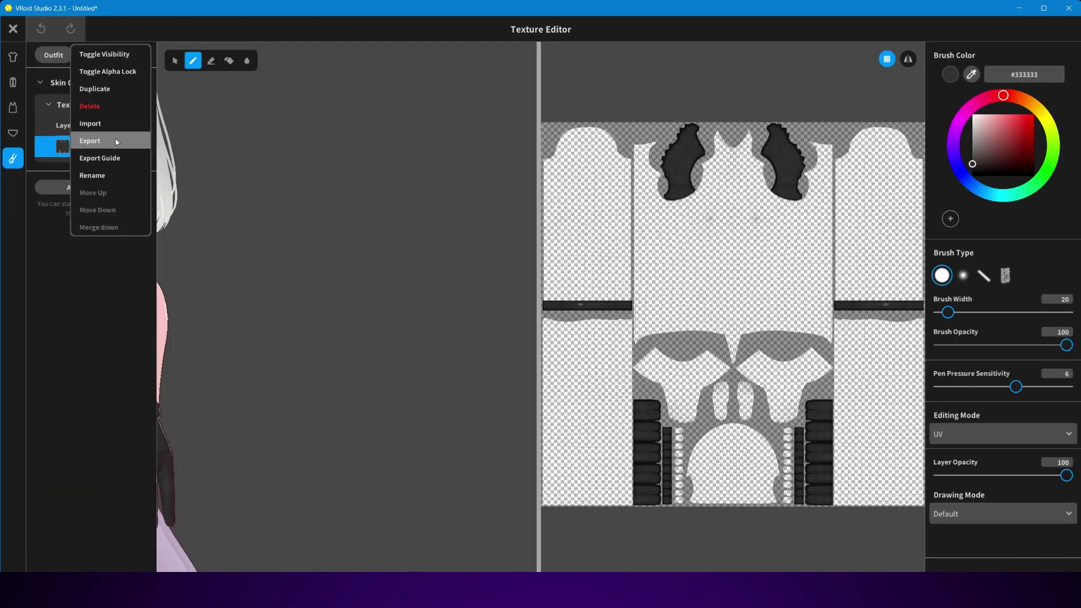
click(116, 140)
text(H2)
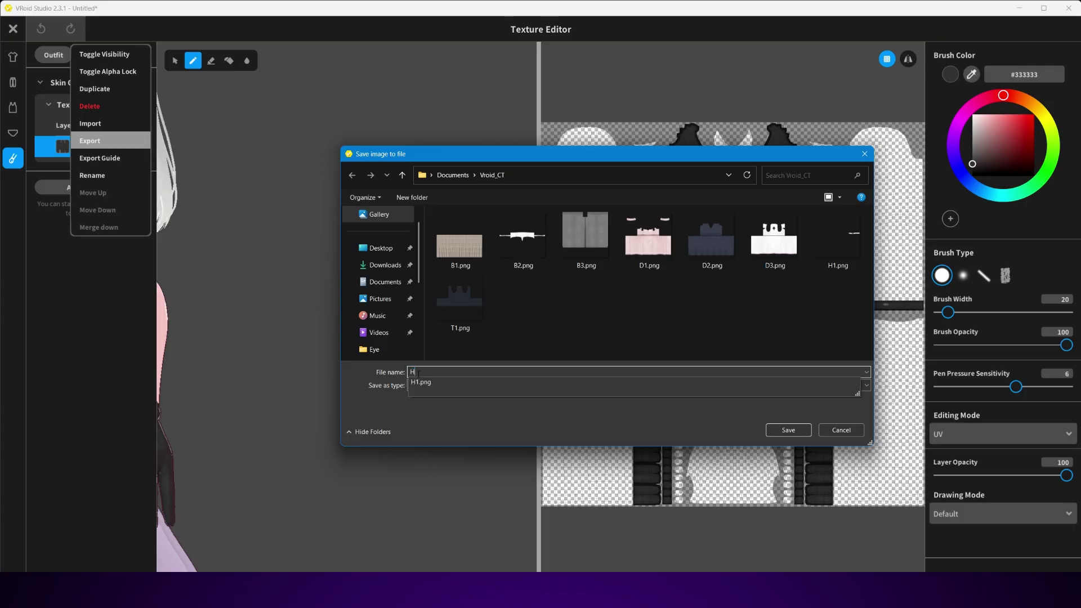
key(Return)
click(17, 34)
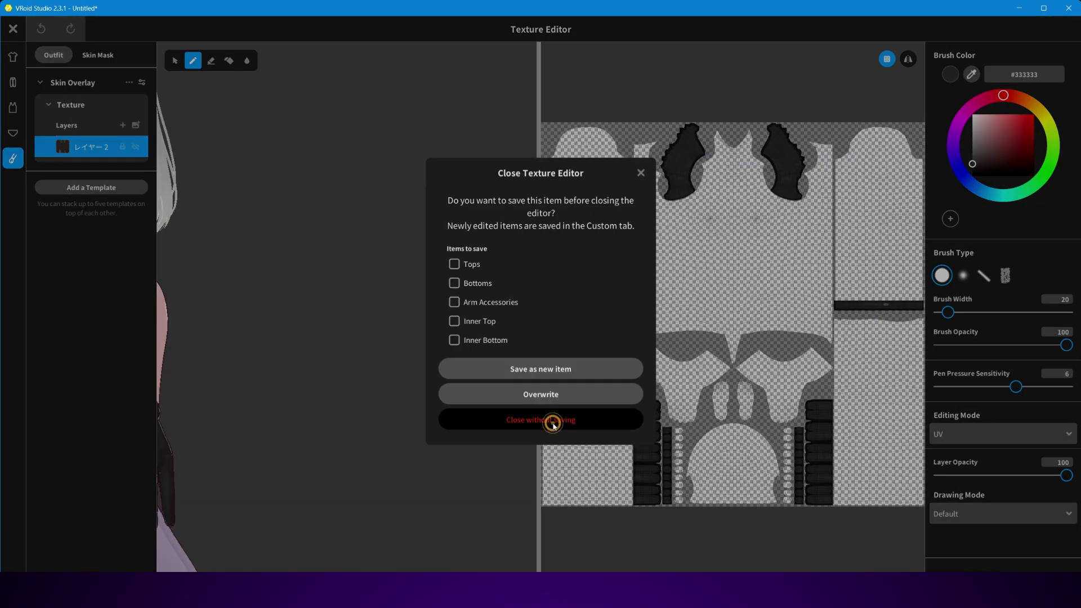
click(553, 421)
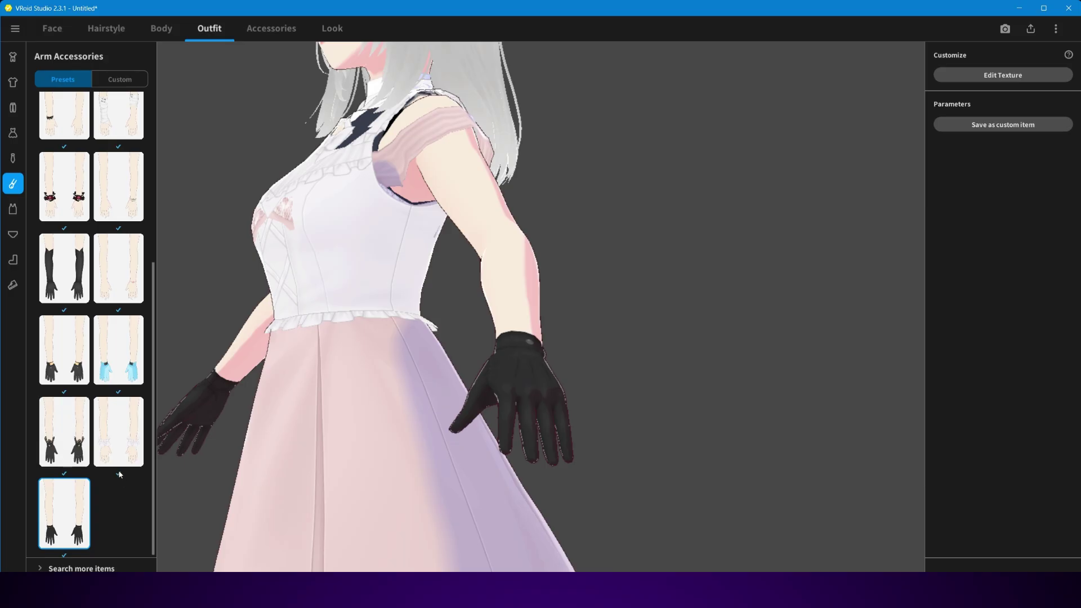
click(117, 445)
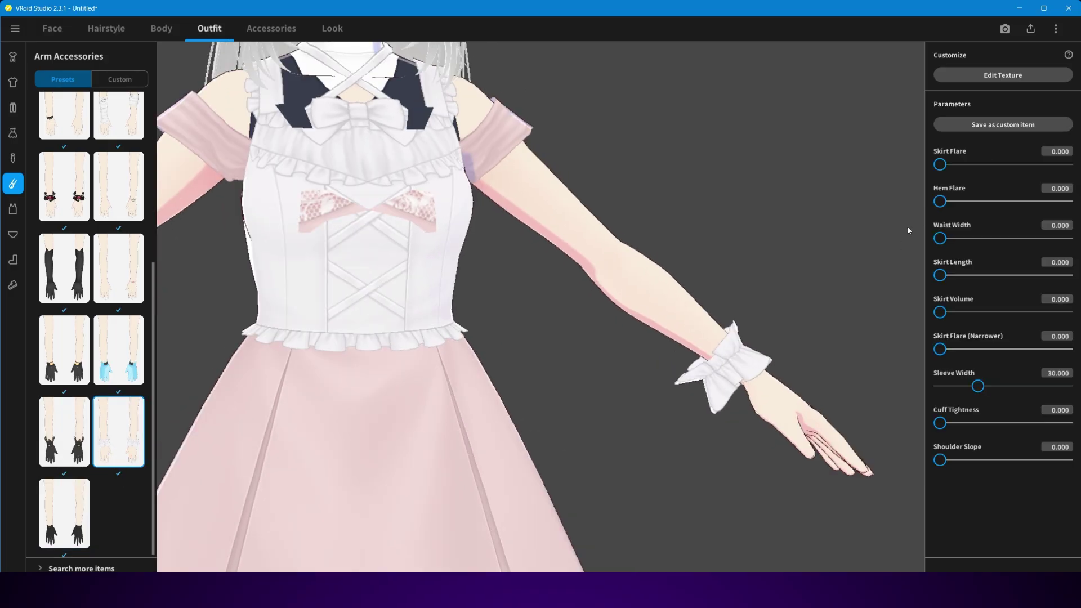
Add a Gloves template layer to the cuff texture and import H2.png into it.
click(1002, 75)
click(92, 257)
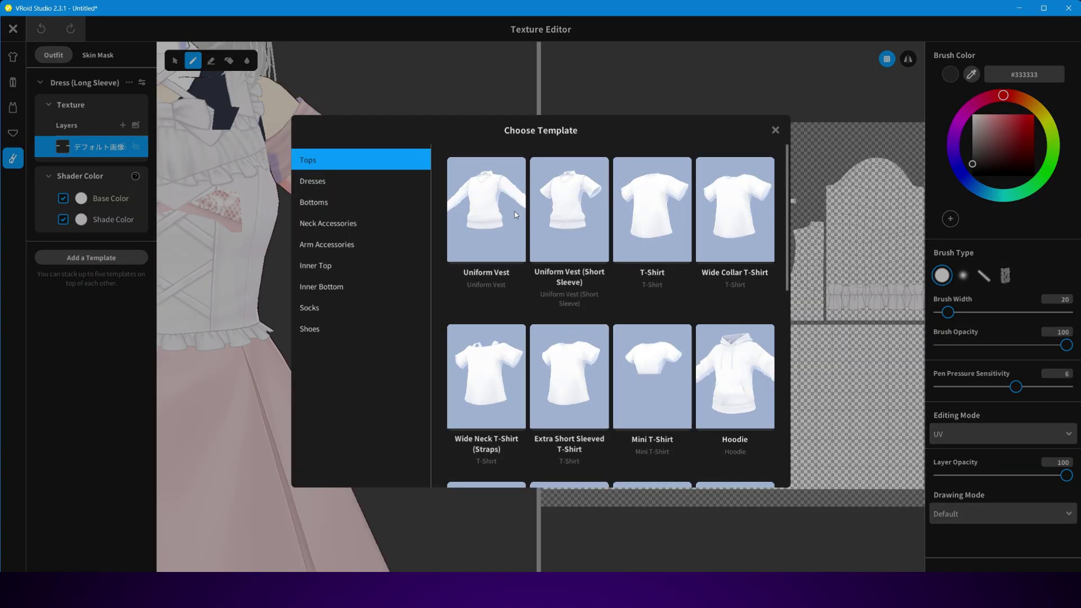
click(340, 250)
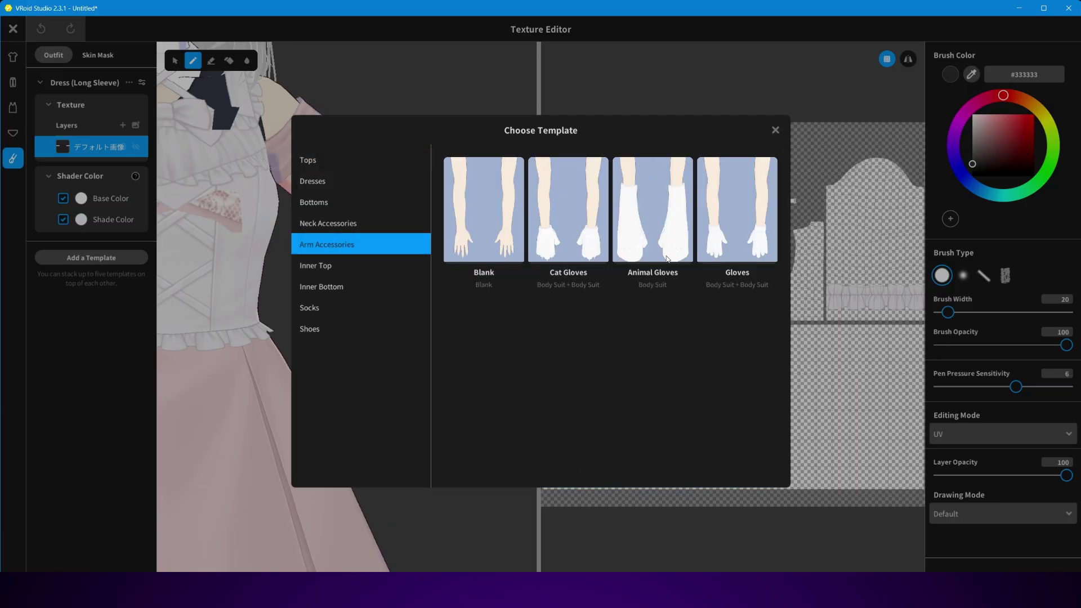
click(726, 243)
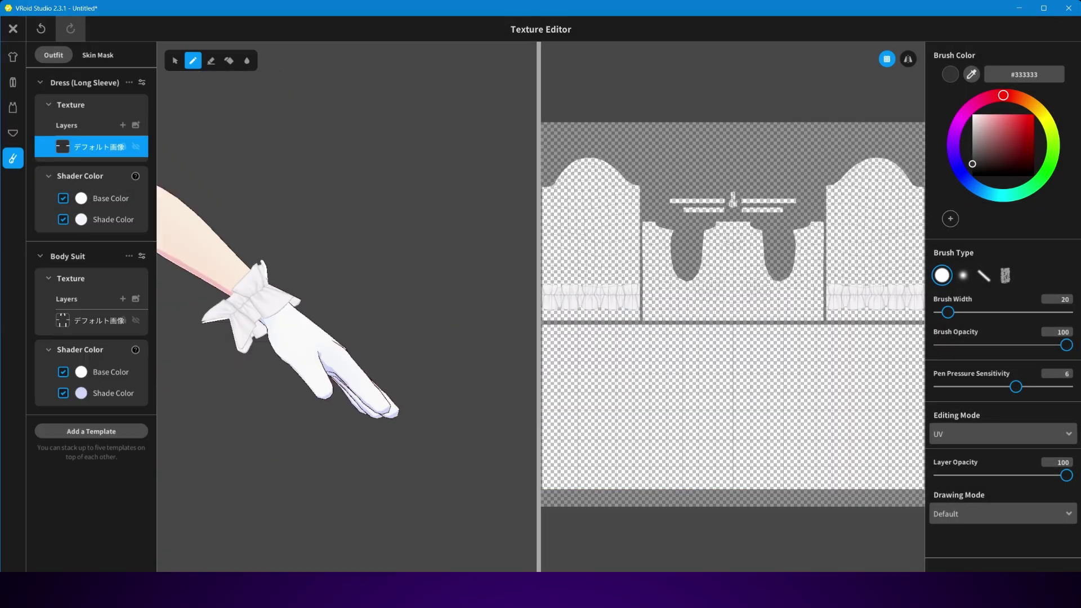
right_click(98, 321)
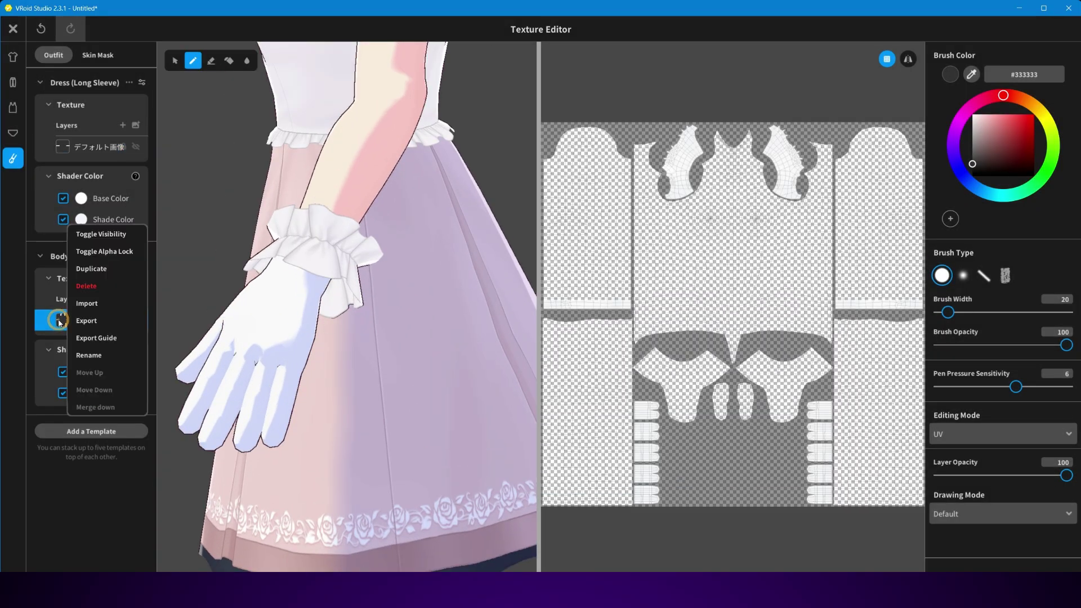
click(87, 303)
double_click(462, 299)
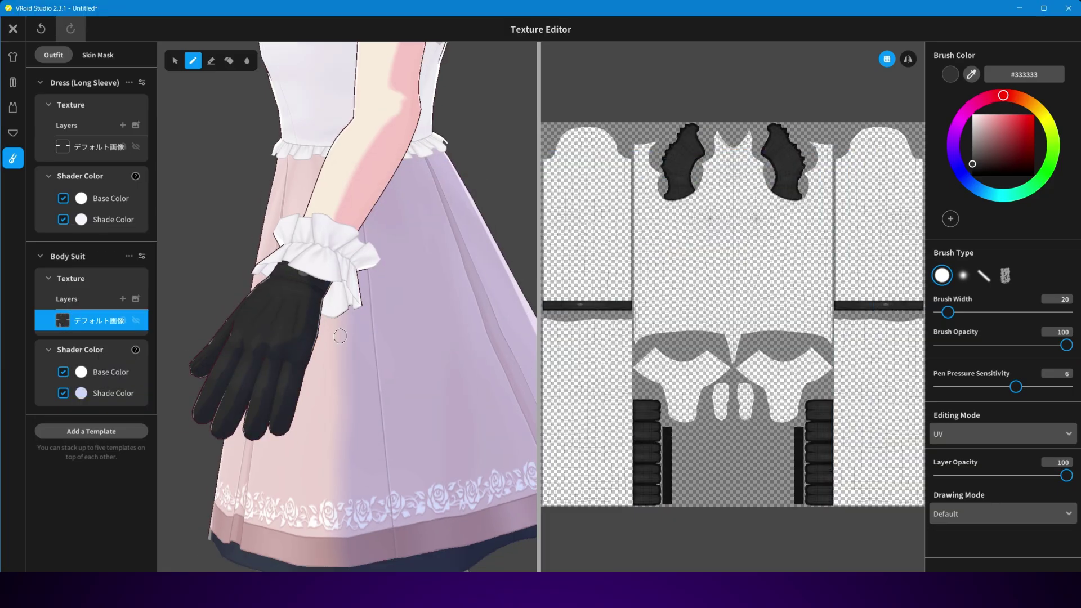
Hide the black glove layer, add a second Gloves template layer, and import H1.png for the watch.
right_drag(301, 332, 356, 351)
scroll(354, 351, down, 5)
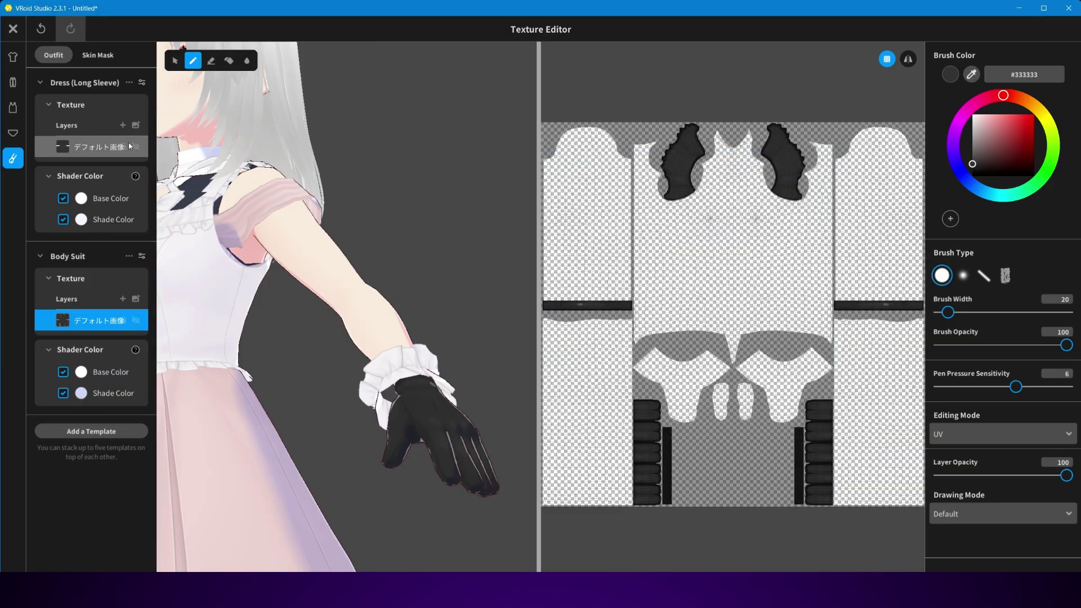
click(129, 147)
click(136, 321)
click(91, 432)
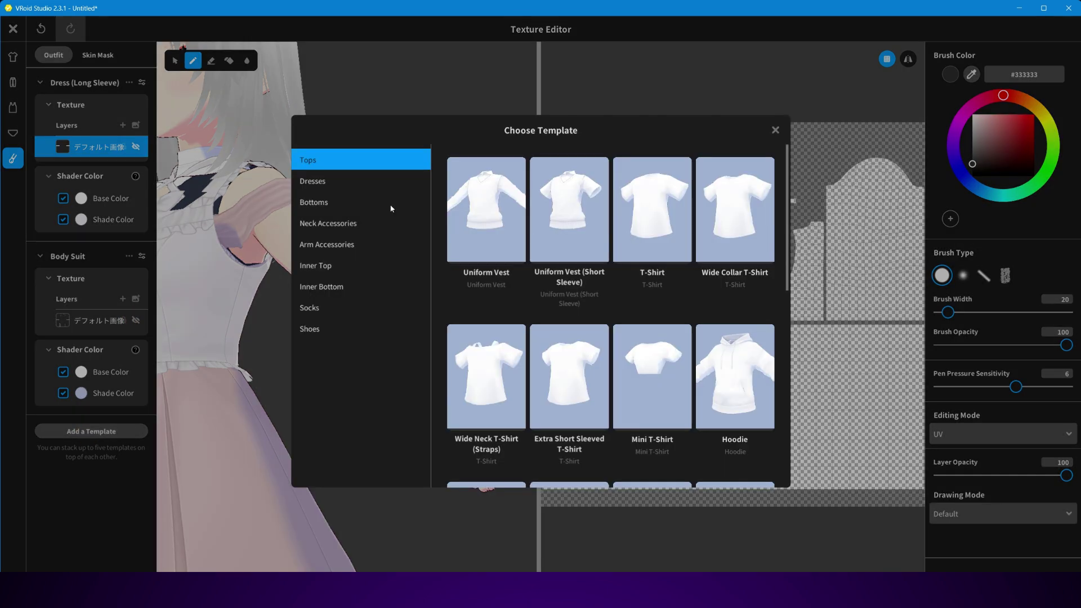
click(354, 247)
click(486, 209)
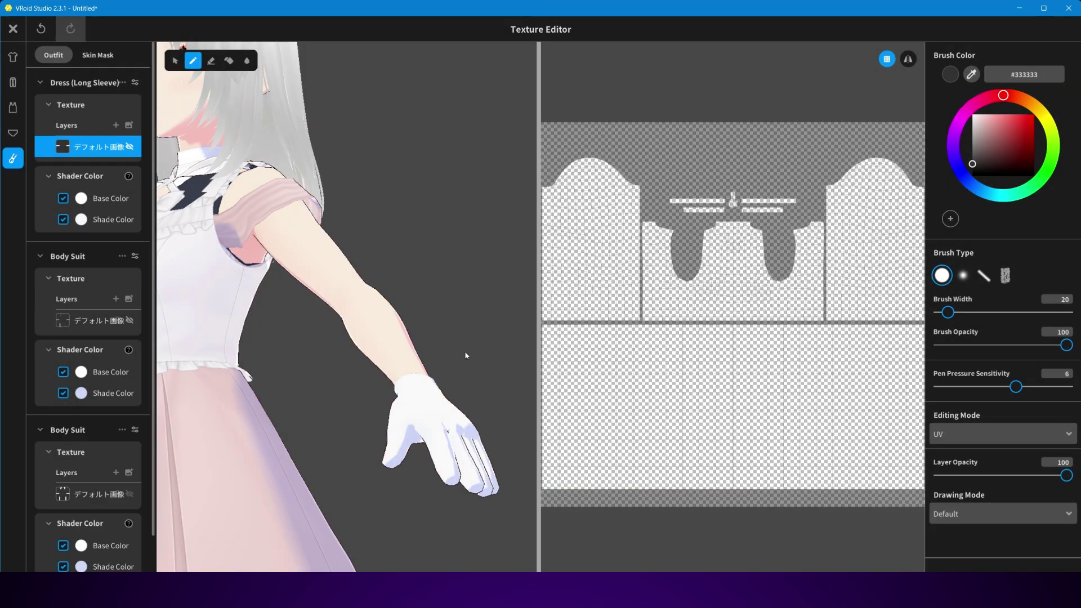
click(65, 495)
right_click(65, 496)
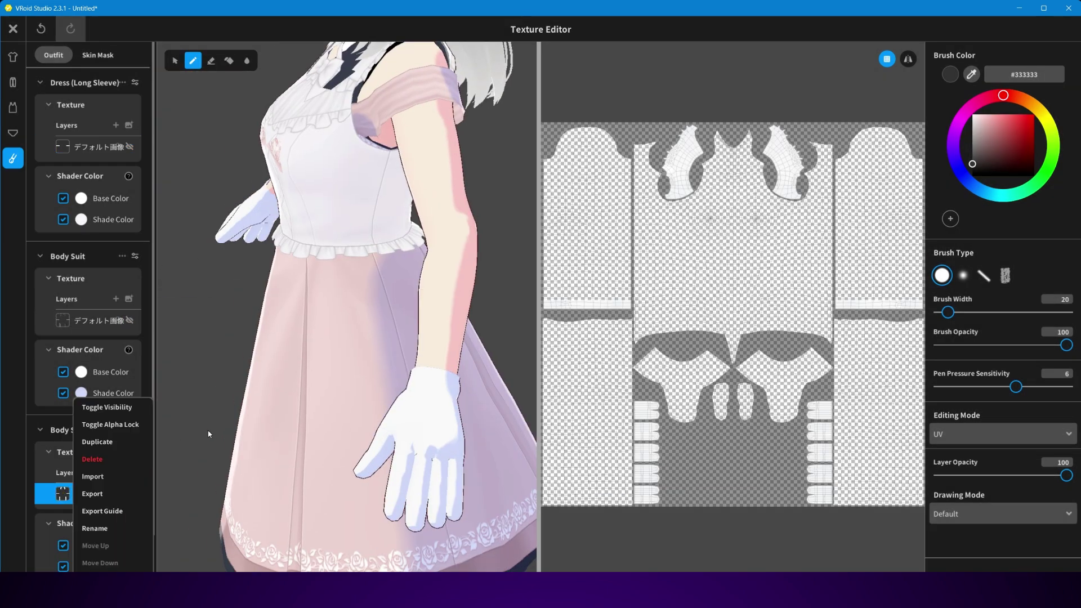
click(102, 476)
double_click(816, 251)
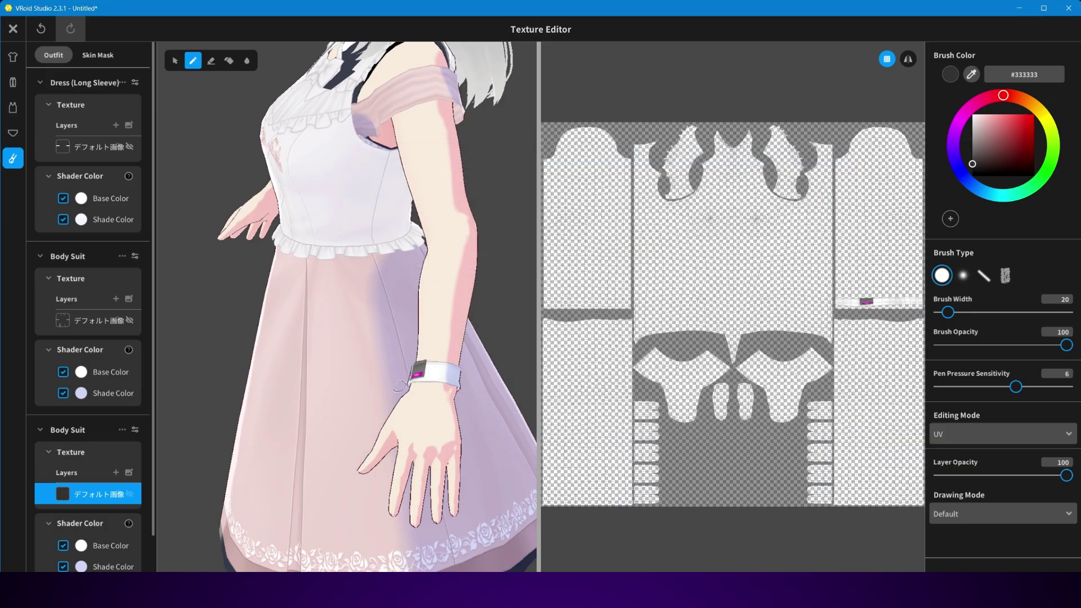
Re-show the glove and dress layers, then save the stacked arm accessory as a new item.
right_drag(281, 360, 401, 367)
scroll(80, 460, down, 3)
scroll(79, 492, up, 3)
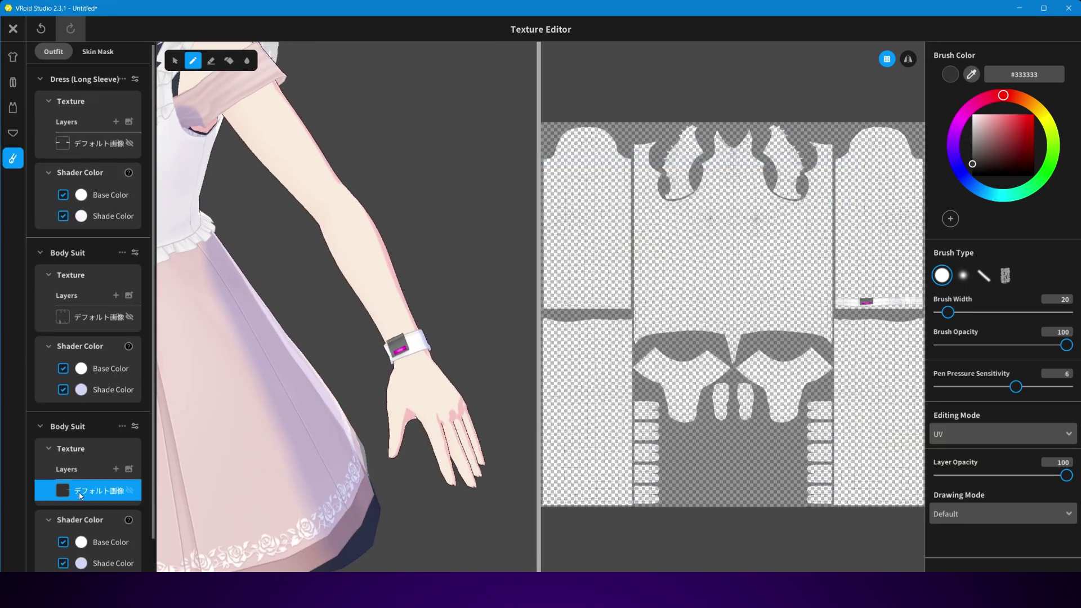
click(130, 321)
click(130, 146)
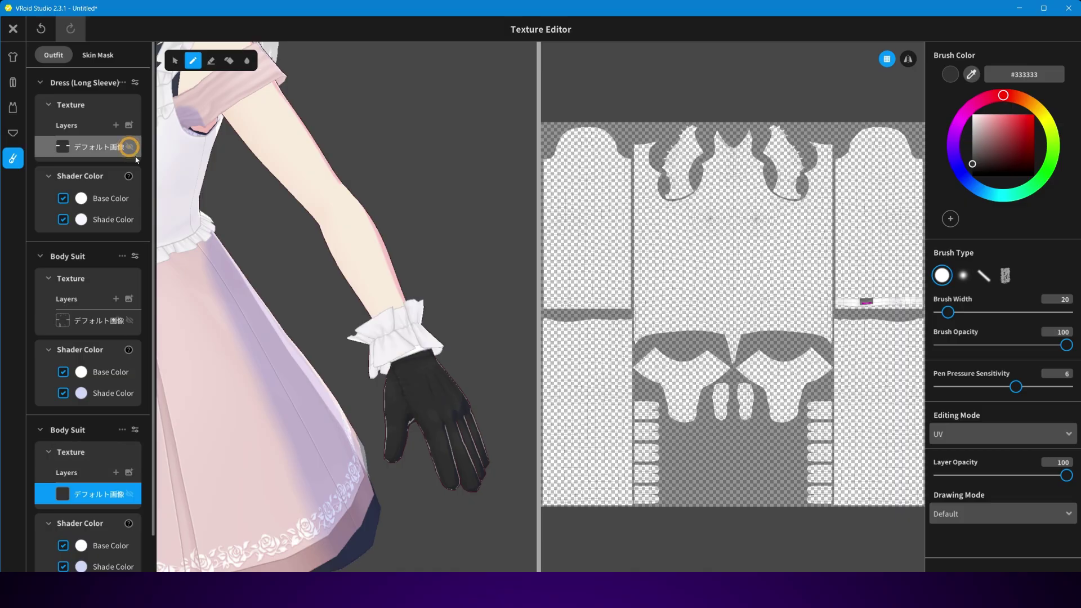
right_drag(281, 505, 434, 473)
scroll(366, 469, down, 5)
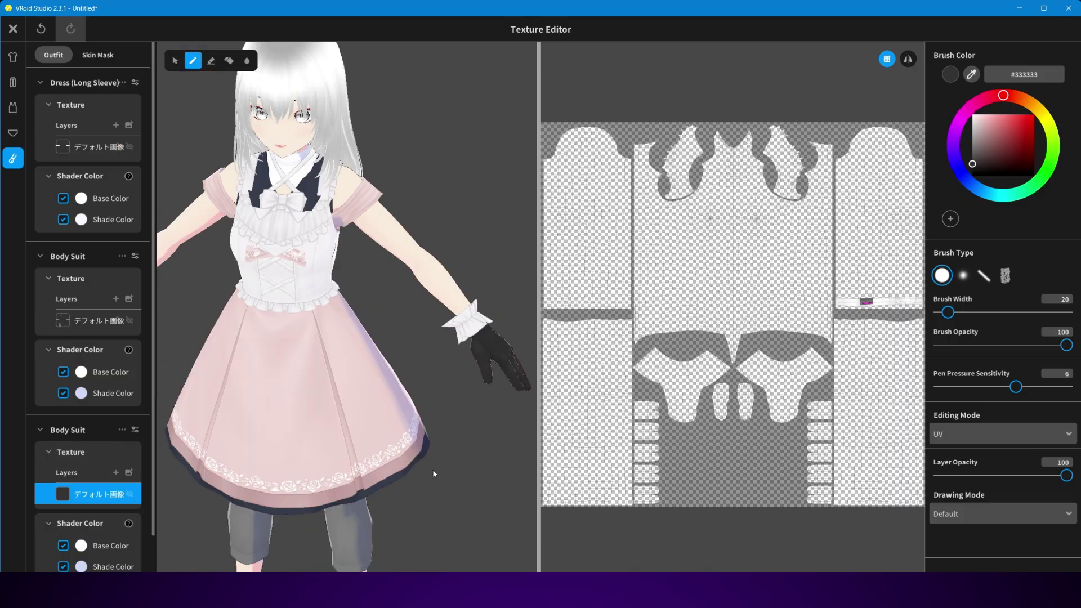
middle_drag(434, 473, 451, 394)
scroll(423, 466, down, 1)
middle_drag(424, 466, 429, 400)
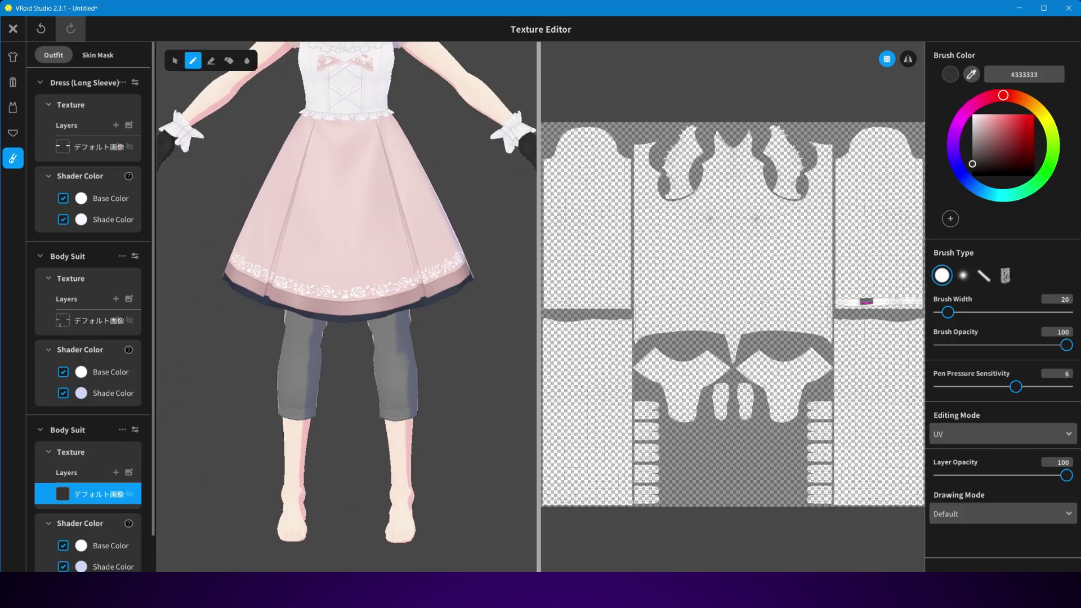
click(21, 35)
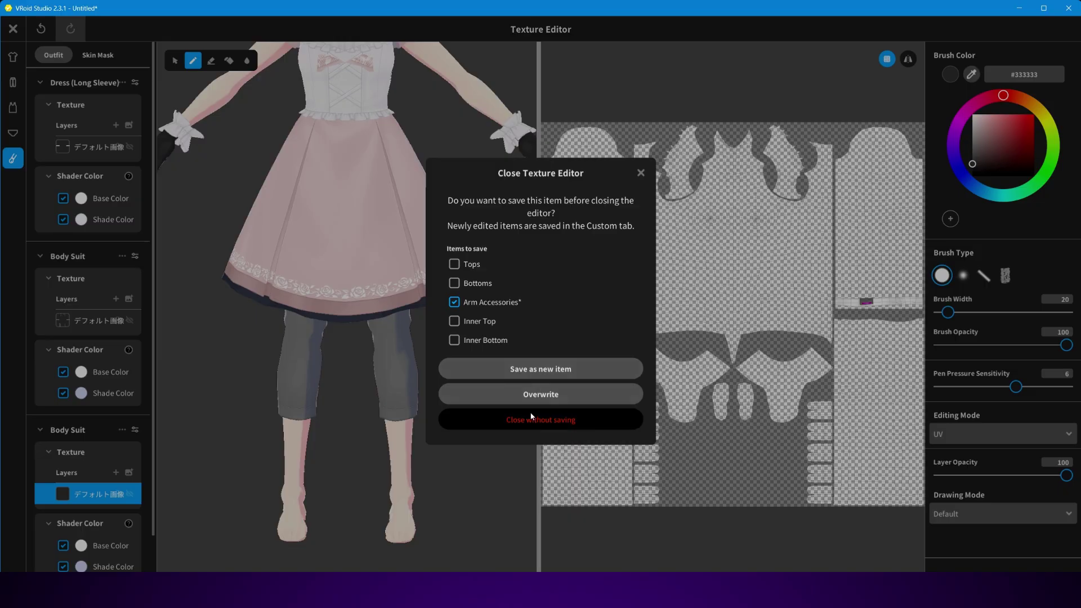
click(623, 365)
Put the white ankle shoes preset on the avatar.
click(13, 260)
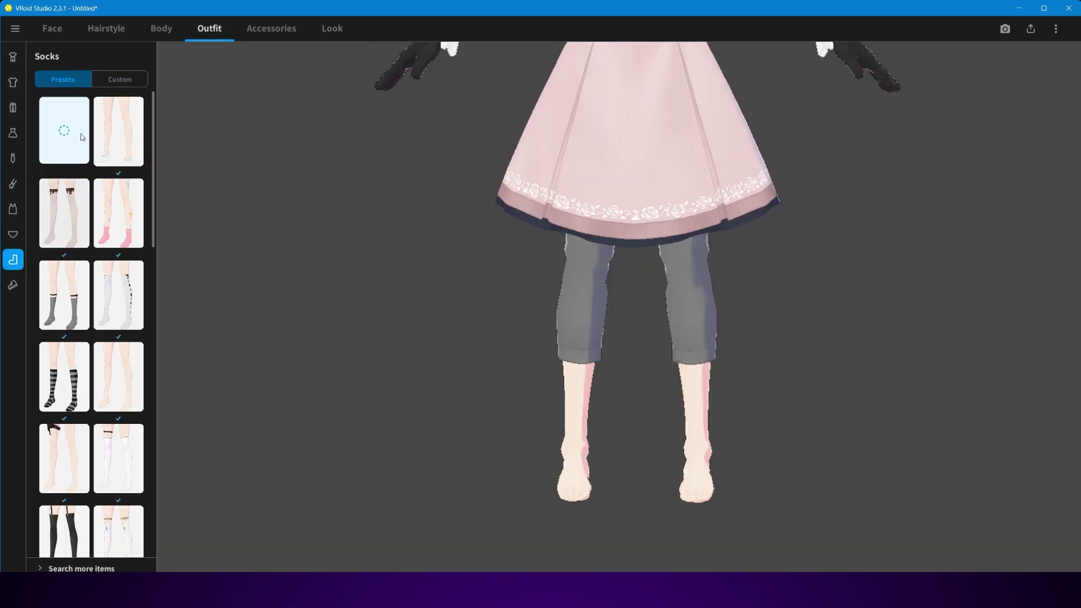
click(13, 285)
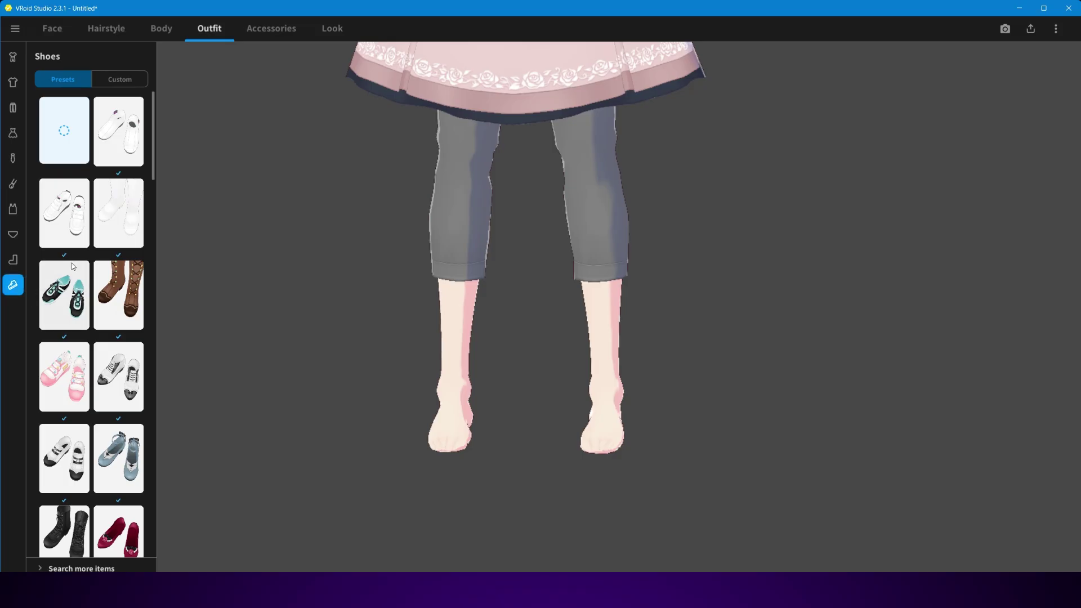
click(127, 136)
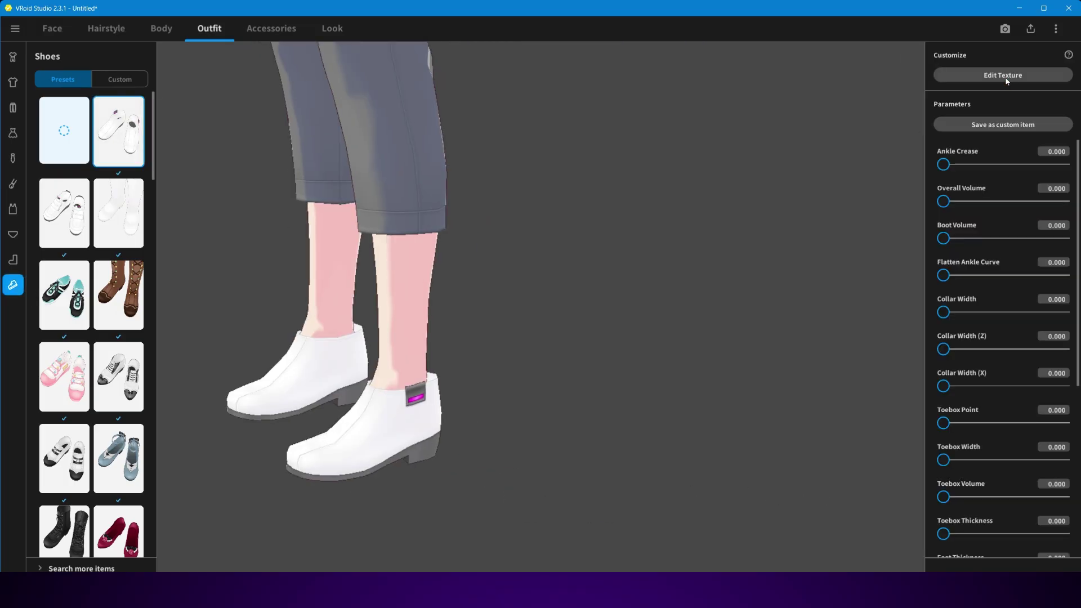
Export the shoe texture layer as an image file from the Texture Editor.
click(1005, 75)
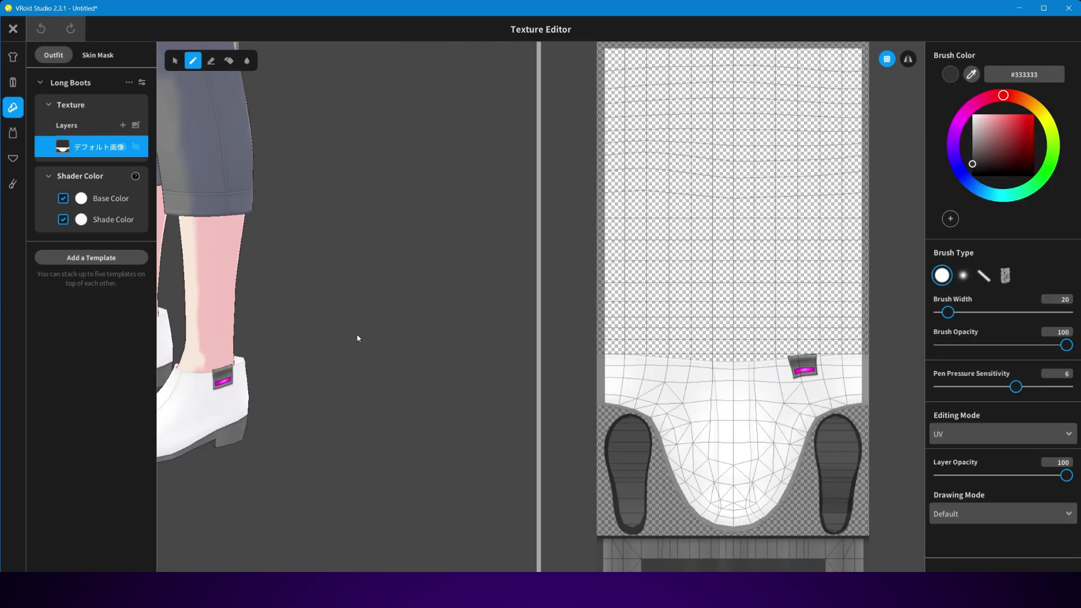
right_click(79, 146)
click(134, 146)
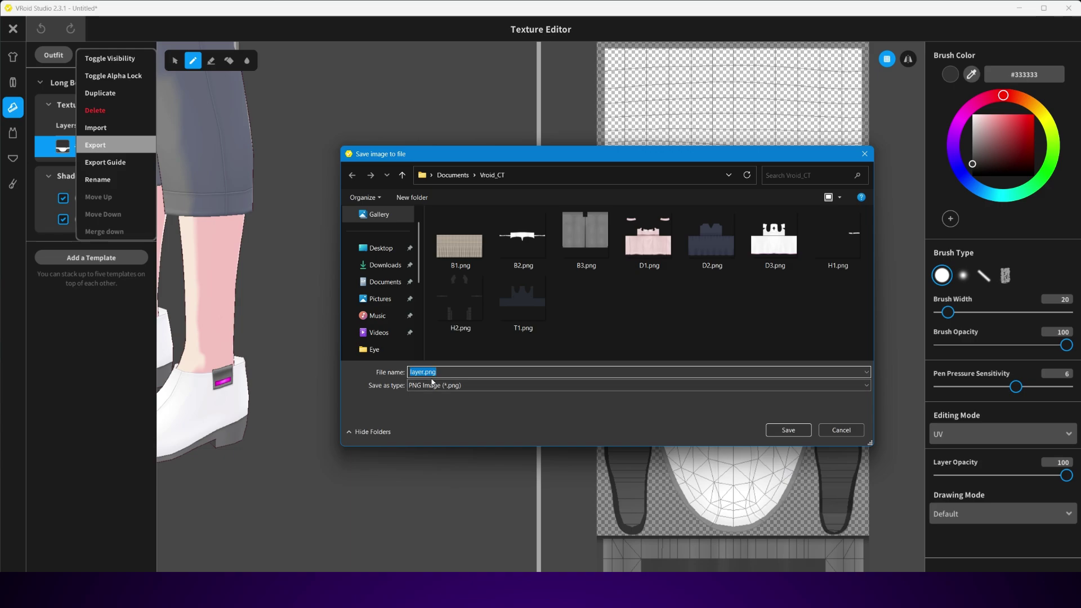
Save the exported white shoe texture and close the Texture Editor without saving.
click(788, 430)
click(13, 29)
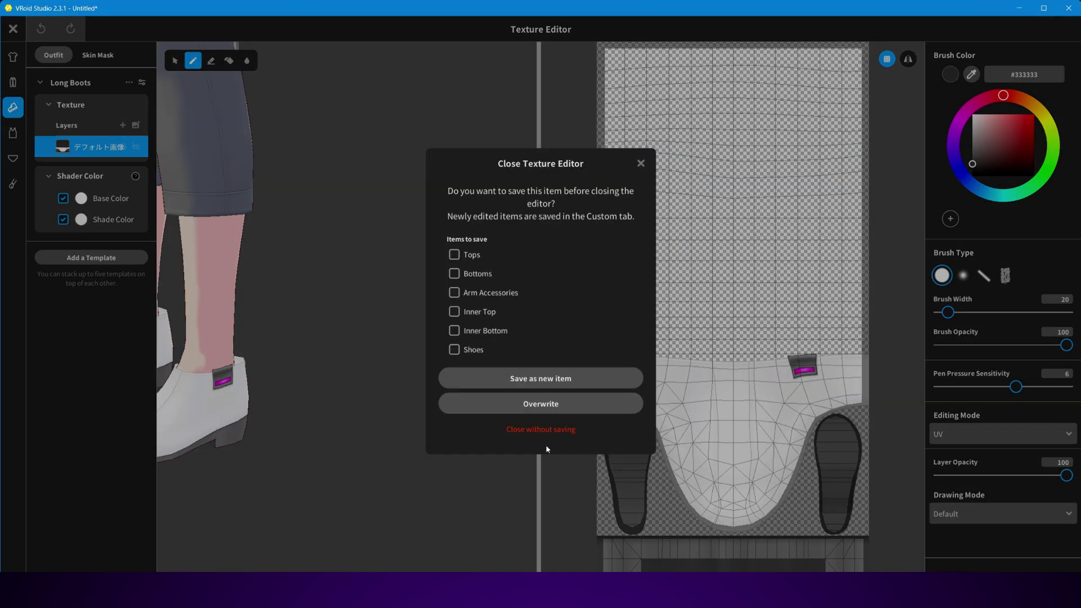
click(537, 429)
click(541, 403)
Put on the pink heeled shoes and export their texture as S2.png, discarding editor changes.
click(69, 357)
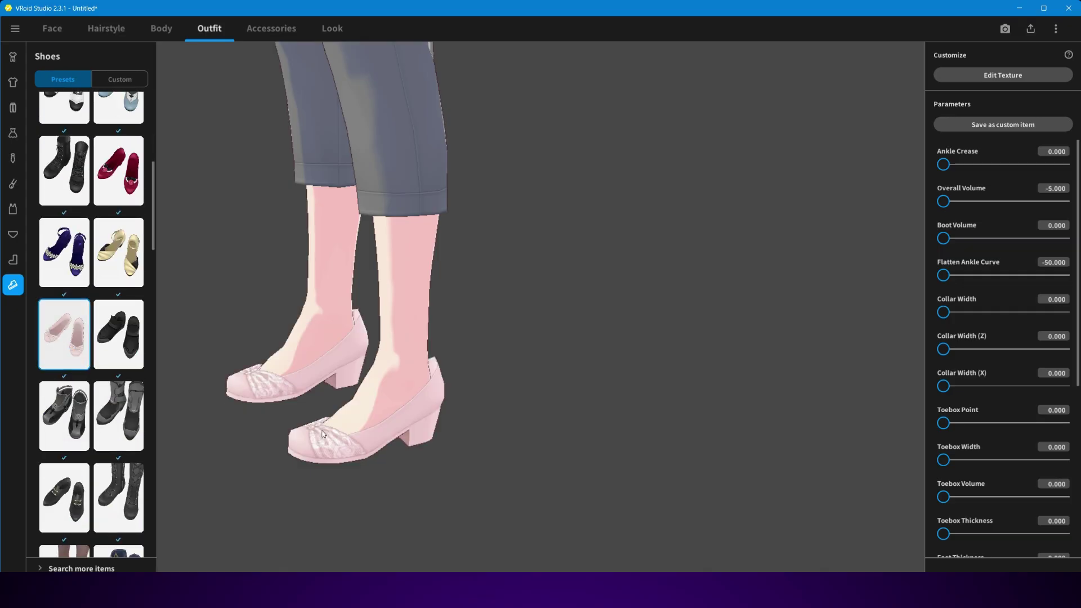
click(1003, 75)
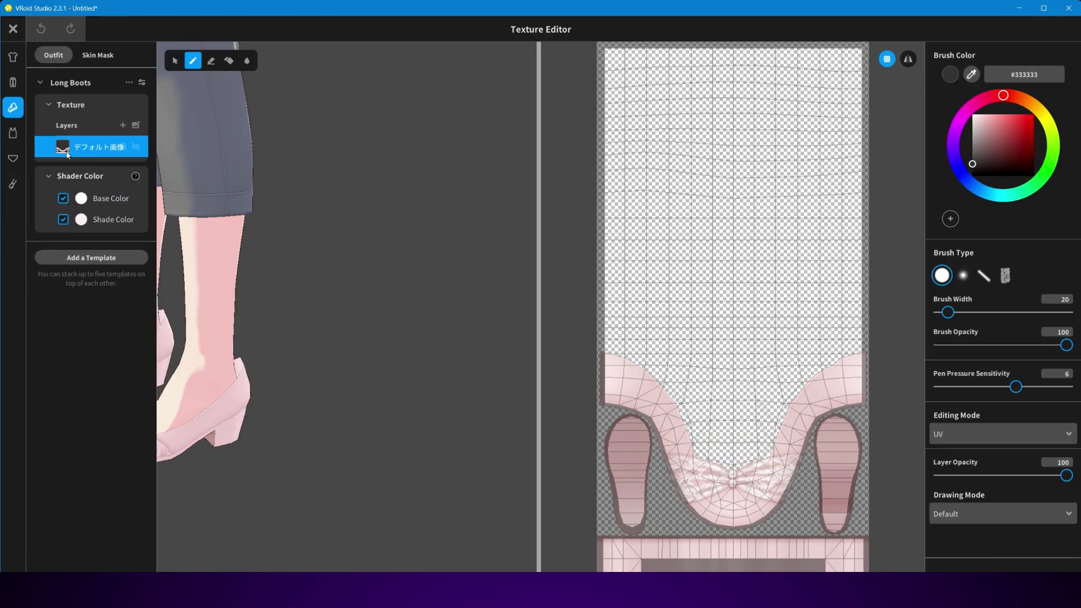
right_click(67, 152)
click(113, 155)
text(S2)
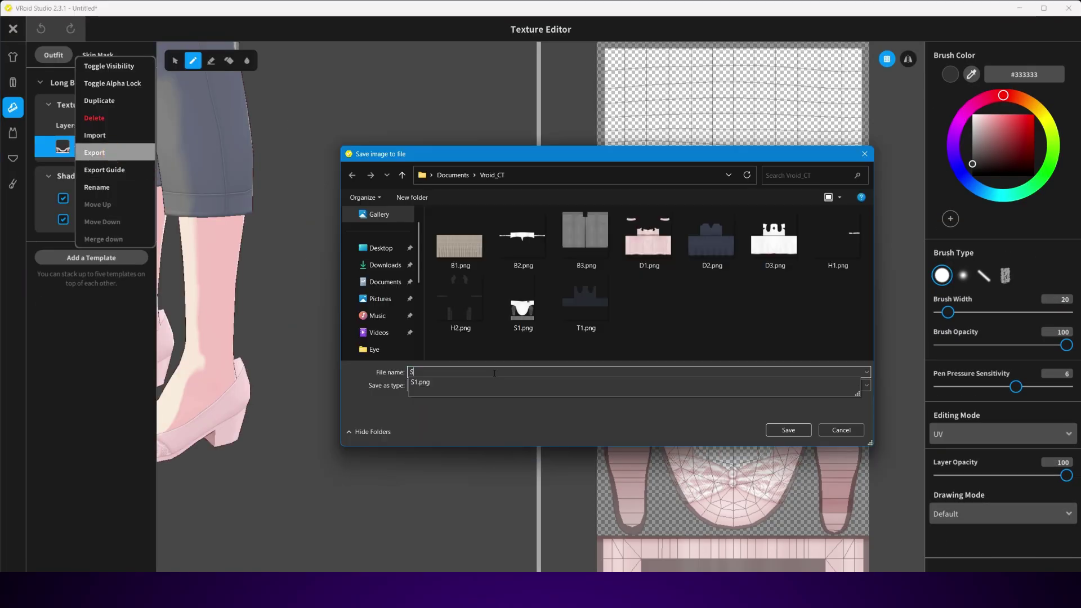
click(802, 433)
click(19, 35)
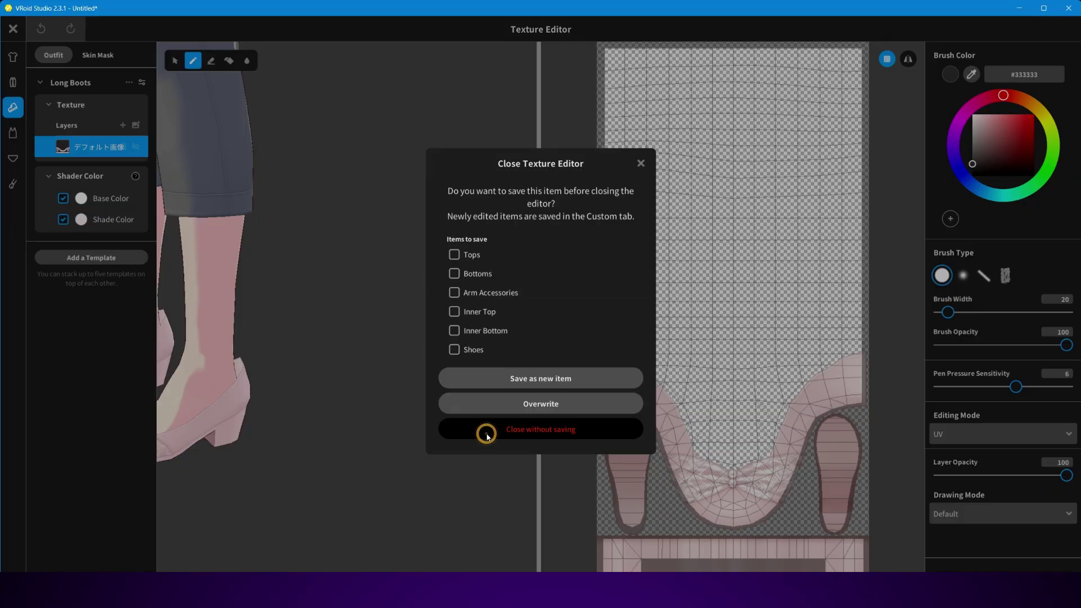
click(483, 432)
Switch to the pink strap shoes and export their texture as a 'B' image into Vroid_CT.
scroll(89, 484, down, 10)
click(64, 236)
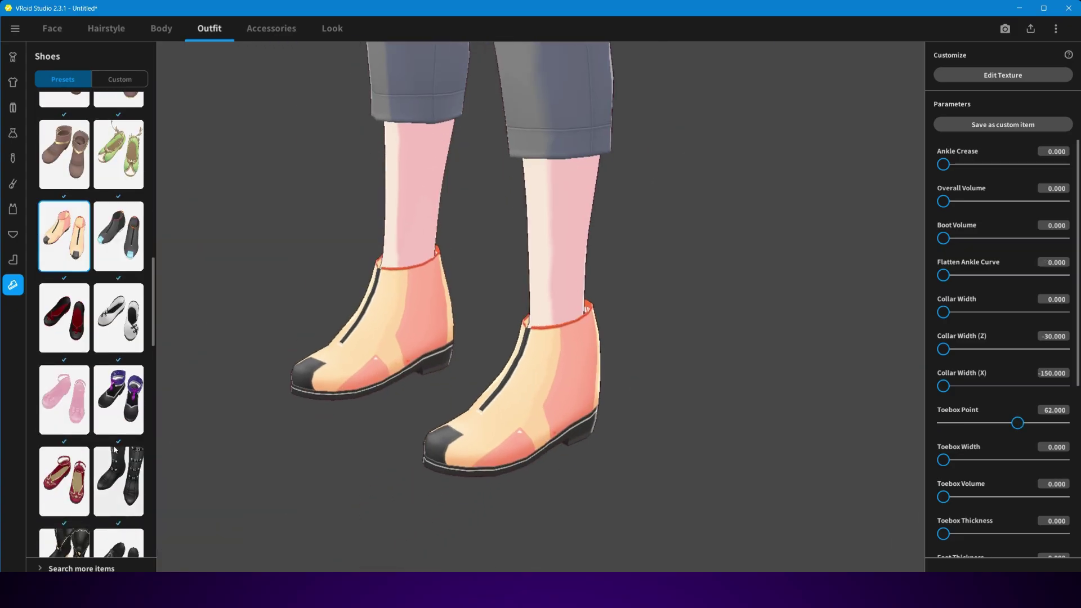
scroll(65, 379, down, 2)
click(64, 347)
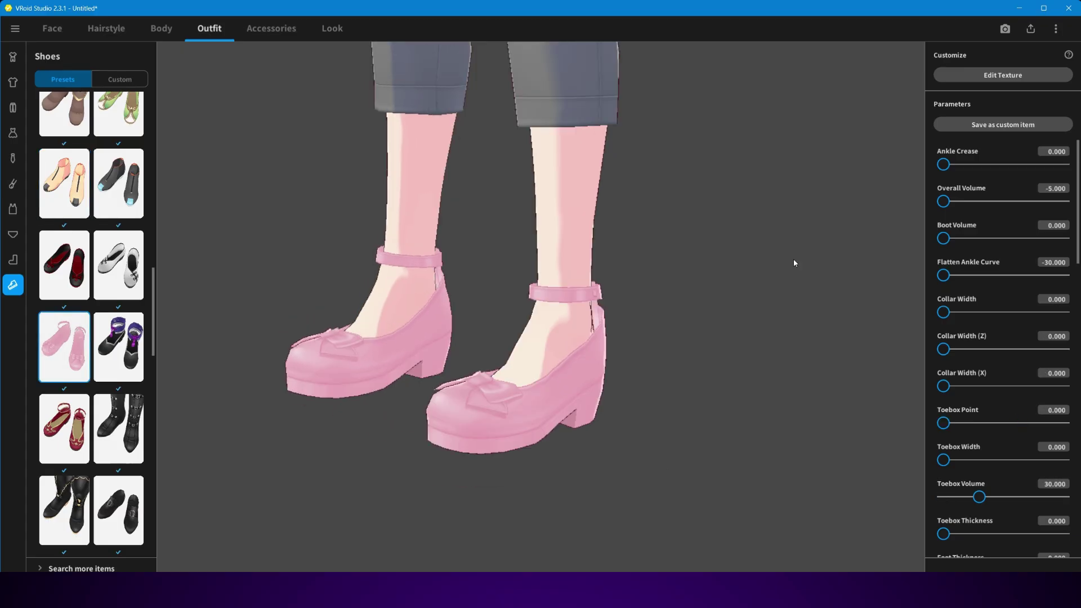
click(1031, 73)
right_click(78, 321)
click(87, 322)
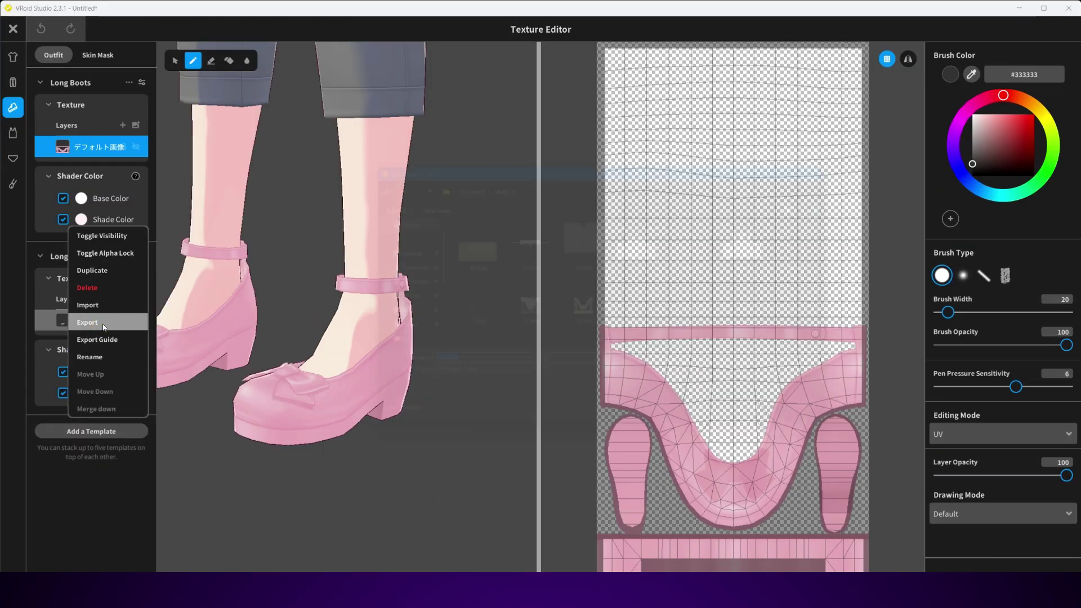
text(B)
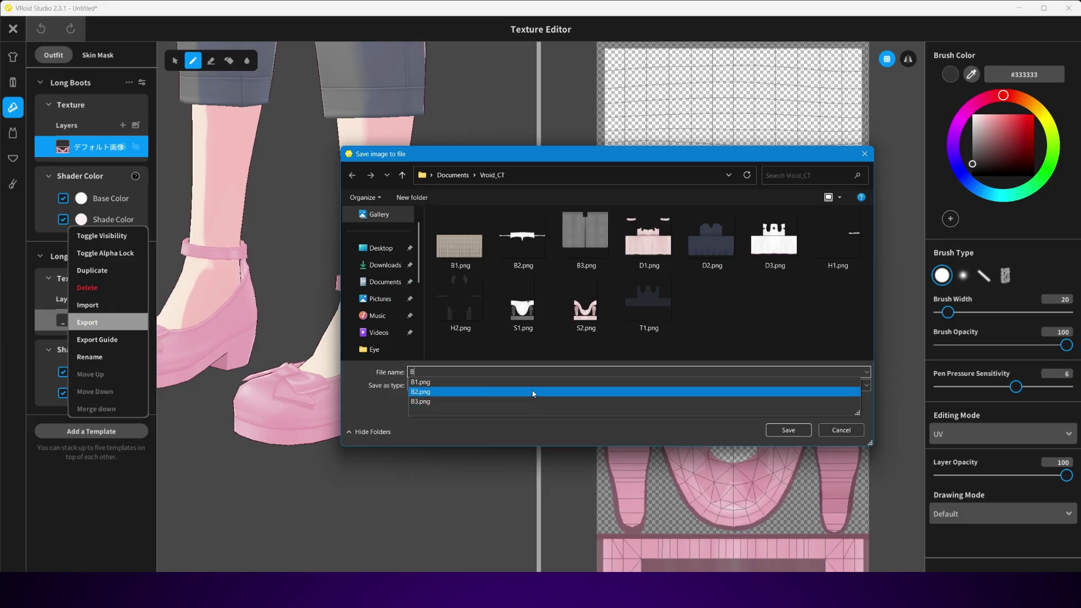
click(447, 370)
click(800, 432)
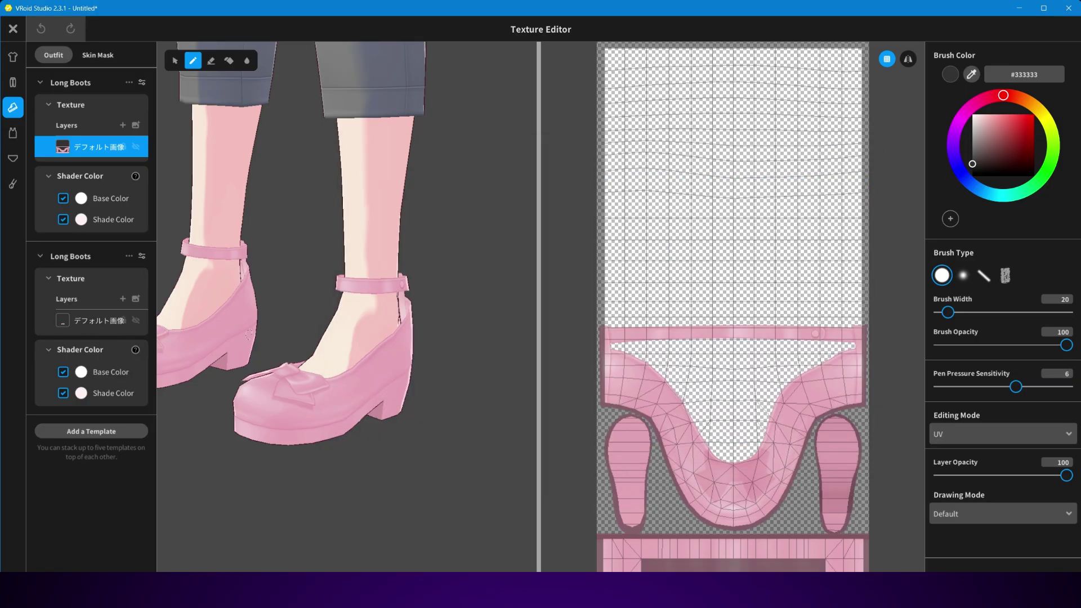
Hide the bow texture layer and remove the extra Long Boots template.
click(135, 319)
click(129, 256)
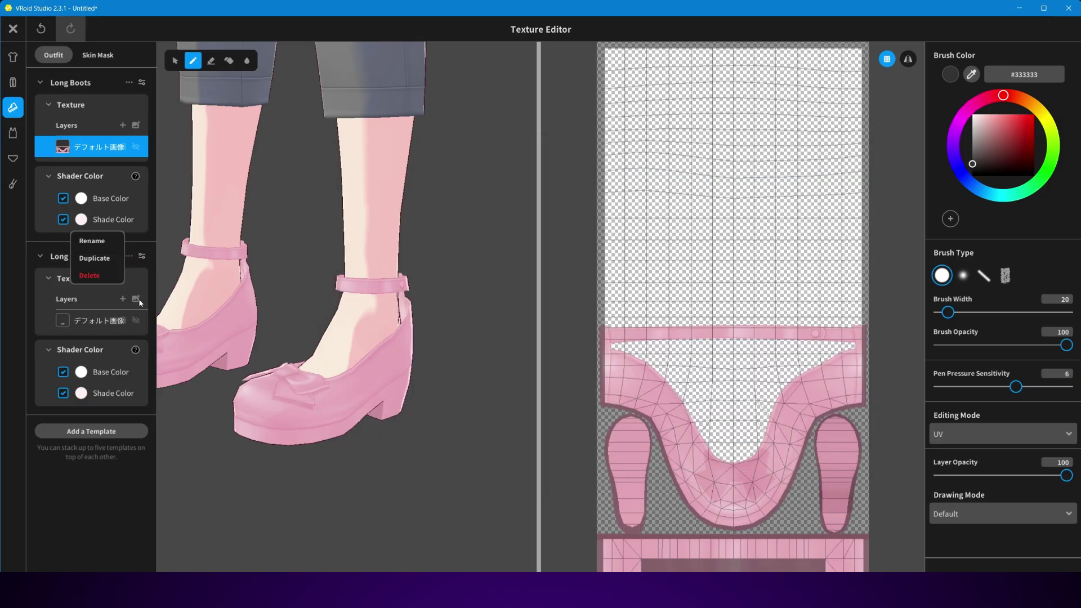
click(113, 275)
Add a new empty layer and a second Long Boots template to the shoes.
click(123, 125)
right_click(90, 146)
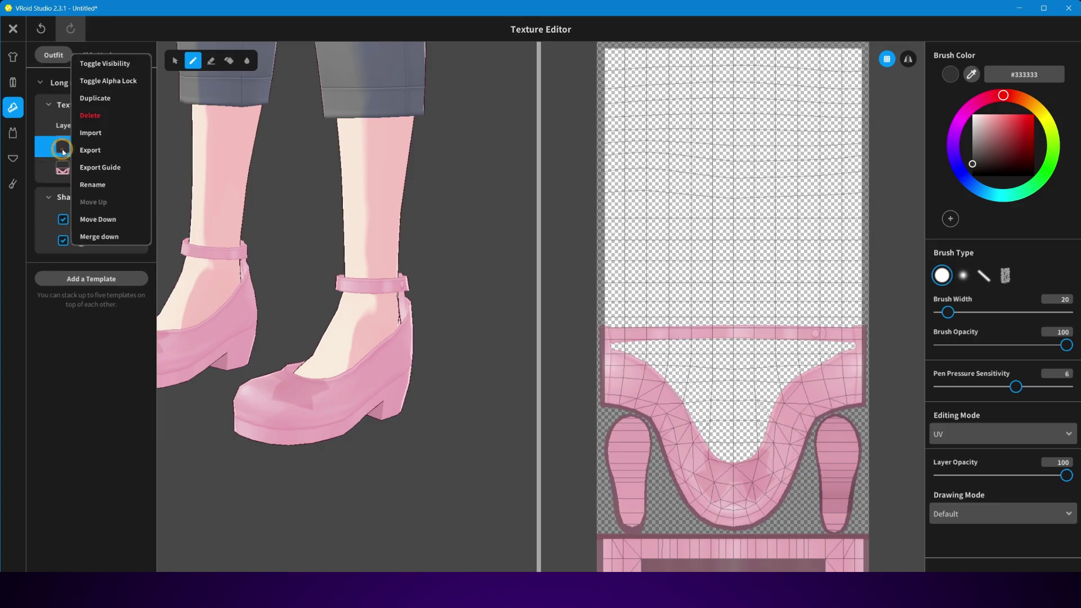
click(85, 131)
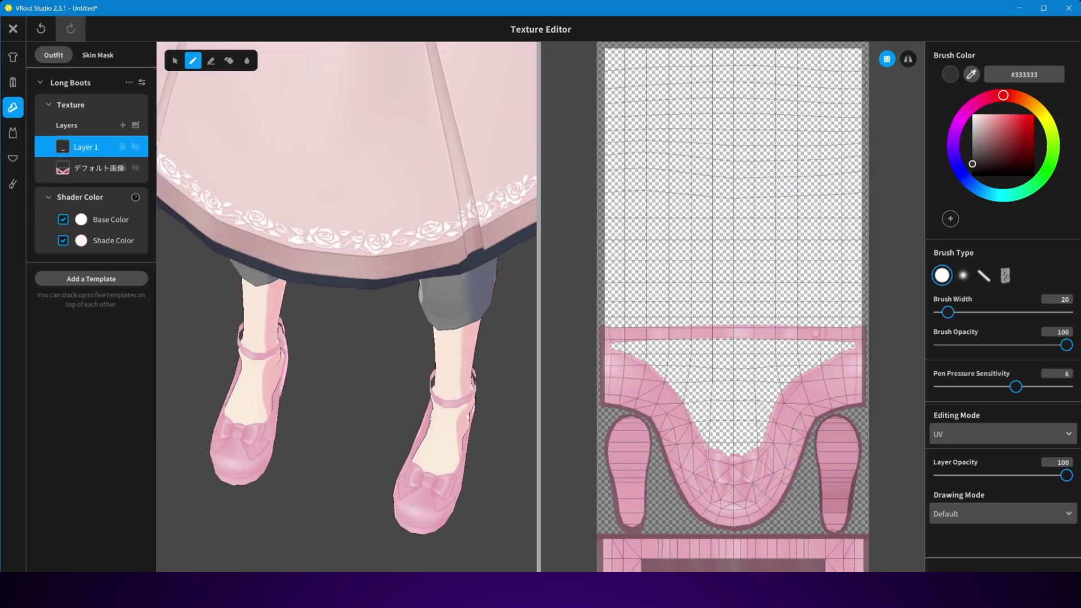
click(74, 277)
click(320, 331)
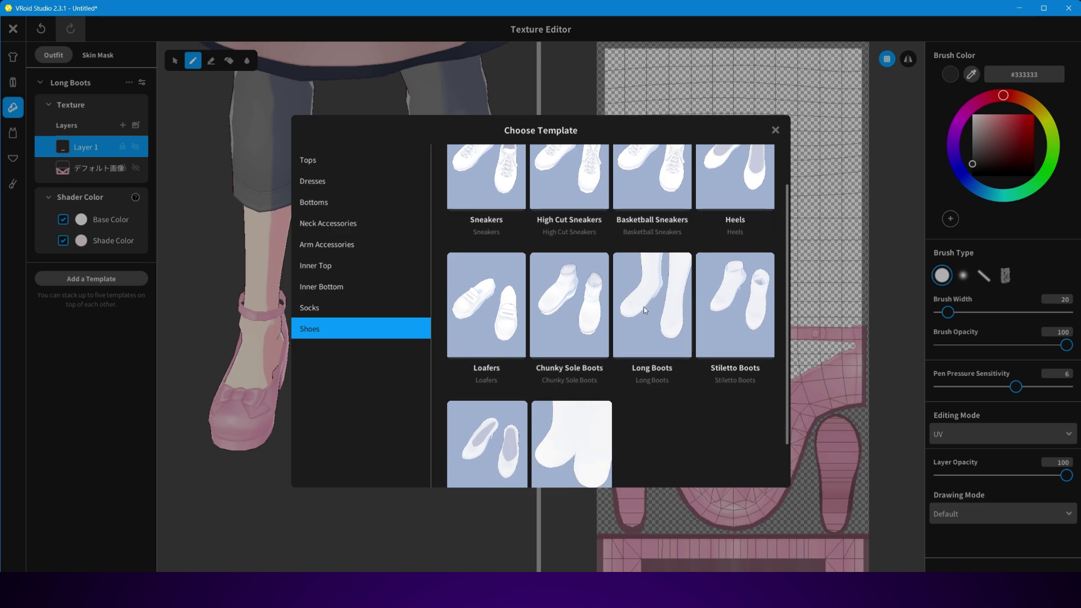
click(653, 271)
Hide the pink shoe texture and Layer 1, then import H2.png and the white magenta-badge boot texture.
click(136, 169)
right_click(136, 156)
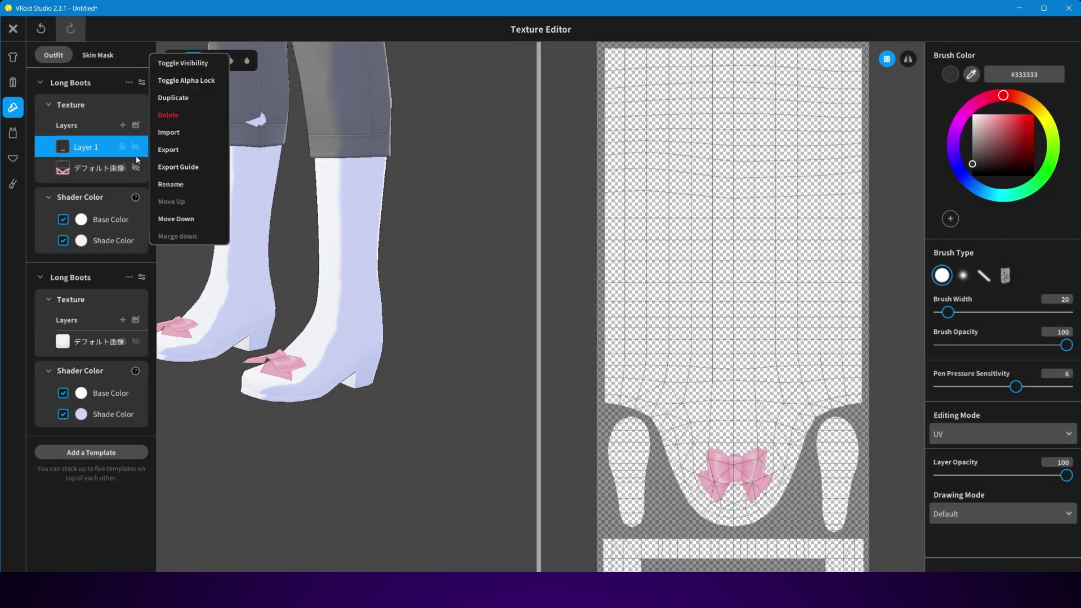
click(135, 146)
click(96, 341)
right_click(64, 341)
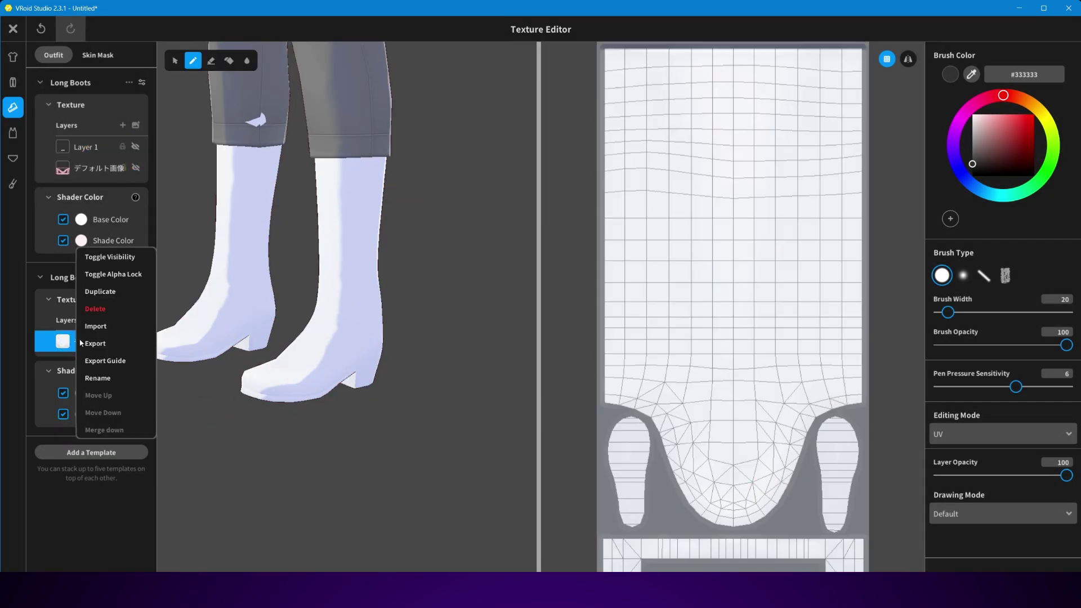
click(95, 326)
double_click(518, 327)
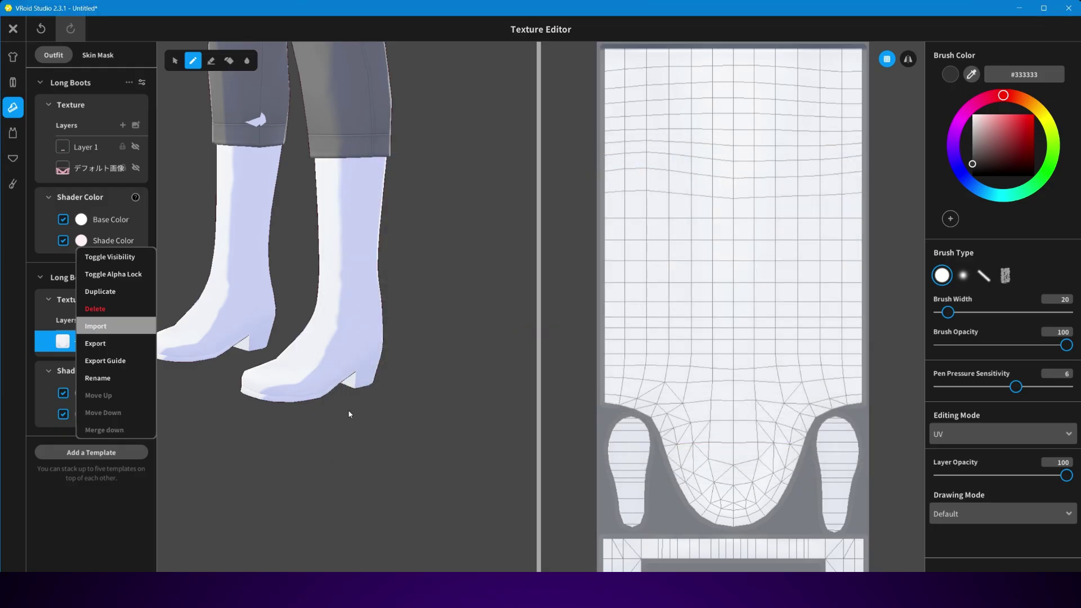
right_click(65, 341)
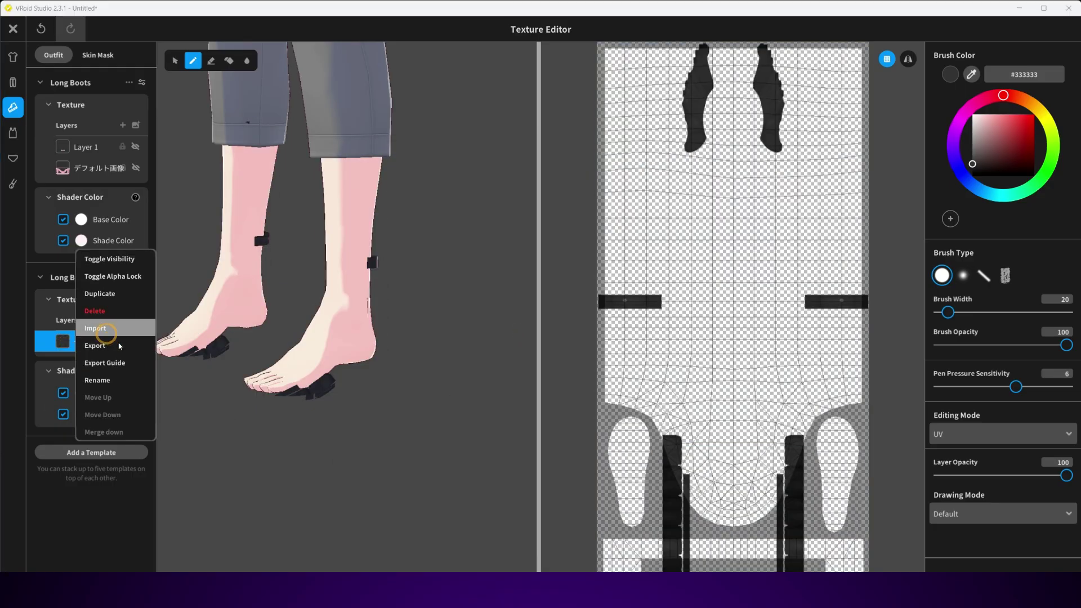
click(107, 329)
double_click(586, 302)
Add a third Long Boots template and import S2.png onto its layer.
click(102, 452)
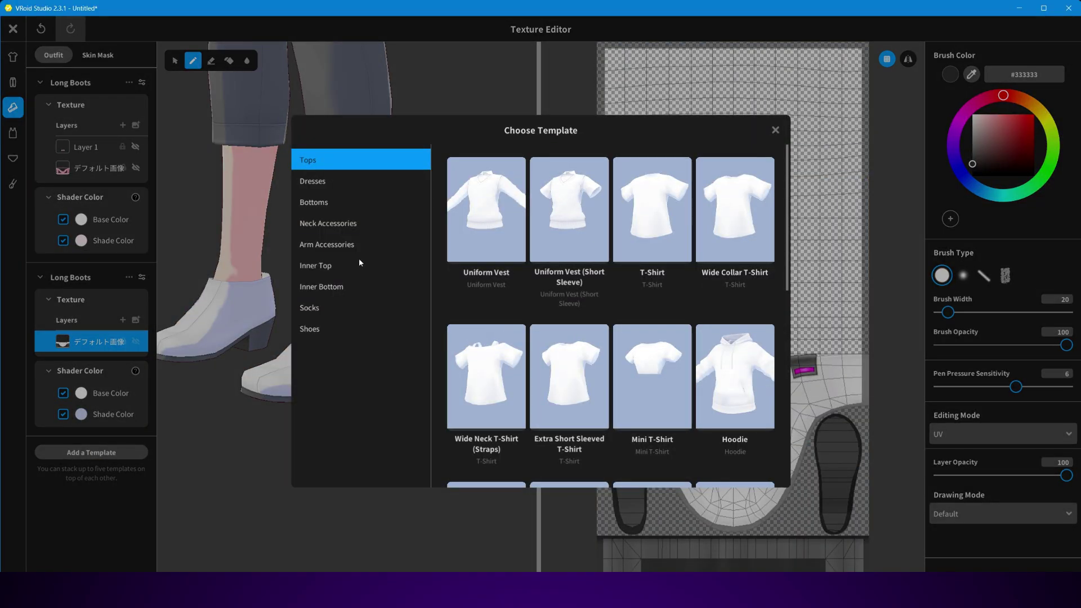
click(333, 309)
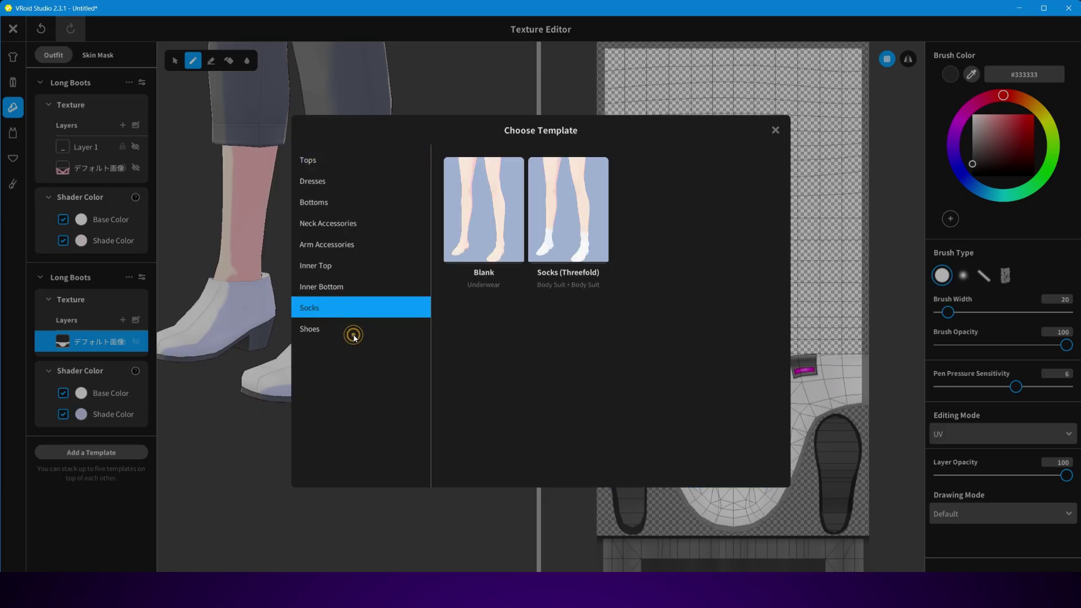
click(349, 329)
click(671, 333)
scroll(74, 450, down, 2)
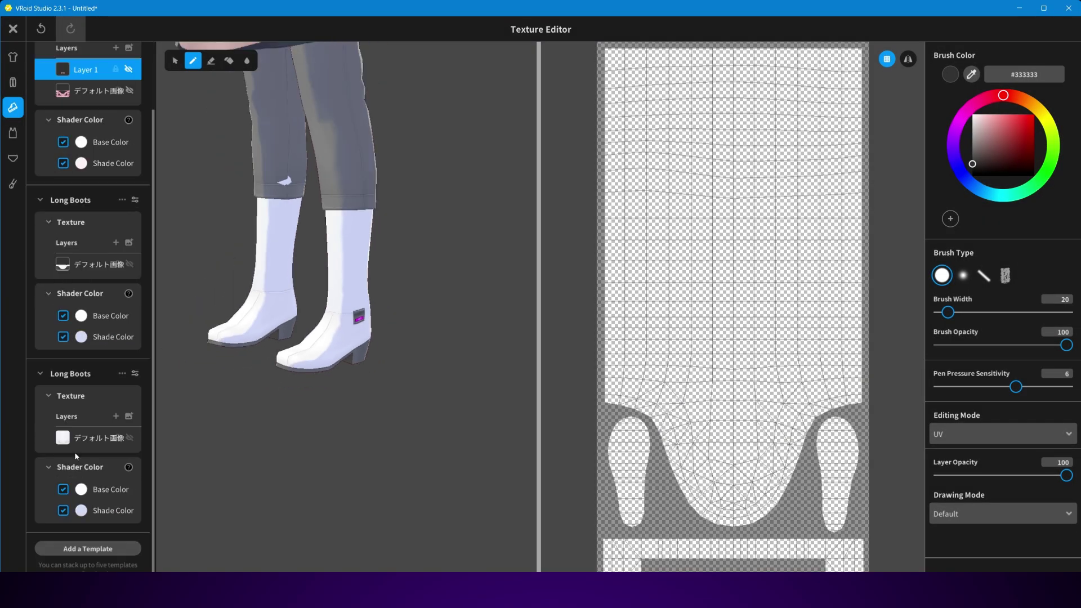
click(73, 438)
right_click(73, 437)
click(88, 423)
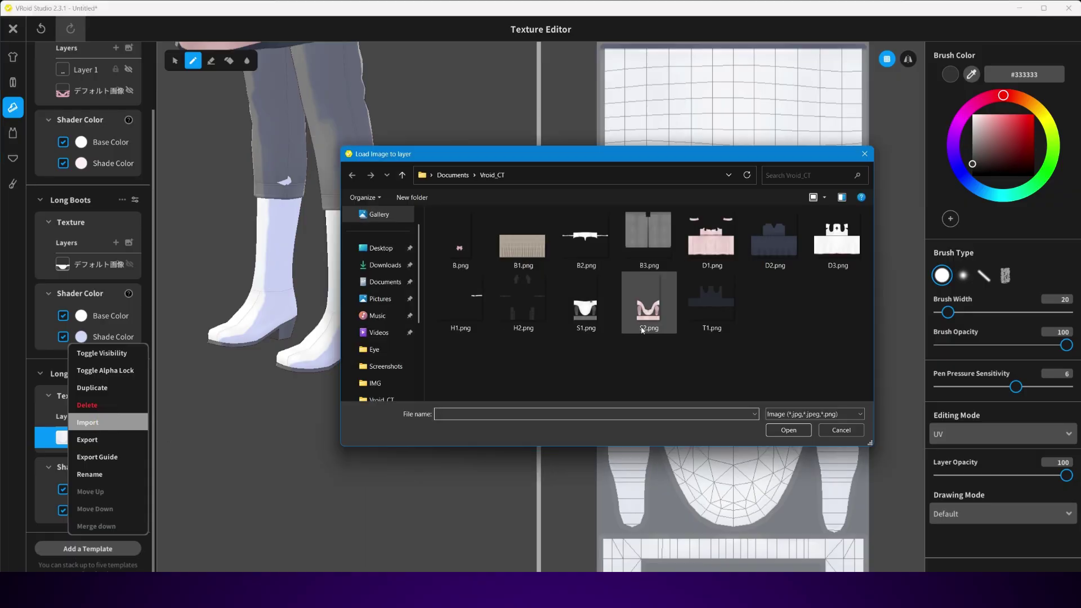
double_click(648, 307)
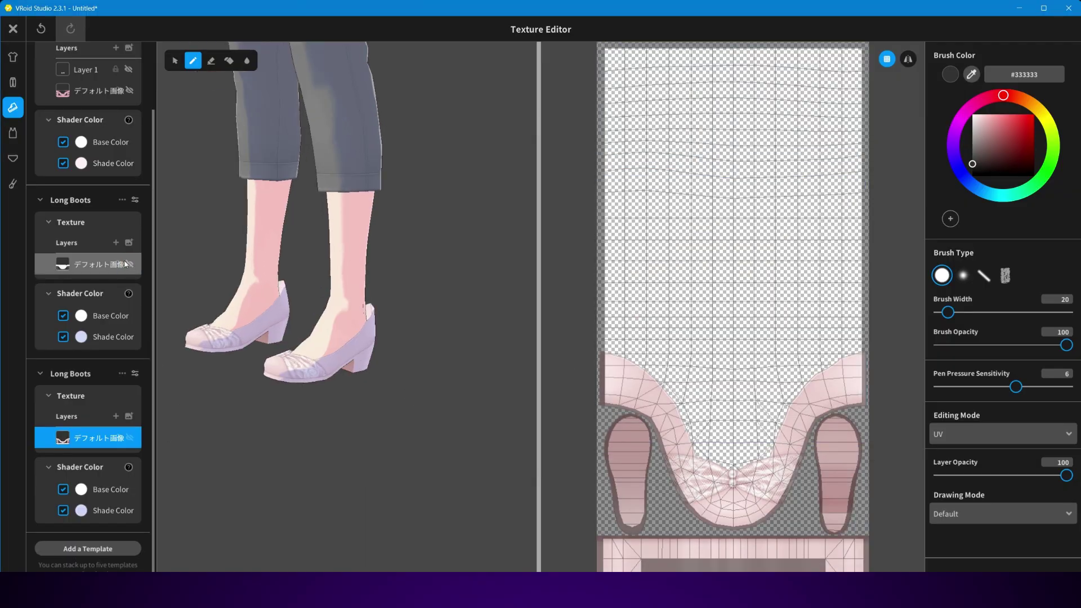
Check the outfit from the front and save the combined shoes as a new item.
right_drag(361, 504, 420, 495)
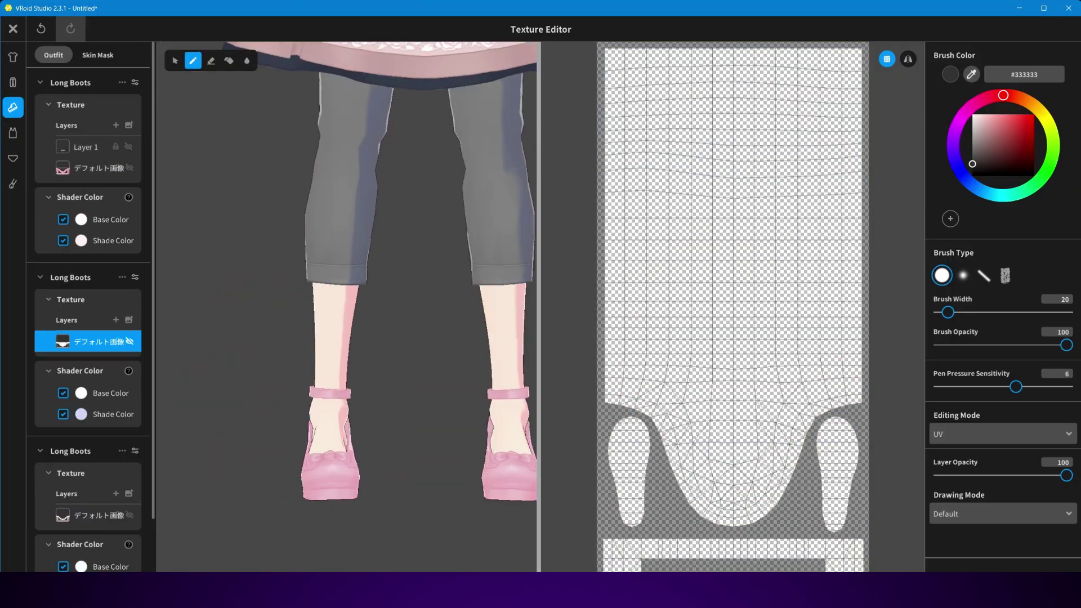
middle_drag(399, 298, 363, 421)
scroll(364, 421, down, 4)
click(14, 29)
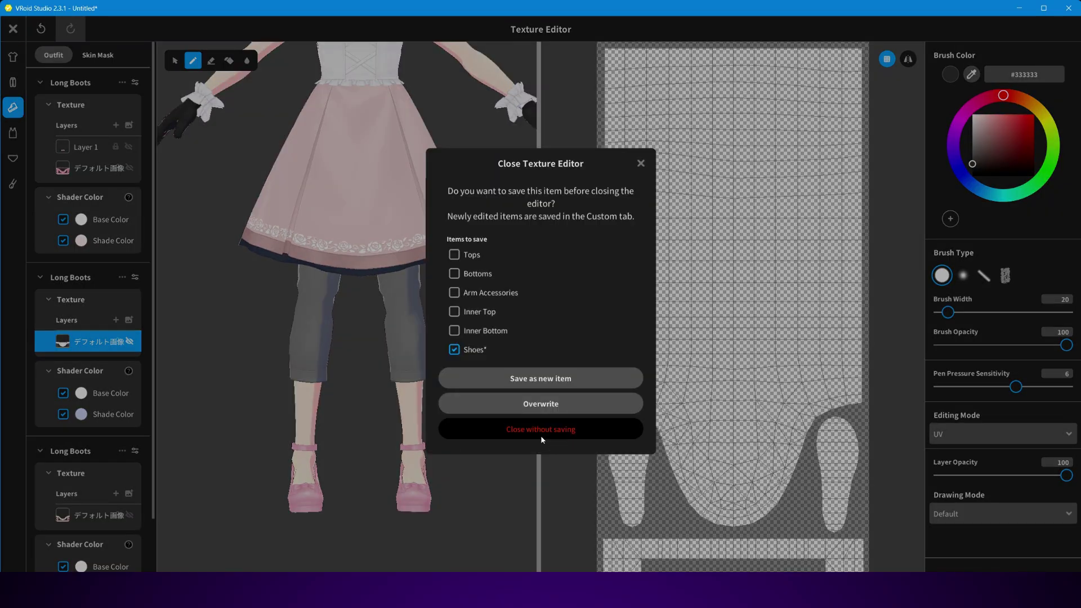
click(548, 374)
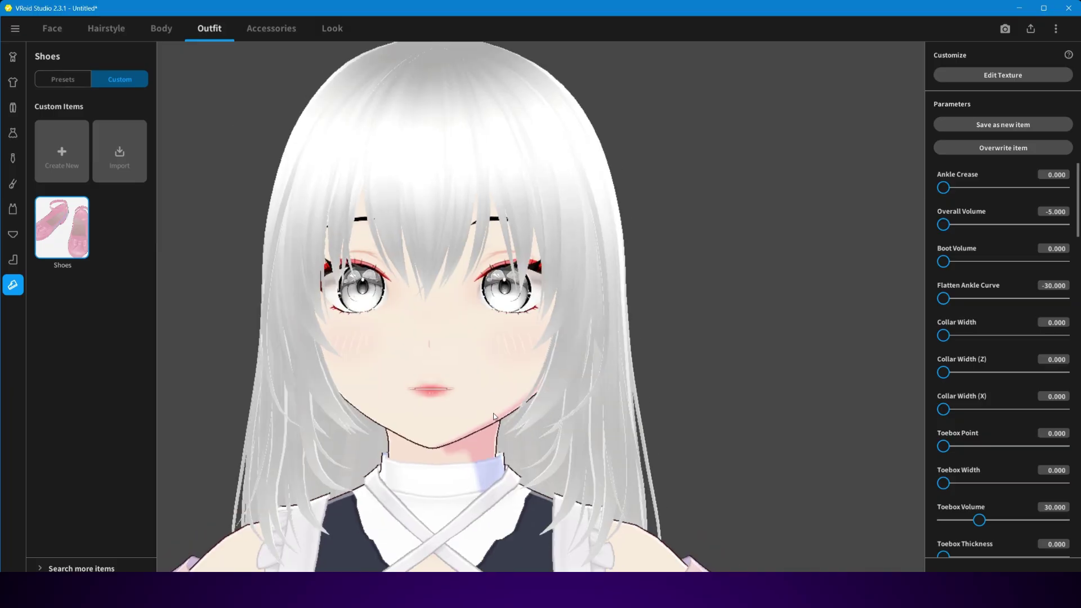
Add Glasses (Thick) to the avatar and colour them pink #FFC6D0.
click(284, 28)
click(110, 74)
click(174, 67)
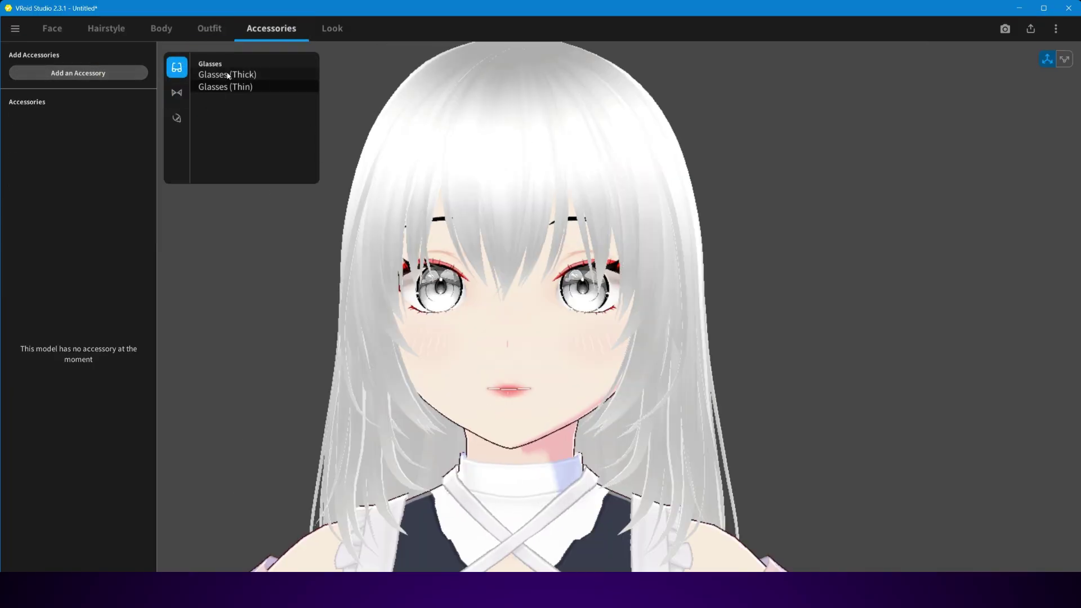
click(229, 74)
click(935, 138)
click(936, 139)
drag(911, 187, 897, 151)
click(740, 164)
drag(941, 204, 849, 249)
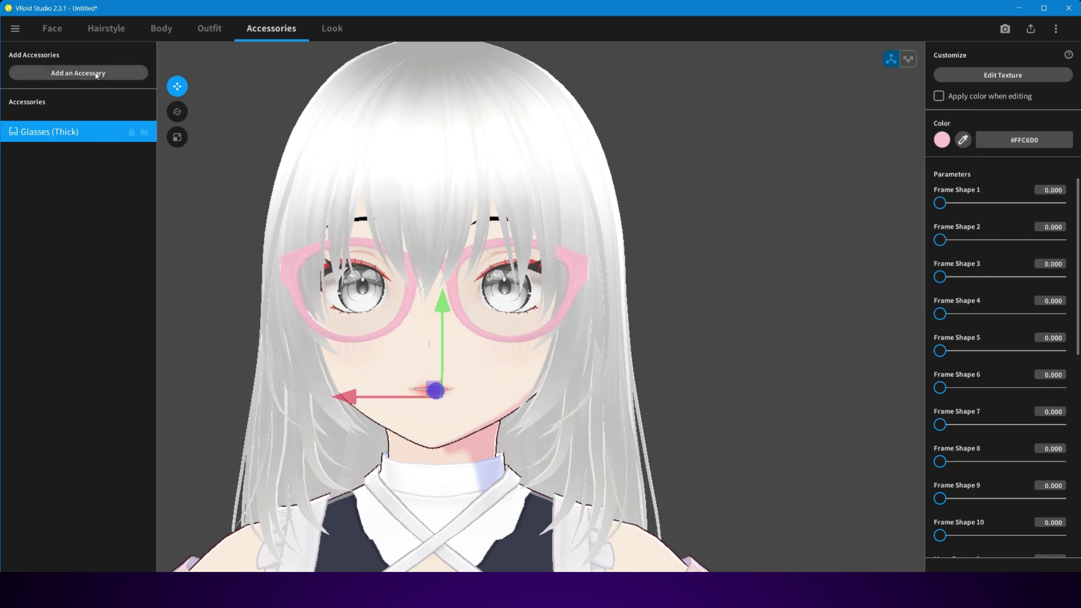
Add Cat Ears and colour them light grey #A7A7A7.
click(78, 73)
click(177, 92)
click(236, 75)
click(600, 238)
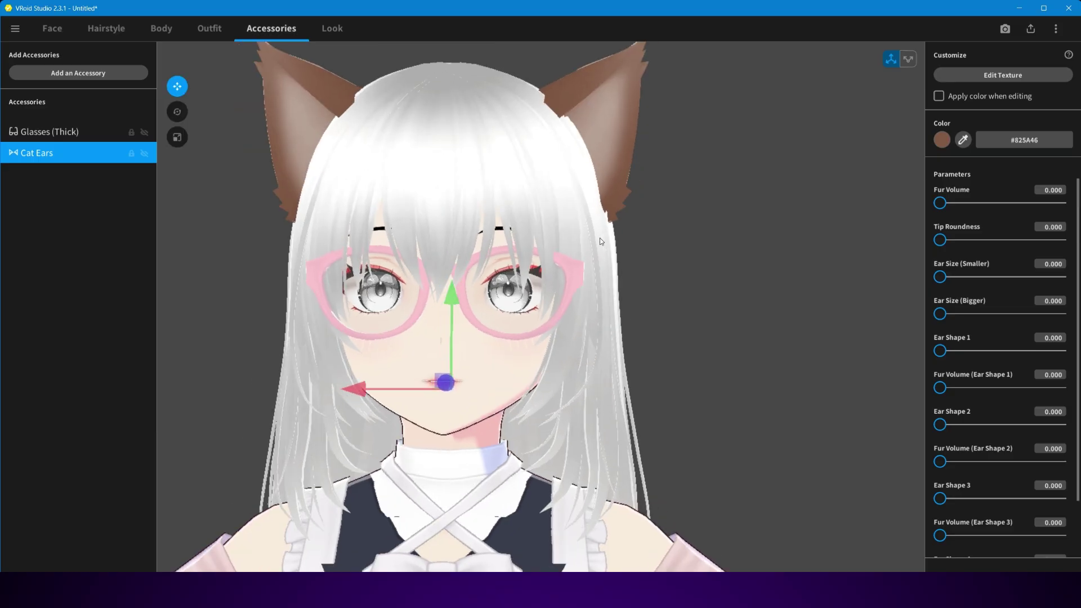
drag(977, 207, 936, 201)
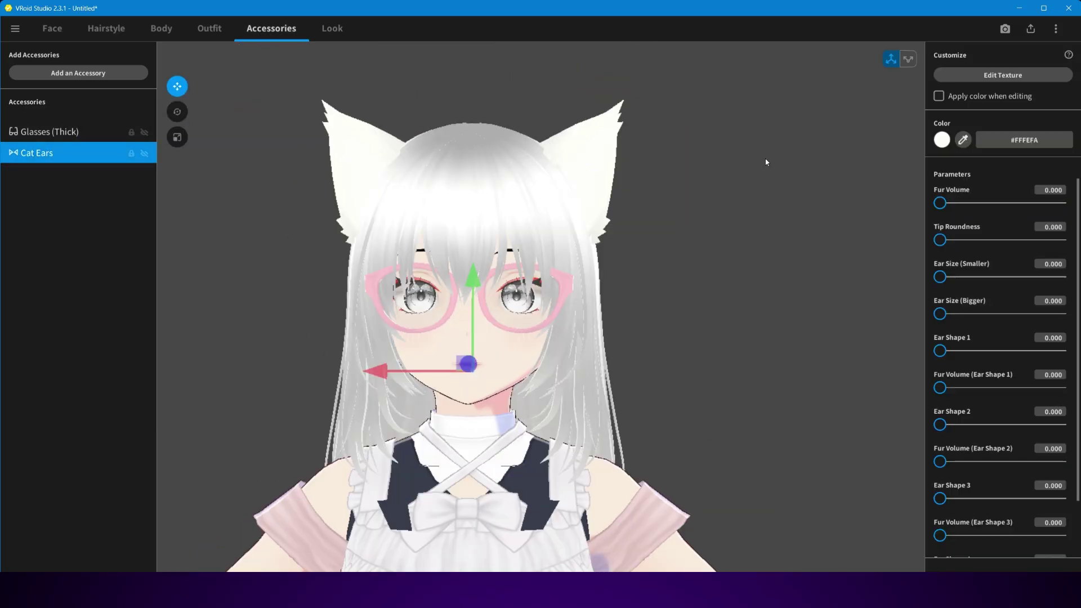
click(941, 140)
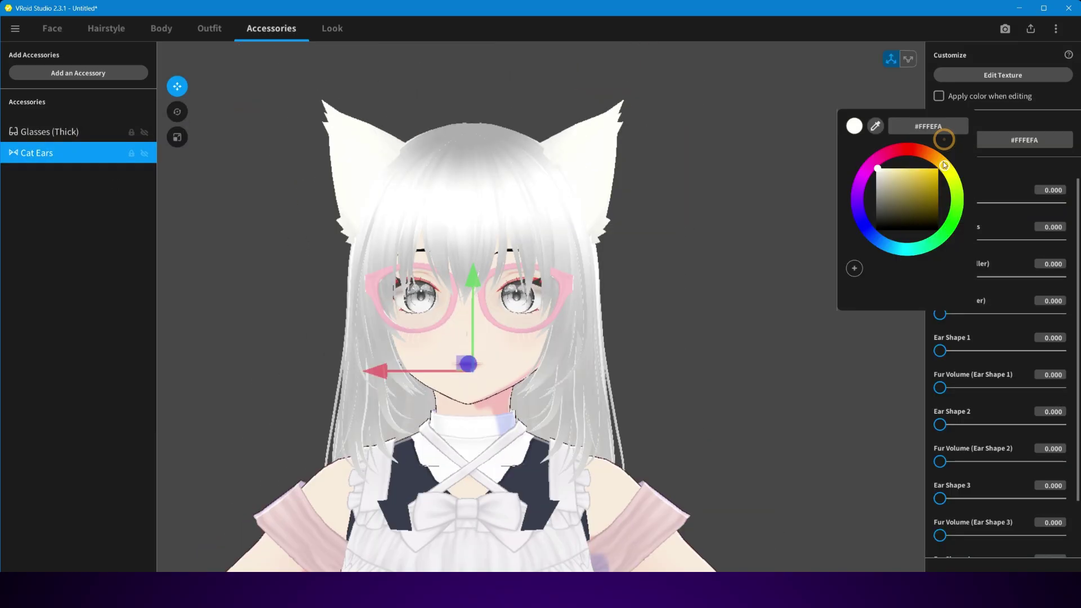
mouse_move(875, 171)
mouse_down()
mouse_move(863, 174)
mouse_move(874, 207)
mouse_move(874, 190)
mouse_up()
mouse_move(729, 188)
right_down()
mouse_move(752, 221)
mouse_move(781, 223)
right_up()
Set the cat ears' Ear Shape 2 to about 45.463 with more fur, keeping pointed tips.
mouse_move(940, 350)
mouse_down()
mouse_move(994, 352)
mouse_move(935, 352)
mouse_up()
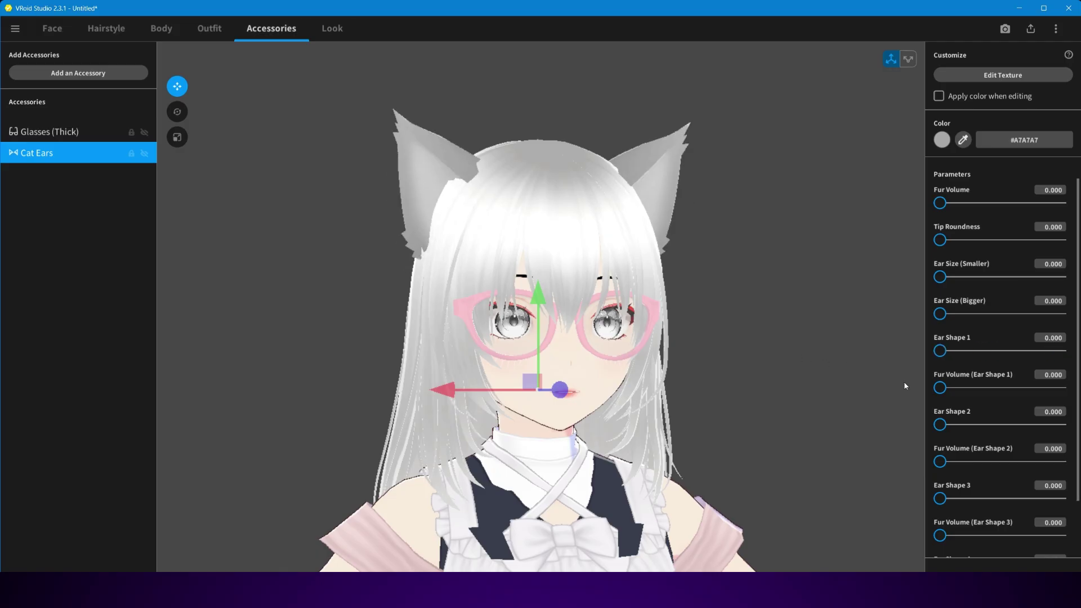
drag(940, 424, 1000, 426)
drag(647, 335, 647, 336)
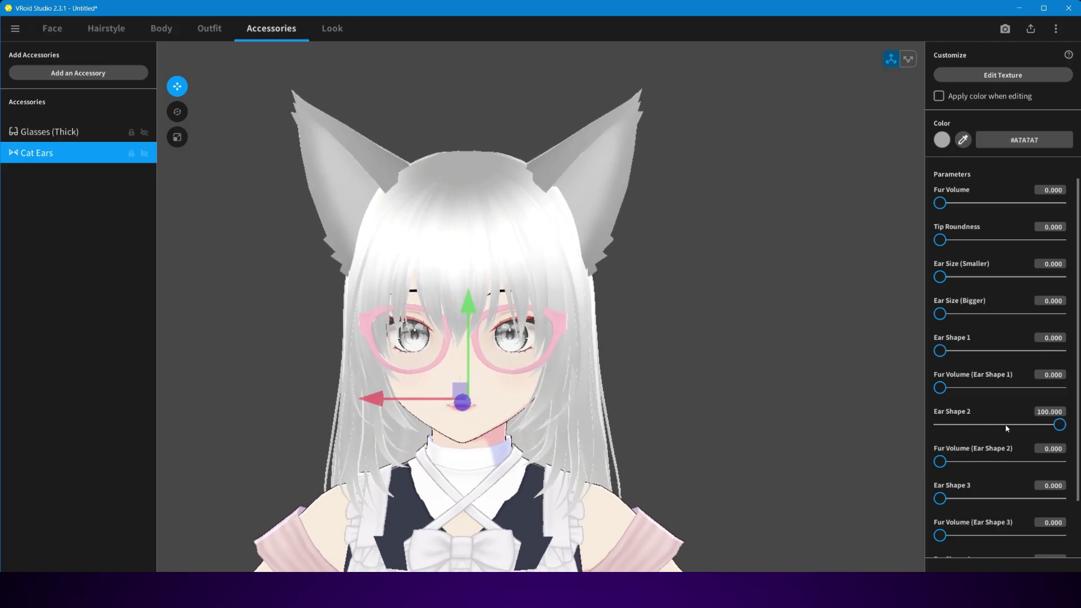
drag(1005, 424, 1022, 461)
click(980, 461)
scroll(954, 462, down, 3)
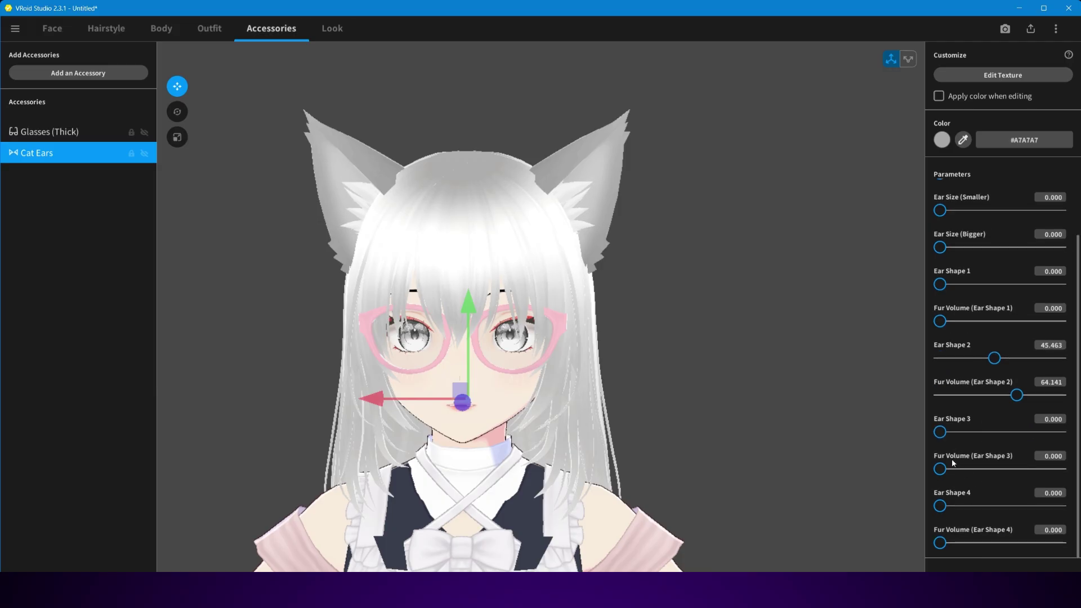
mouse_move(939, 433)
mouse_down()
mouse_move(980, 438)
mouse_move(933, 433)
mouse_up()
scroll(970, 375, up, 1)
scroll(970, 375, up, 2)
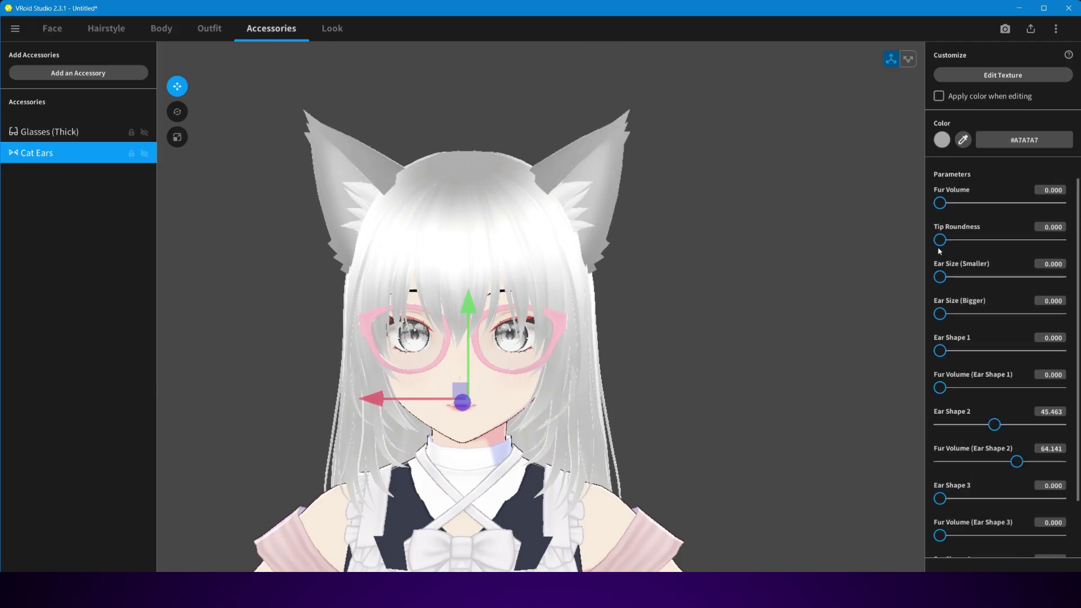
drag(939, 243, 1078, 244)
key(ctrl+z)
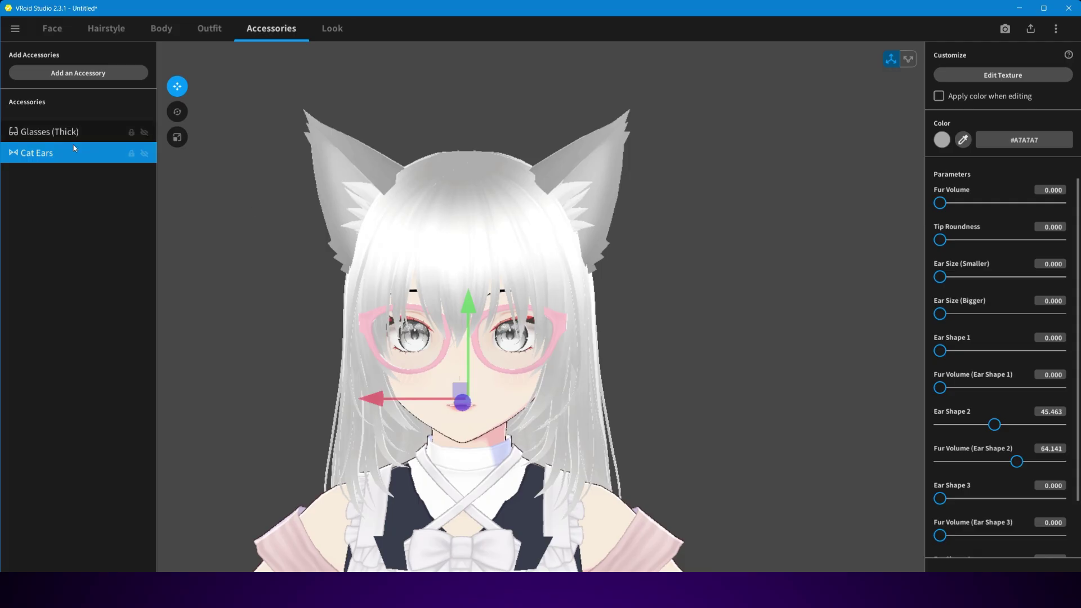
Add rabbit ears and eyedrop the hair colour onto them.
click(132, 73)
click(220, 86)
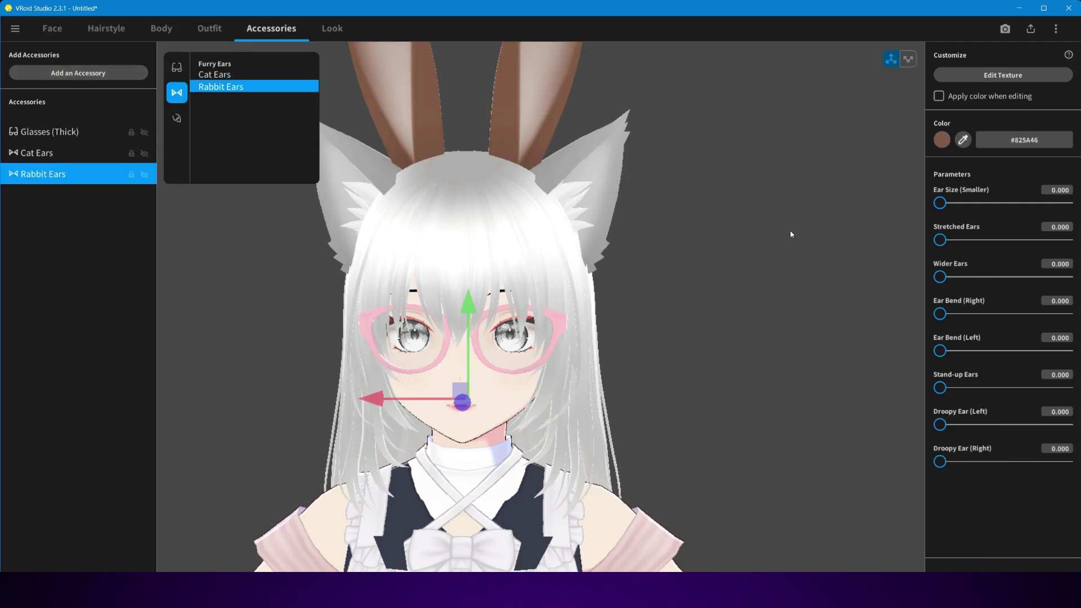
click(965, 140)
click(470, 193)
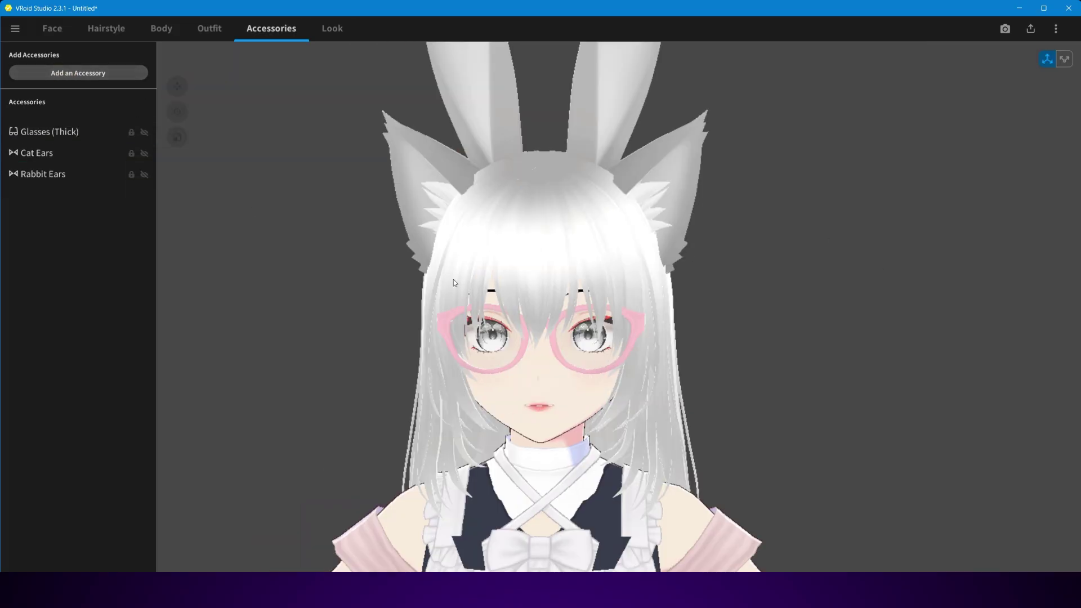
Try a Cat Tail accessory twice and delete it each time.
click(43, 174)
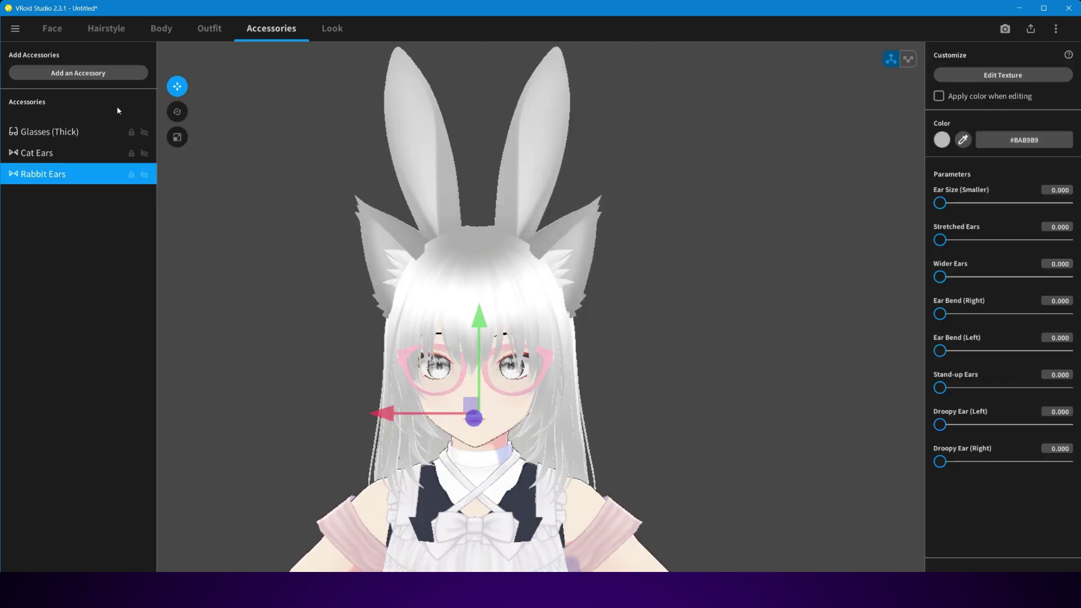
click(78, 72)
click(177, 118)
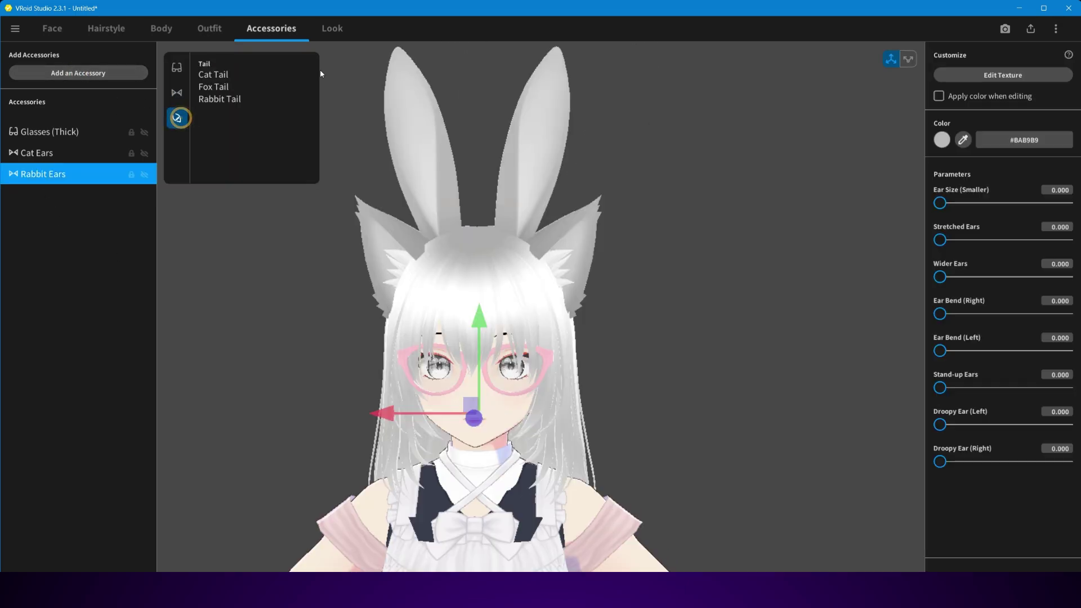
click(242, 74)
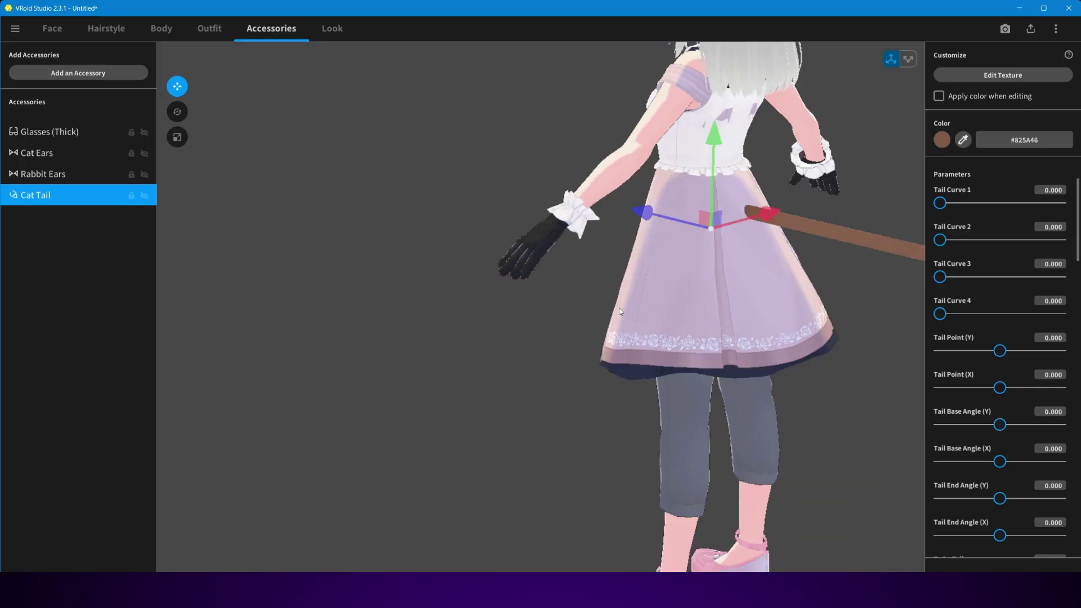
right_click(112, 196)
click(110, 232)
click(113, 73)
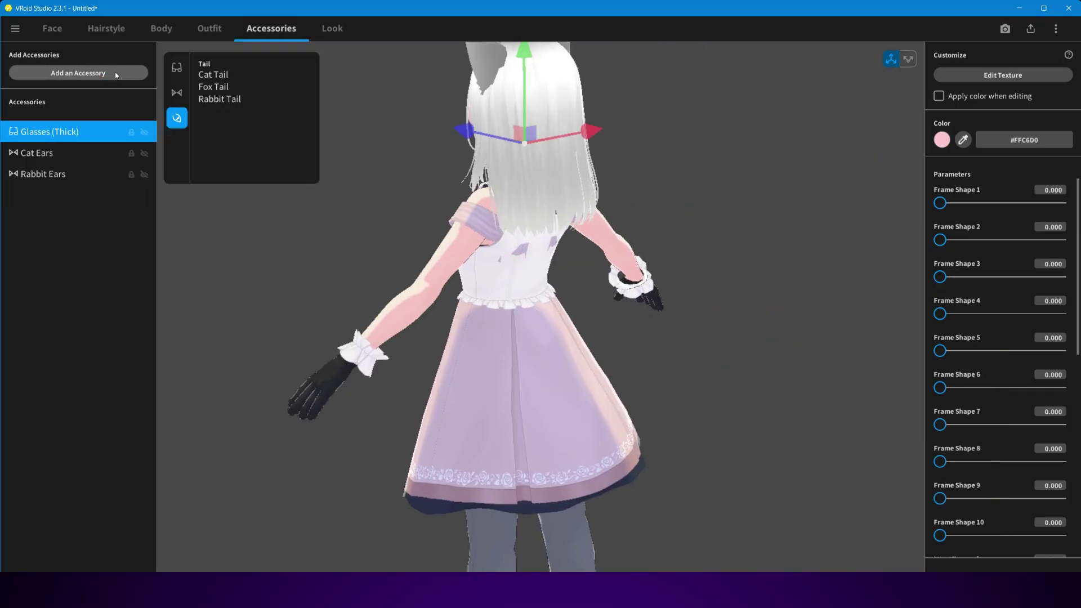
click(229, 74)
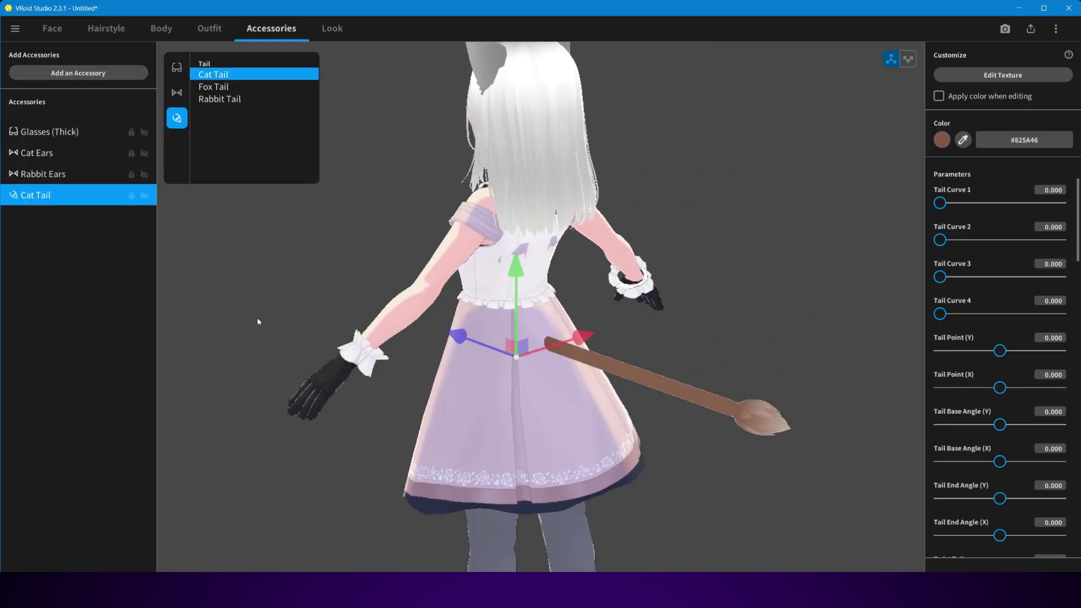
right_click(75, 194)
click(110, 232)
Add a Fox Tail and eyedrop the white hair colour onto it.
click(107, 73)
click(224, 88)
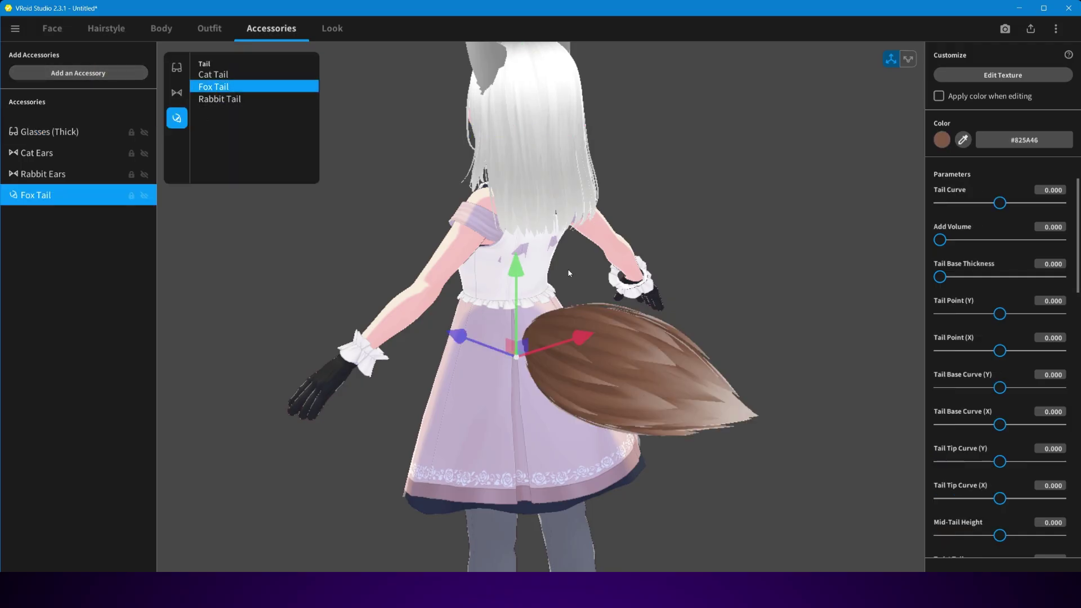
click(411, 116)
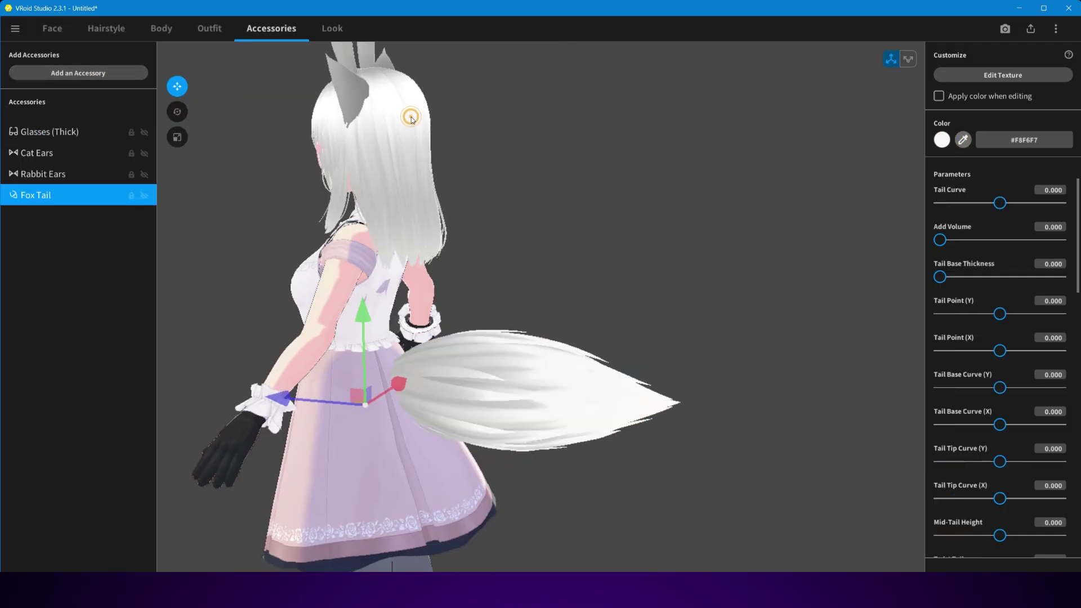
click(107, 197)
click(942, 141)
Tone the fox tail down to light grey and bend it with Tail Curve.
drag(911, 169, 876, 178)
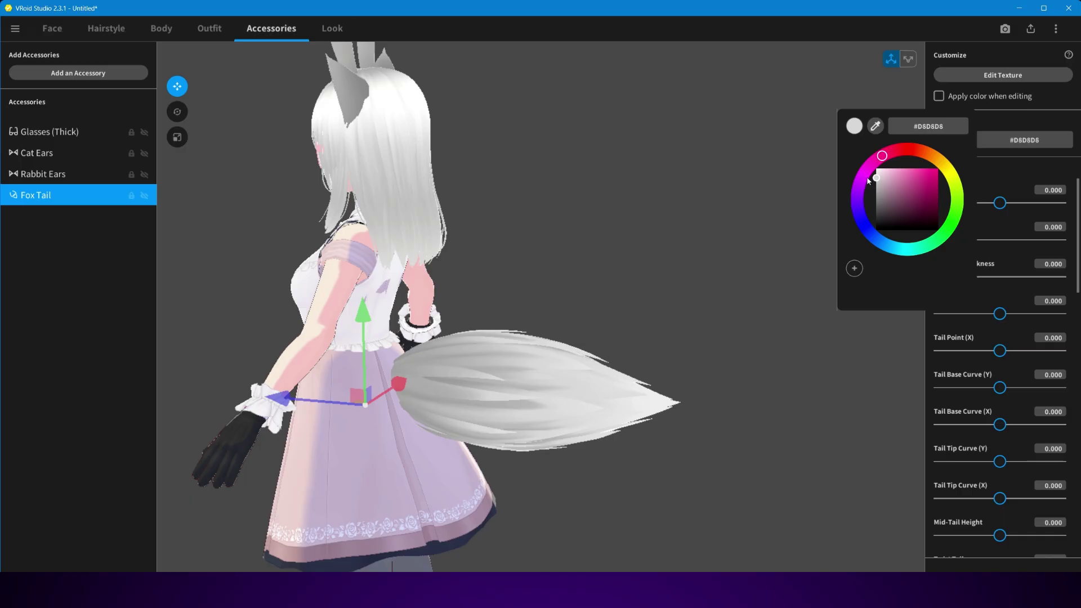
click(493, 148)
drag(1010, 204, 1061, 203)
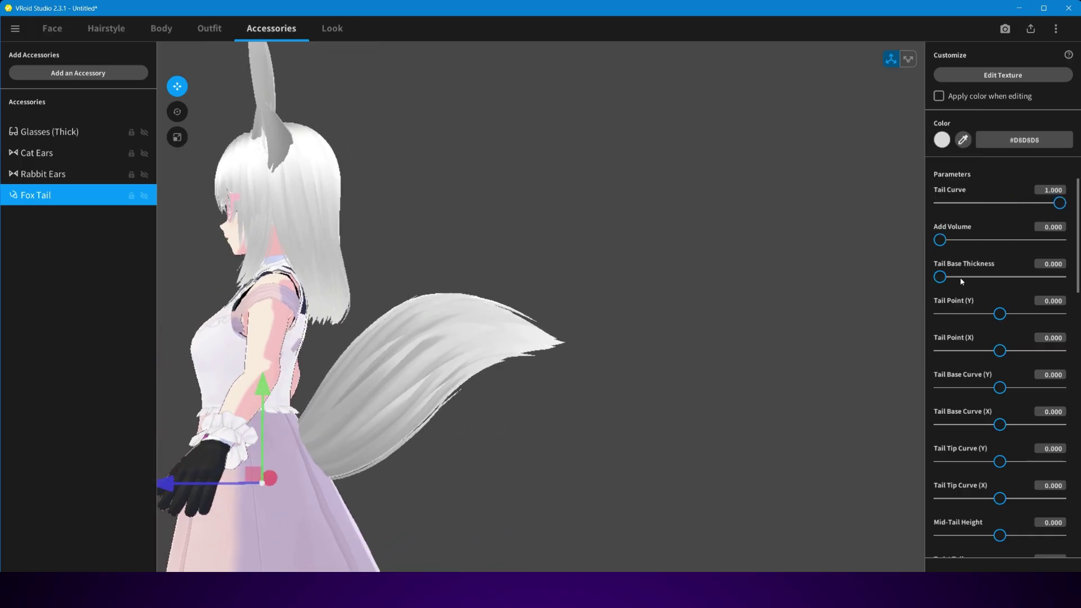
mouse_move(999, 314)
mouse_down()
mouse_move(1054, 313)
mouse_move(934, 313)
mouse_move(1000, 313)
mouse_up()
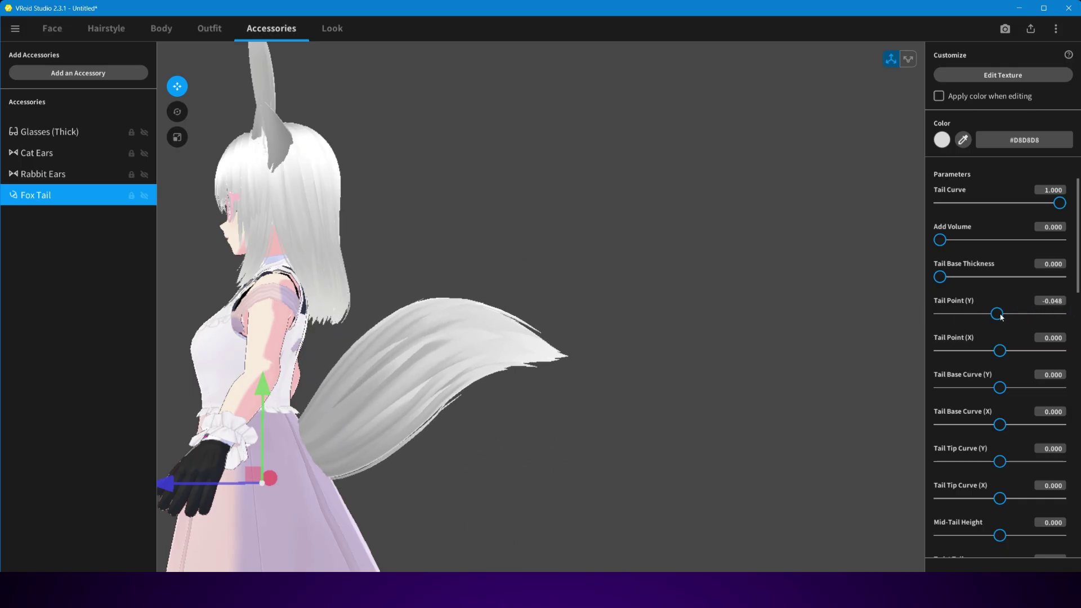
mouse_move(1000, 351)
mouse_down()
mouse_move(929, 359)
mouse_move(1000, 358)
mouse_up()
Adjust the tail tip's Y and sideways curves and reset Mid-Tail Height to 0.
scroll(989, 405, down, 2)
right_drag(784, 373, 802, 388)
drag(998, 382, 930, 398)
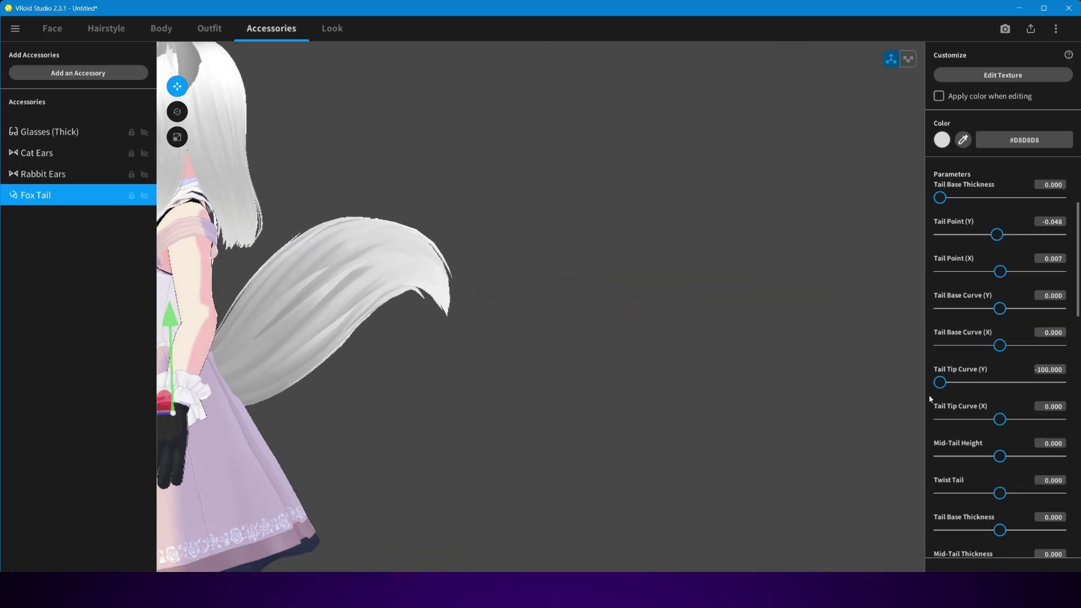
drag(1001, 421, 1061, 457)
click(1048, 445)
text(0)
click(1018, 468)
Enlarge the fox tail slightly to Tail Size 0.247, viewing it from the side.
scroll(1014, 477, down, 5)
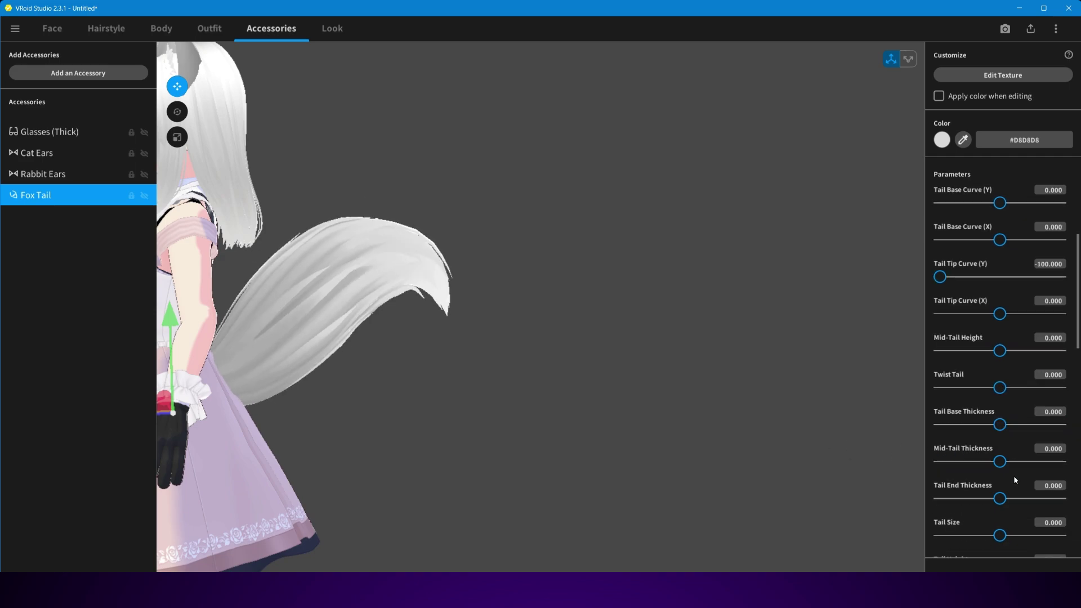
mouse_move(1001, 385)
mouse_down()
mouse_move(1026, 388)
mouse_move(965, 393)
mouse_move(1000, 388)
mouse_up()
right_drag(540, 407, 455, 379)
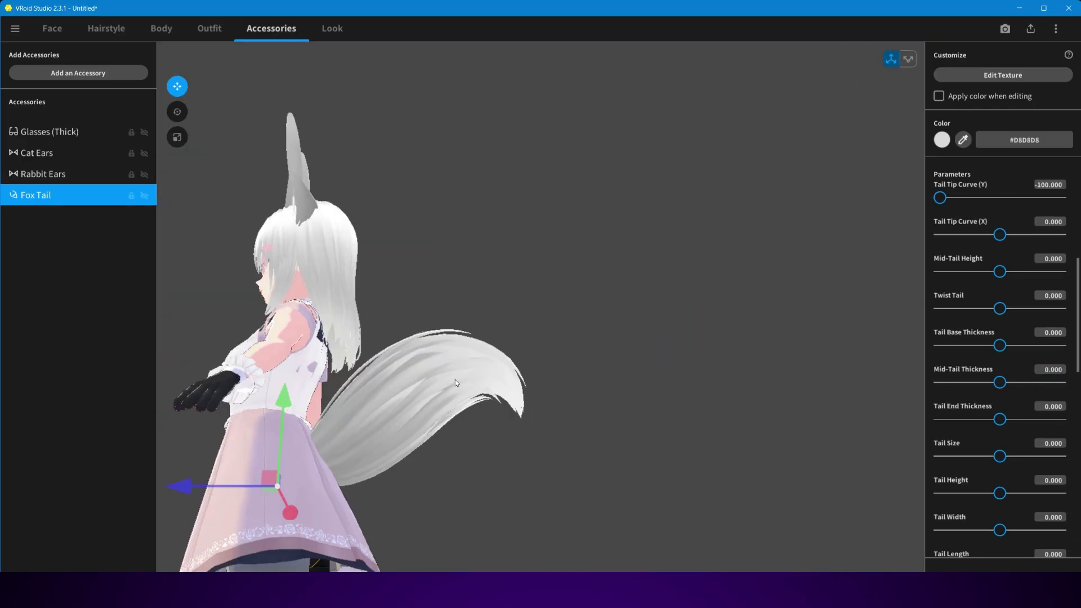
scroll(454, 380, down, 3)
middle_drag(455, 463, 501, 370)
drag(1004, 454, 1016, 456)
right_drag(895, 411, 703, 415)
Lessen the tail tip curl and set Move Tail (Z) to -0.063.
scroll(1022, 361, up, 3)
scroll(1020, 345, up, 2)
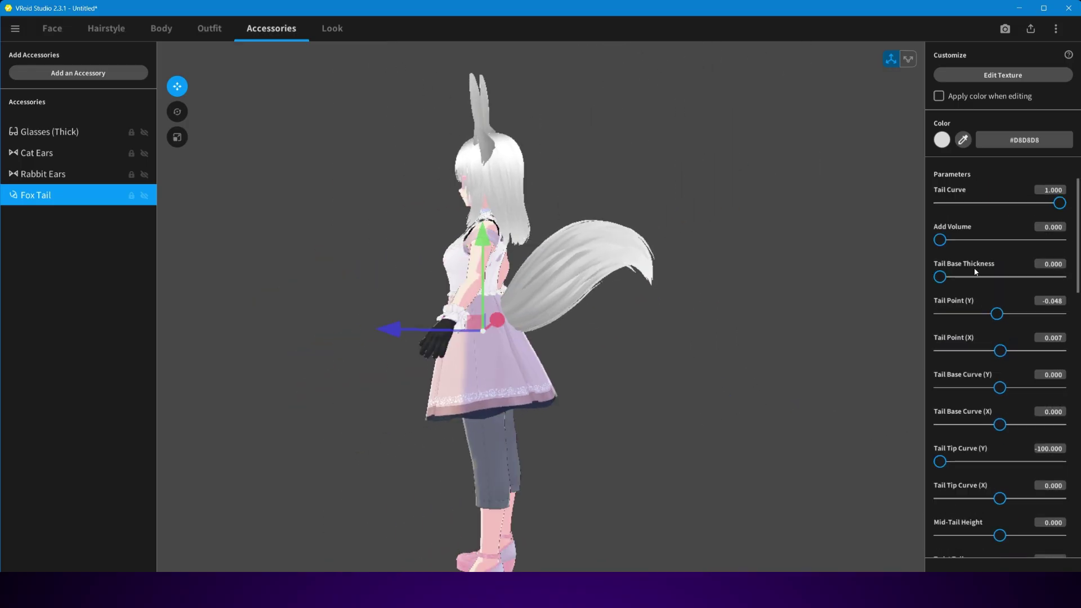
drag(1061, 200, 1079, 213)
mouse_move(941, 463)
mouse_down()
mouse_move(980, 463)
mouse_move(959, 461)
mouse_up()
right_drag(726, 395, 710, 403)
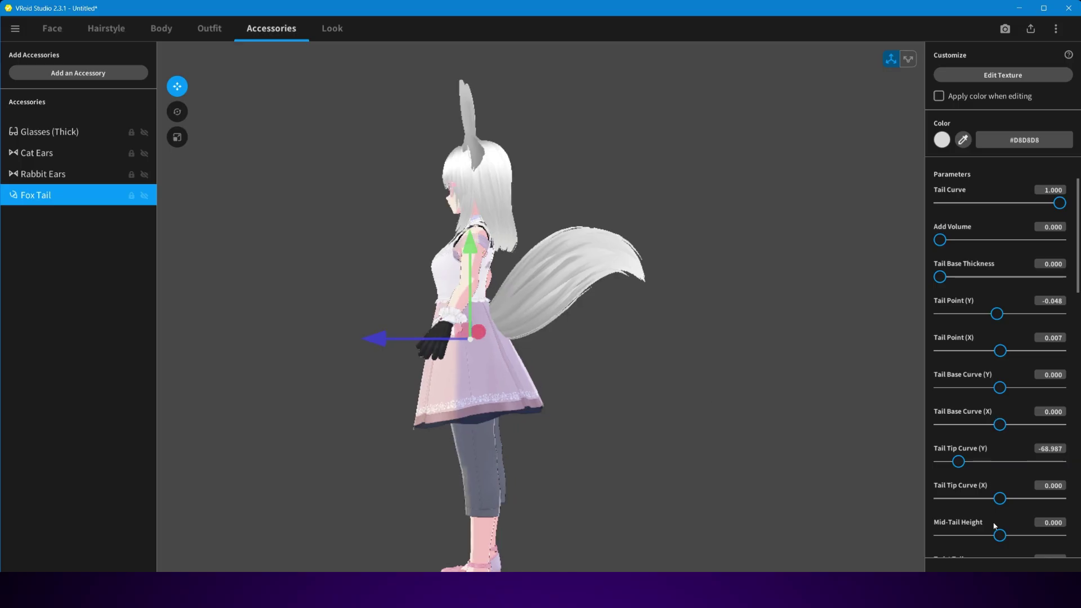
scroll(994, 525, down, 9)
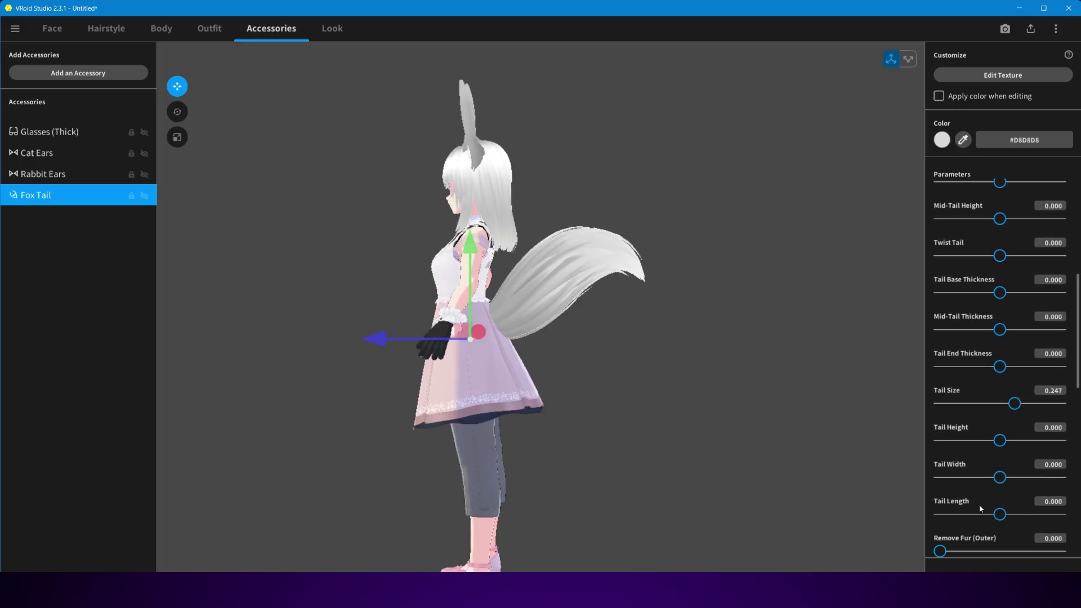
scroll(979, 504, down, 5)
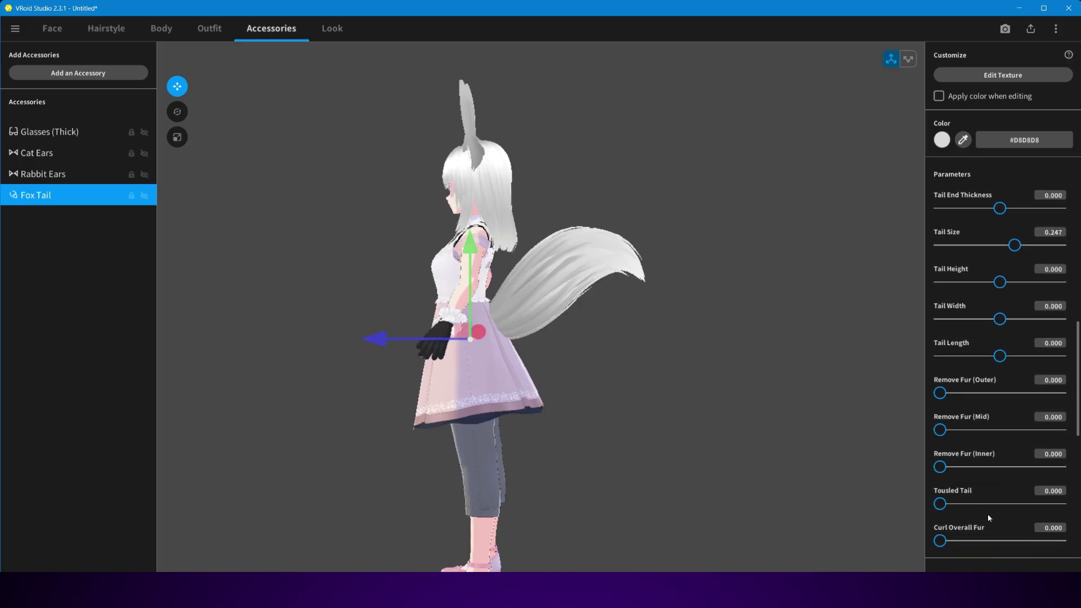
scroll(989, 516, down, 3)
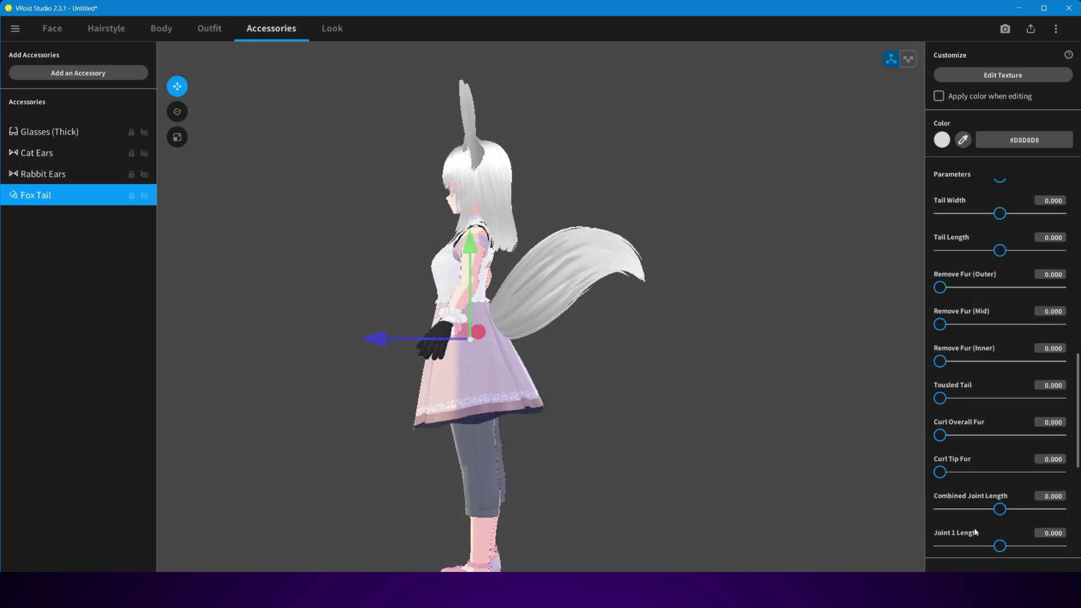
scroll(979, 523, down, 5)
mouse_move(1000, 509)
mouse_down()
mouse_move(1033, 510)
mouse_move(944, 510)
mouse_move(1056, 510)
mouse_move(997, 510)
mouse_up()
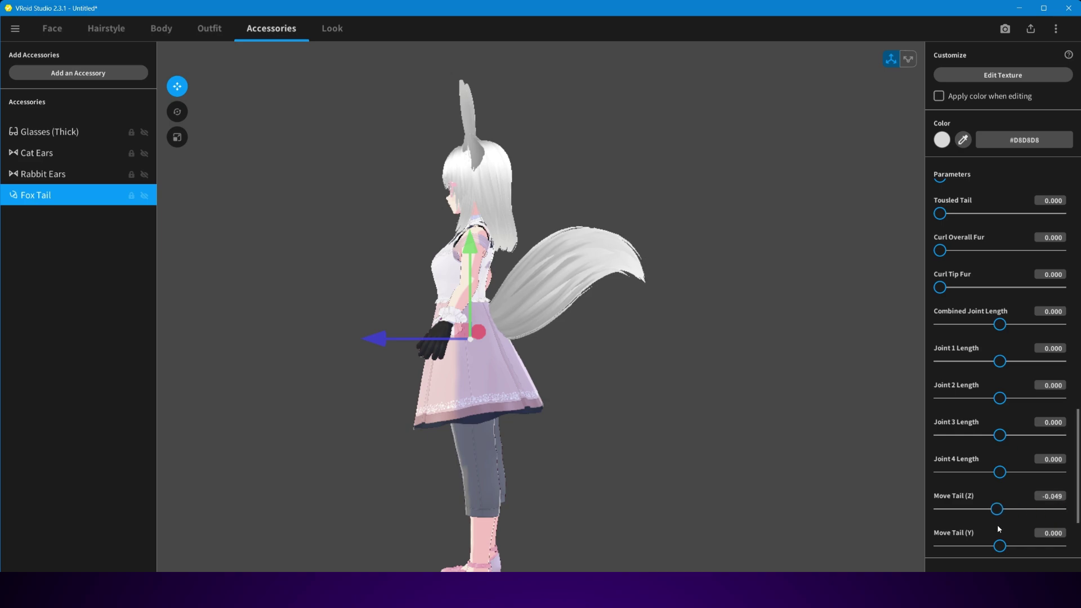
scroll(998, 527, down, 3)
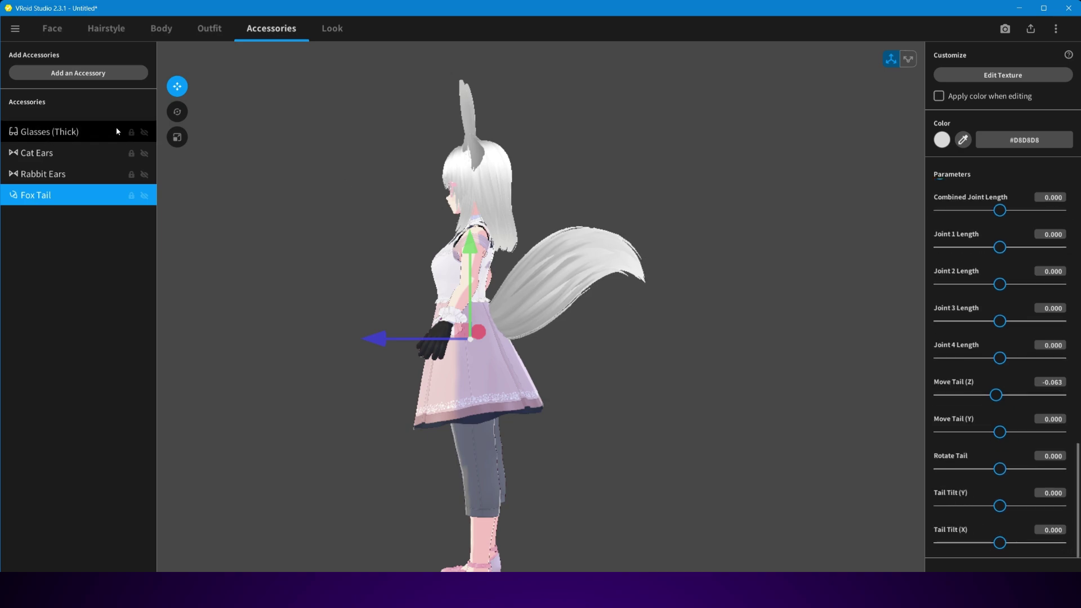
click(332, 27)
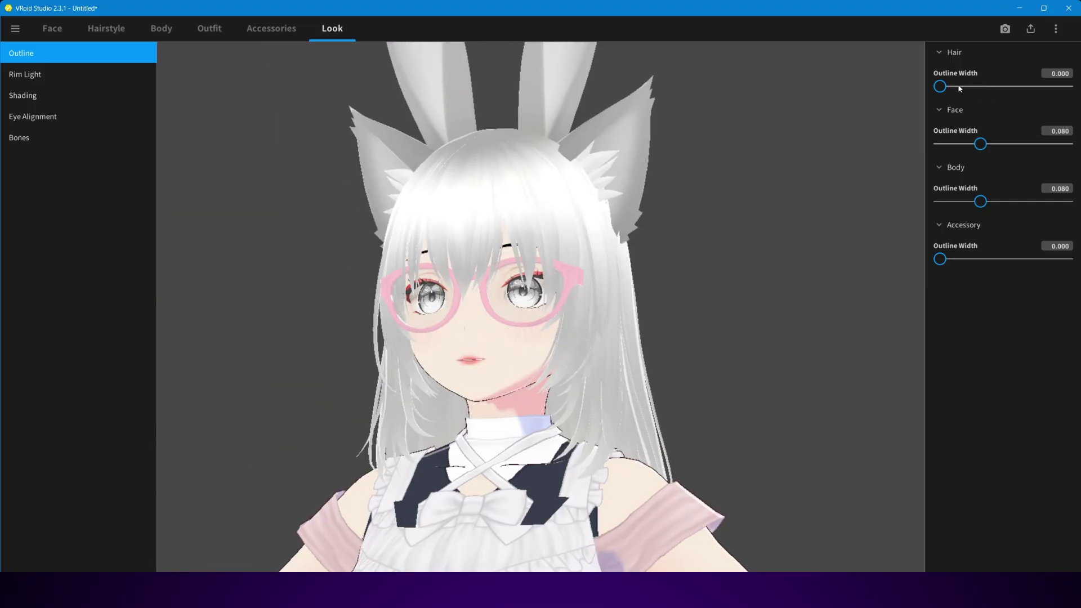
Set the hair, face and body outline widths to 0.000.
mouse_move(940, 87)
mouse_down()
mouse_move(1016, 96)
mouse_move(937, 102)
mouse_up()
drag(1003, 208, 932, 212)
scroll(750, 231, down, 3)
mouse_move(750, 231)
right_down()
mouse_move(759, 250)
mouse_move(754, 238)
right_up()
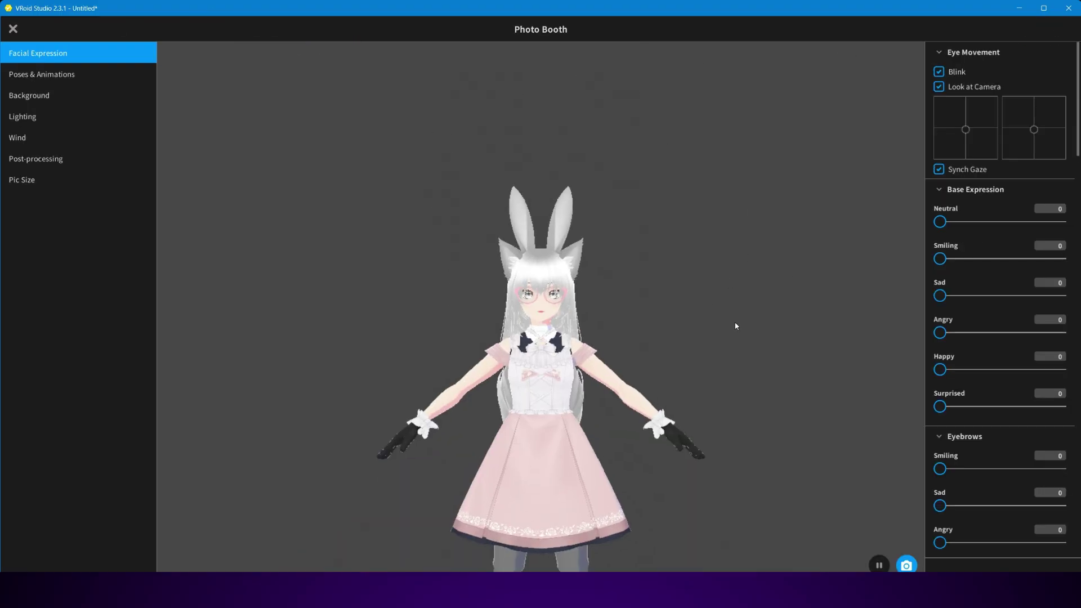
Preview X-axis wind at 0.433 in Photo Booth, then close the preview.
click(113, 137)
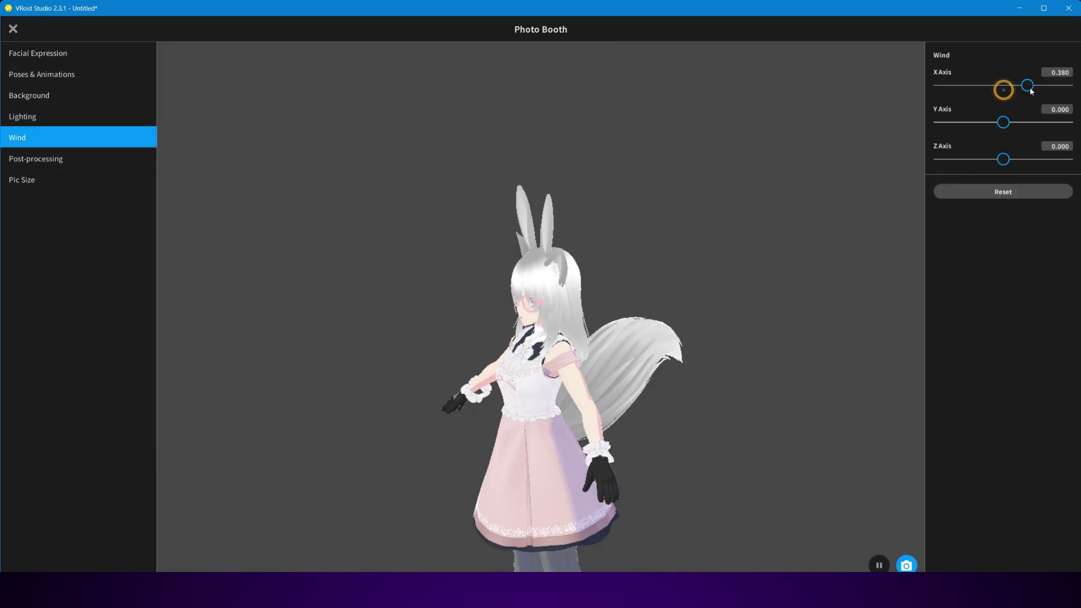
drag(1031, 91, 1034, 90)
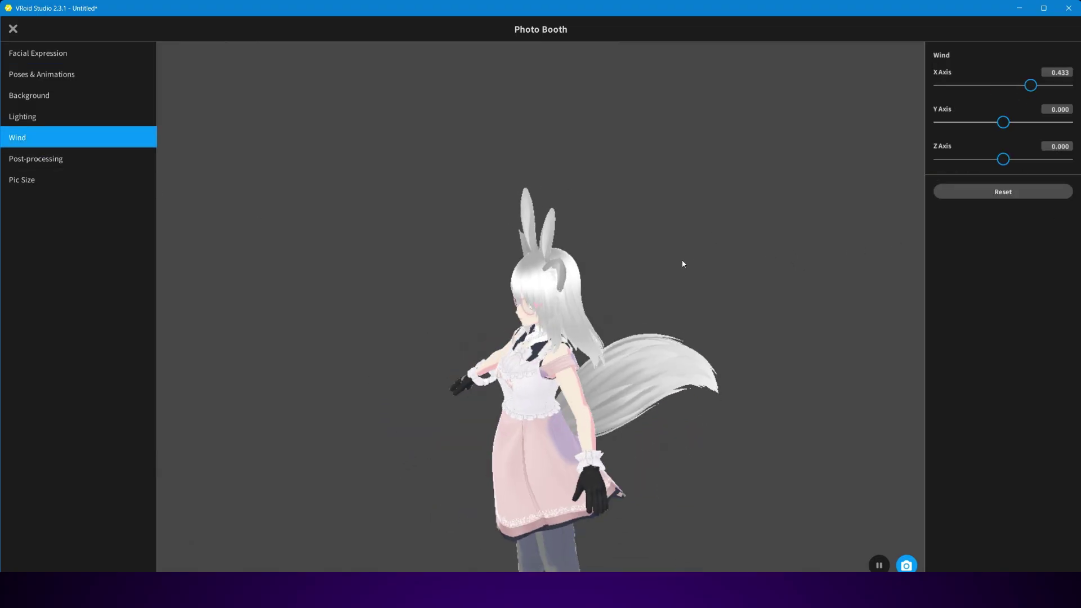
right_drag(682, 264, 707, 249)
scroll(687, 276, up, 8)
scroll(839, 215, down, 3)
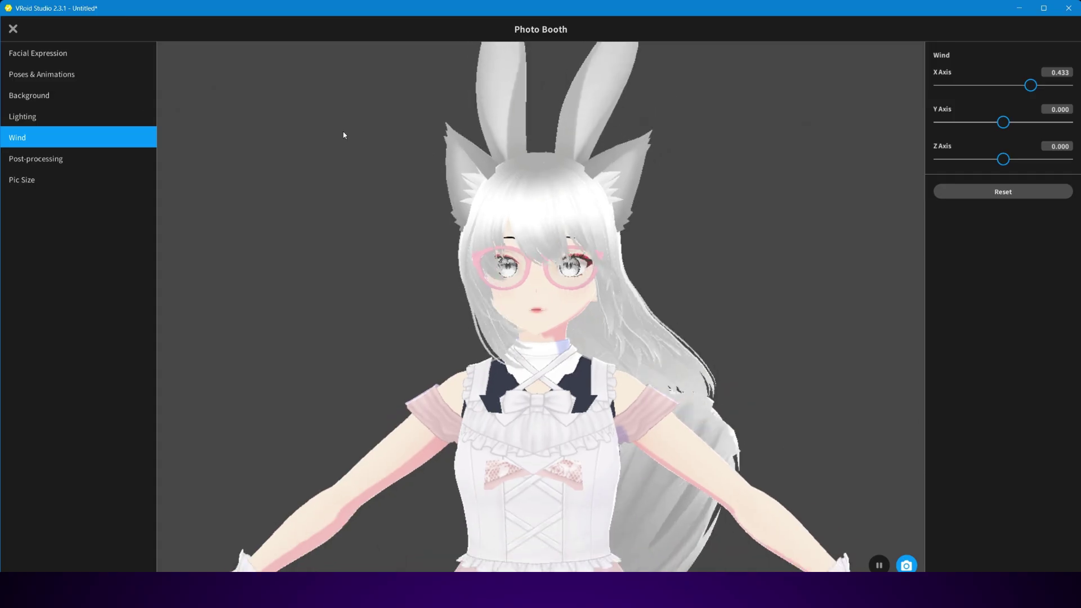
click(13, 29)
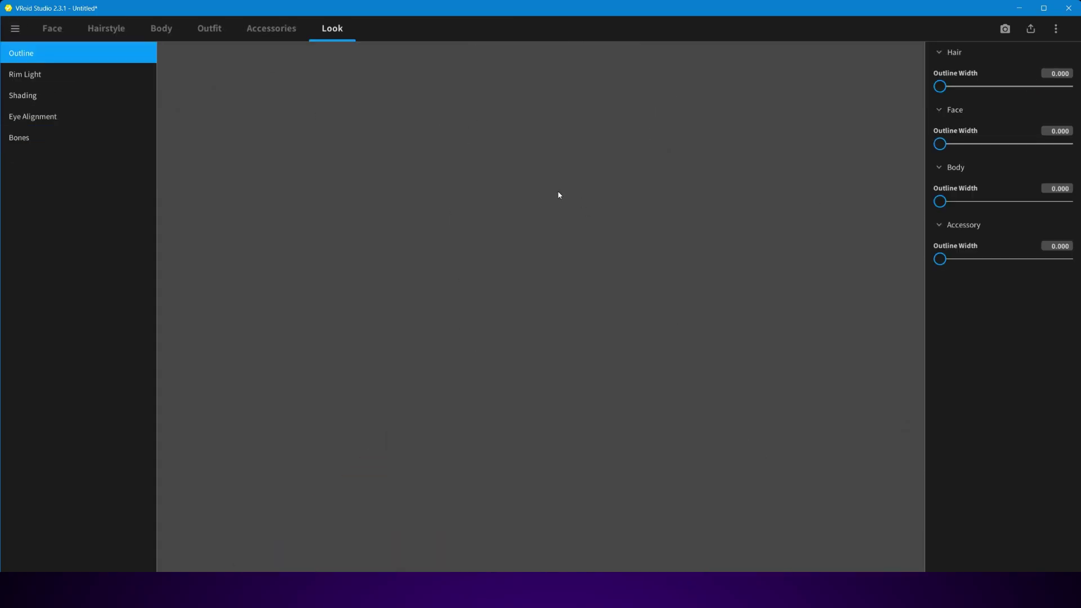
Choose Export as VRM and start the export to reach the VRM settings.
click(1031, 28)
click(977, 32)
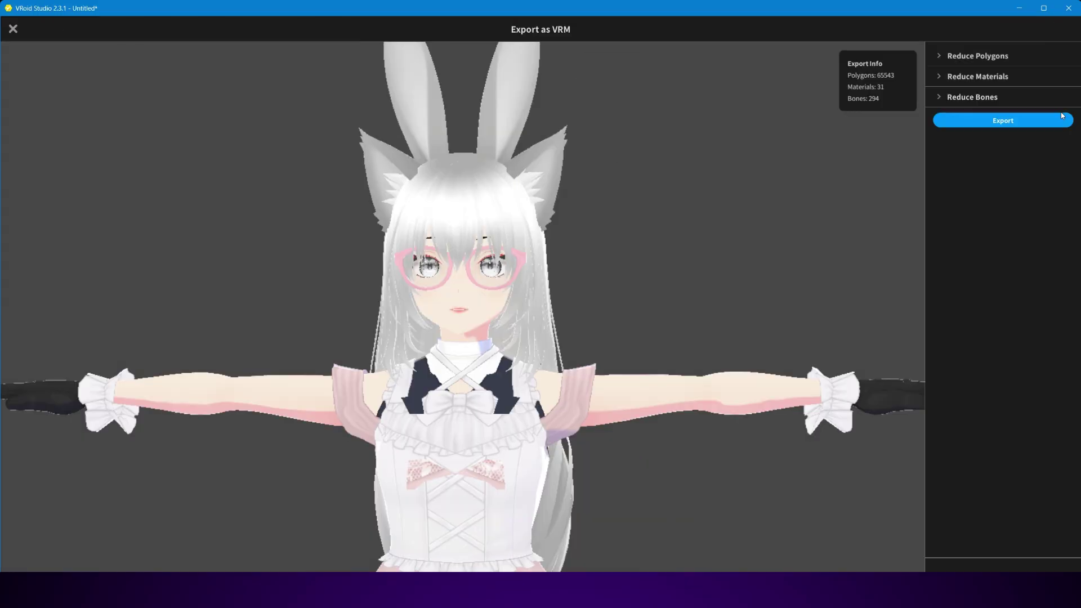
click(1003, 120)
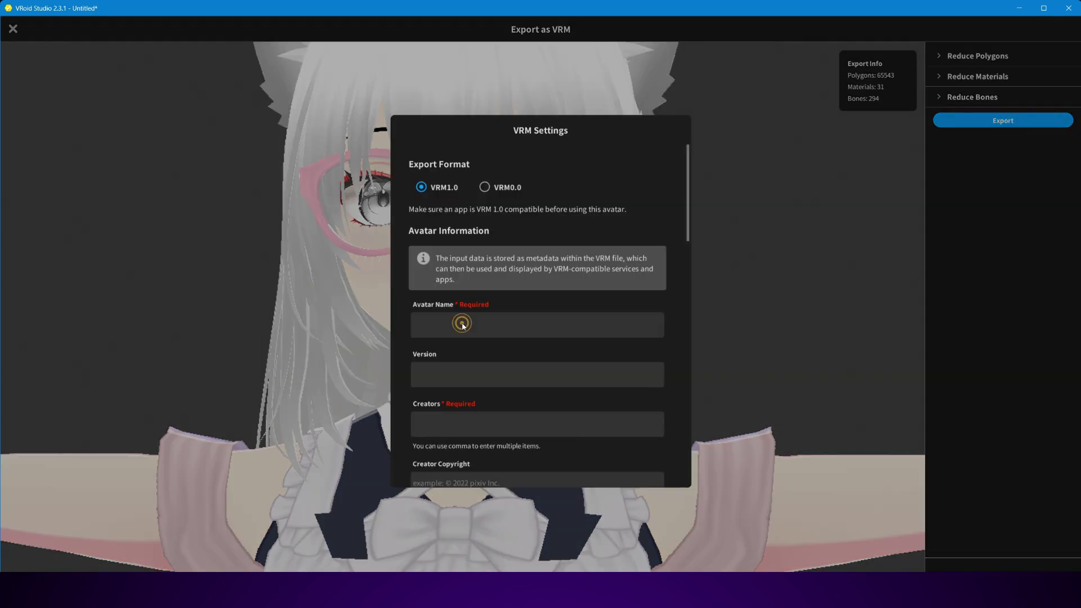
Enter avatar name Lilly and the creator's name, export, and save as Lilly.vrm.
click(462, 325)
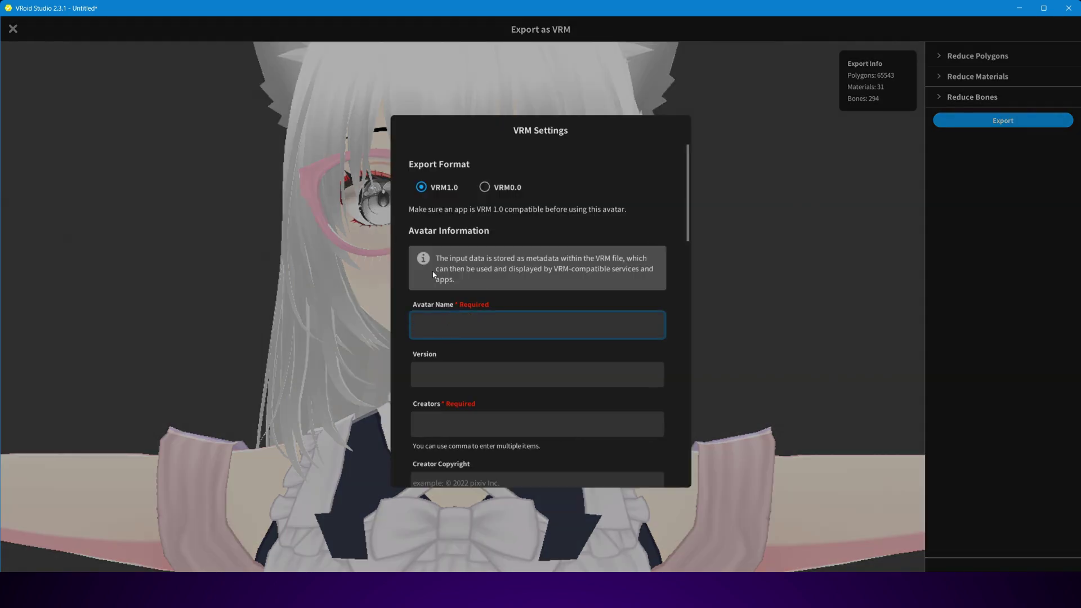
scroll(575, 392, down, 3)
click(479, 292)
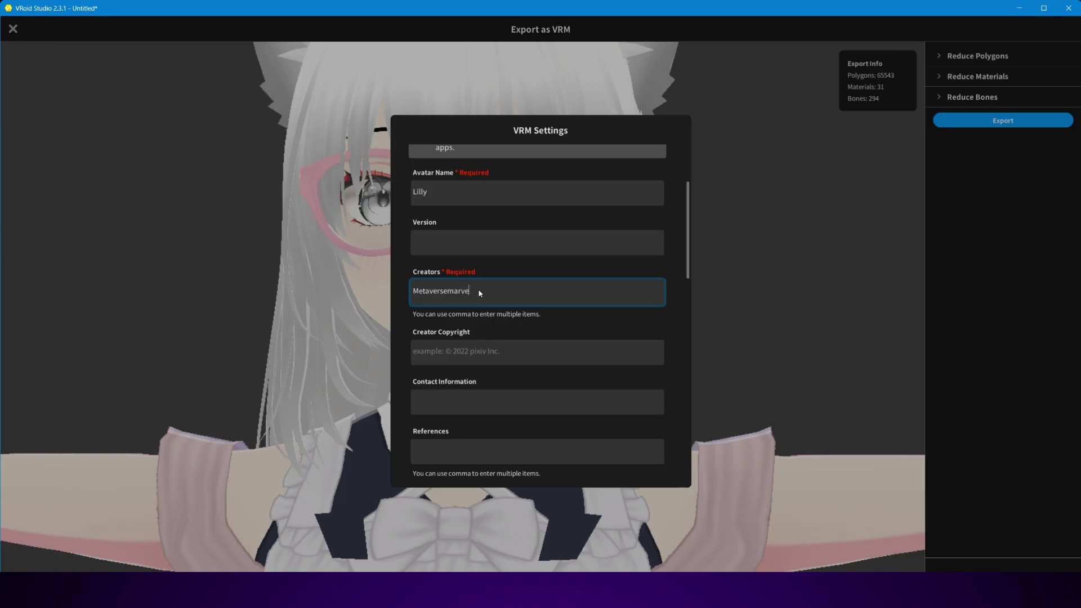
click(589, 316)
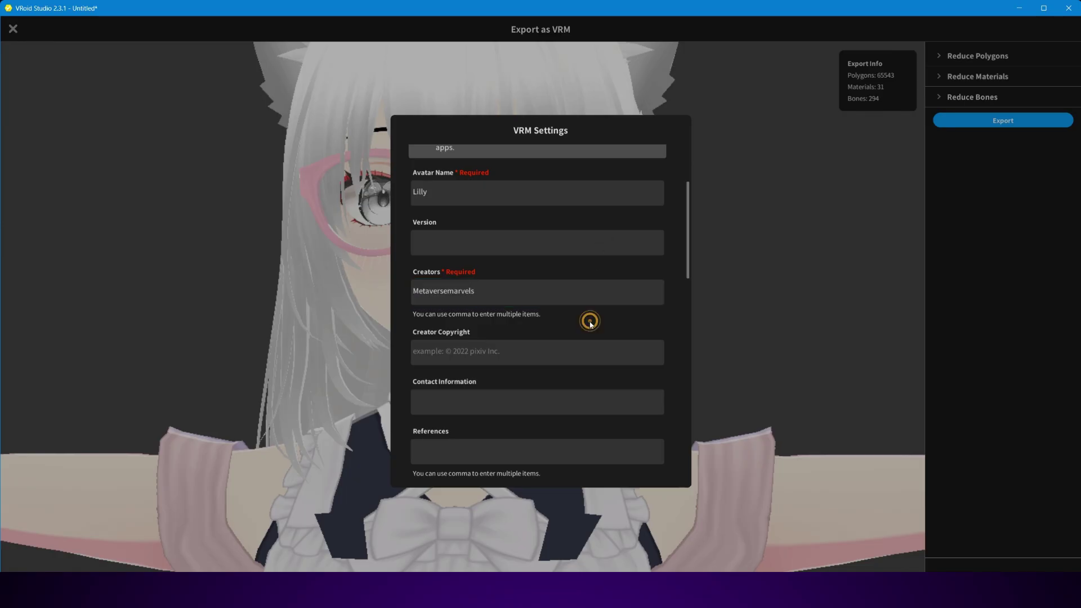
scroll(576, 336, down, 15)
scroll(571, 338, down, 3)
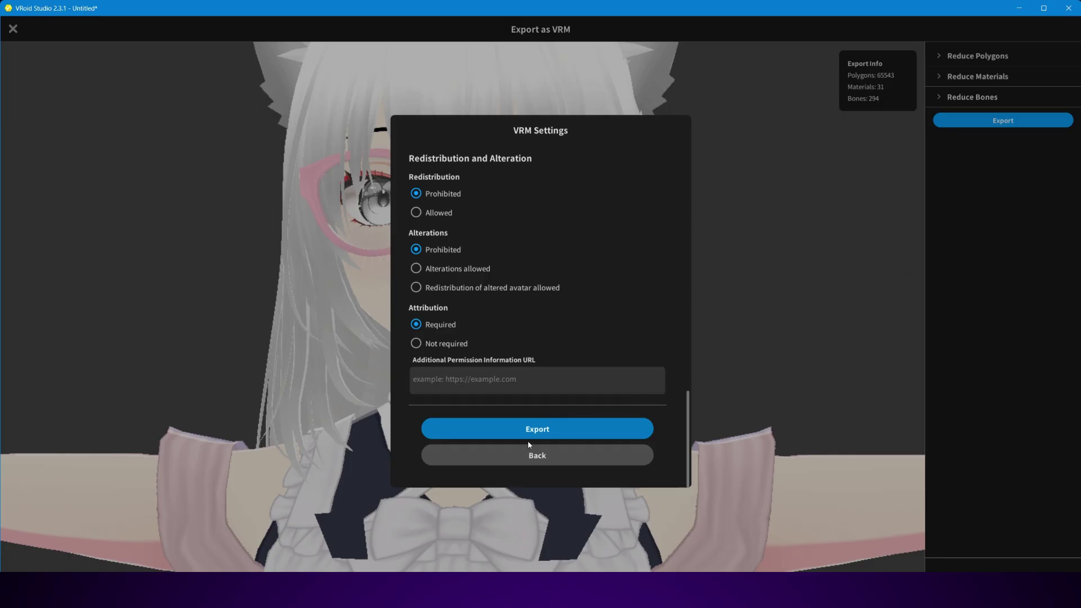
click(618, 418)
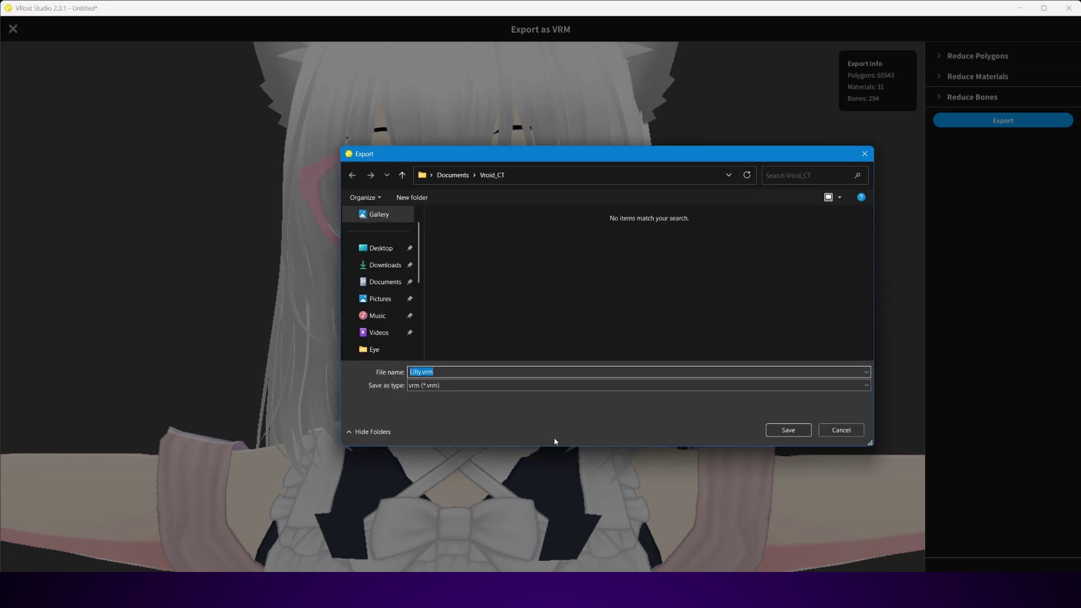
click(787, 432)
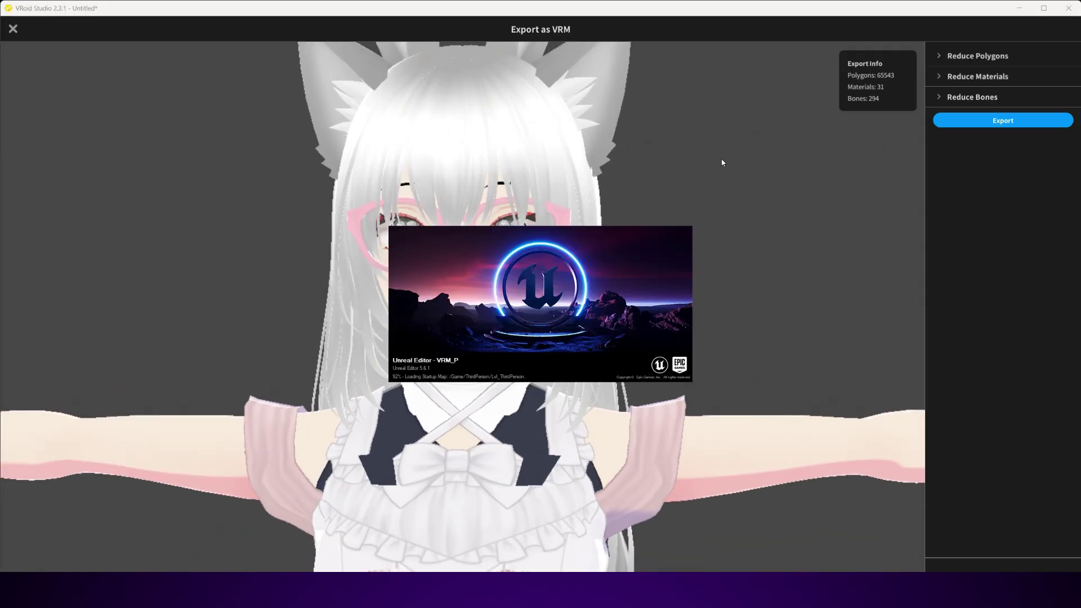
Check Vroid_C in the Content Drawer, then create a Content folder named Vroid_L.
click(39, 574)
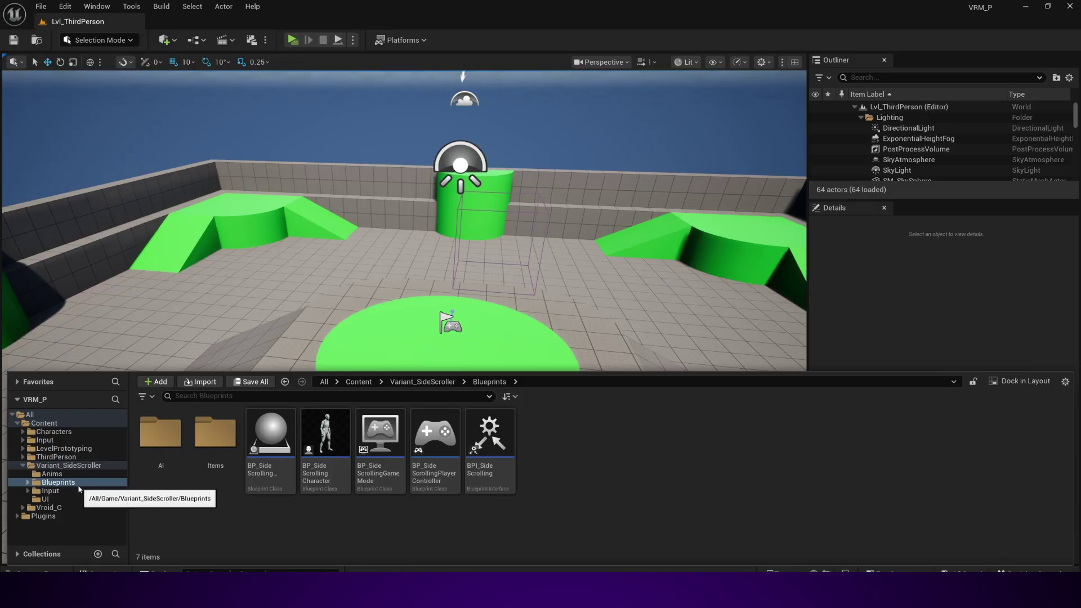
click(73, 509)
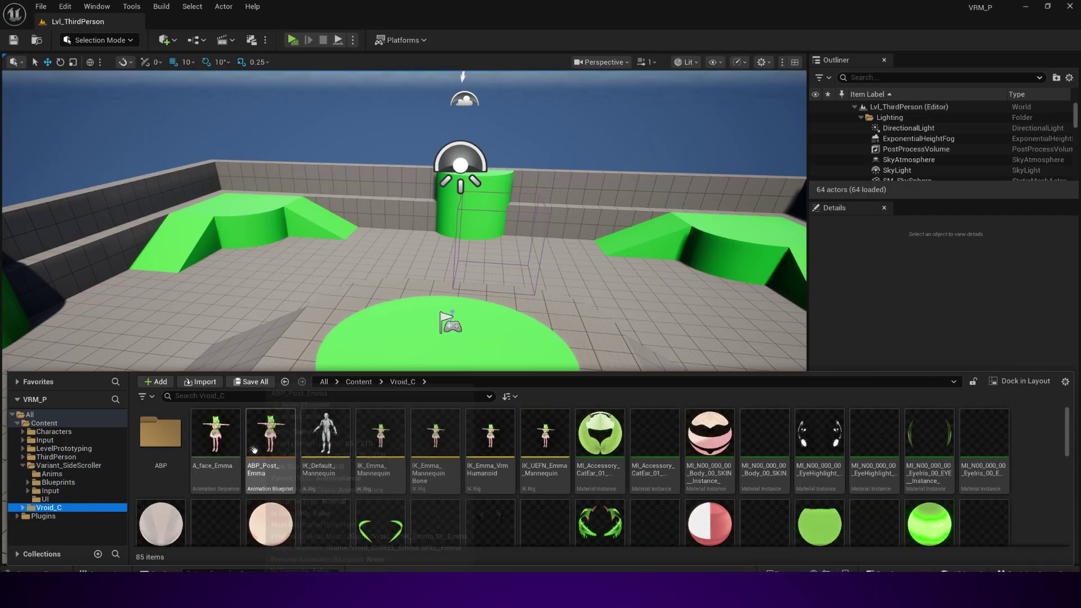
click(359, 382)
right_click(603, 489)
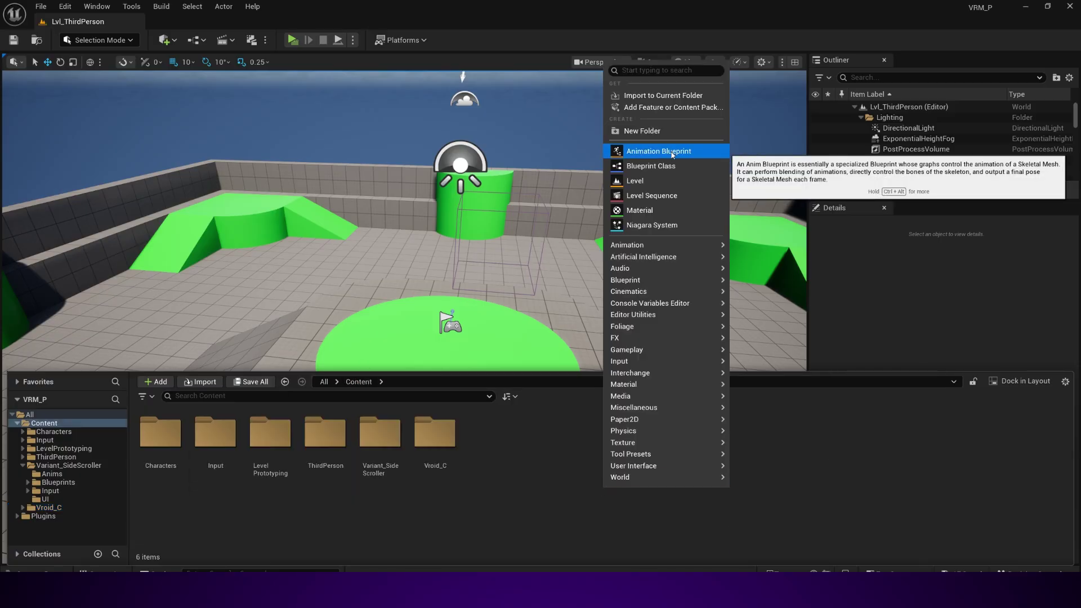
click(658, 129)
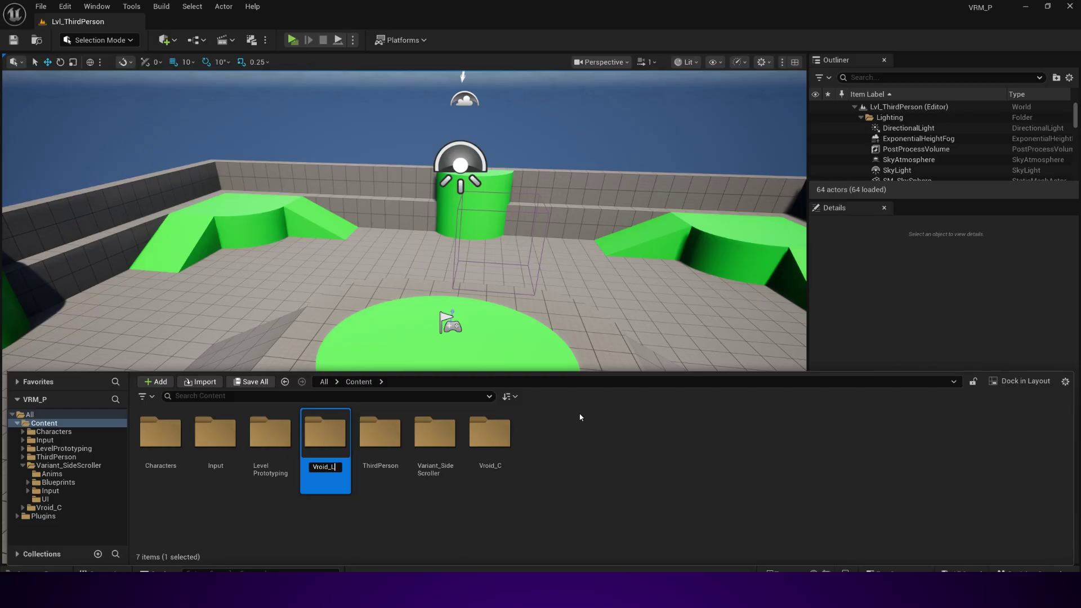
key(Return)
key(Return)
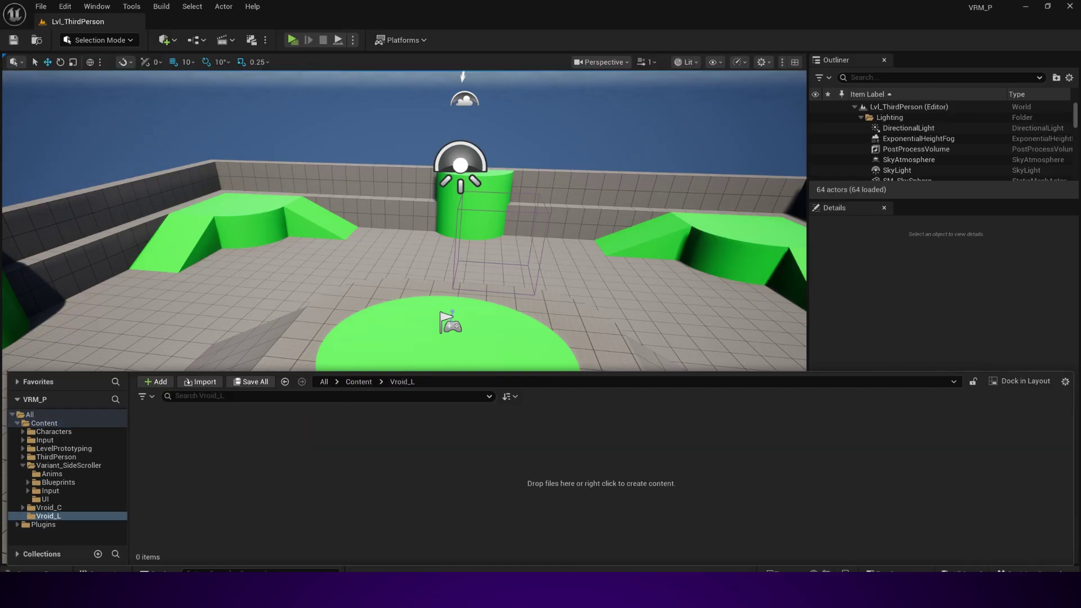
Find Lilly.vrm's location from Explorer's recent files and drop it into Vroid_L.
drag(1, 237, 606, 127)
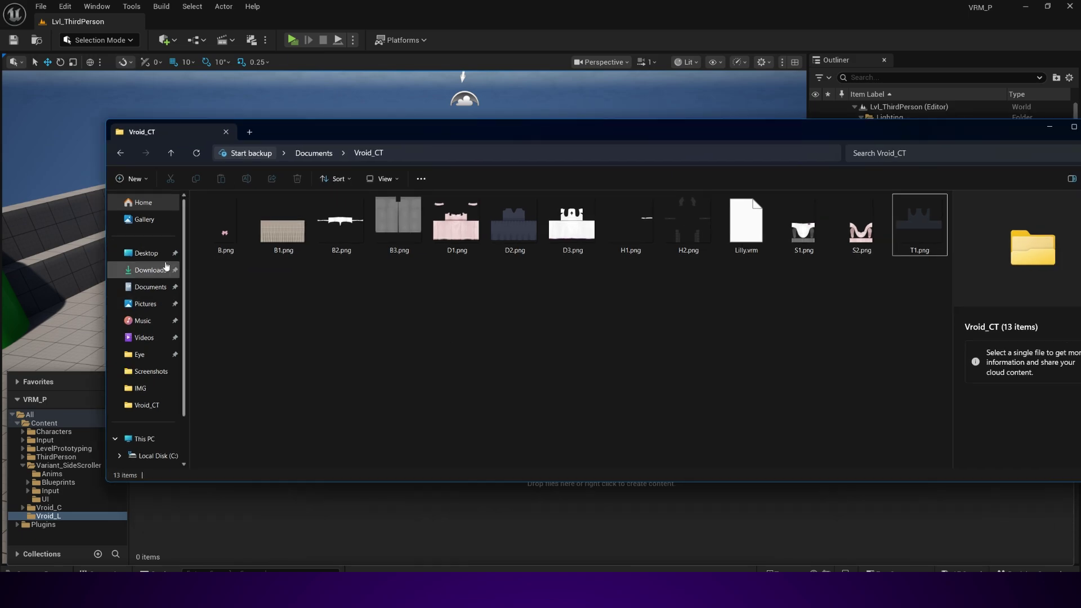
click(151, 207)
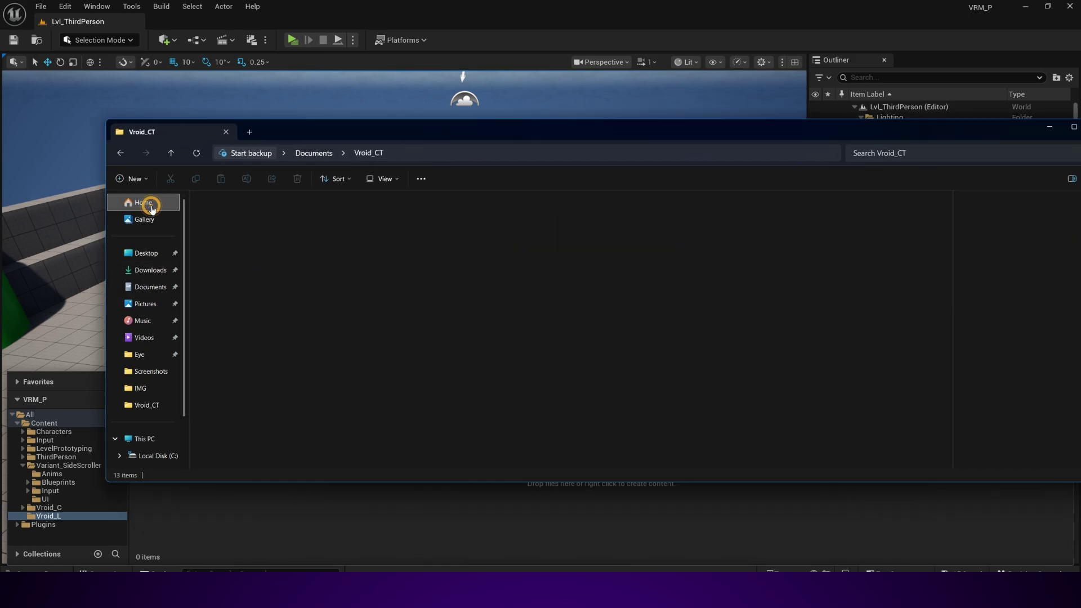
right_click(269, 348)
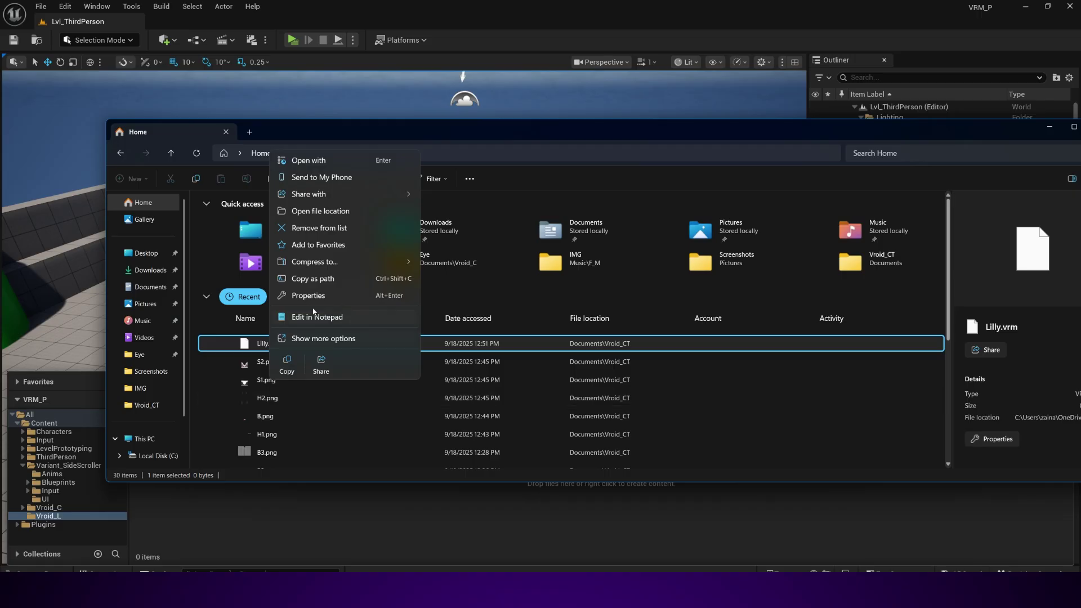
click(309, 211)
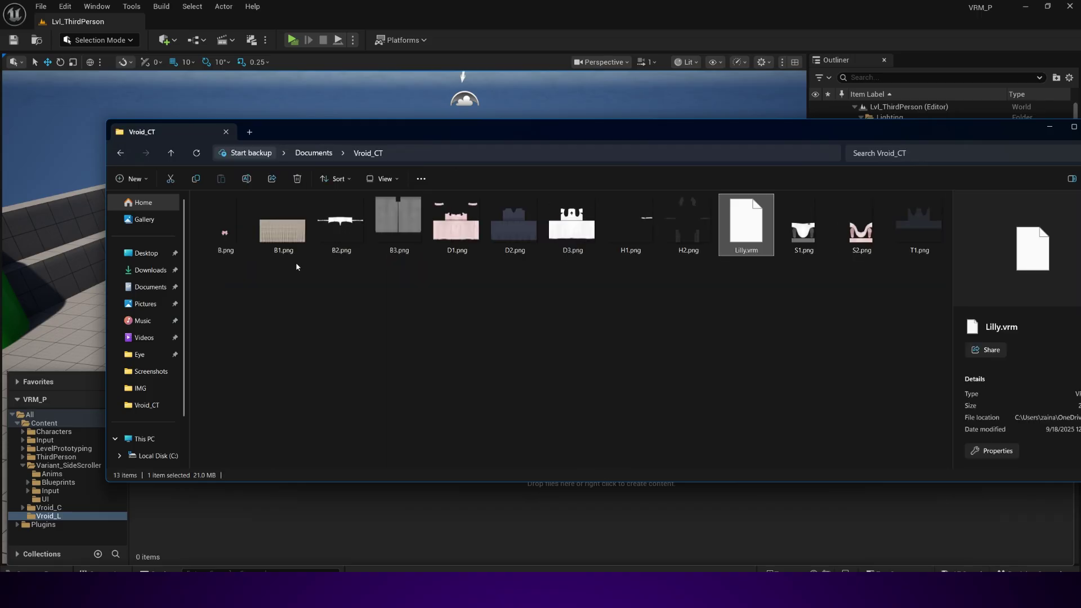
drag(735, 229, 632, 514)
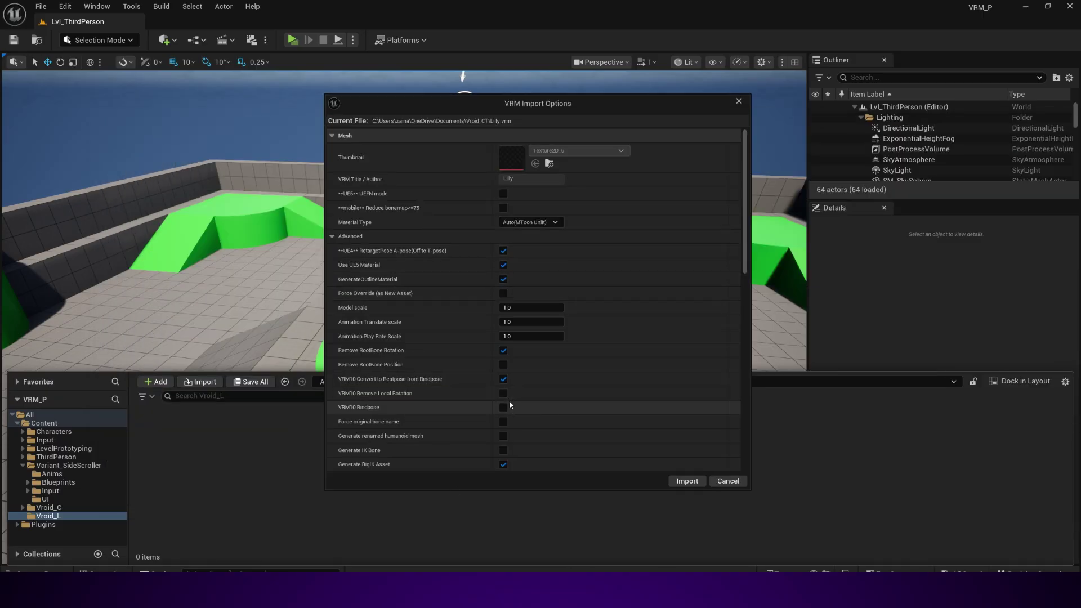
Import Lilly.vrm with IK bone generation turned on.
scroll(501, 413, down, 3)
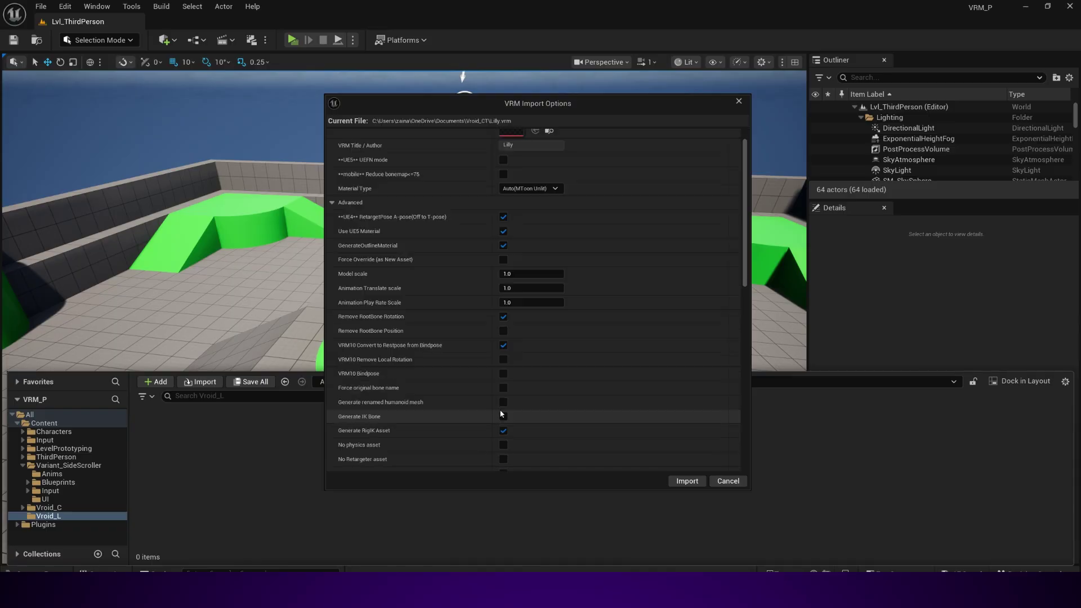
scroll(501, 394, down, 1)
click(503, 350)
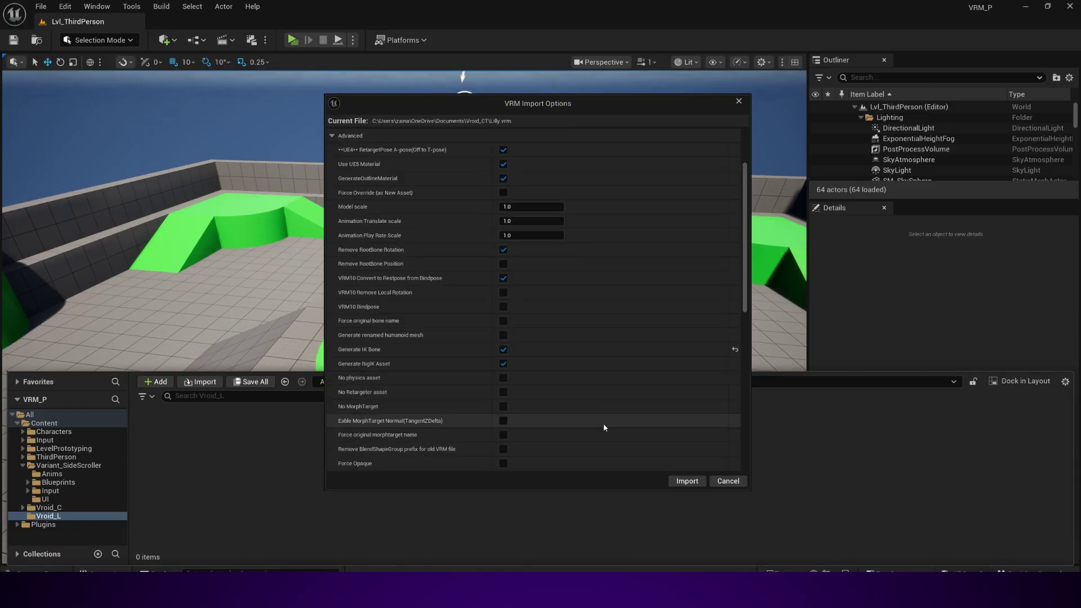
click(678, 480)
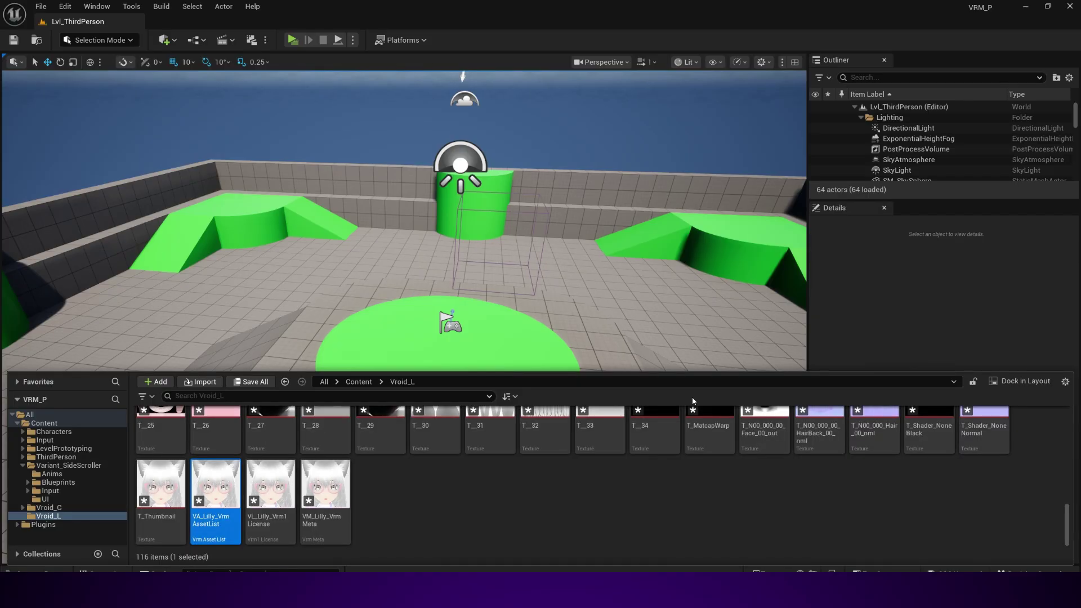
Open the SK_Lilly skeletal mesh from Vroid_L in its mesh editor.
scroll(483, 535, up, 3)
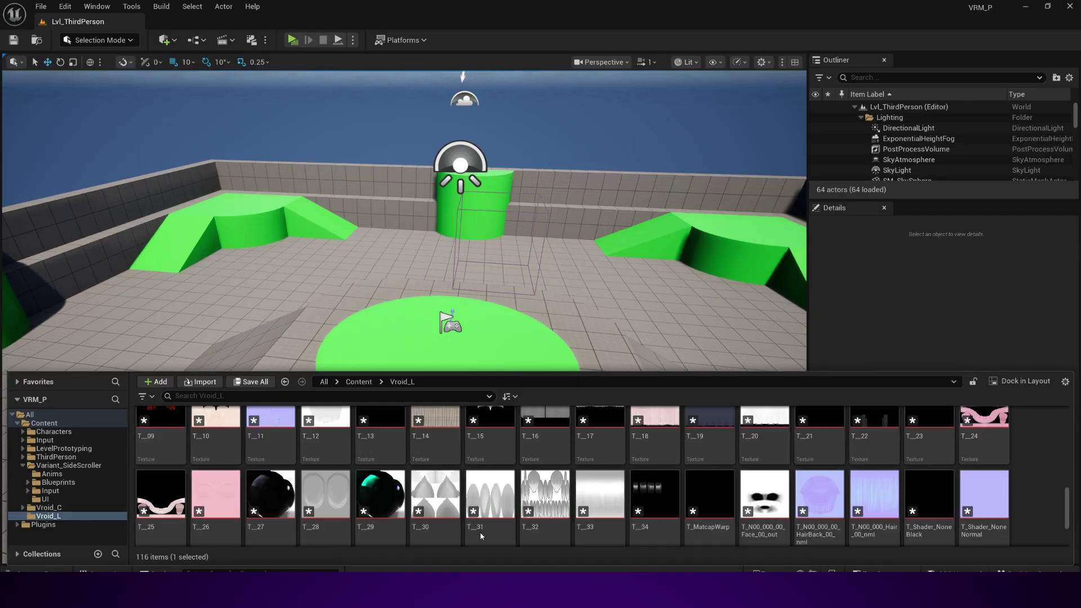
scroll(487, 535, up, 8)
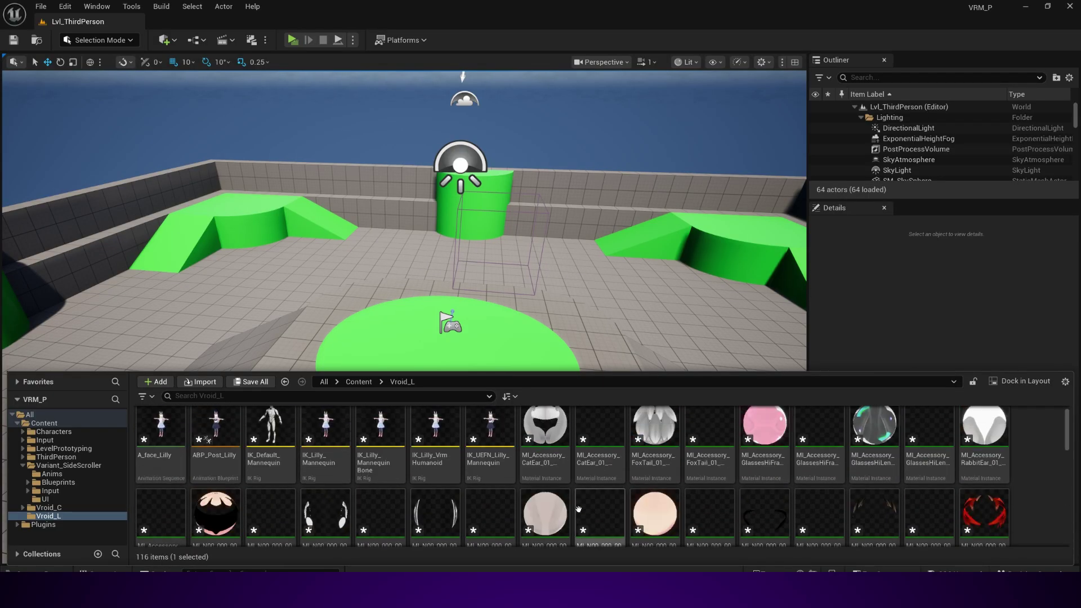
scroll(582, 491, down, 4)
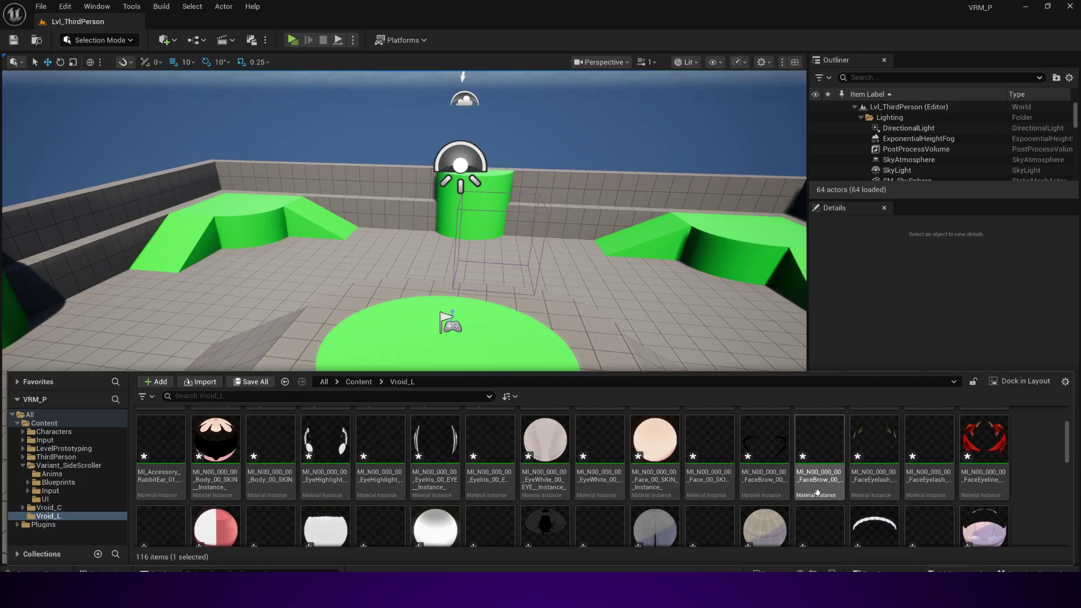
scroll(582, 491, down, 5)
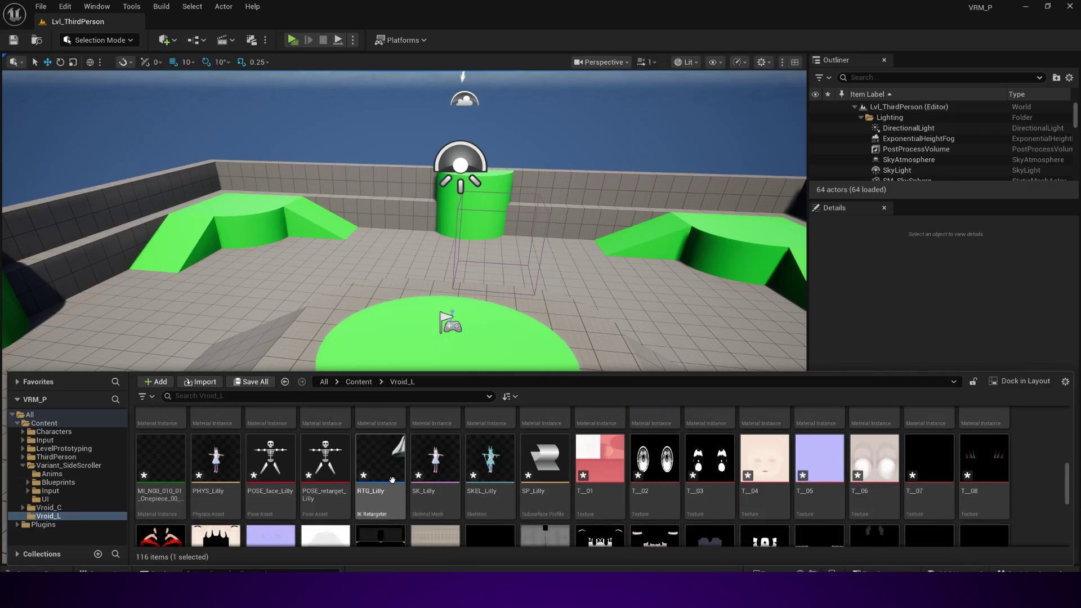
double_click(428, 479)
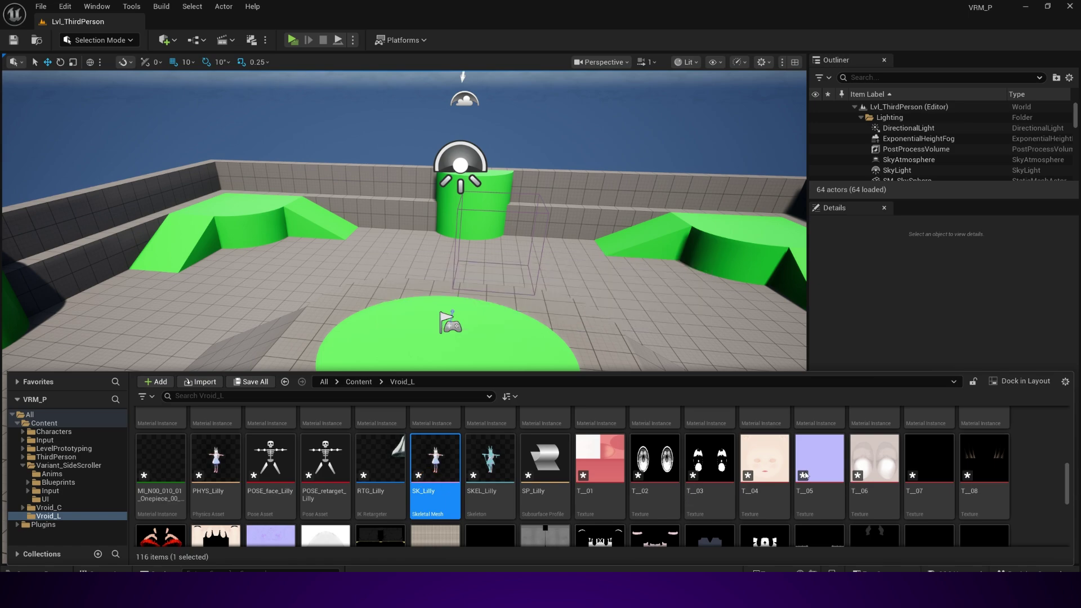
scroll(416, 310, up, 10)
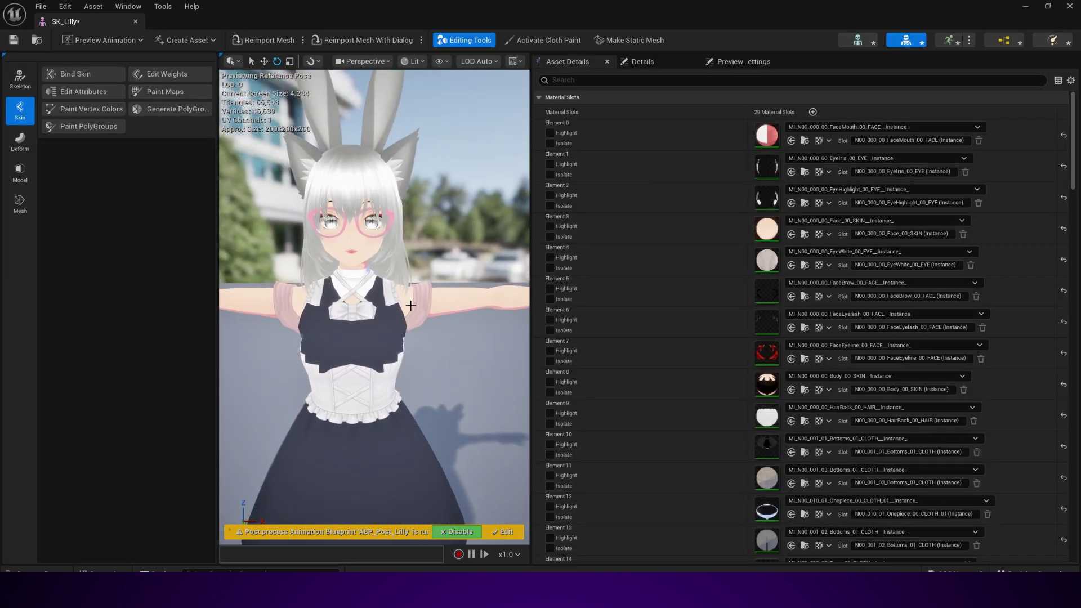
Isolate each clothing material slot, Element 10 through Element 18, to inspect it.
right_drag(409, 305, 414, 304)
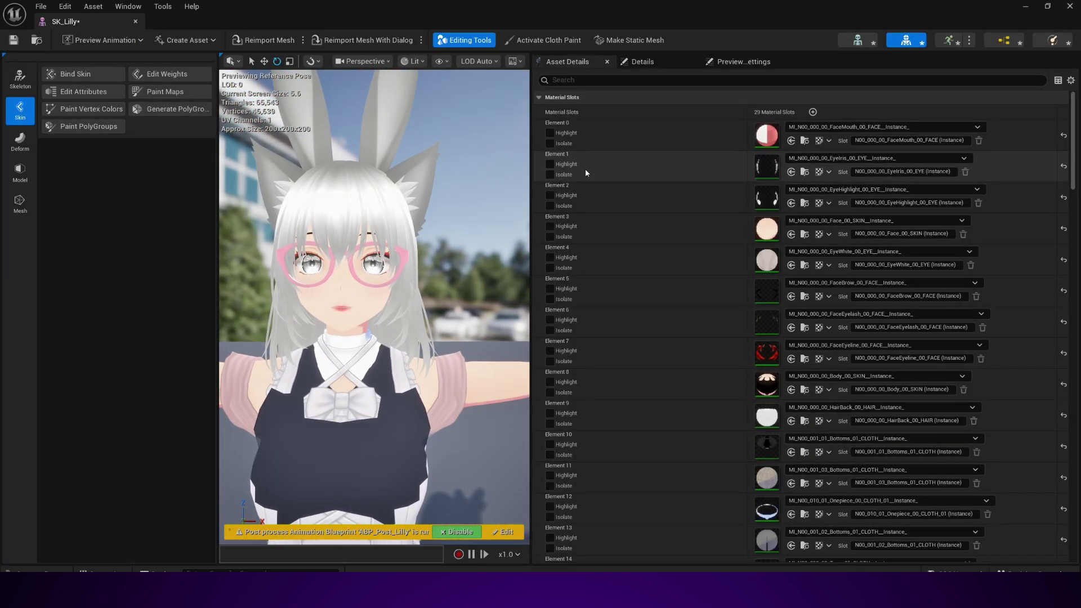
scroll(597, 385, down, 5)
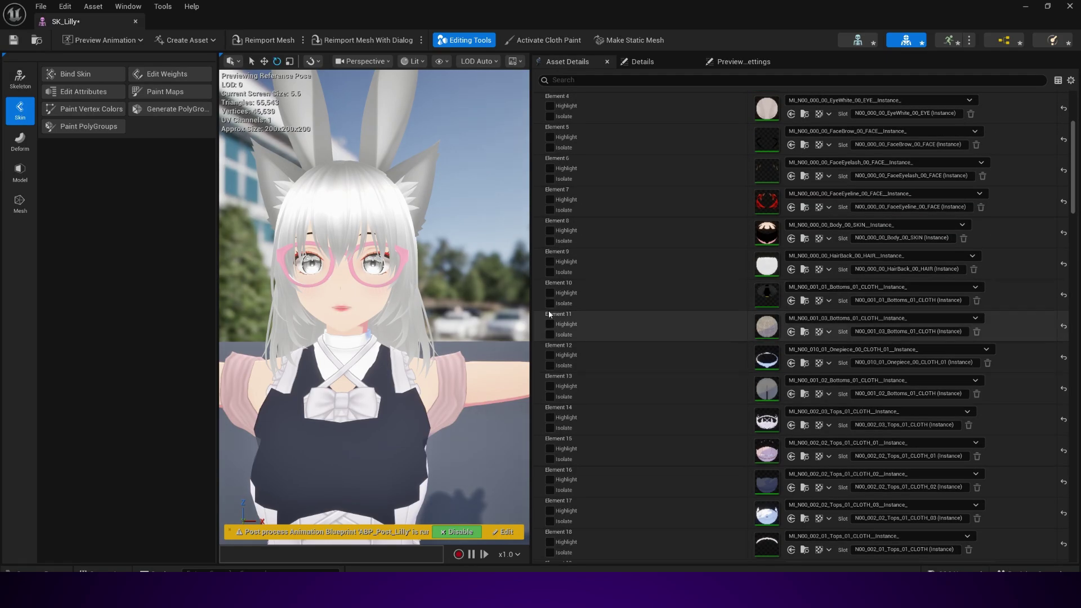
click(549, 300)
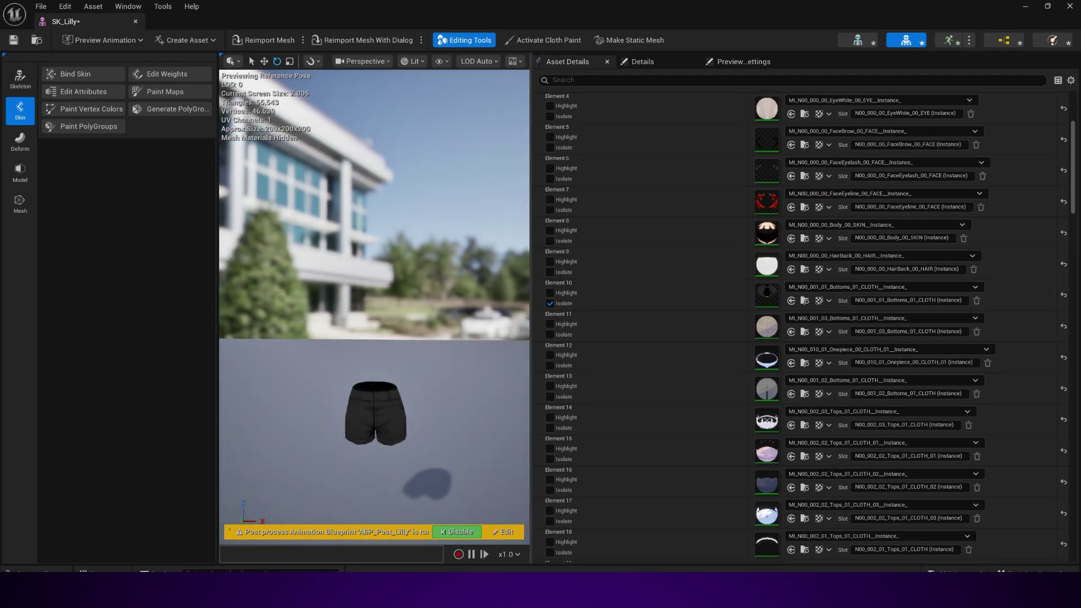
click(550, 334)
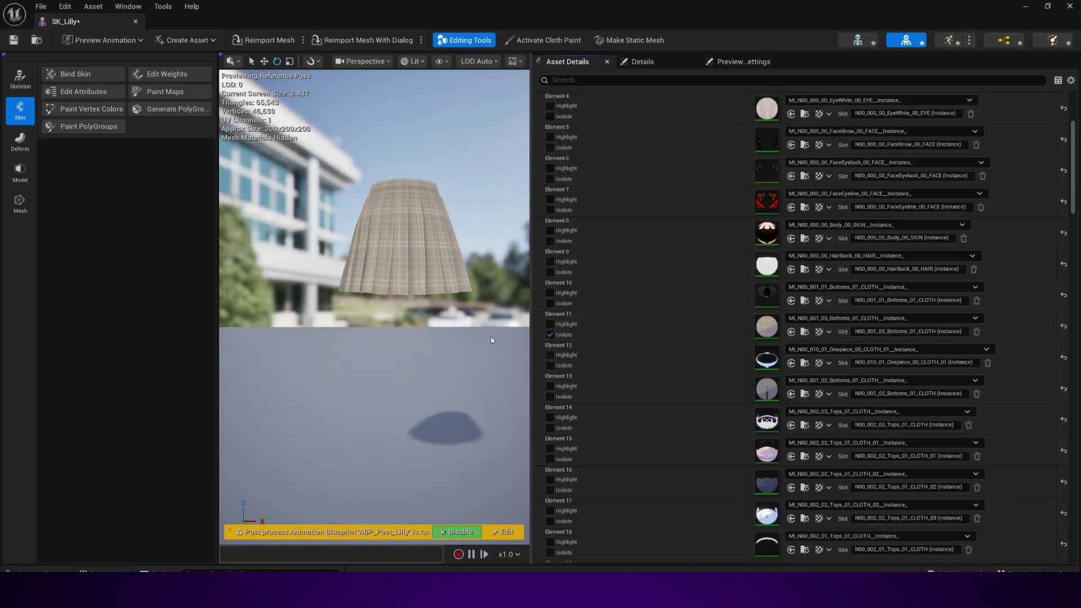
click(550, 366)
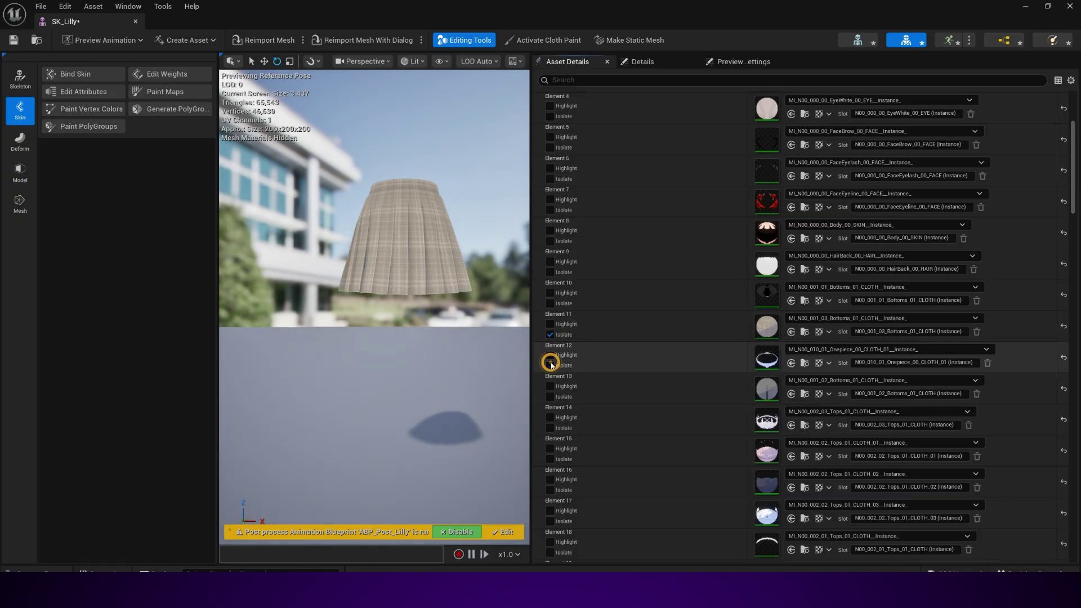
click(550, 396)
click(550, 428)
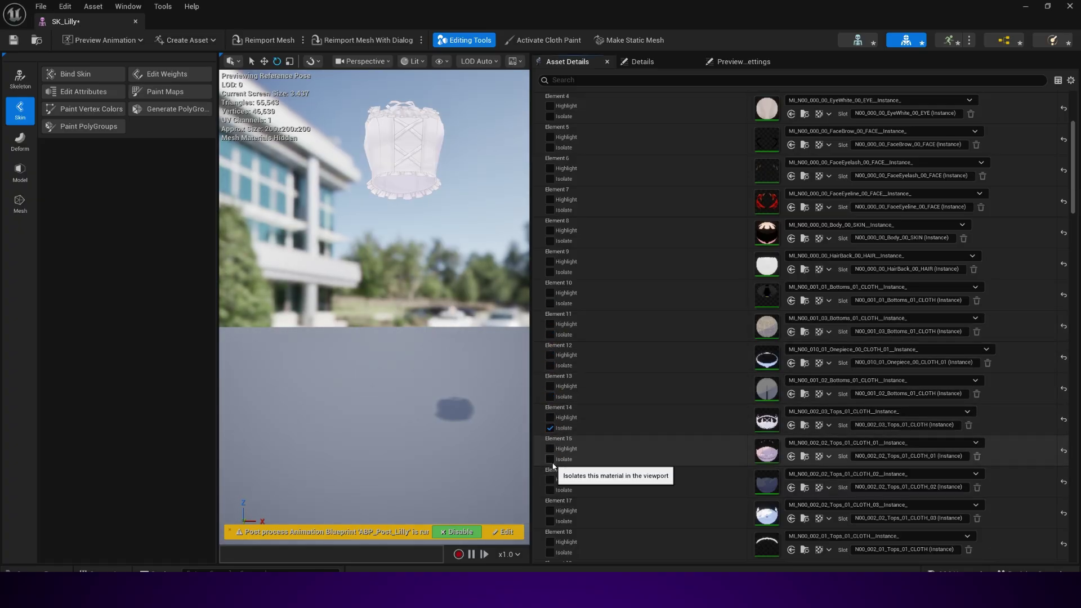
click(550, 459)
click(549, 491)
scroll(546, 492, down, 3)
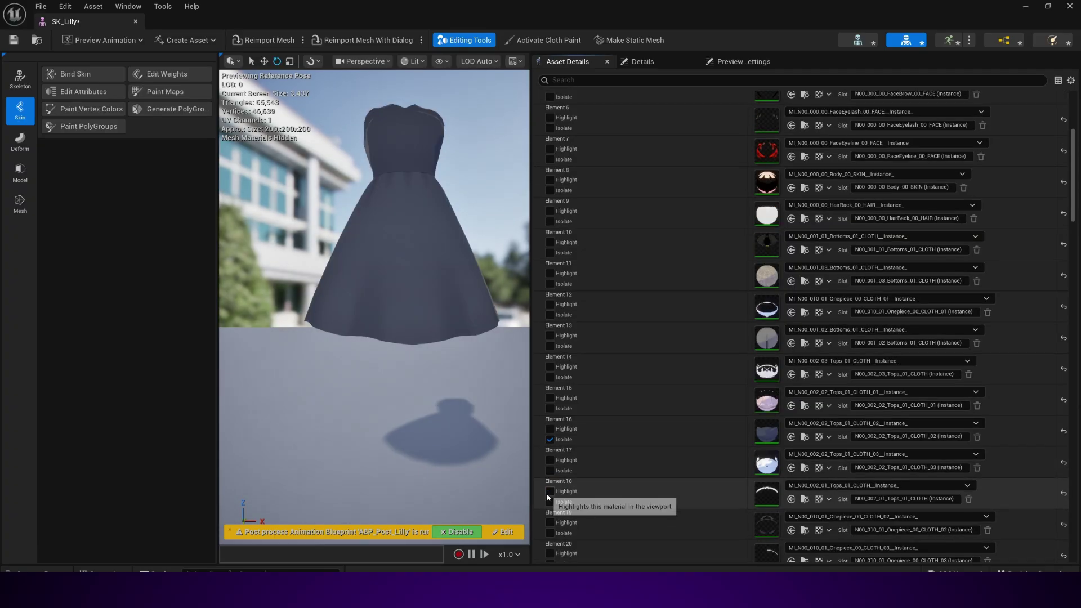
click(551, 471)
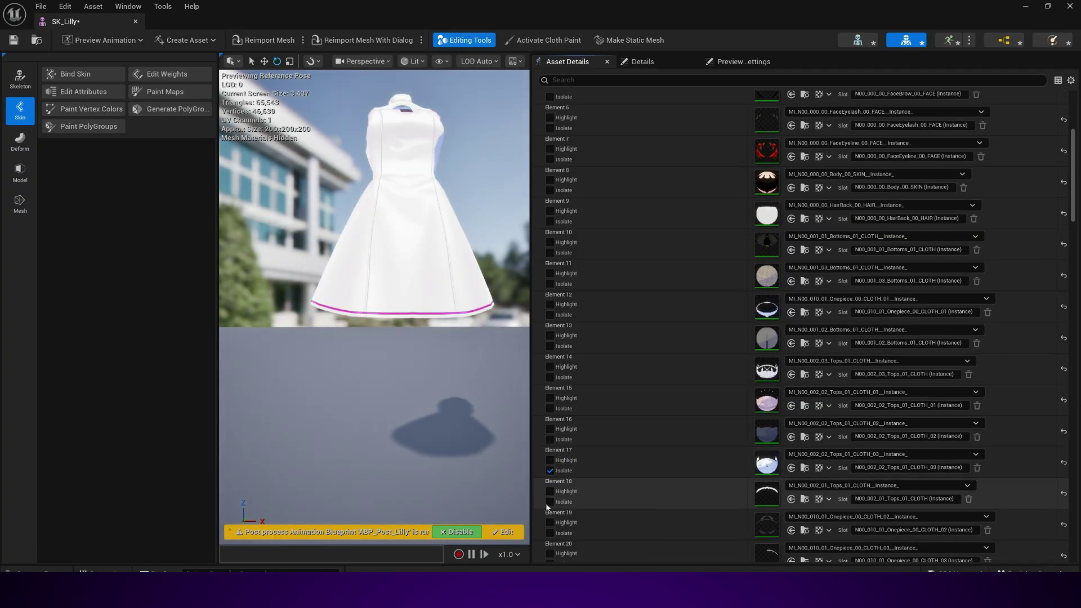
click(550, 501)
scroll(550, 511, down, 1)
scroll(416, 337, down, 4)
drag(417, 338, 444, 306)
Save SK_Lilly, dock its editor, and return to the Lvl_ThirdPerson level.
click(18, 42)
drag(66, 22, 363, 30)
click(62, 23)
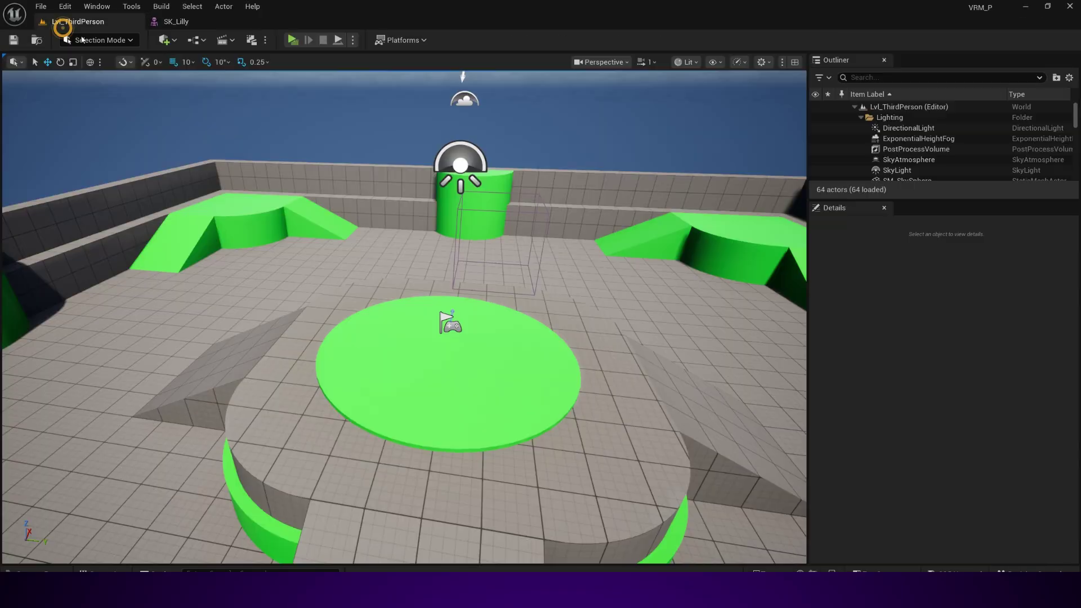
click(31, 571)
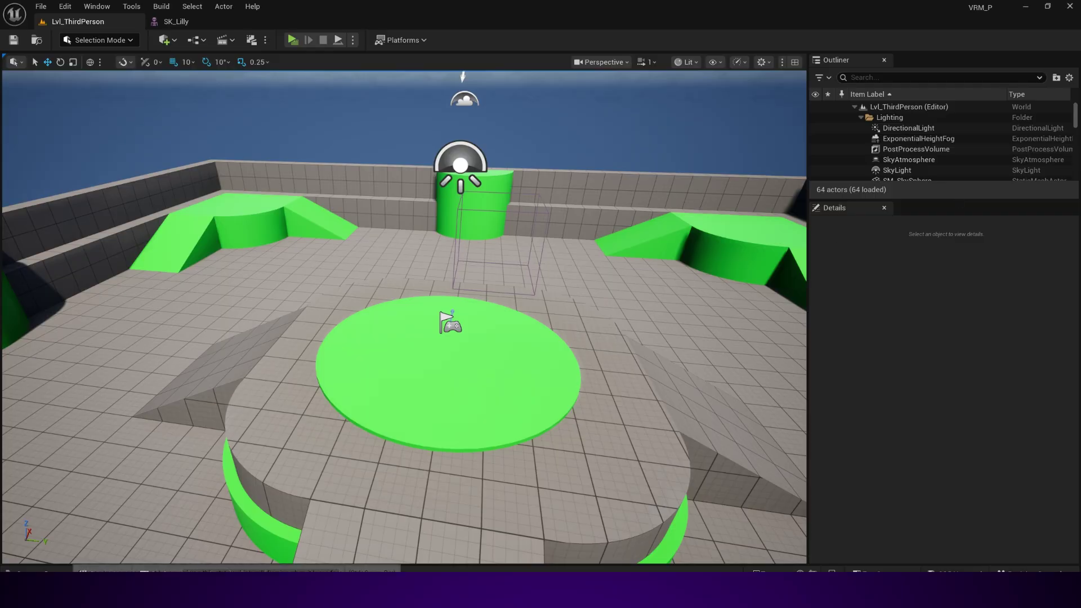
click(499, 248)
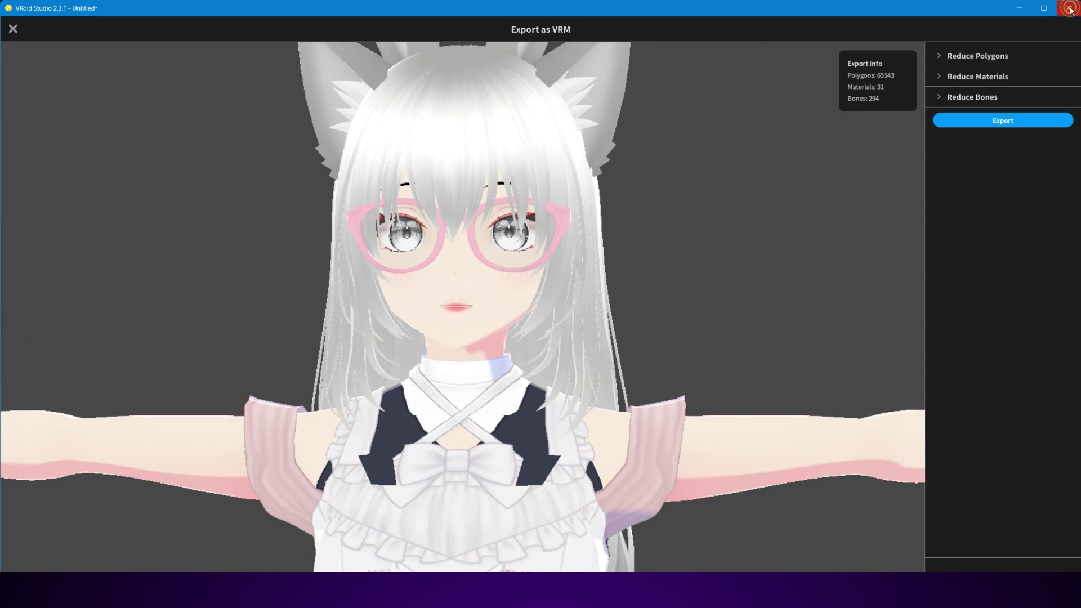
Close VRoid Studio, saving the avatar as model.vroid in Vroid_CT.
click(1069, 9)
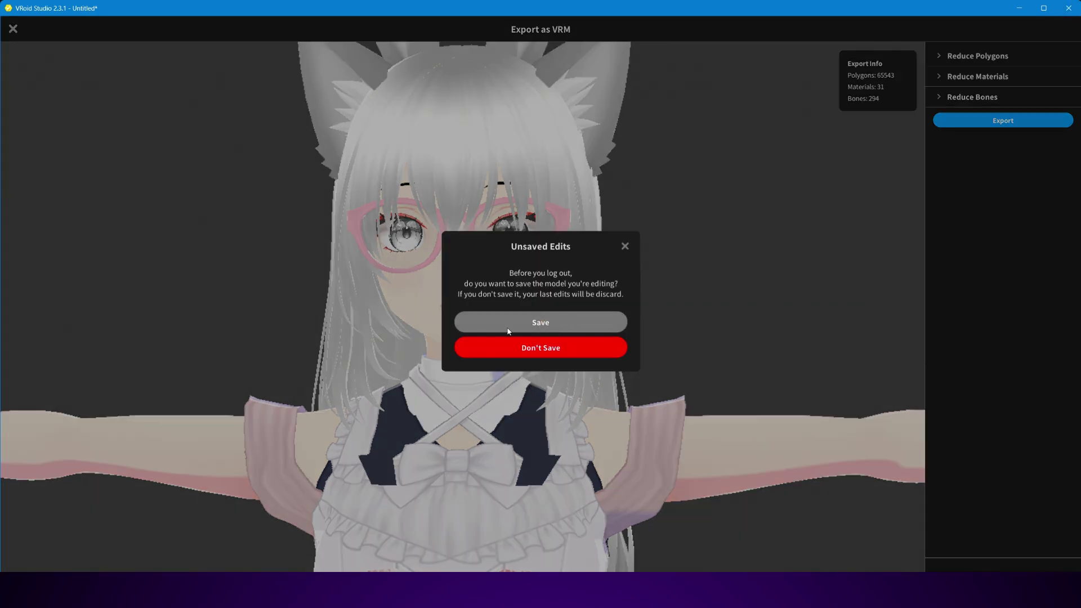
click(574, 316)
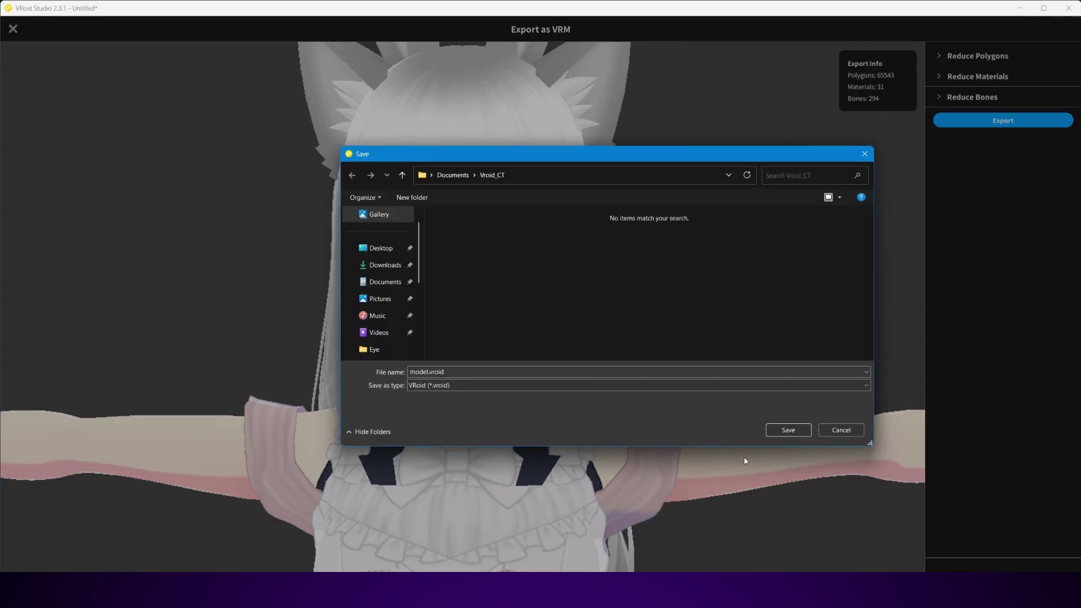
click(786, 428)
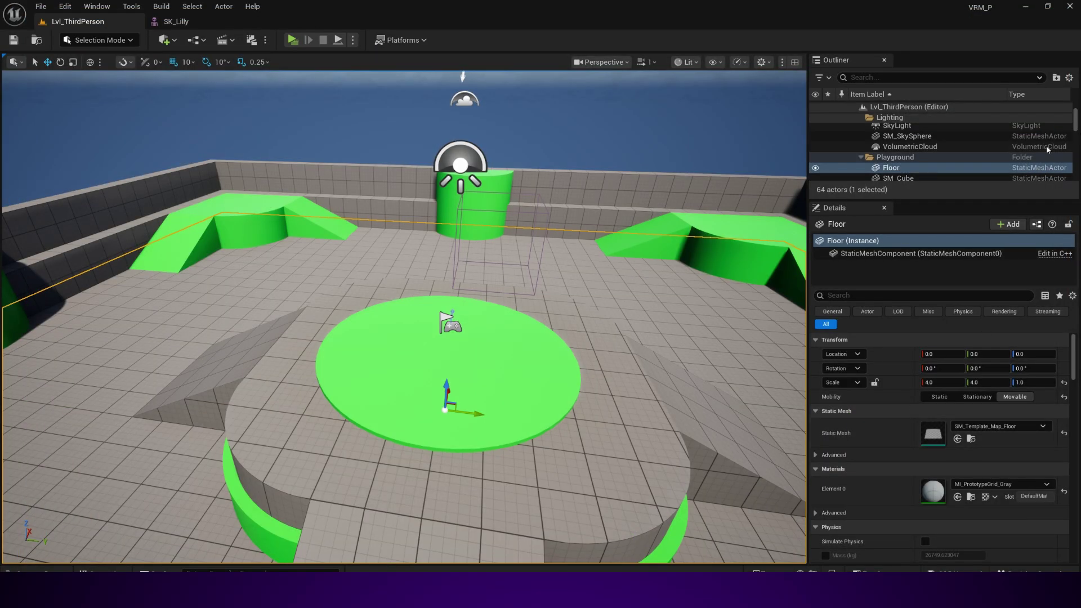
Save all modified project assets with File > Save All.
click(46, 572)
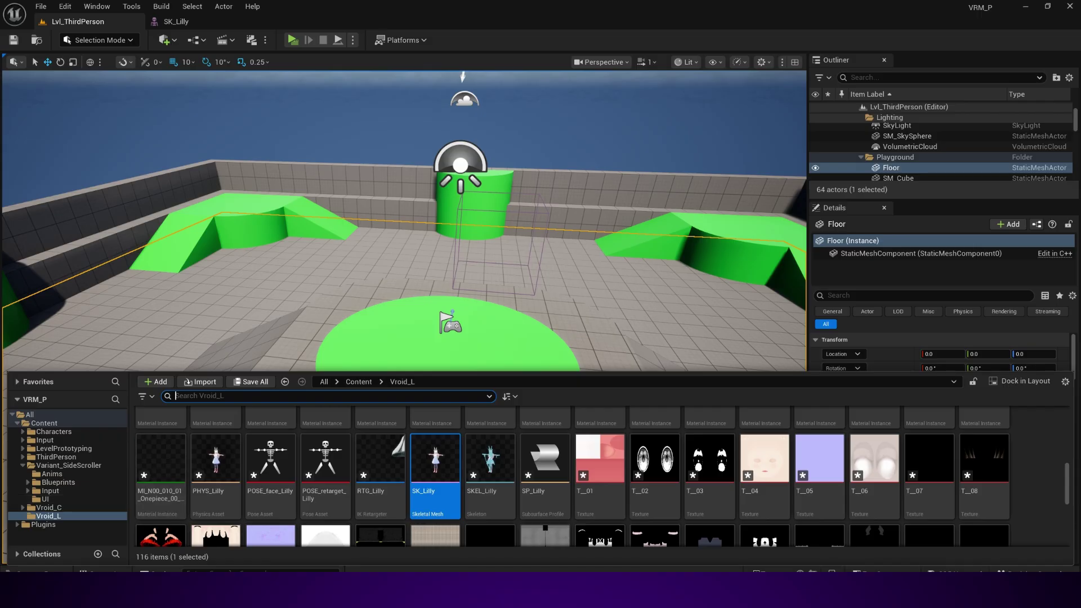
click(66, 7)
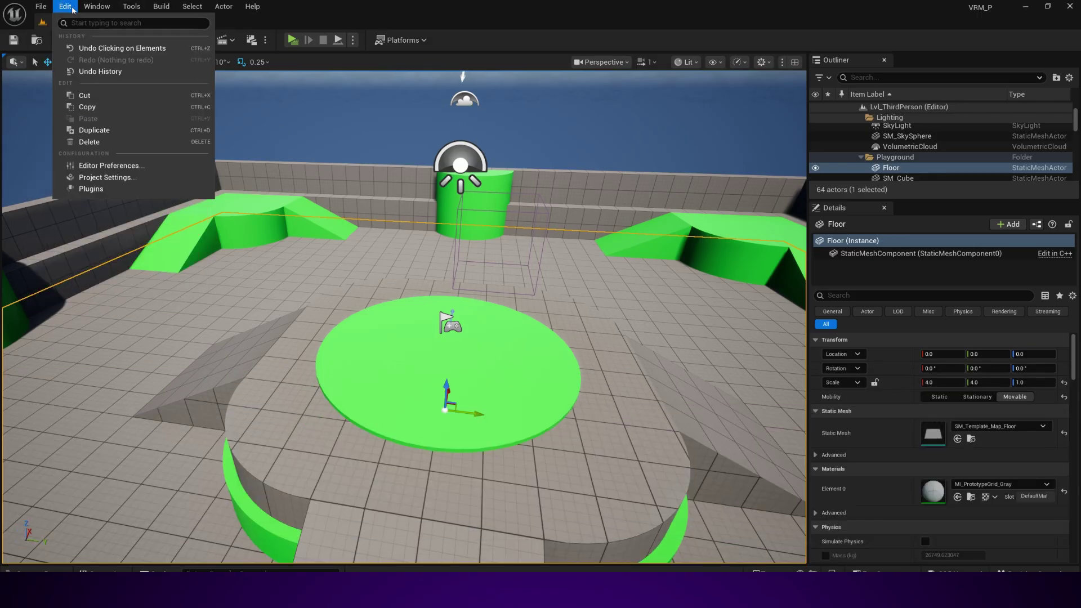
click(41, 6)
click(85, 160)
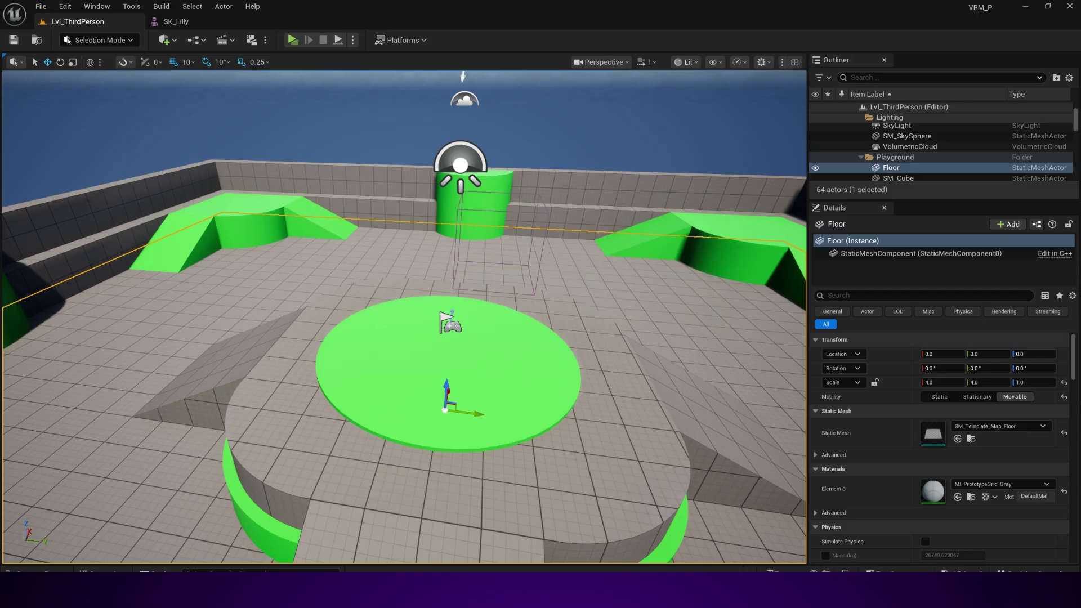
Restore the Default Editor Layout, dock SK_Lilly, and open the level's World Settings.
click(97, 6)
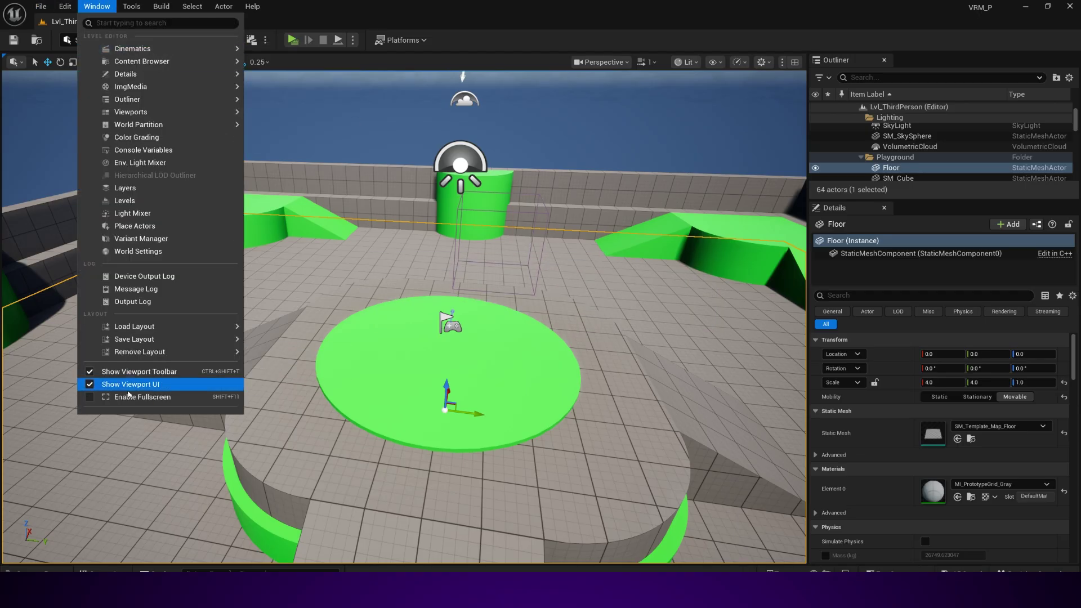
mouse_move(202, 331)
click(303, 344)
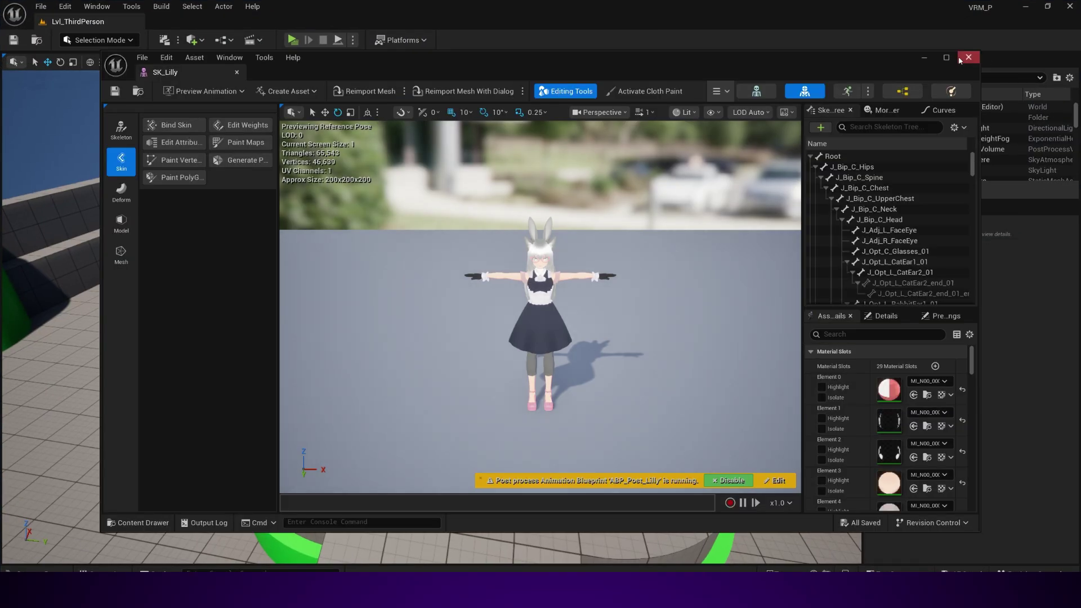
drag(207, 70, 269, 16)
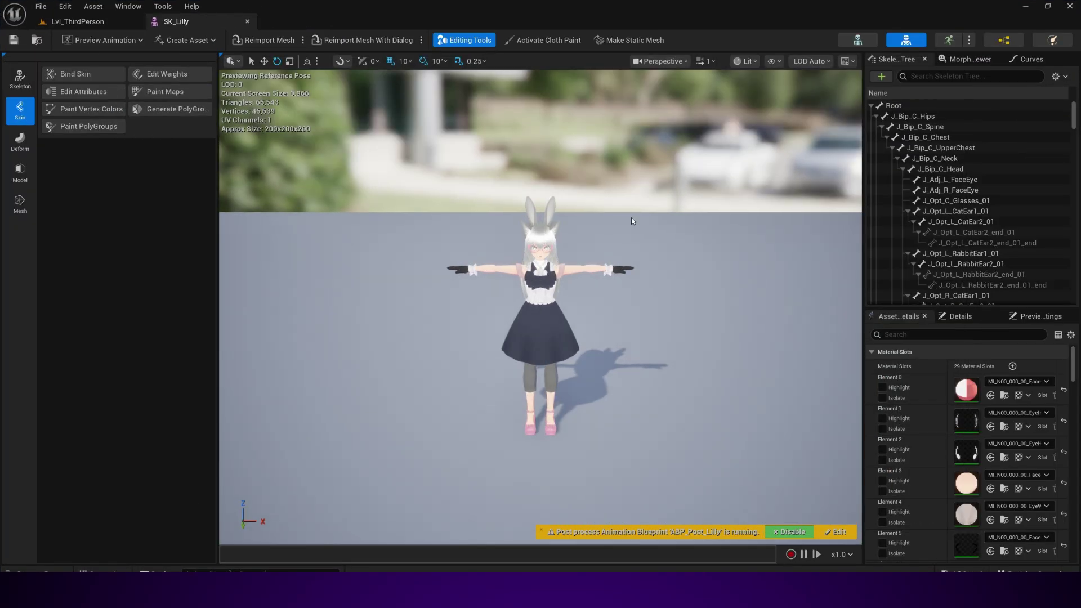
click(78, 21)
click(97, 6)
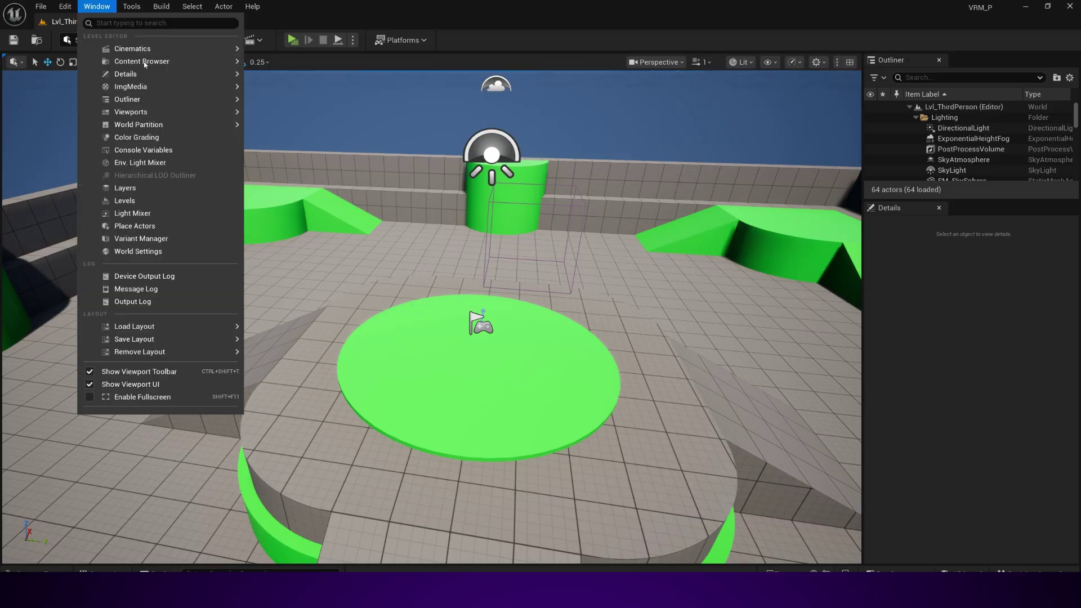
click(138, 251)
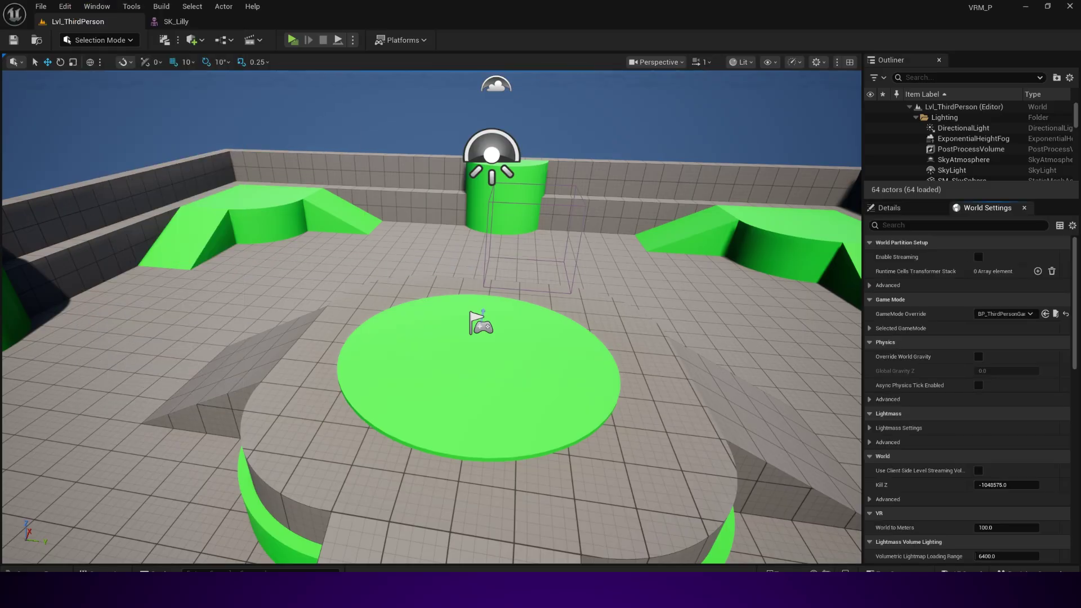